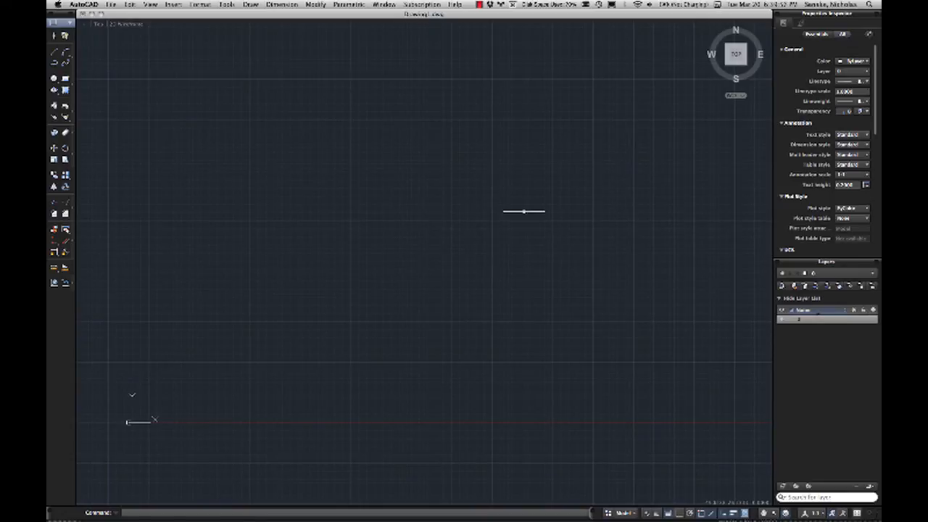
Step: Run the PLOT command, edit the page setup, and start a new plot style table
{"action": "scroll", "coordinate": [497, 229], "scroll_direction": "up", "scroll_amount": 1}
{"action": "scroll", "coordinate": [497, 229], "scroll_direction": "up", "scroll_amount": 3}
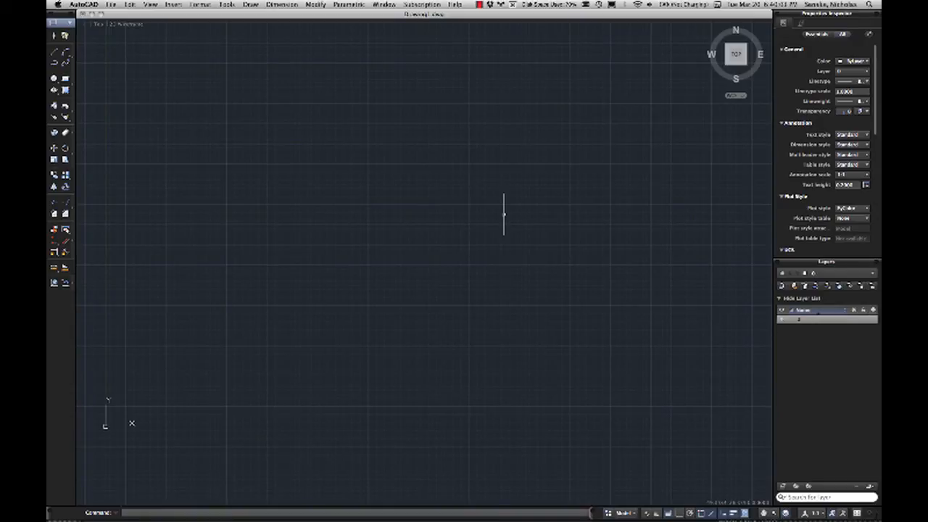
{"action": "type", "text": "plot"}
{"action": "key", "text": "Return"}
{"action": "left_click", "coordinate": [534, 195]}
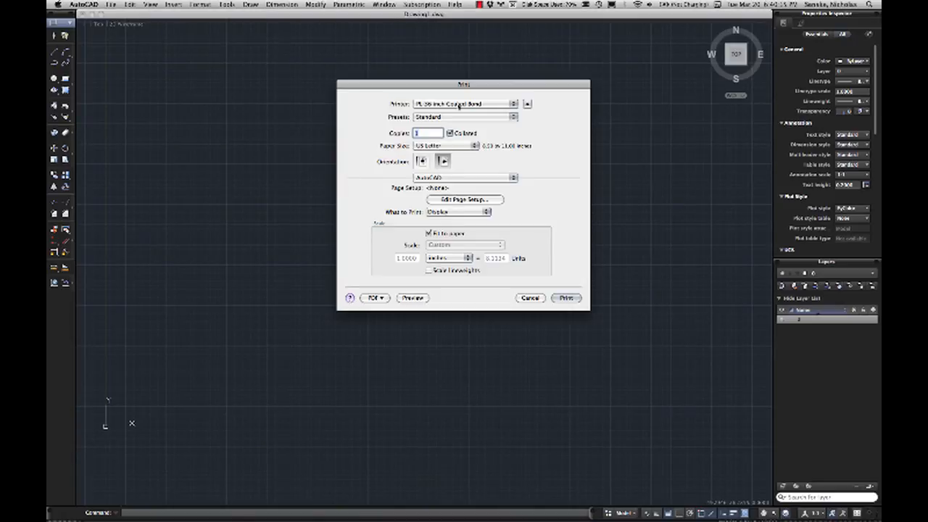
{"action": "left_click", "coordinate": [444, 201]}
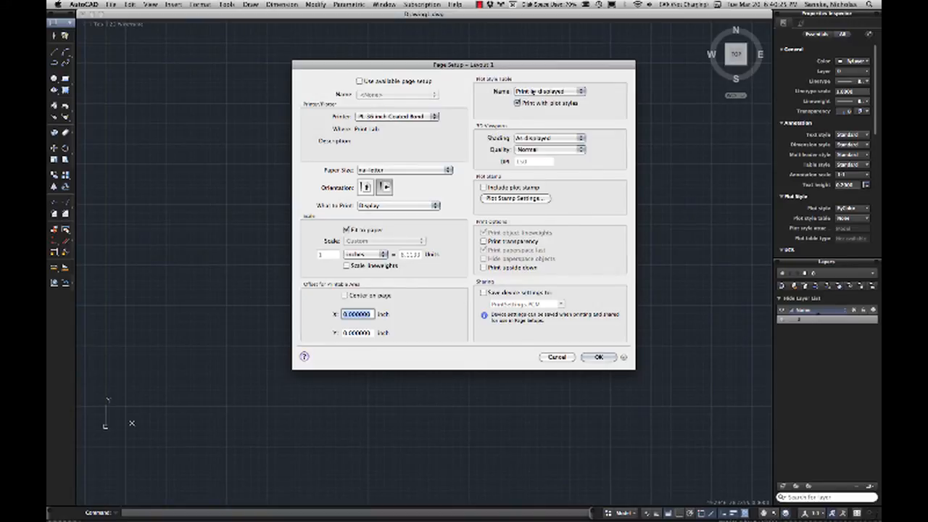
{"action": "left_click", "coordinate": [534, 92]}
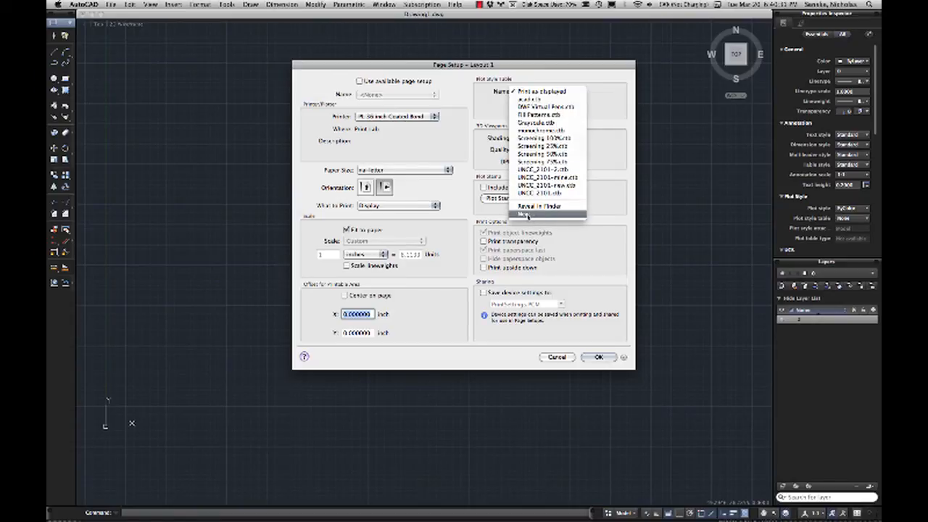
{"action": "left_click", "coordinate": [529, 214]}
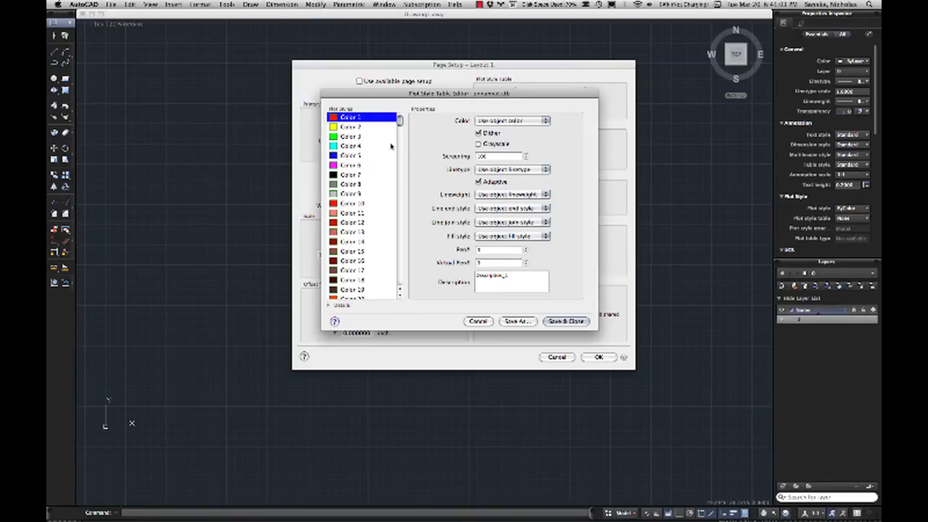
Step: Set the Color 2 plot style to print black with a 1.2000 mm lineweight
{"action": "scroll", "coordinate": [356, 196], "scroll_direction": "down", "scroll_amount": 20}
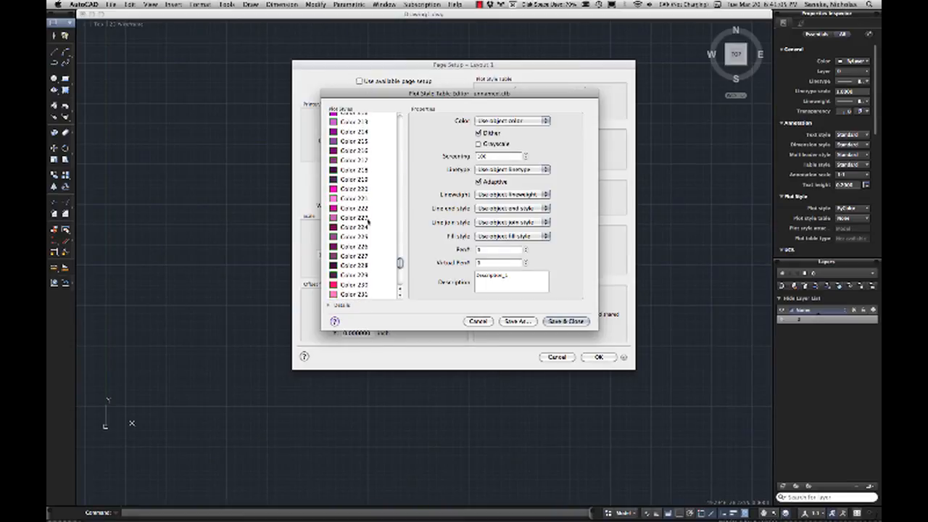
{"action": "scroll", "coordinate": [371, 297], "scroll_direction": "down", "scroll_amount": 3}
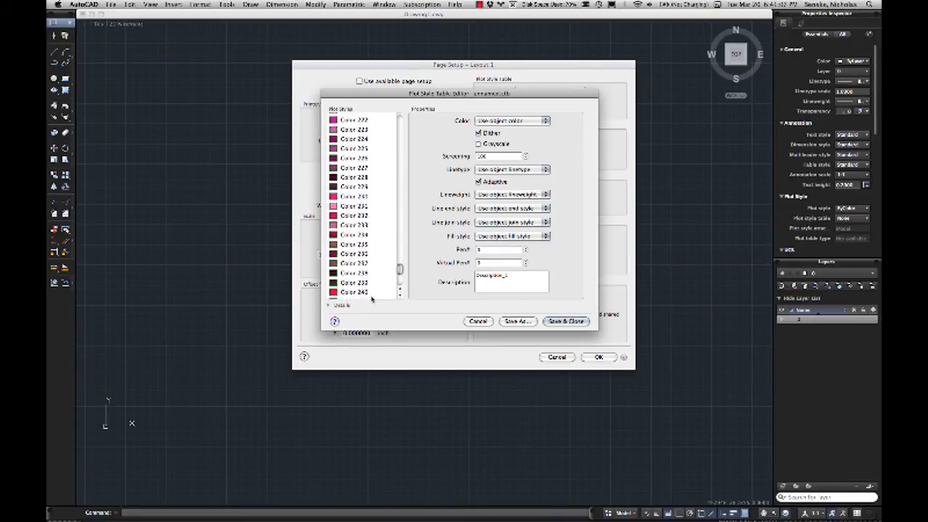
{"action": "scroll", "coordinate": [371, 299], "scroll_direction": "up", "scroll_amount": 20}
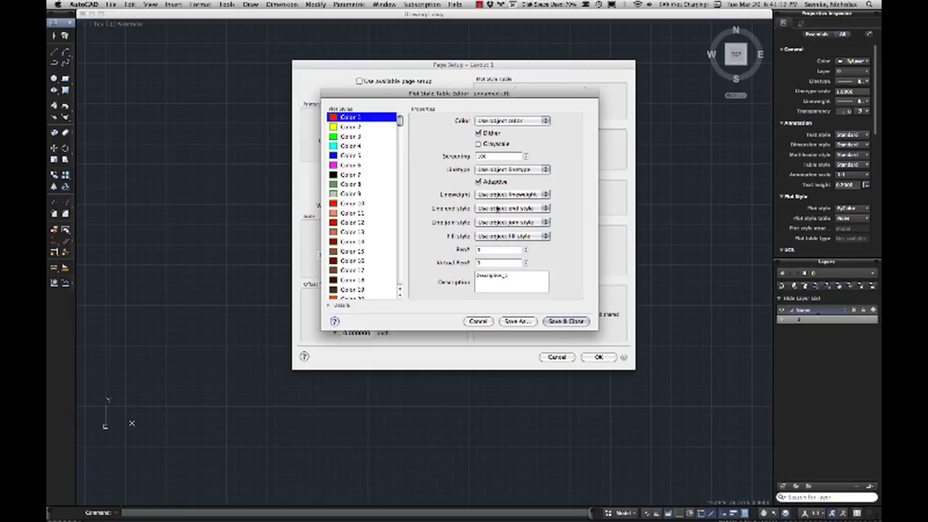
{"action": "left_click", "coordinate": [367, 137]}
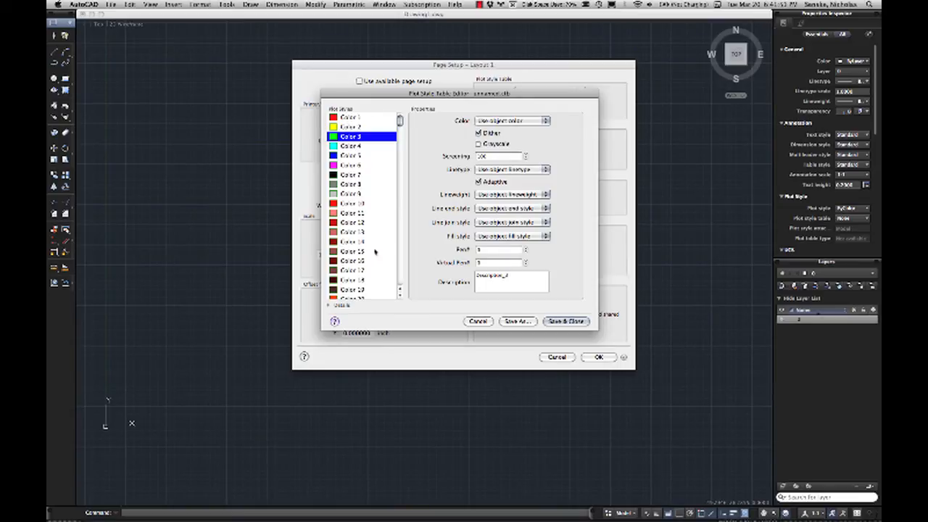
{"action": "left_click", "coordinate": [347, 128]}
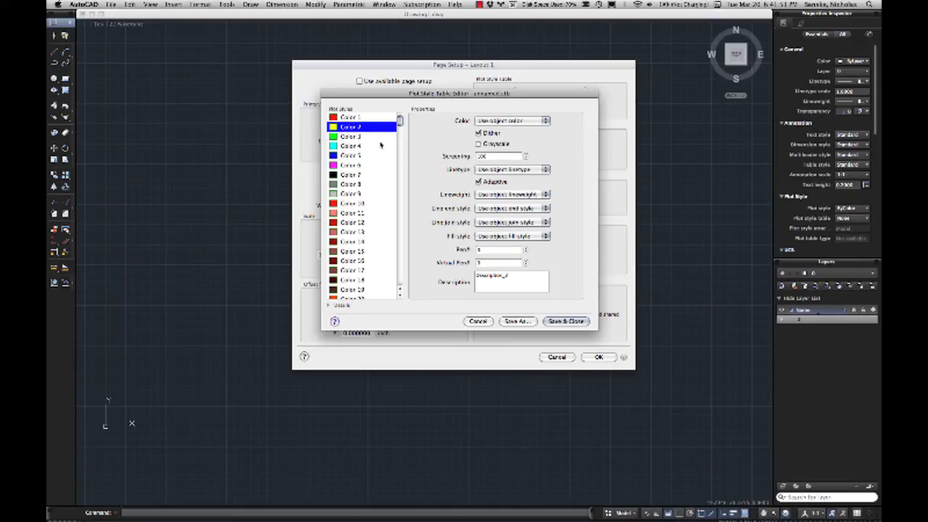
{"action": "left_click", "coordinate": [359, 137]}
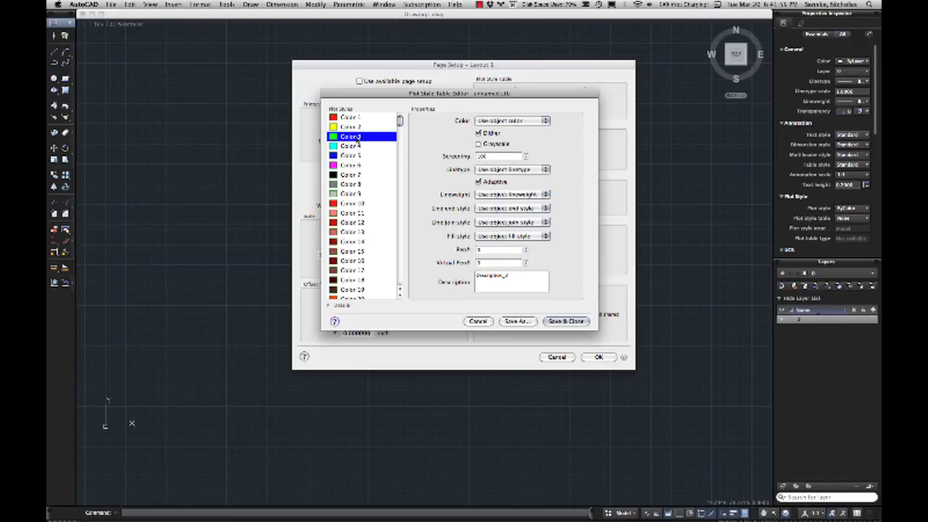
{"action": "left_click", "coordinate": [356, 128]}
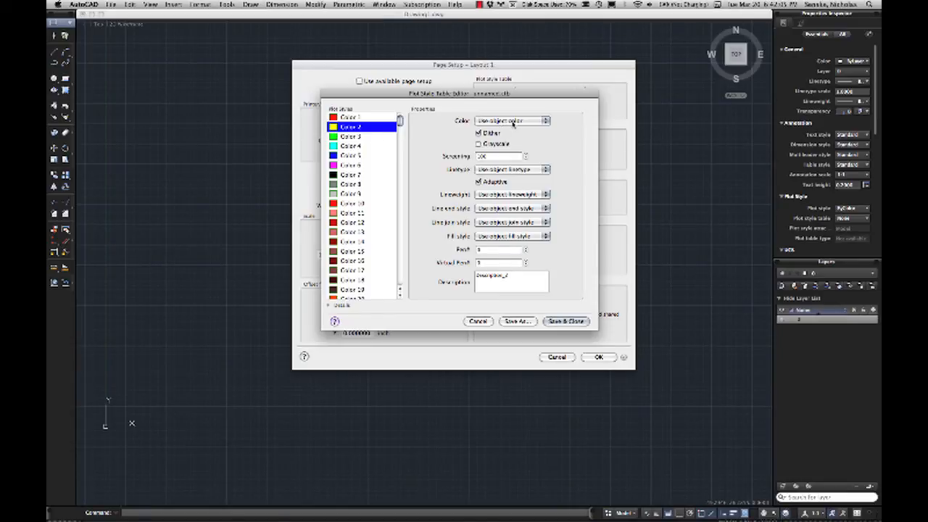
{"action": "left_click", "coordinate": [512, 122]}
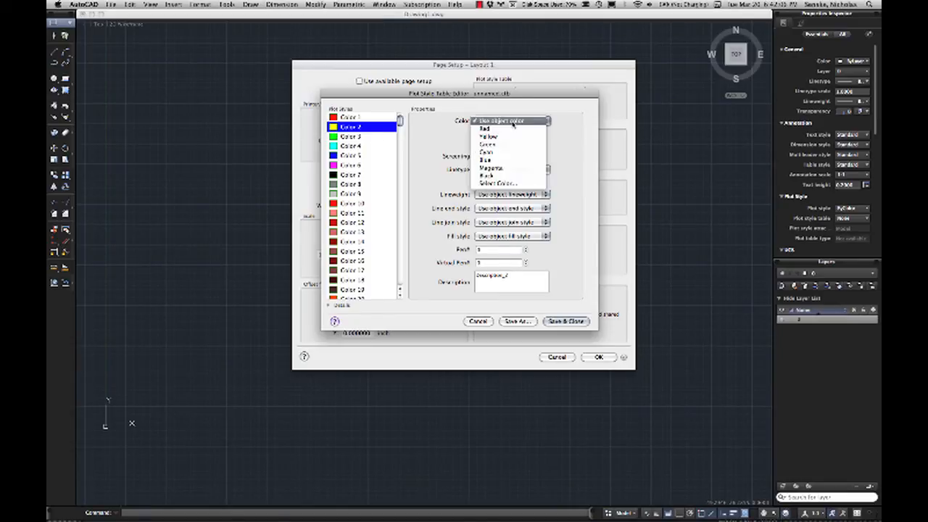
{"action": "left_click", "coordinate": [497, 176]}
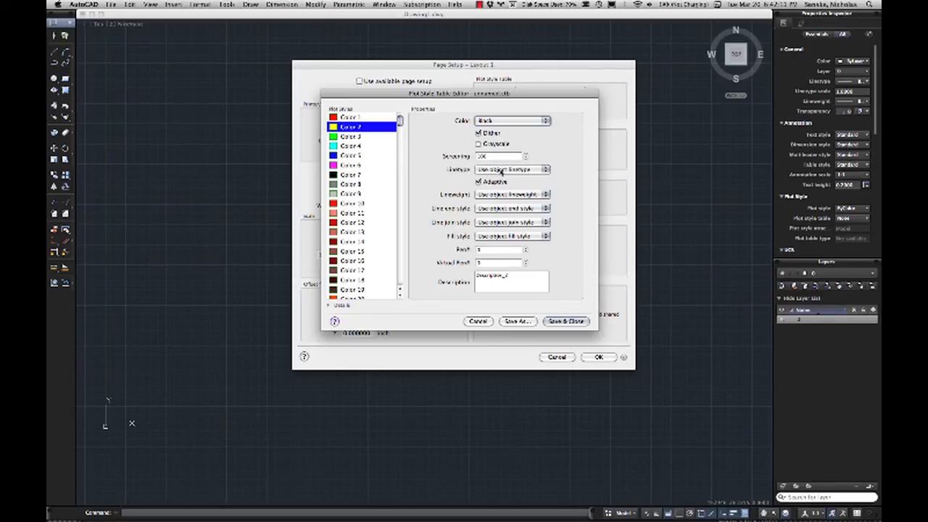
{"action": "left_click", "coordinate": [480, 195]}
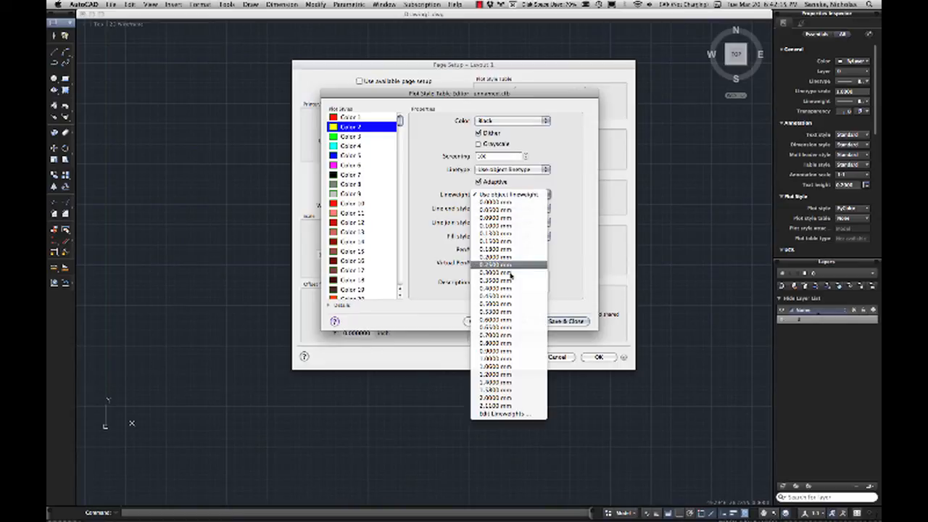
{"action": "left_click", "coordinate": [510, 376]}
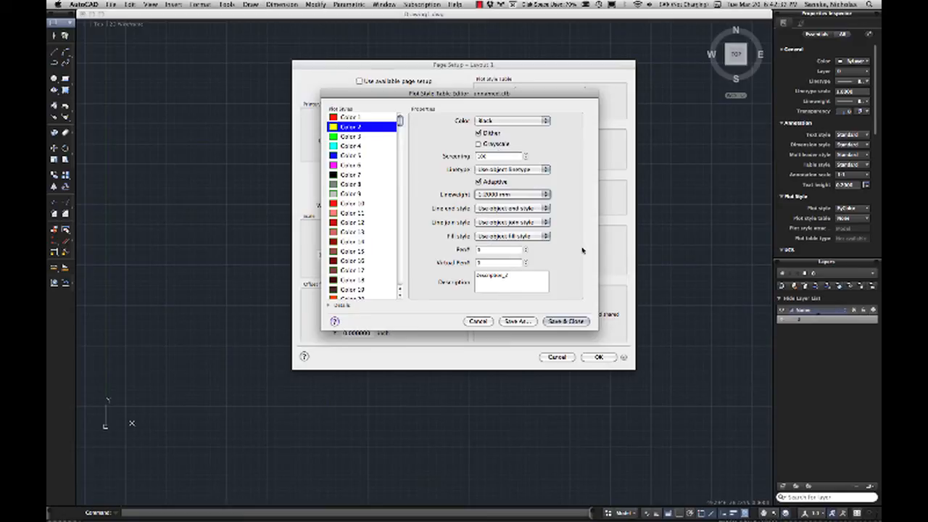
Step: Set the Color 3 plot style to print black with a 1.0000 mm lineweight
{"action": "left_click", "coordinate": [339, 138]}
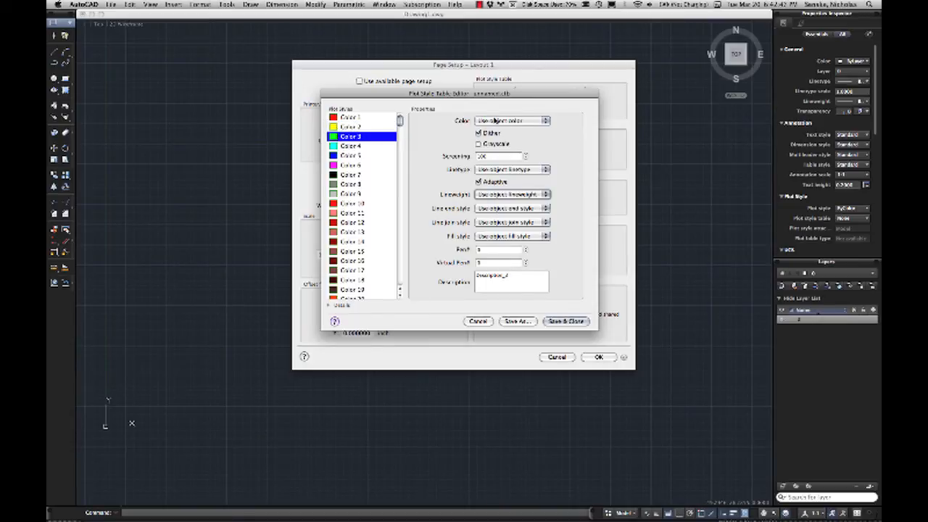
{"action": "left_click", "coordinate": [496, 121]}
{"action": "left_click", "coordinate": [500, 177]}
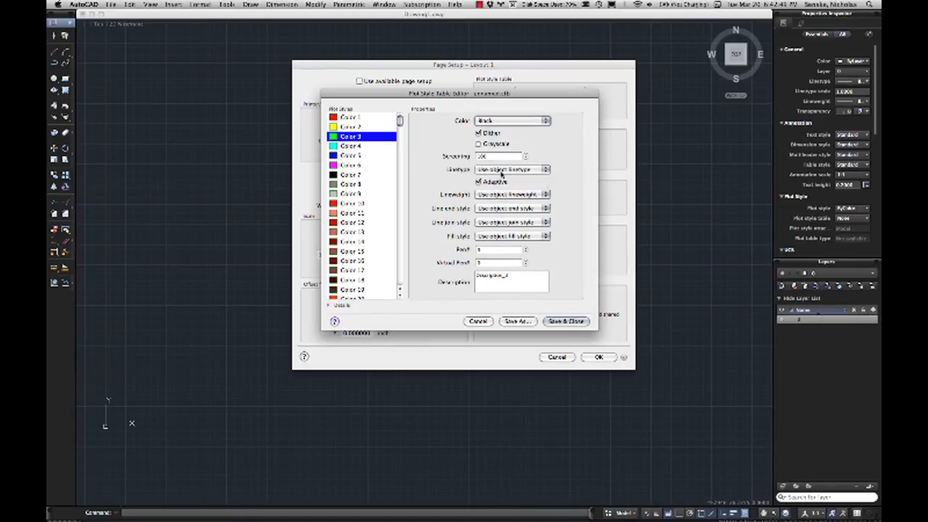
{"action": "left_click", "coordinate": [501, 170]}
{"action": "left_click", "coordinate": [501, 169]}
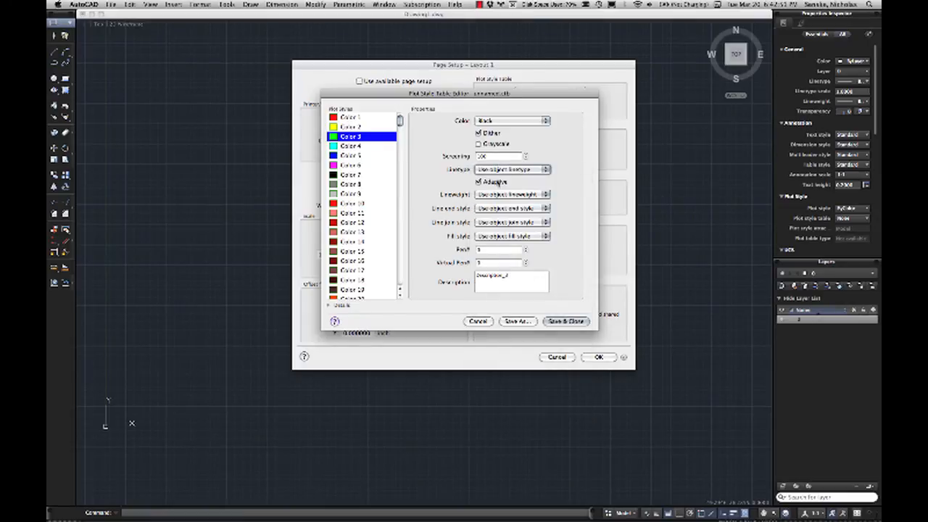
{"action": "left_click", "coordinate": [497, 194]}
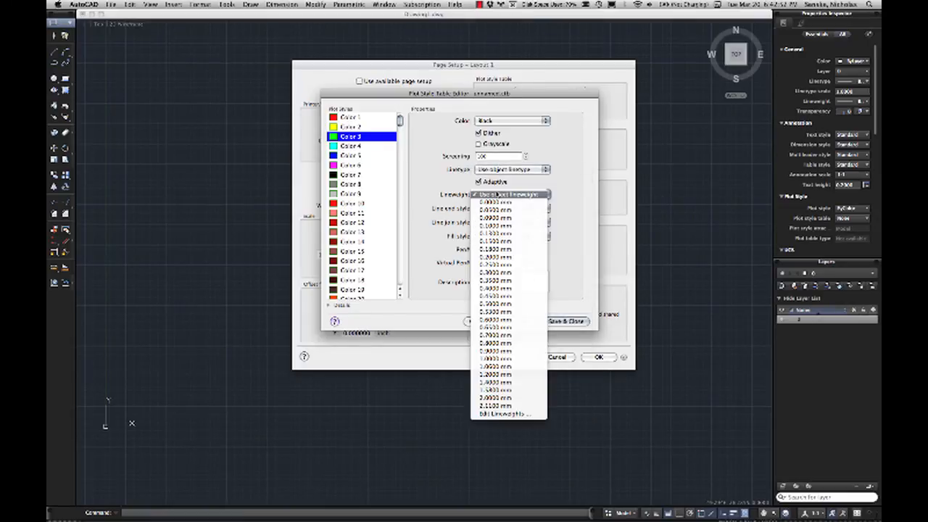
{"action": "left_click", "coordinate": [512, 359]}
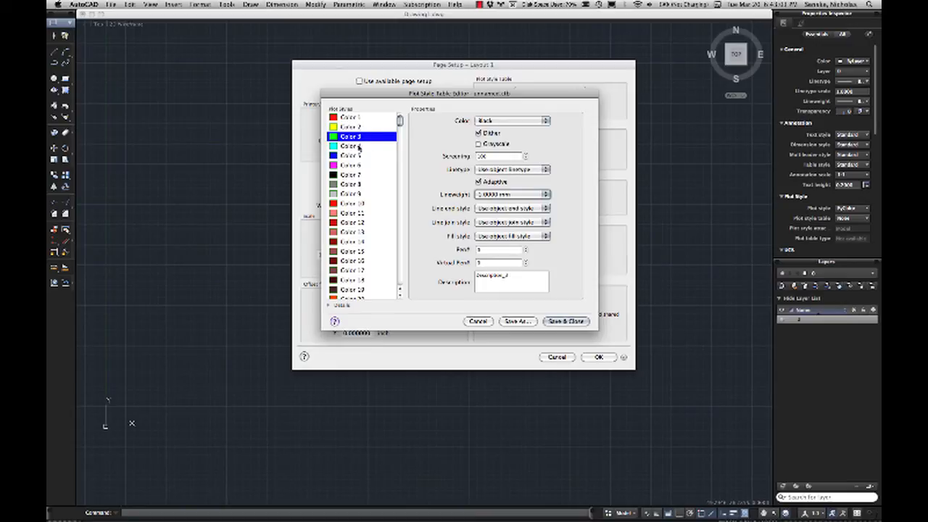
Step: Set the Color 6 plot style to print black with a 0.7000 mm lineweight
{"action": "left_click", "coordinate": [352, 165]}
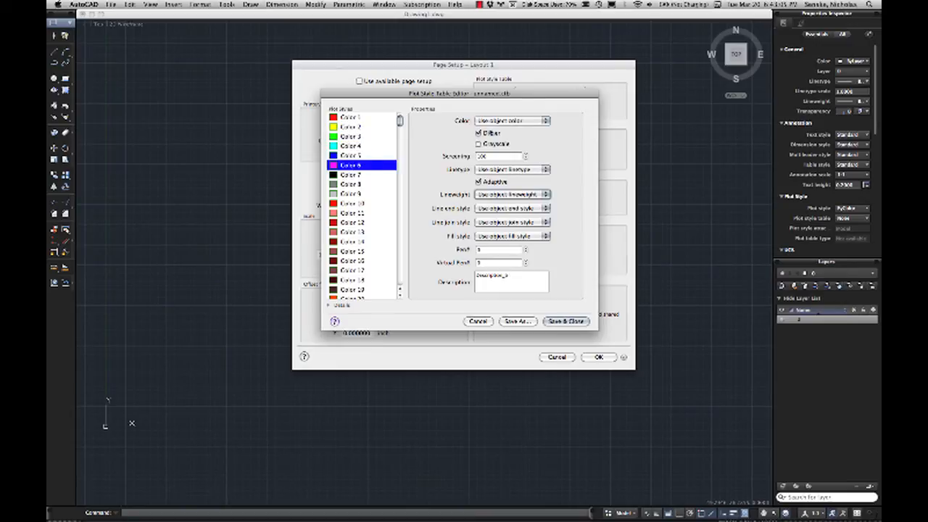
{"action": "left_click", "coordinate": [511, 120]}
{"action": "left_click", "coordinate": [497, 173]}
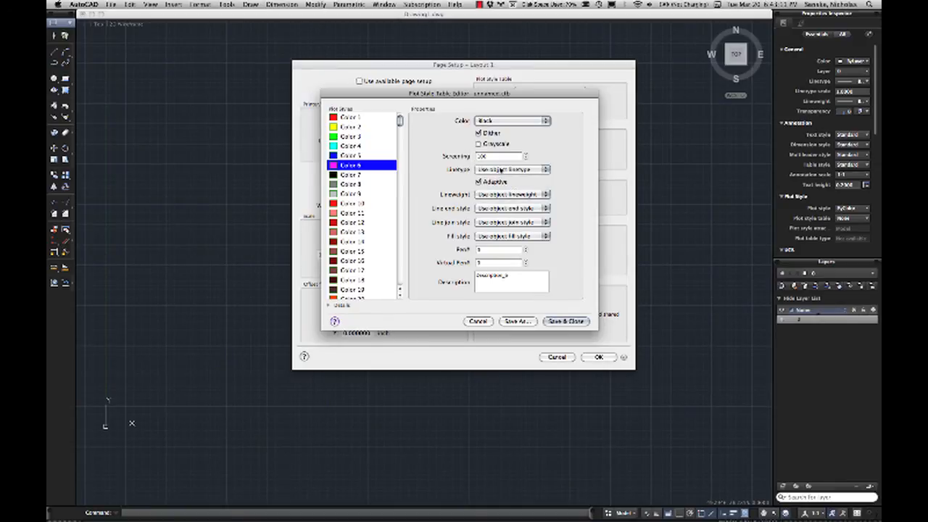
{"action": "left_click", "coordinate": [511, 194]}
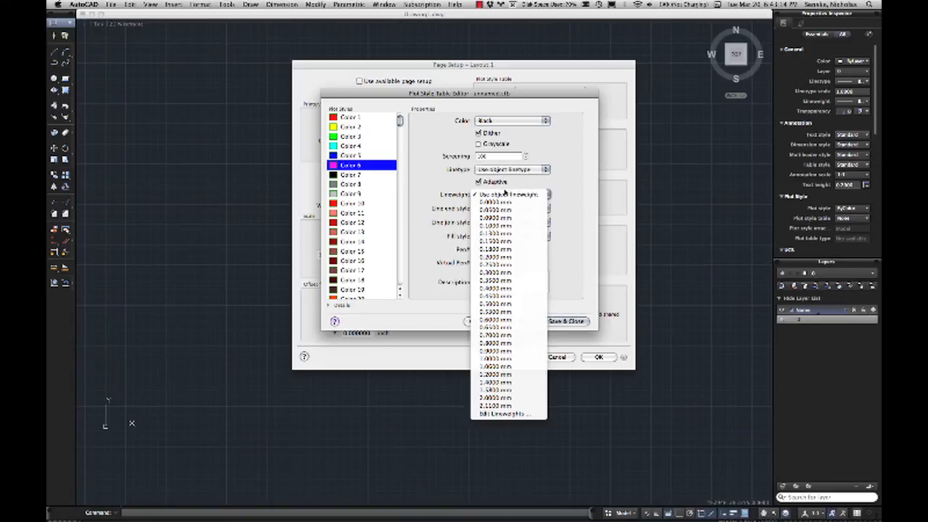
{"action": "left_click", "coordinate": [513, 336]}
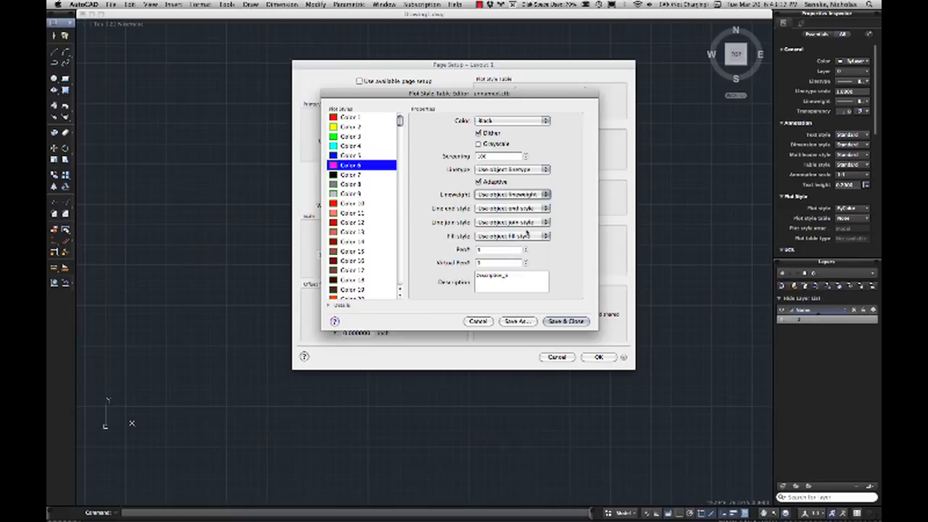
{"action": "left_click", "coordinate": [522, 196]}
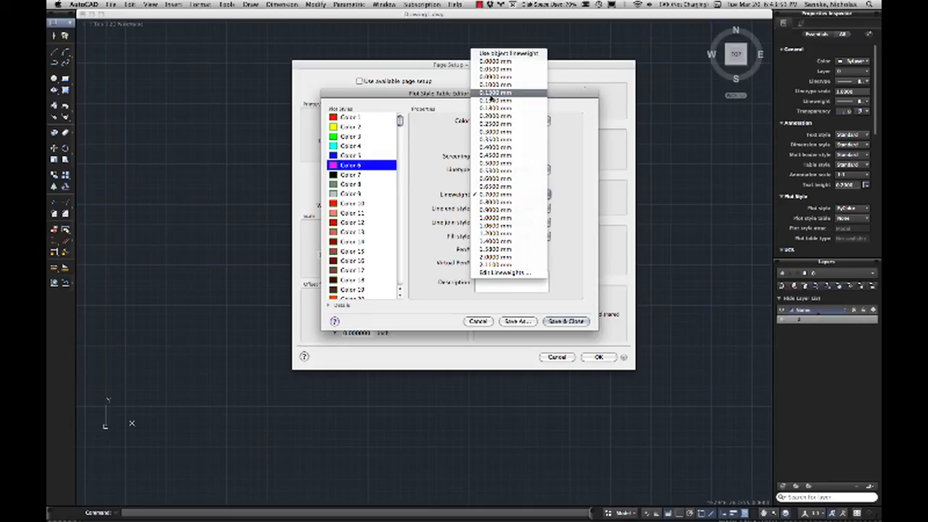
{"action": "left_click", "coordinate": [548, 129]}
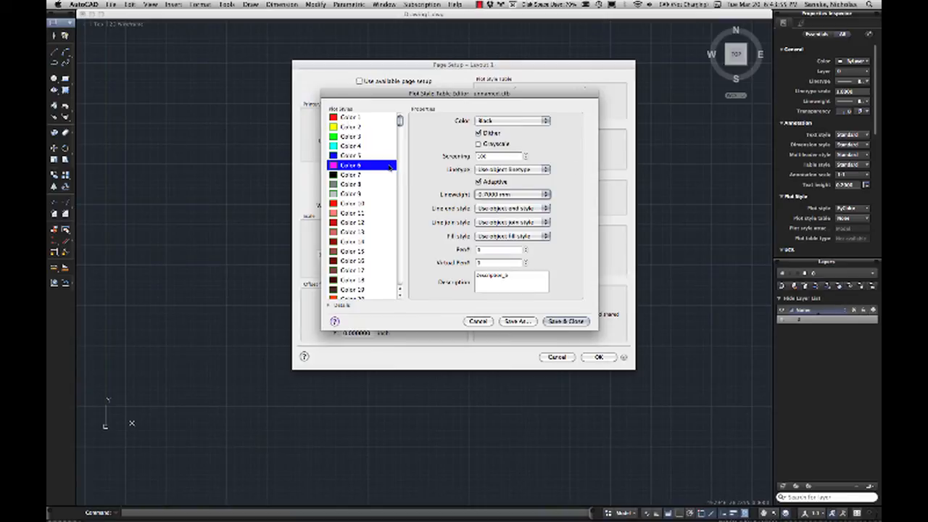
Step: Set the Color 10 plot style to print red with a 0.7000 mm lineweight
{"action": "left_click", "coordinate": [353, 187]}
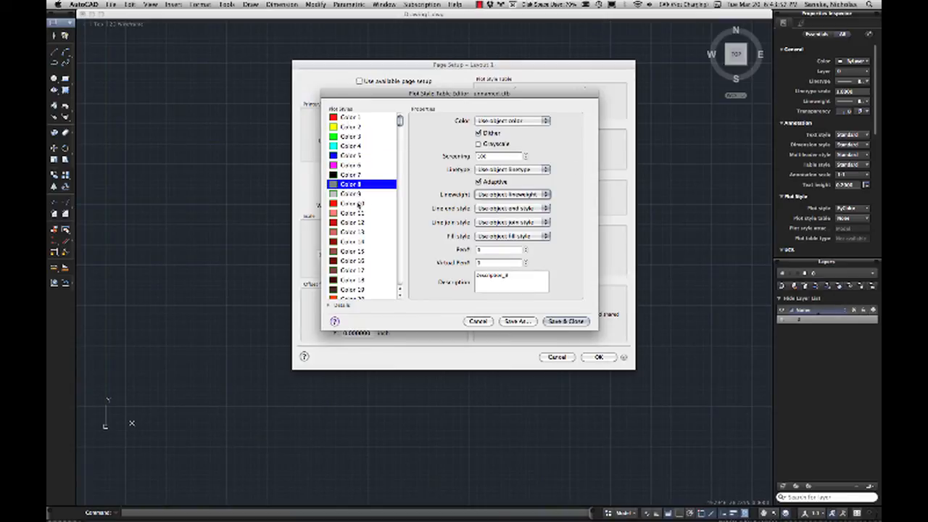
{"action": "left_click", "coordinate": [358, 204]}
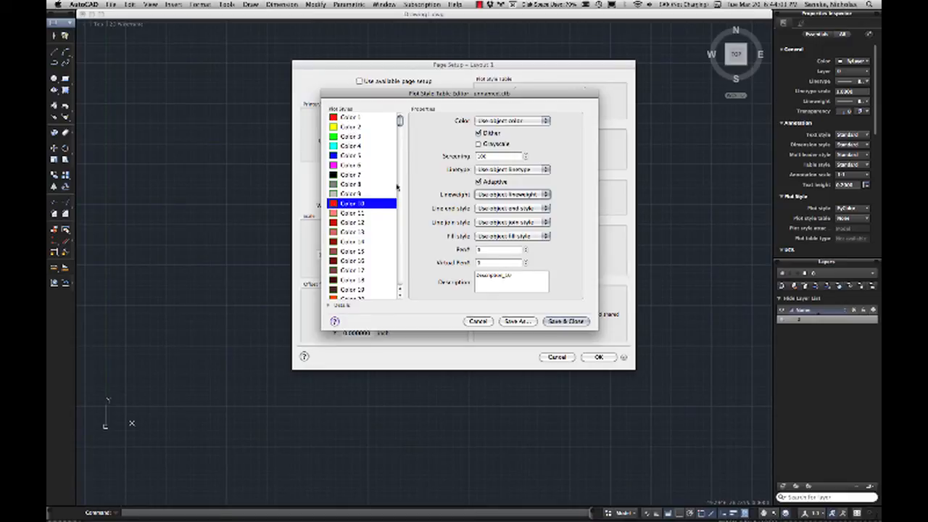
{"action": "left_click", "coordinate": [513, 121]}
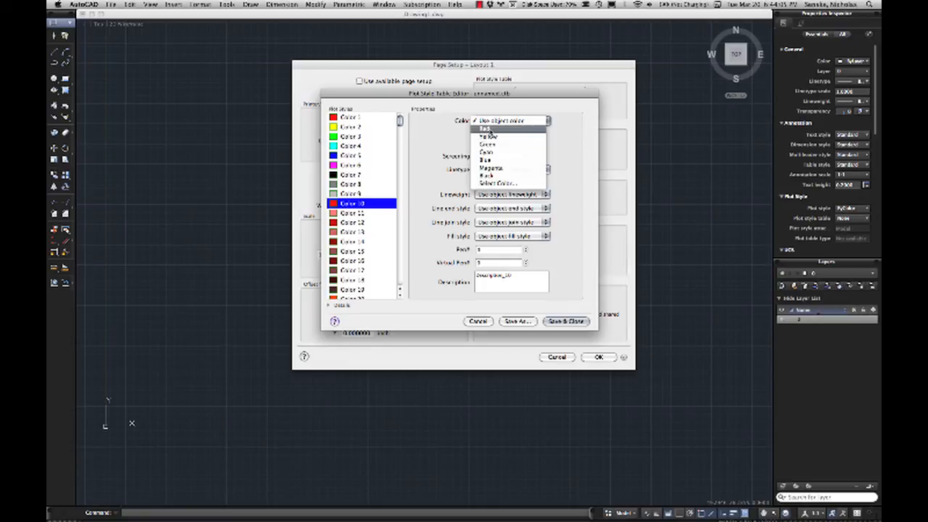
{"action": "left_click", "coordinate": [488, 130]}
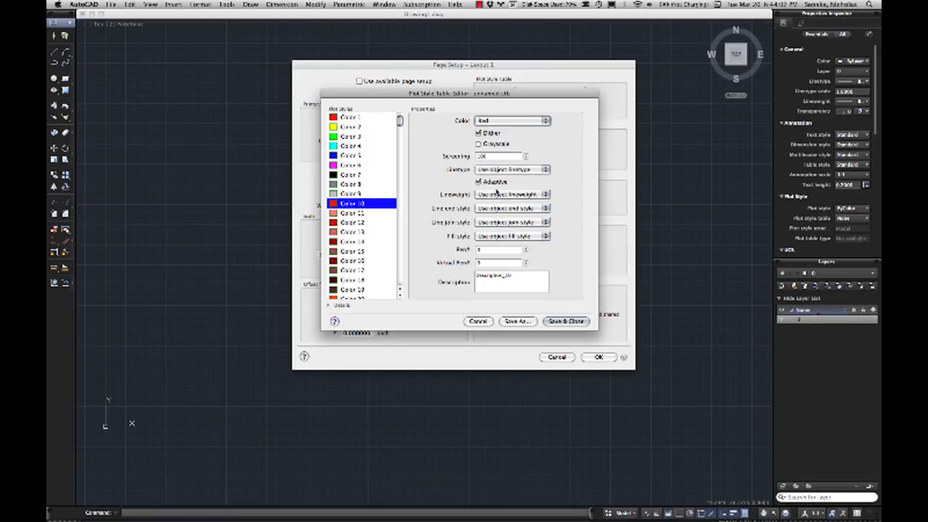
{"action": "left_click", "coordinate": [496, 194]}
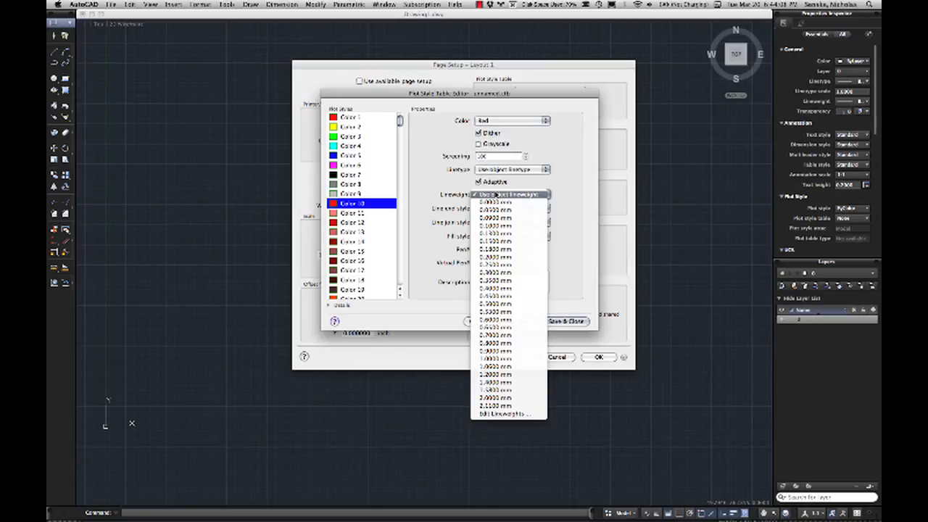
{"action": "left_click", "coordinate": [505, 336]}
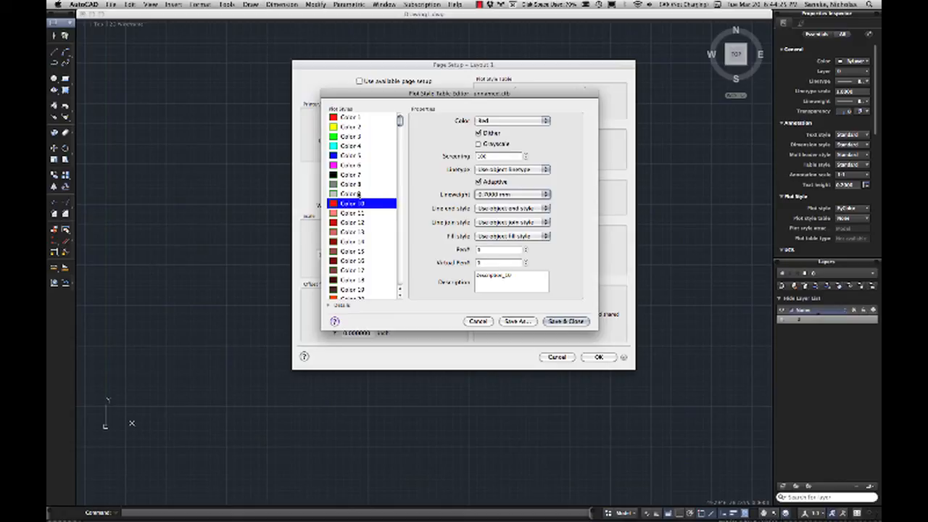
Step: Set the Color 9 plot style to print in a true-color gray with a luminance of 75
{"action": "left_click", "coordinate": [359, 194]}
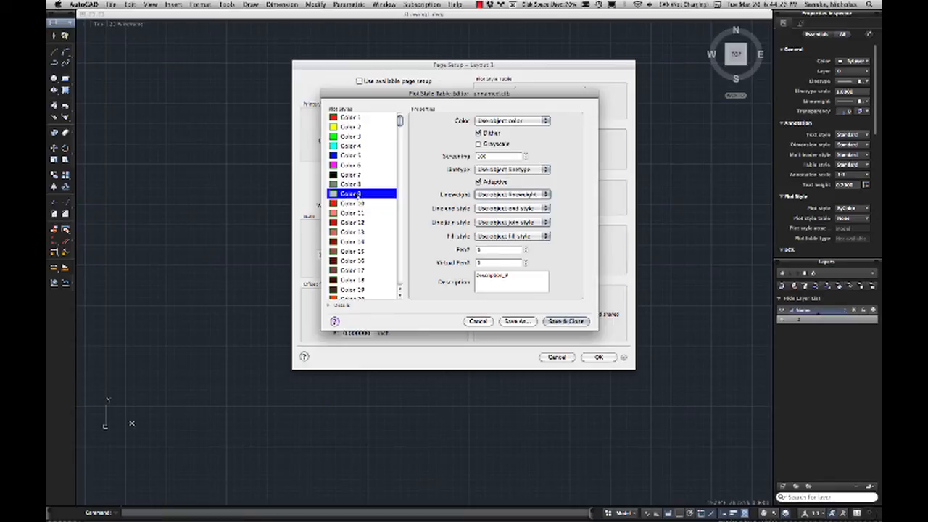
{"action": "left_click", "coordinate": [512, 121]}
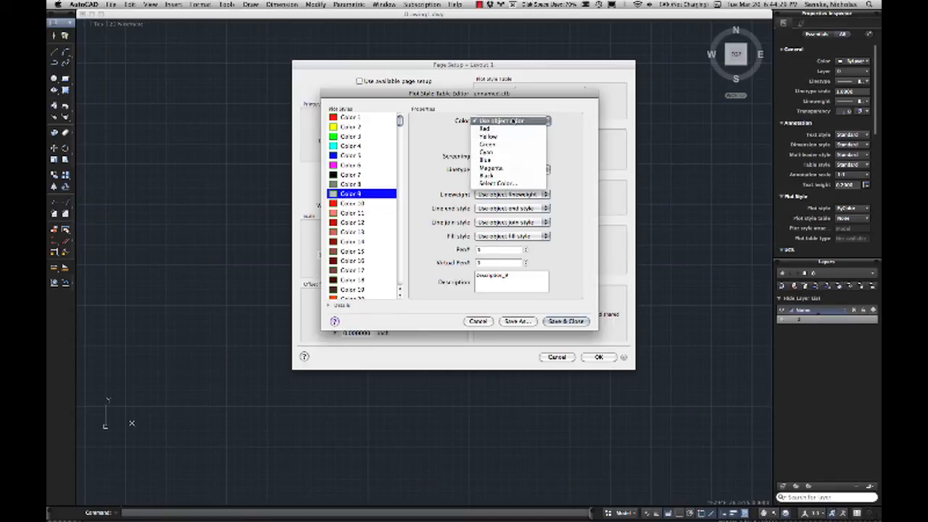
{"action": "left_click", "coordinate": [499, 185]}
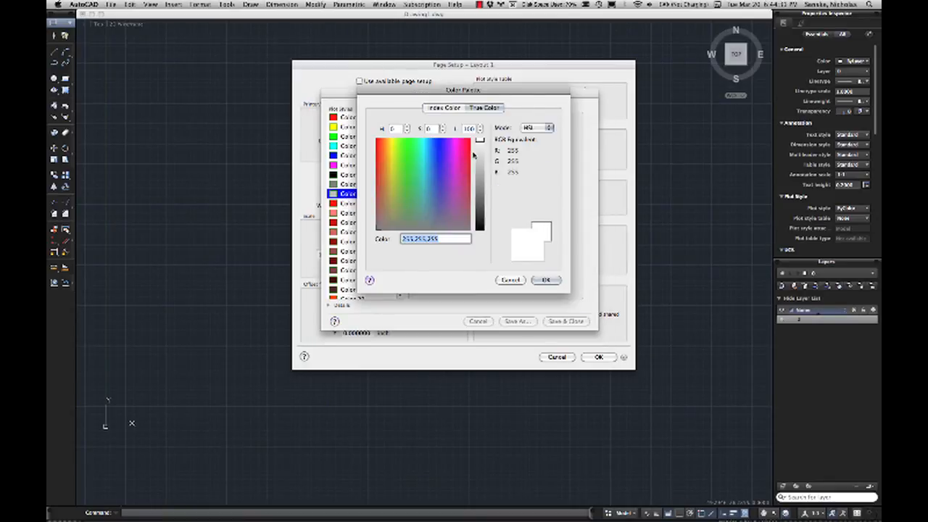
{"action": "mouse_move", "coordinate": [479, 150]}
{"action": "left_mouse_down"}
{"action": "mouse_move", "coordinate": [484, 225]}
{"action": "mouse_move", "coordinate": [483, 138]}
{"action": "mouse_move", "coordinate": [479, 250]}
{"action": "mouse_move", "coordinate": [482, 168]}
{"action": "left_mouse_up"}
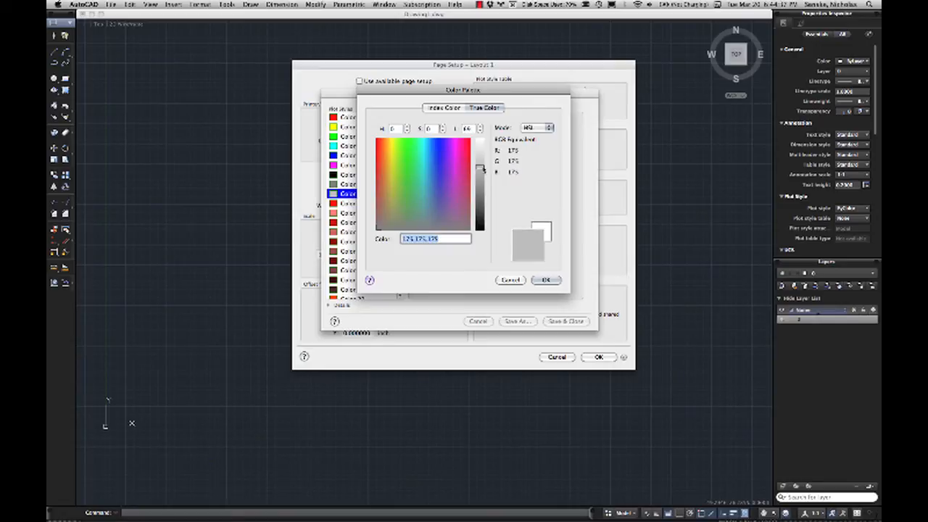
{"action": "left_click_drag", "start_coordinate": [473, 129], "coordinate": [455, 130]}
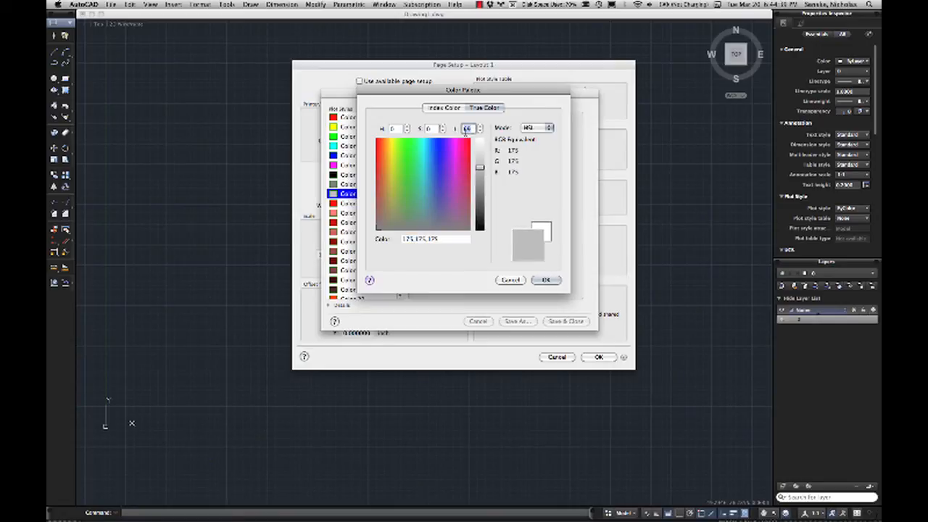
{"action": "type", "text": "4"}
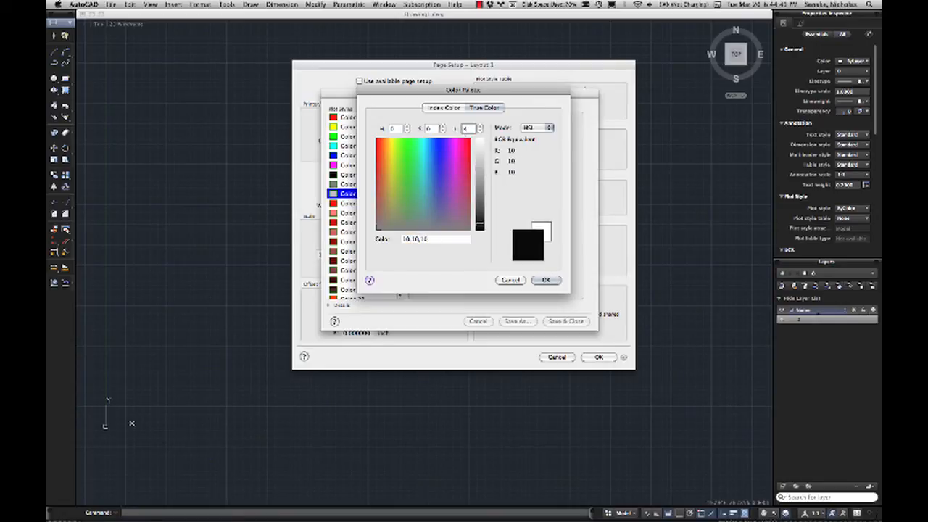
{"action": "type", "text": "0"}
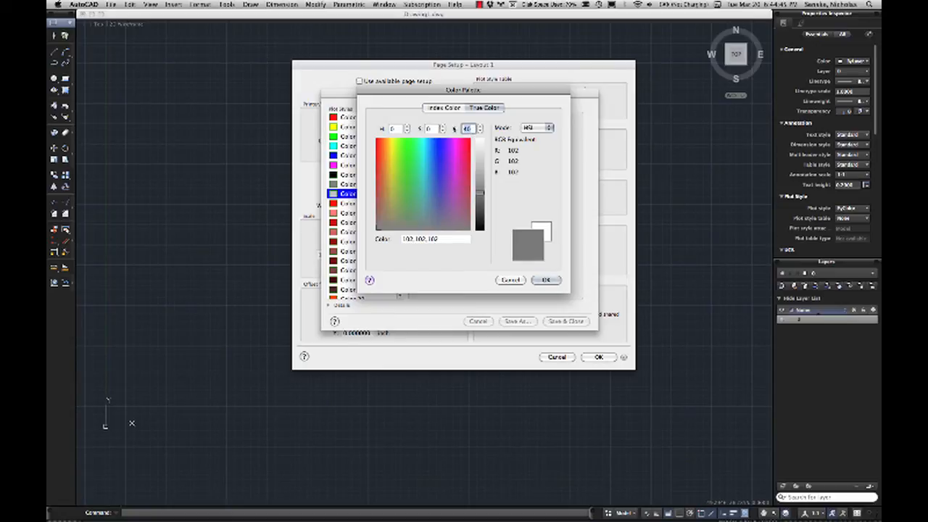
{"action": "type", "text": "60"}
{"action": "left_click_drag", "start_coordinate": [474, 130], "coordinate": [454, 131]}
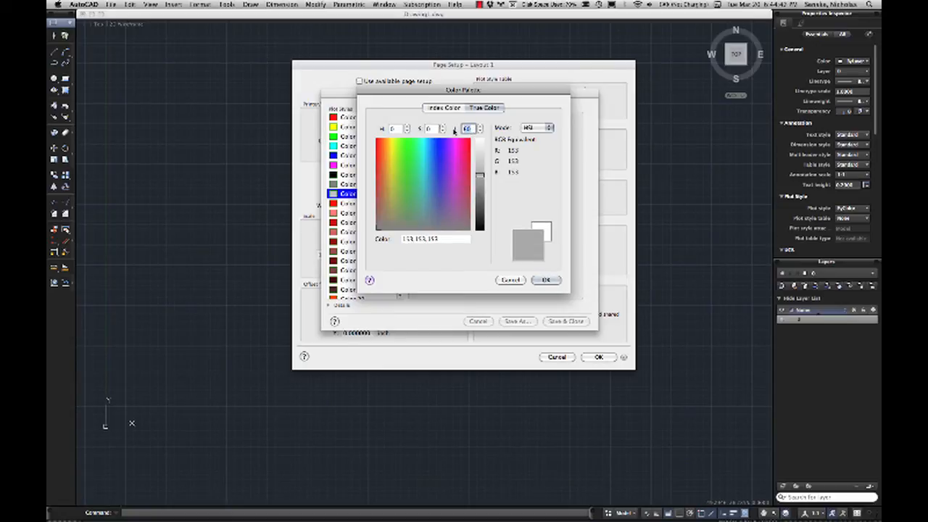
{"action": "type", "text": "80"}
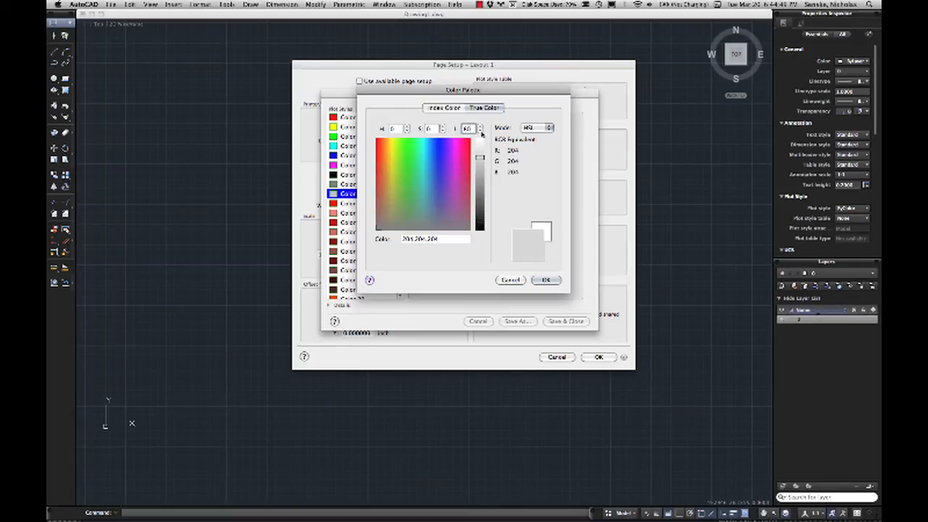
{"action": "double_click", "coordinate": [468, 128]}
{"action": "type", "text": "75"}
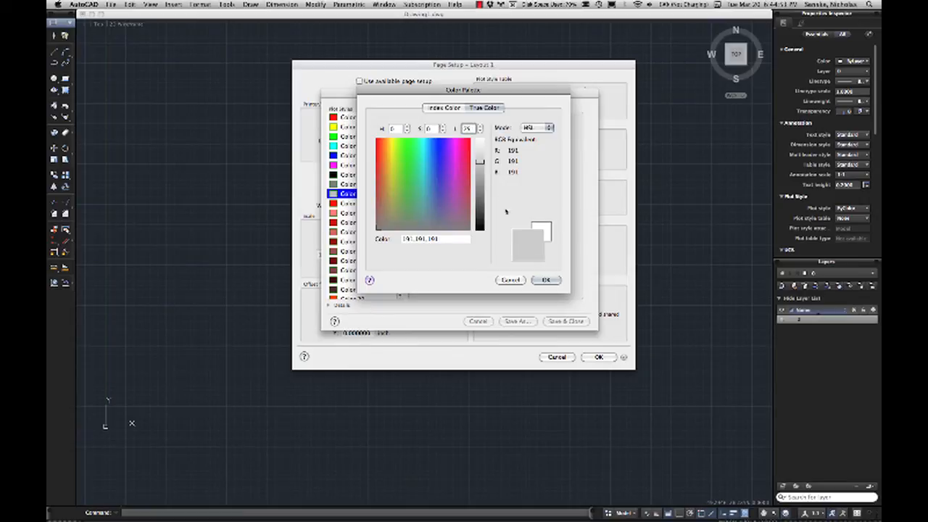
{"action": "left_click", "coordinate": [546, 280]}
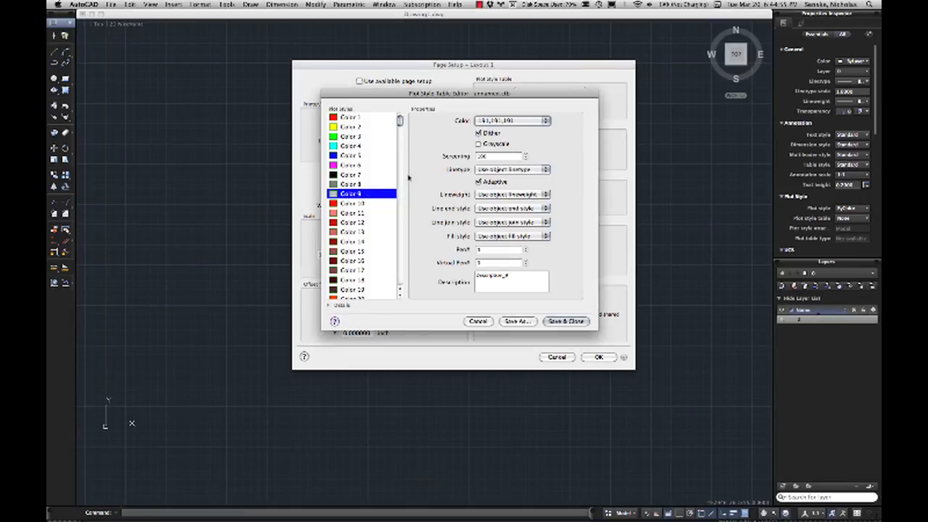
Step: Keep the object linetype for the Color 9 plot style and set its lineweight to 0.7000 mm
{"action": "left_click", "coordinate": [494, 169]}
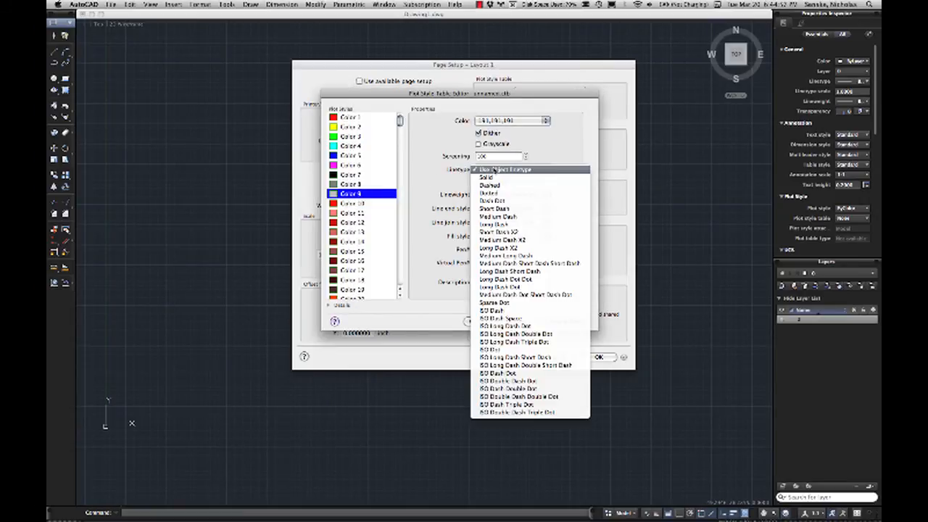
{"action": "left_click", "coordinate": [495, 170]}
{"action": "left_click", "coordinate": [502, 196]}
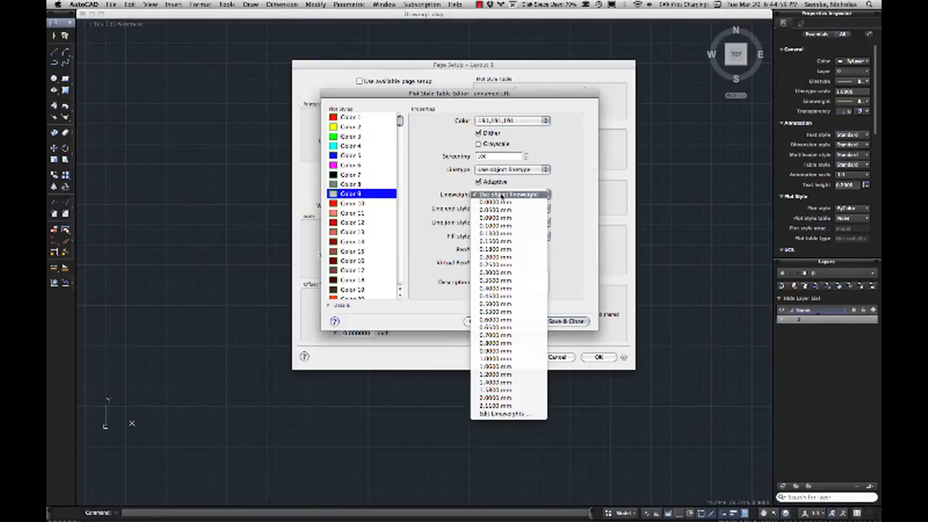
{"action": "left_click", "coordinate": [537, 339]}
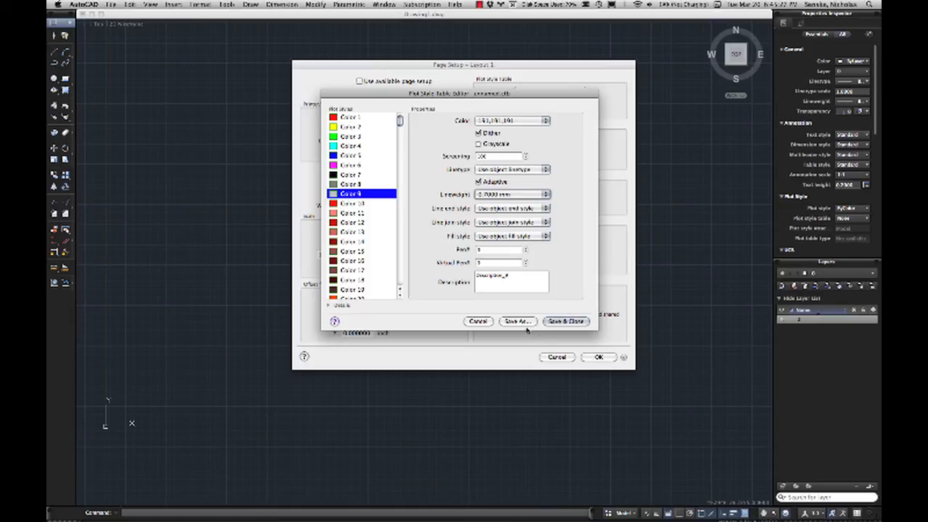
Step: Save the plot style table as nickspens in the Plot Styles folder and close the table editor
{"action": "left_click", "coordinate": [516, 321]}
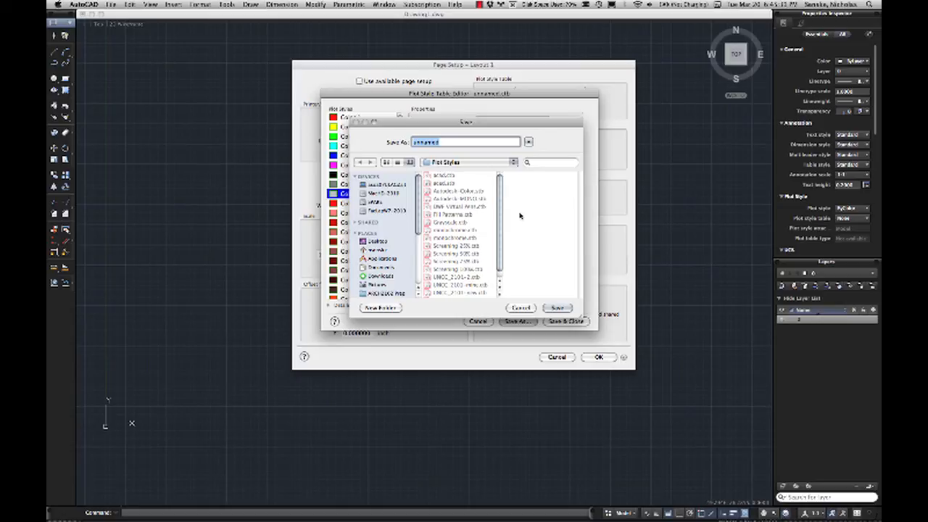
{"action": "type", "text": "nickspens"}
{"action": "left_click", "coordinate": [562, 309]}
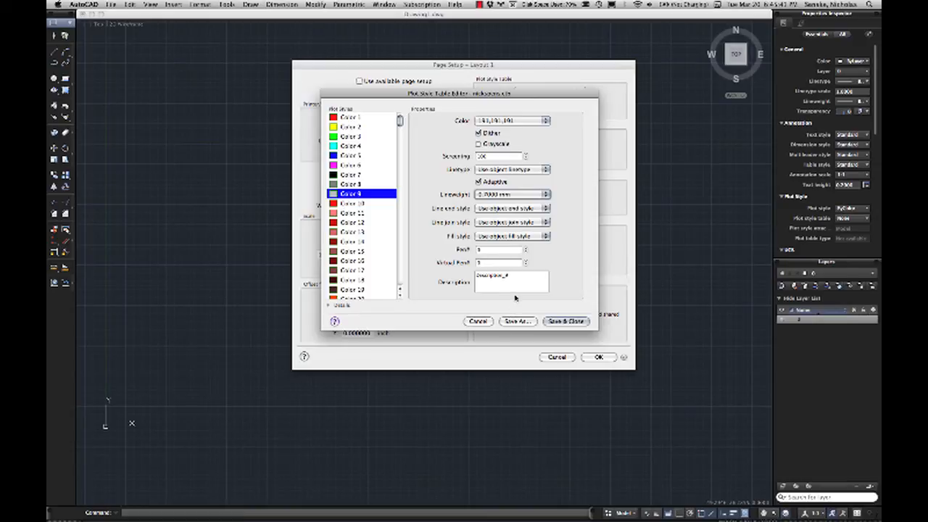
{"action": "left_click", "coordinate": [572, 325]}
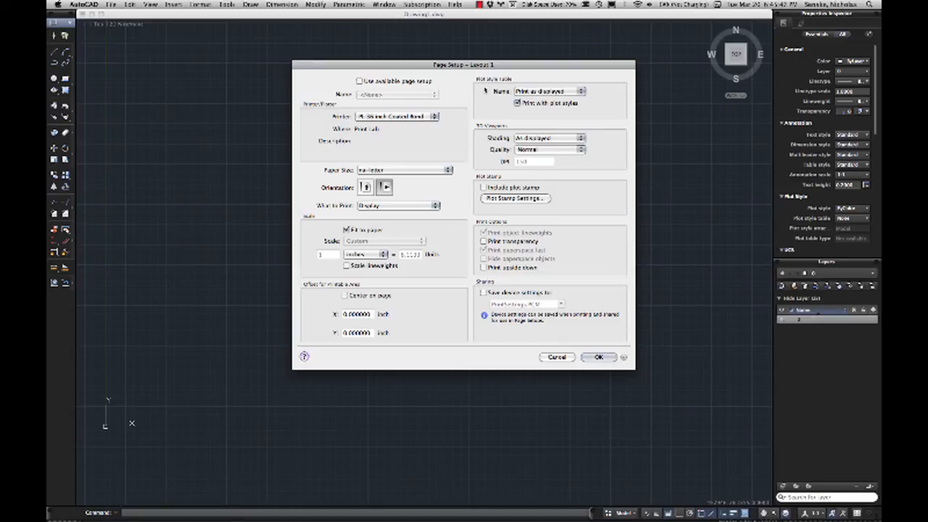
Step: Select nickspens.ctb as the plot style table in the Layout 1 page setup and assign it to all layouts
{"action": "left_click", "coordinate": [522, 92]}
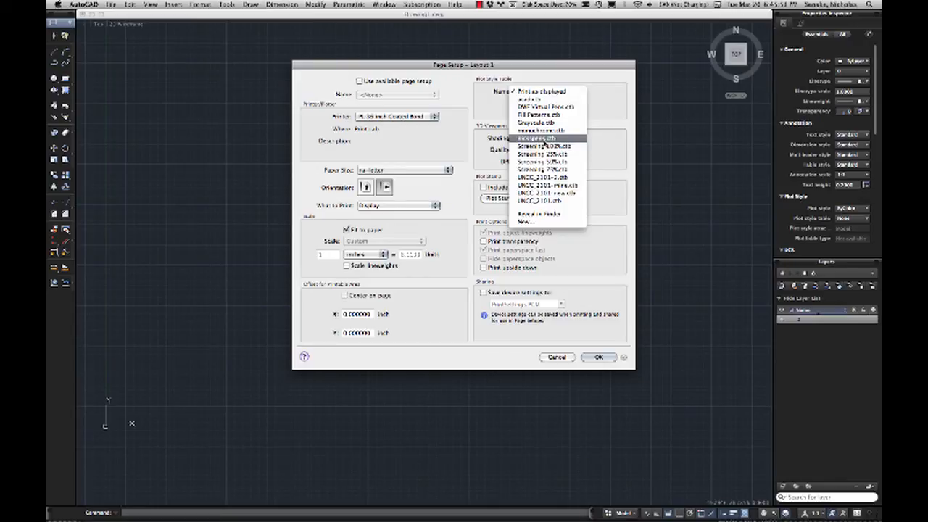
{"action": "left_click", "coordinate": [543, 138]}
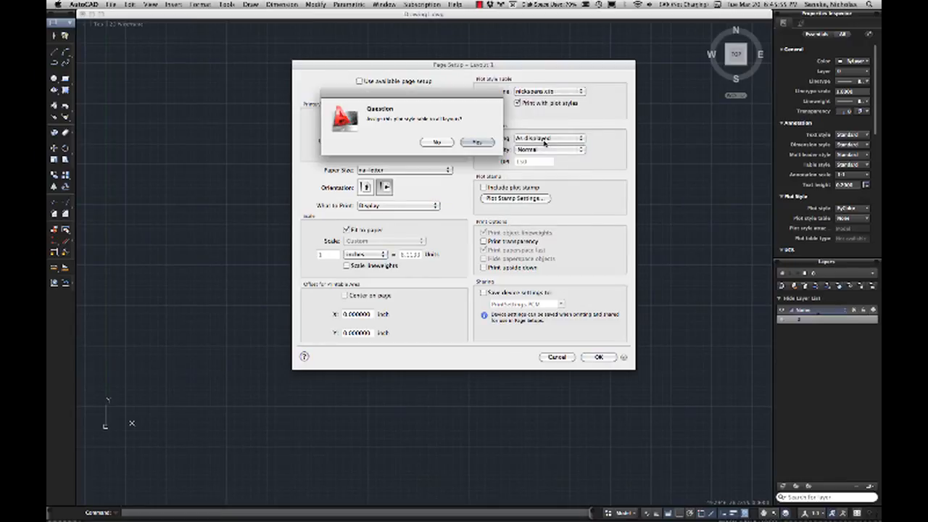
{"action": "left_click", "coordinate": [475, 142]}
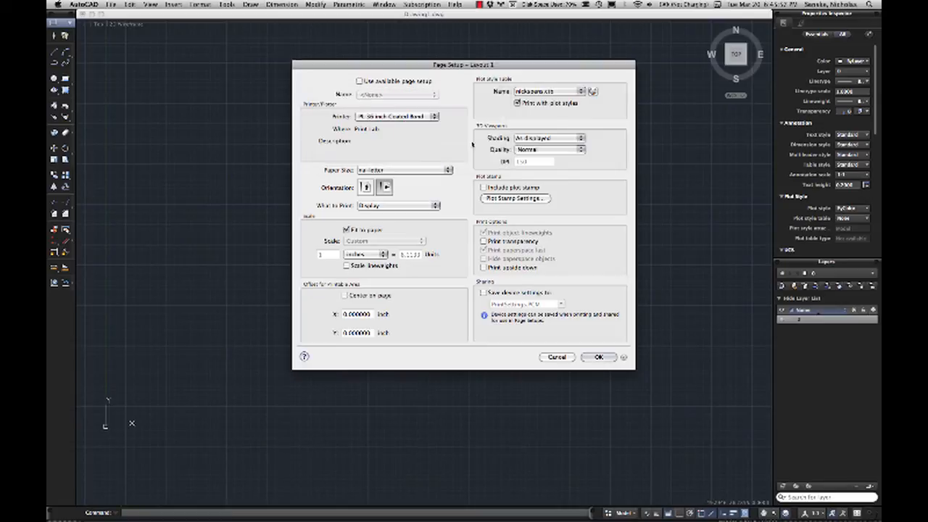
Step: Review the Color 2 and Color 3 settings in the nickspens.ctb table and close the editor without saving
{"action": "left_click", "coordinate": [592, 91]}
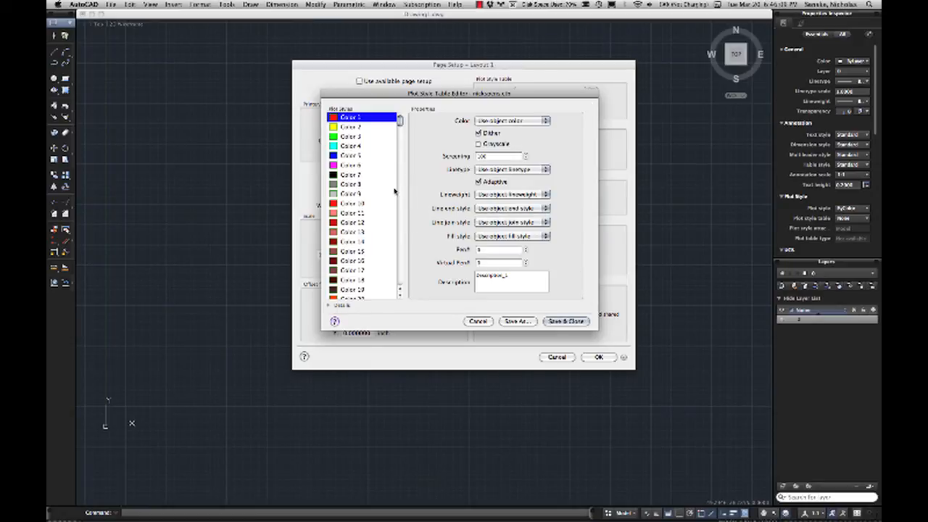
{"action": "left_click", "coordinate": [355, 127]}
{"action": "left_click", "coordinate": [358, 136]}
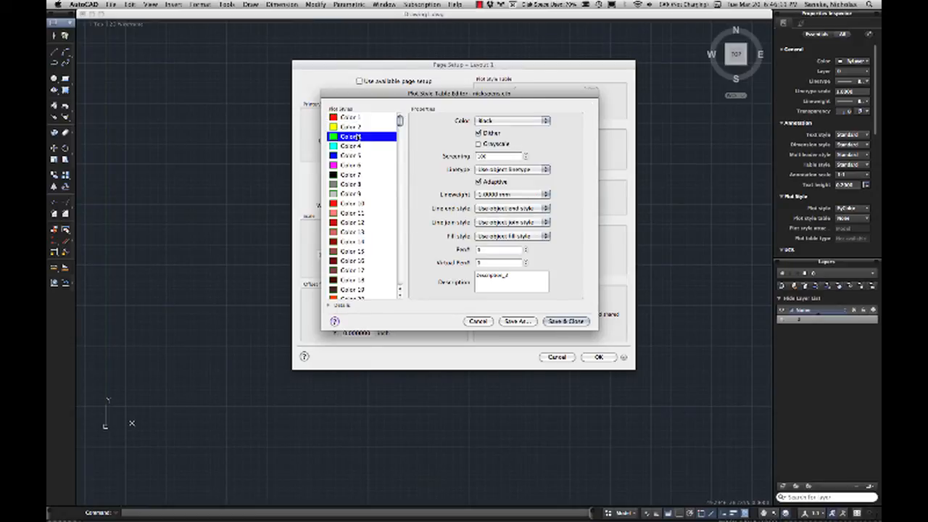
{"action": "left_click", "coordinate": [480, 321]}
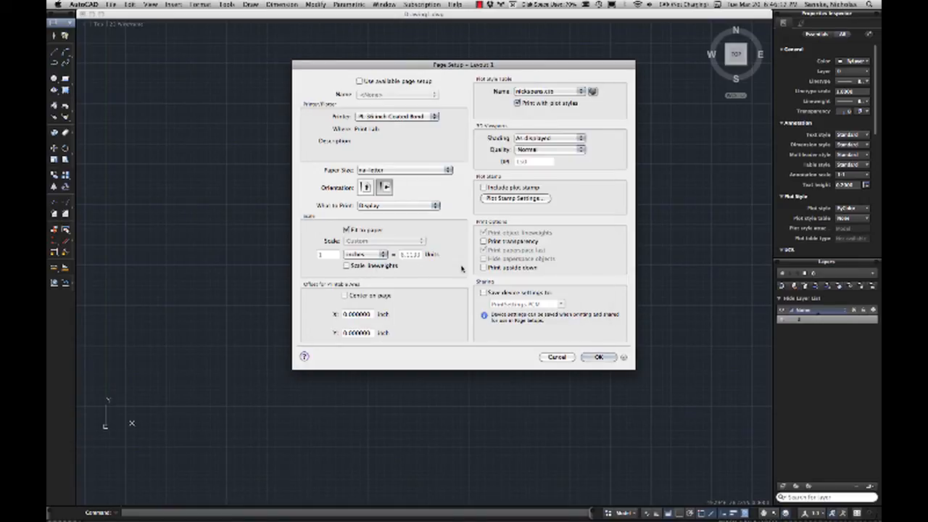
Step: Turn off Fit to paper, set the print scale to 1:1, and accept the Layout 1 page setup
{"action": "left_click", "coordinate": [372, 229]}
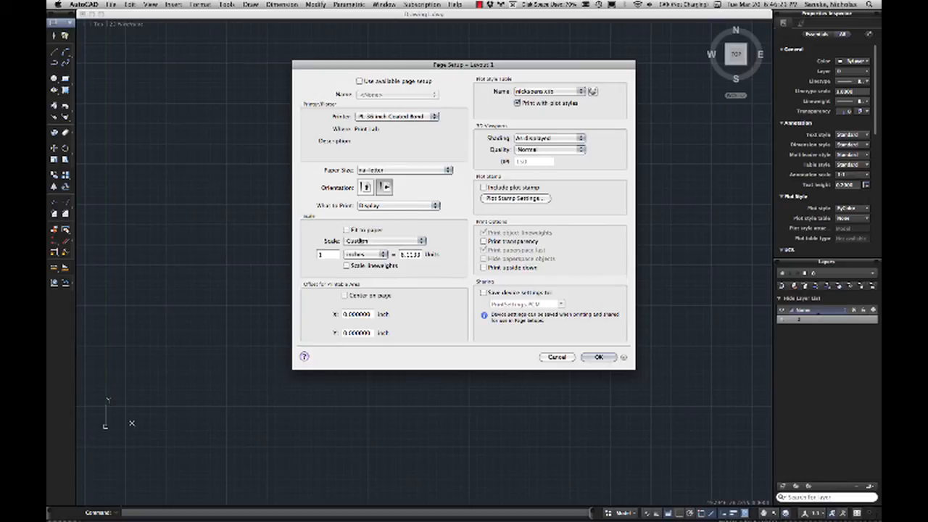
{"action": "left_click", "coordinate": [361, 241]}
{"action": "left_click", "coordinate": [361, 249]}
{"action": "left_click_drag", "start_coordinate": [455, 66], "coordinate": [450, 70]}
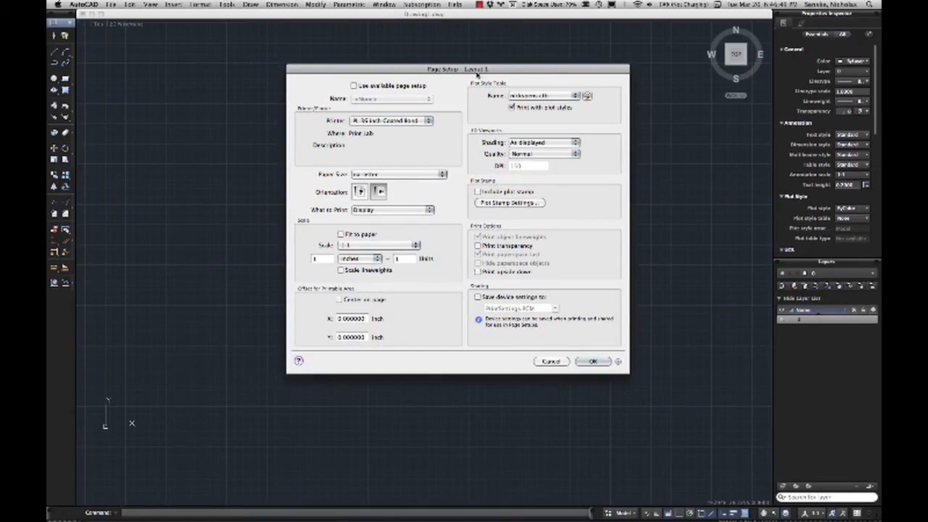
{"action": "left_click", "coordinate": [112, 5]}
{"action": "left_click", "coordinate": [113, 6]}
{"action": "left_click", "coordinate": [585, 361]}
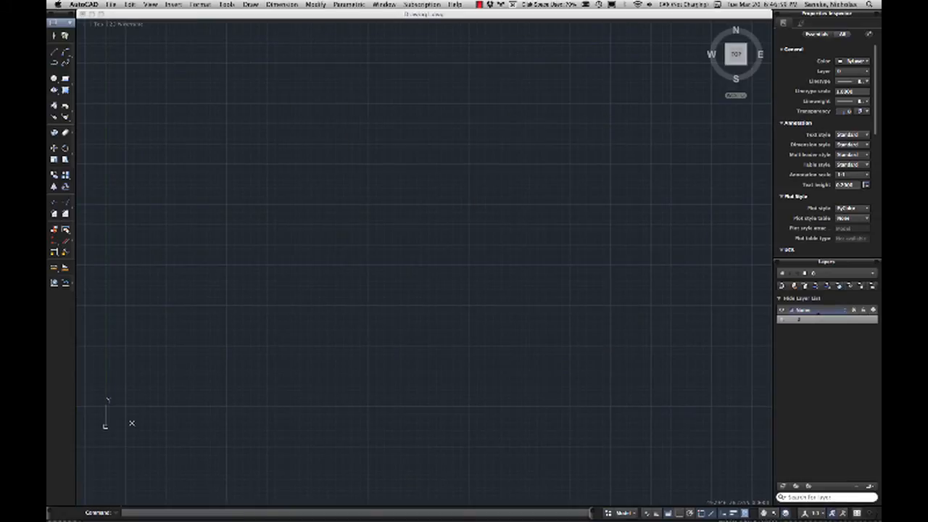
{"action": "left_click", "coordinate": [528, 297]}
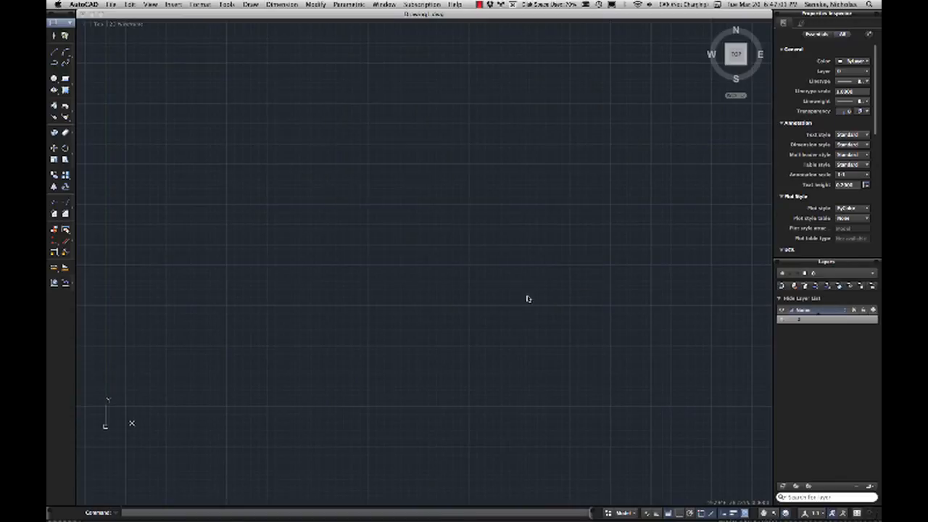
Step: Open the Plot Styles folder in Finder, locate and select nickspens.ctb, and close the folder window
{"action": "left_click", "coordinate": [116, 5]}
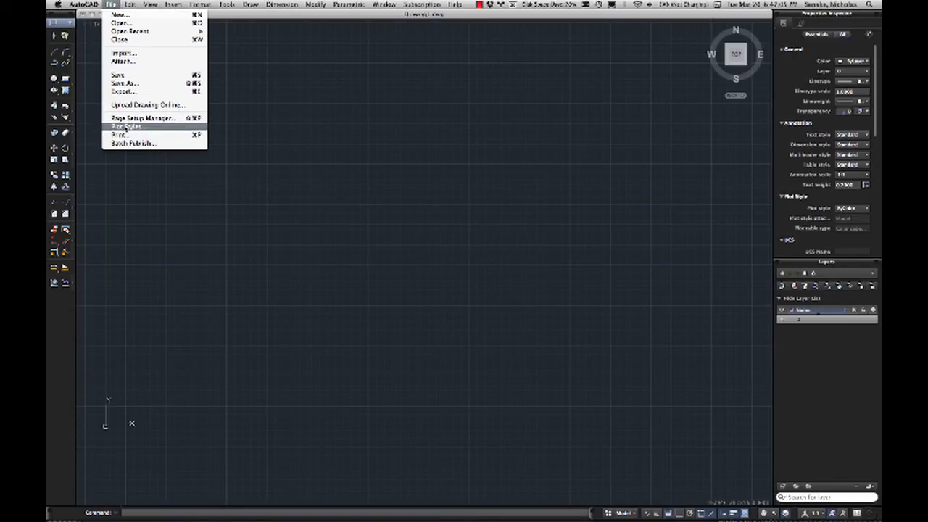
{"action": "left_click", "coordinate": [126, 127]}
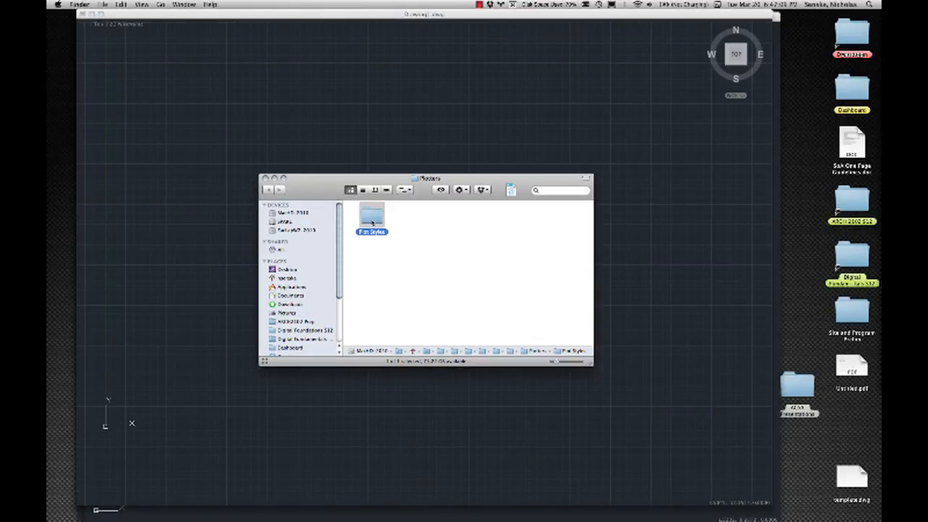
{"action": "double_click", "coordinate": [372, 219]}
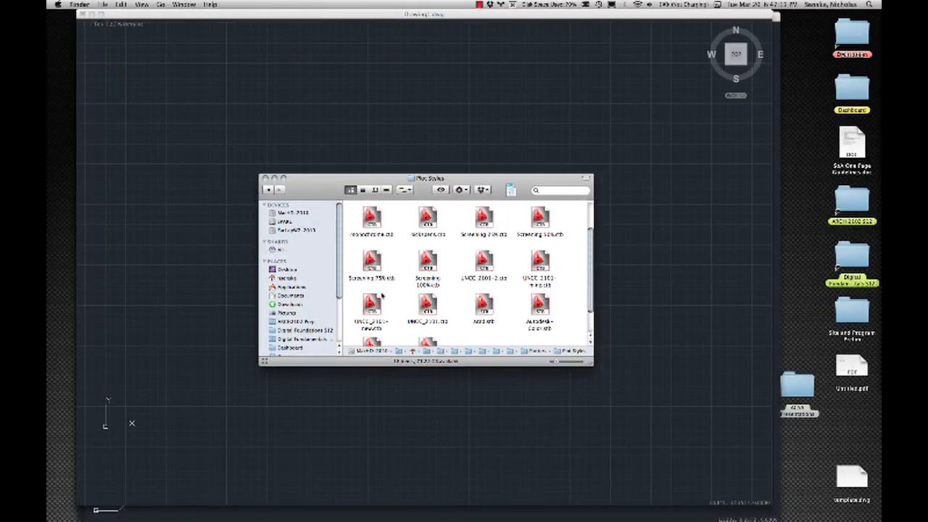
{"action": "scroll", "coordinate": [502, 281], "scroll_direction": "up", "scroll_amount": 1}
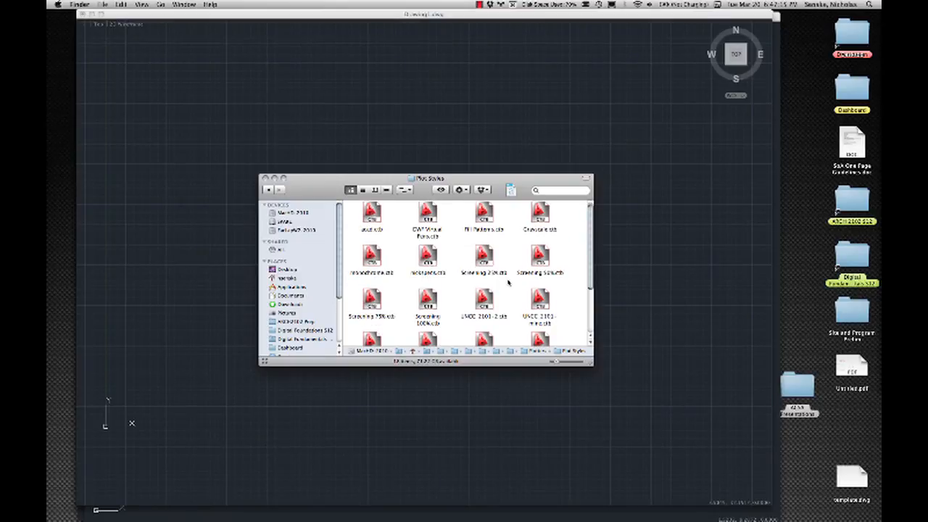
{"action": "left_click", "coordinate": [434, 255]}
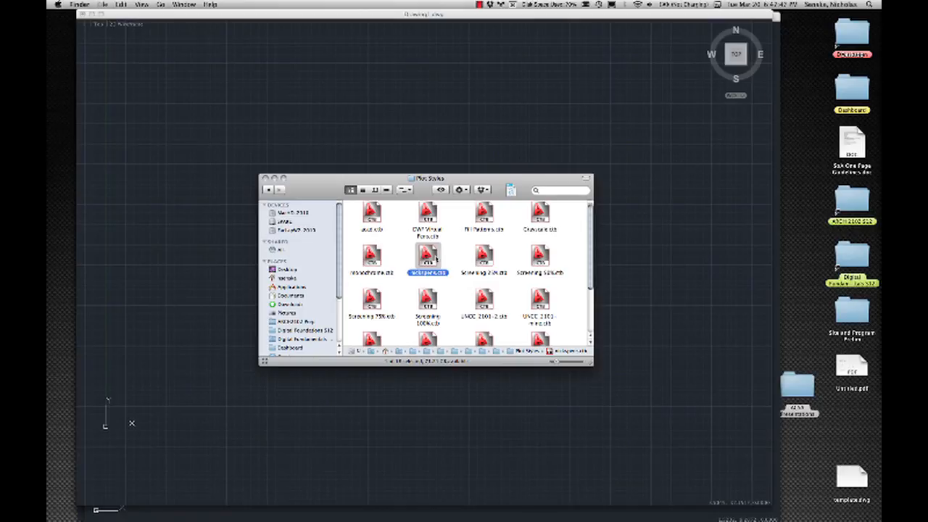
{"action": "left_click_drag", "start_coordinate": [311, 187], "coordinate": [323, 194]}
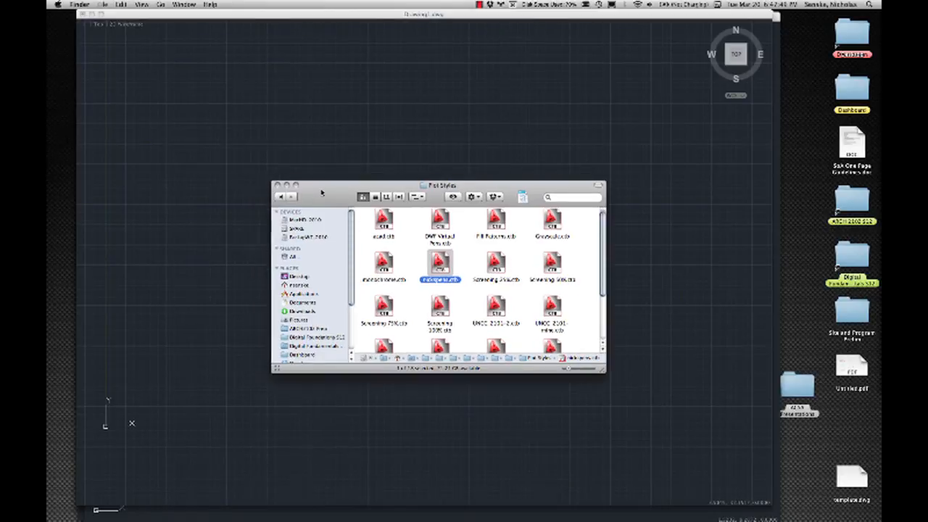
{"action": "left_click", "coordinate": [277, 186]}
Step: Return to AutoCAD and bring the template.dwg drawing to the front
{"action": "left_click", "coordinate": [247, 100]}
{"action": "left_click", "coordinate": [135, 23]}
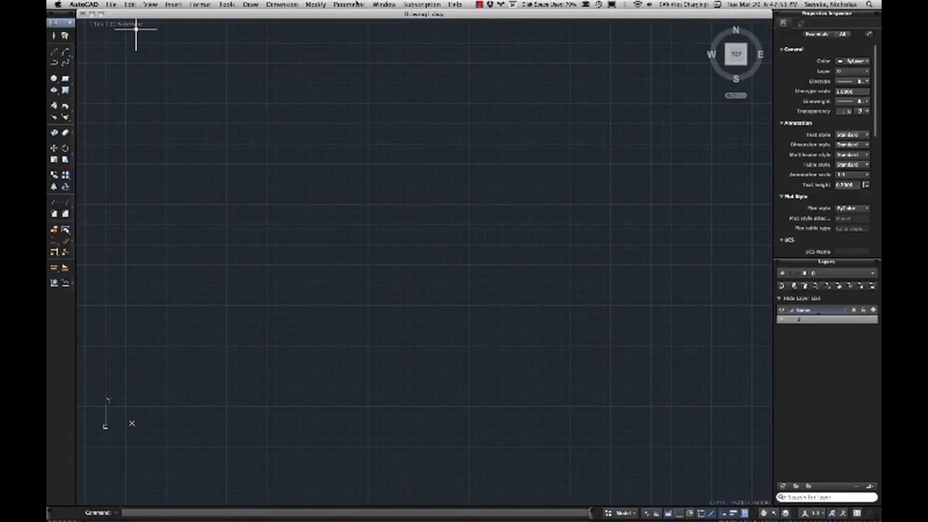
{"action": "left_click", "coordinate": [384, 4]}
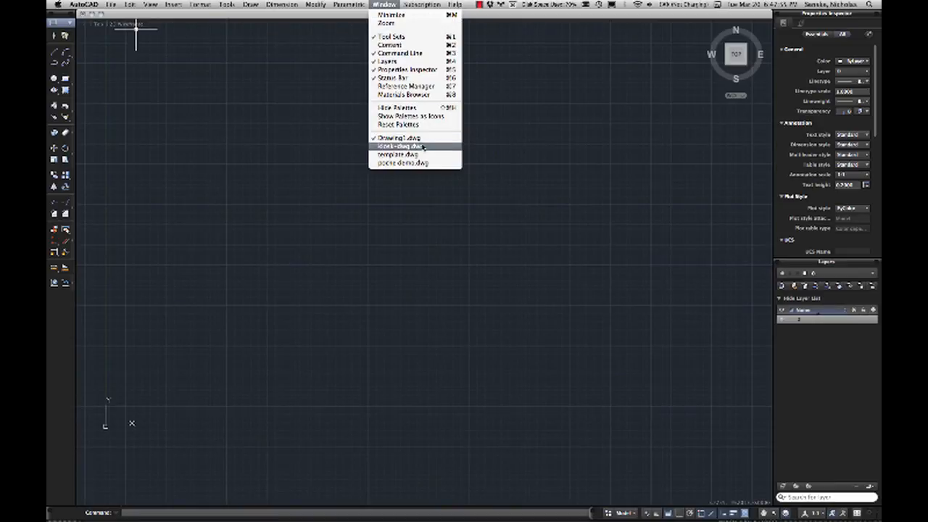
{"action": "left_click", "coordinate": [504, 220]}
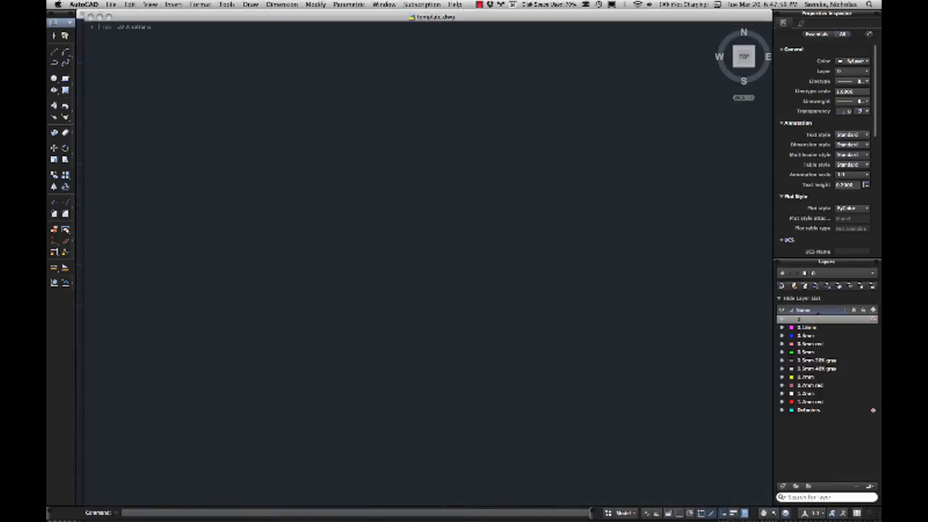
{"action": "middle_click_drag", "start_coordinate": [411, 297], "coordinate": [374, 318]}
{"action": "middle_click_drag", "start_coordinate": [462, 284], "coordinate": [358, 312]}
{"action": "scroll", "coordinate": [351, 309], "scroll_direction": "up", "scroll_amount": 1}
{"action": "scroll", "coordinate": [350, 308], "scroll_direction": "down", "scroll_amount": 1}
Step: Review the color choices of the 0.18mm layer, keep Magenta, and inspect the properties of layer 0
{"action": "left_click", "coordinate": [805, 329]}
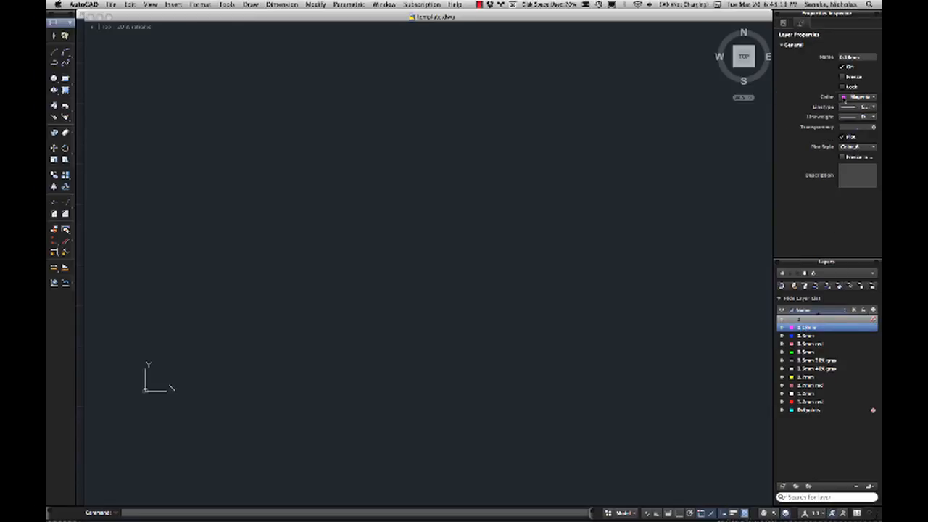
{"action": "left_click", "coordinate": [845, 100]}
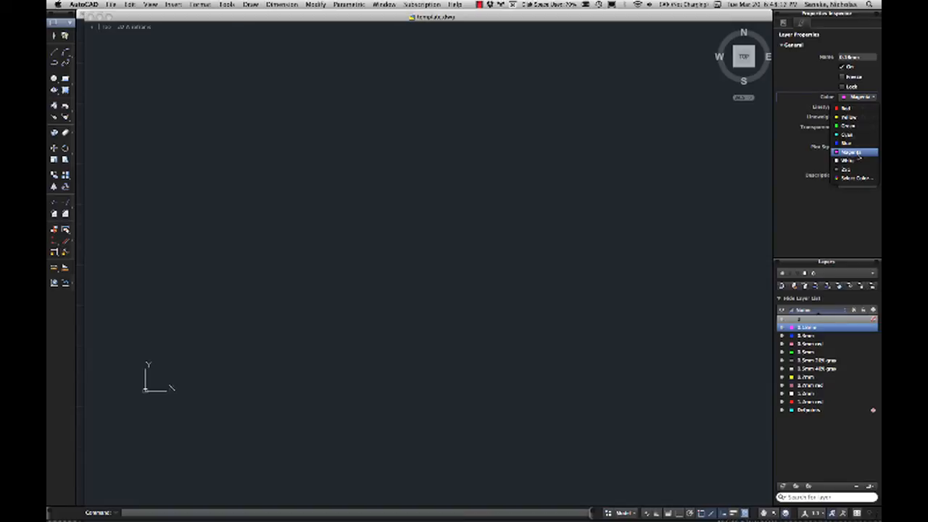
{"action": "left_click", "coordinate": [858, 154]}
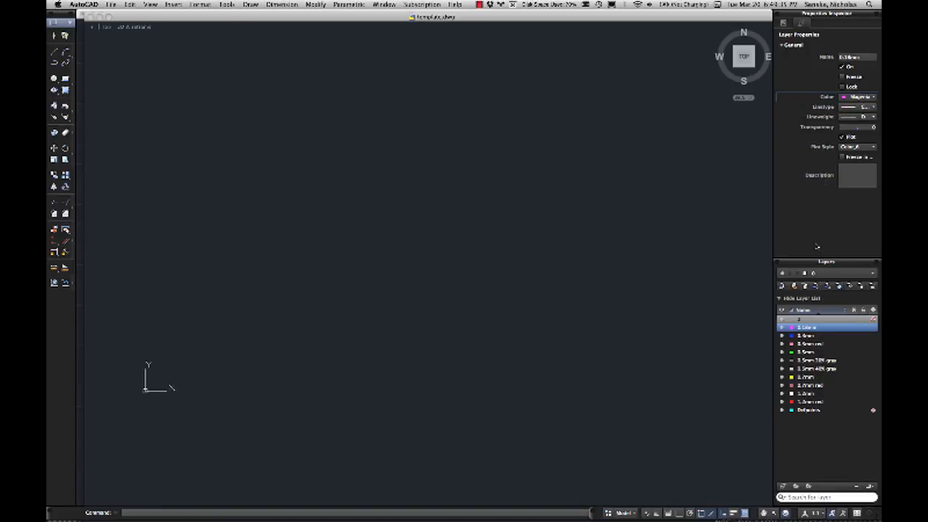
{"action": "left_click", "coordinate": [807, 320]}
{"action": "key", "text": "Delete"}
{"action": "left_click", "coordinate": [498, 179]}
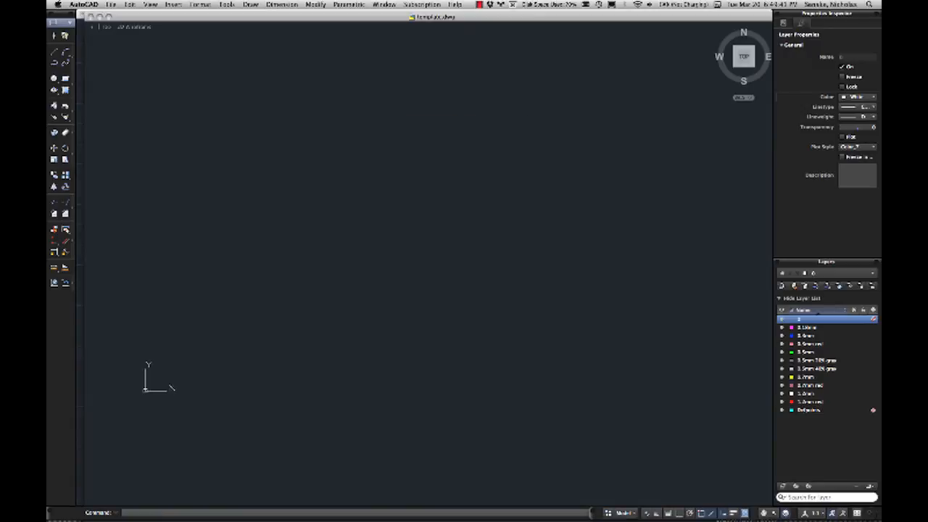
Step: Draw a horizontal line about 14 units long across the upper part of the drawing on layer 0
{"action": "left_click", "coordinate": [54, 52]}
{"action": "left_click", "coordinate": [232, 109]}
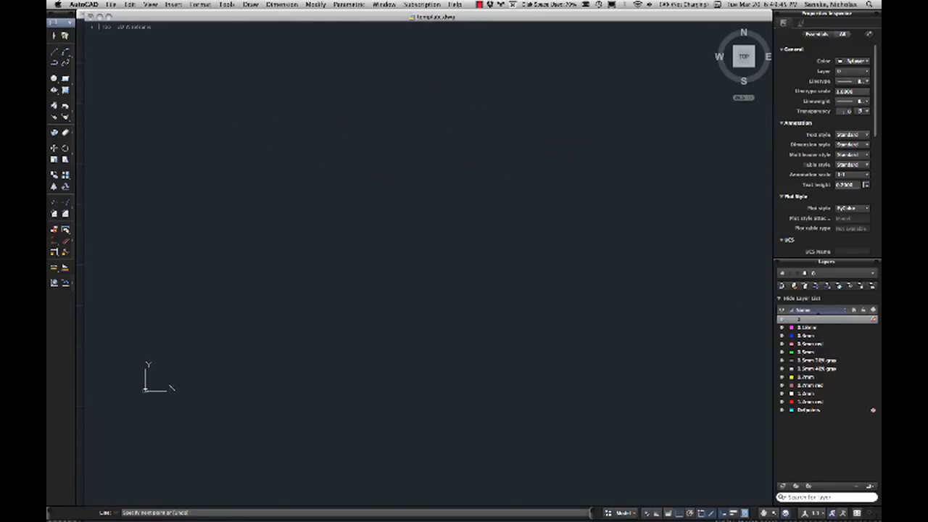
{"action": "right_click", "coordinate": [534, 118]}
{"action": "left_click", "coordinate": [544, 121]}
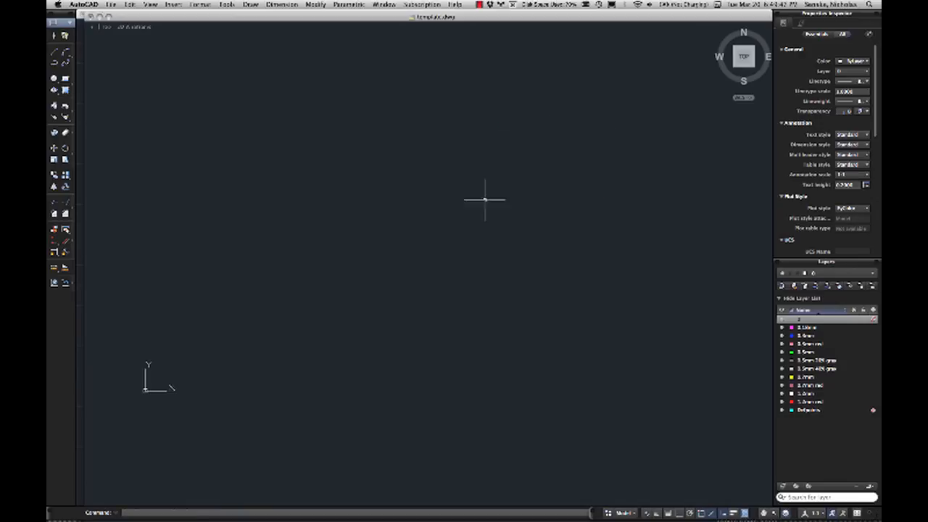
Step: Try to copy the horizontal line freehand below itself and undo the copy
{"action": "left_click", "coordinate": [486, 200]}
{"action": "left_click", "coordinate": [459, 122]}
{"action": "type", "text": "py"}
{"action": "key", "text": "Return"}
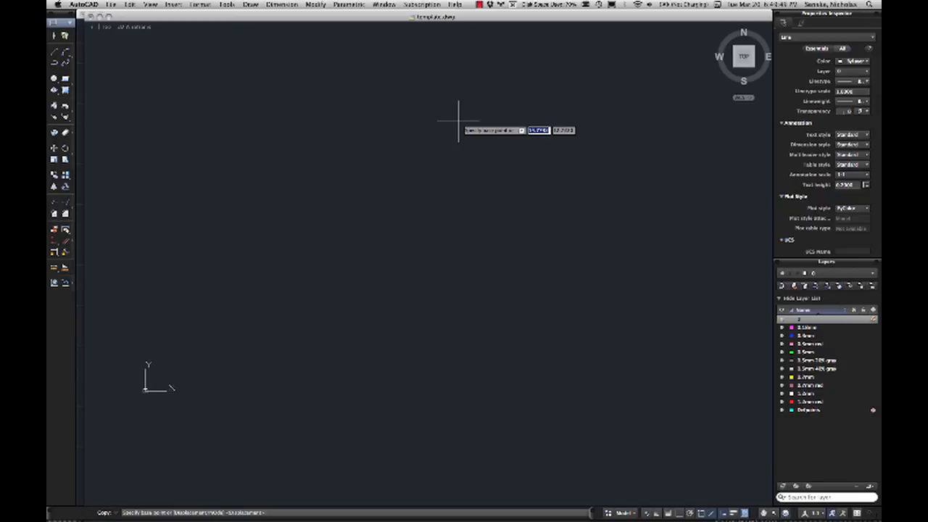
{"action": "left_click", "coordinate": [510, 164]}
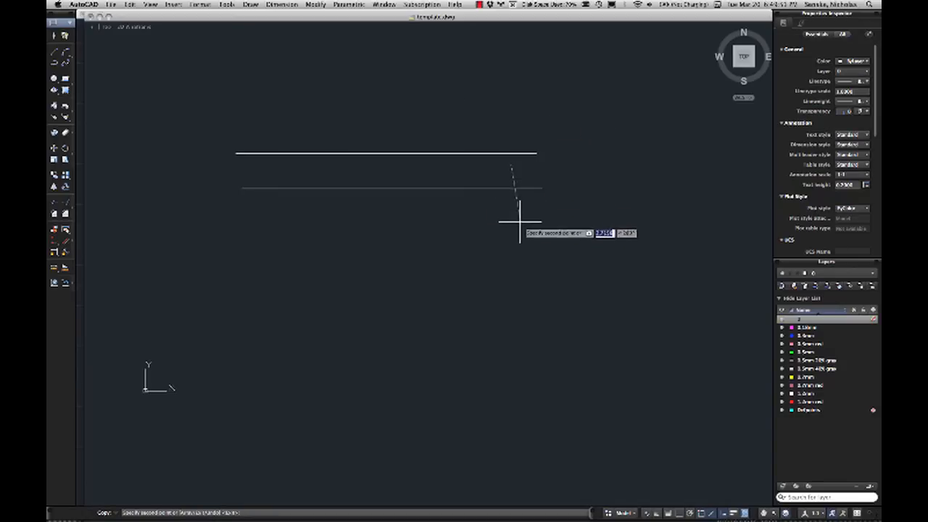
{"action": "key", "text": "Escape"}
{"action": "key", "text": "ctrl+z"}
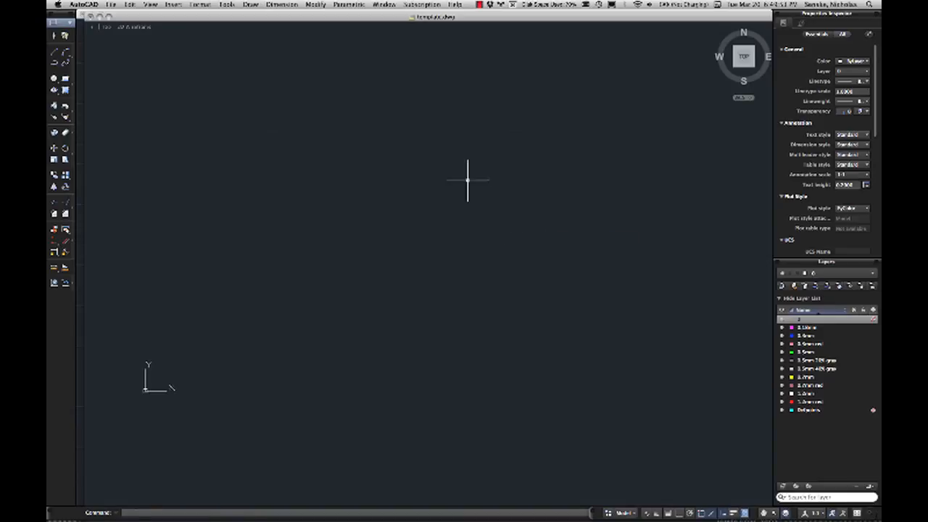
Step: Copy the horizontal line straight down about 0.9 units
{"action": "type", "text": "co"}
{"action": "key", "text": "Return"}
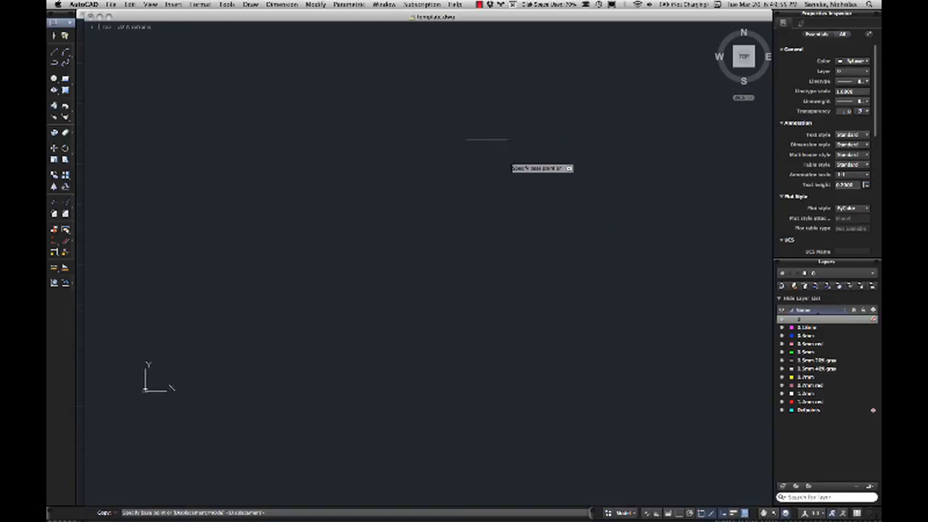
{"action": "left_click", "coordinate": [512, 166]}
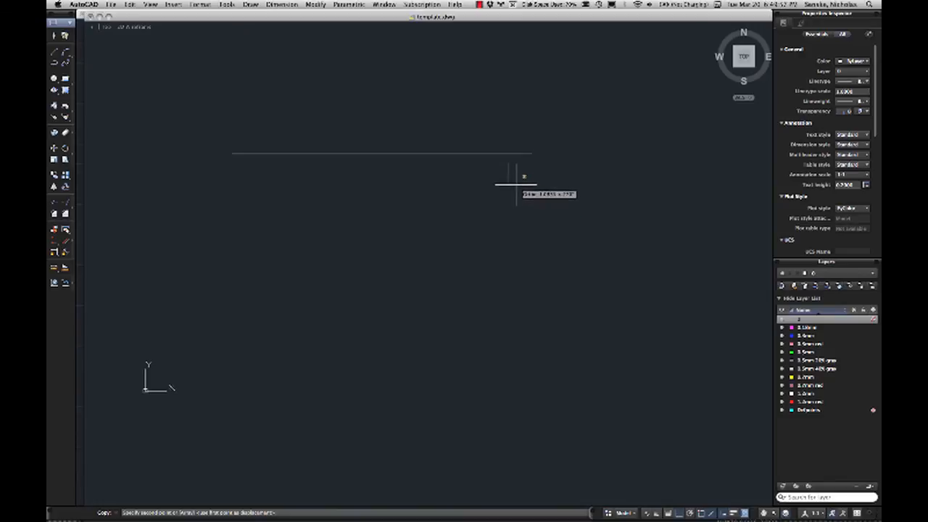
{"action": "left_click", "coordinate": [516, 181]}
{"action": "key", "text": "Escape"}
Step: Copy the second line three times straight down, using the gap between the first two lines as spacing
{"action": "left_click", "coordinate": [504, 194]}
{"action": "left_click", "coordinate": [467, 94]}
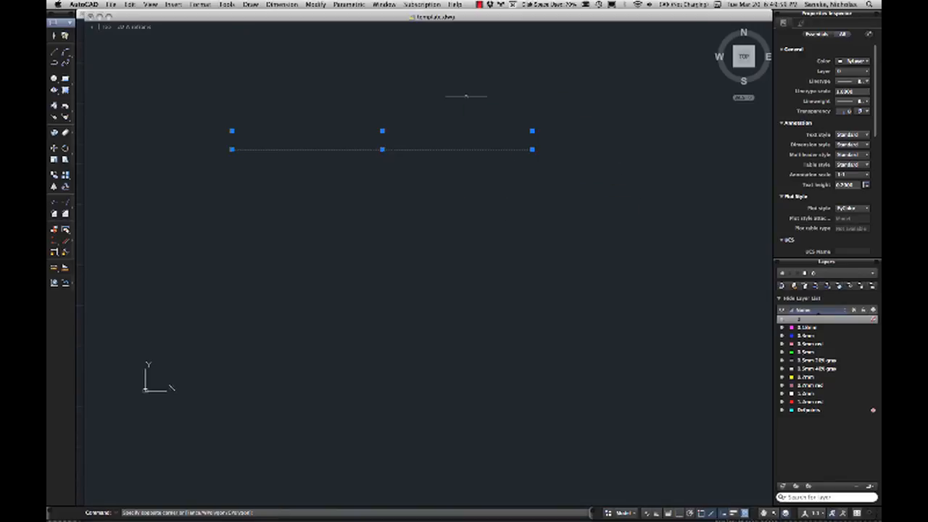
{"action": "key", "text": "Escape"}
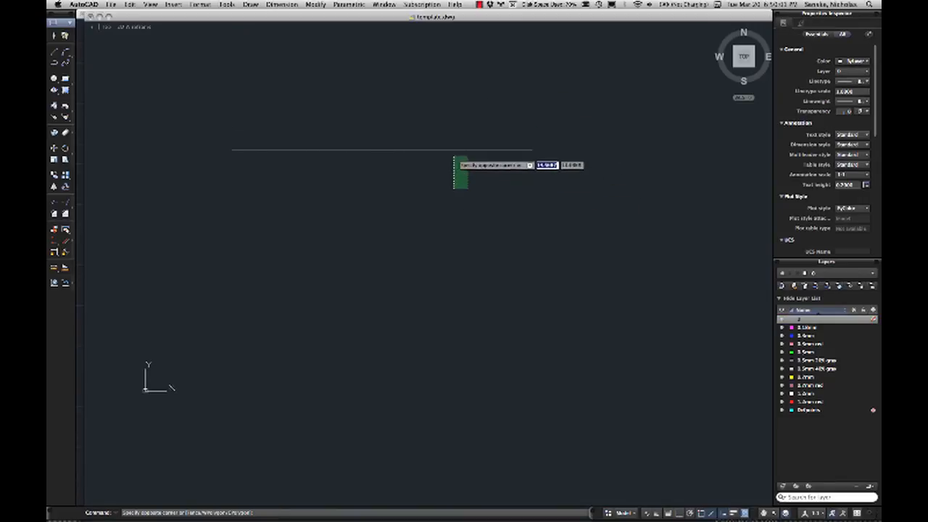
{"action": "left_click", "coordinate": [451, 148]}
{"action": "type", "text": "co"}
{"action": "key", "text": "Return"}
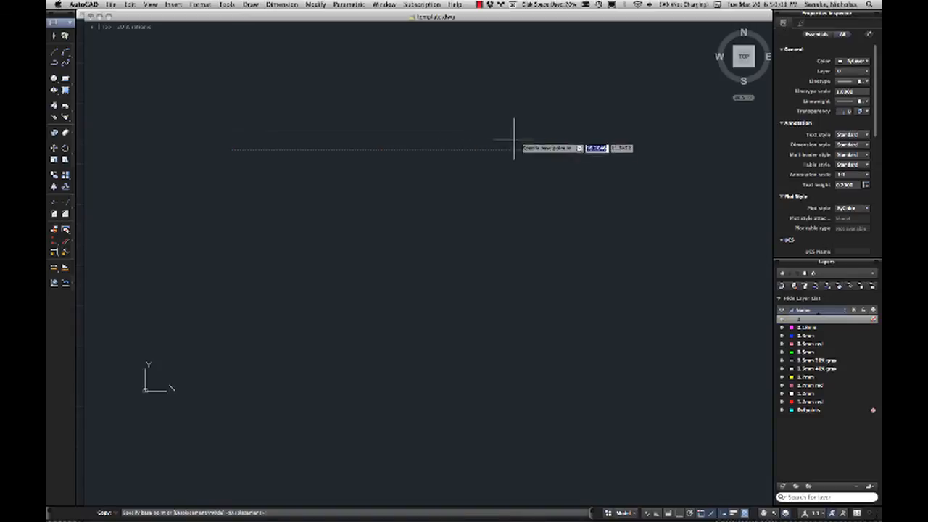
{"action": "left_click", "coordinate": [535, 132]}
{"action": "left_click", "coordinate": [533, 151]}
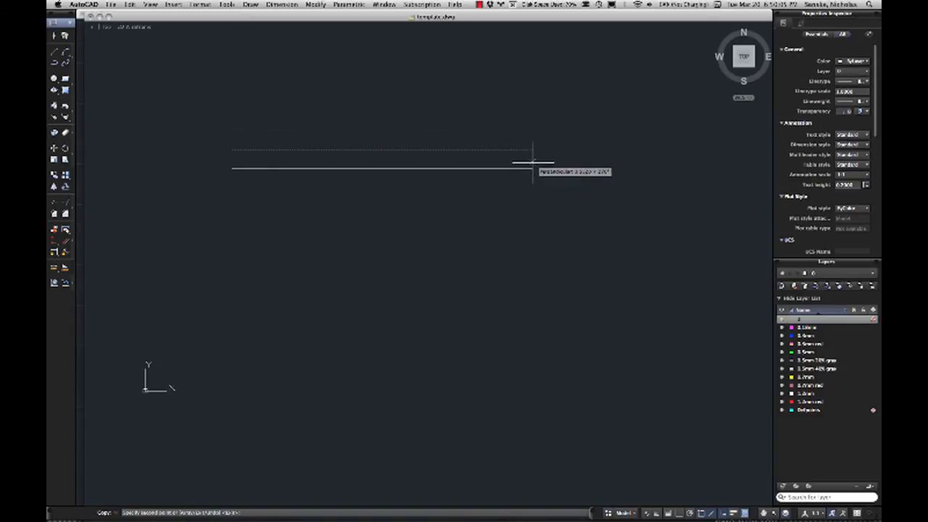
{"action": "left_click", "coordinate": [533, 170]}
{"action": "left_click", "coordinate": [533, 185]}
{"action": "left_click", "coordinate": [533, 189]}
{"action": "key", "text": "Return"}
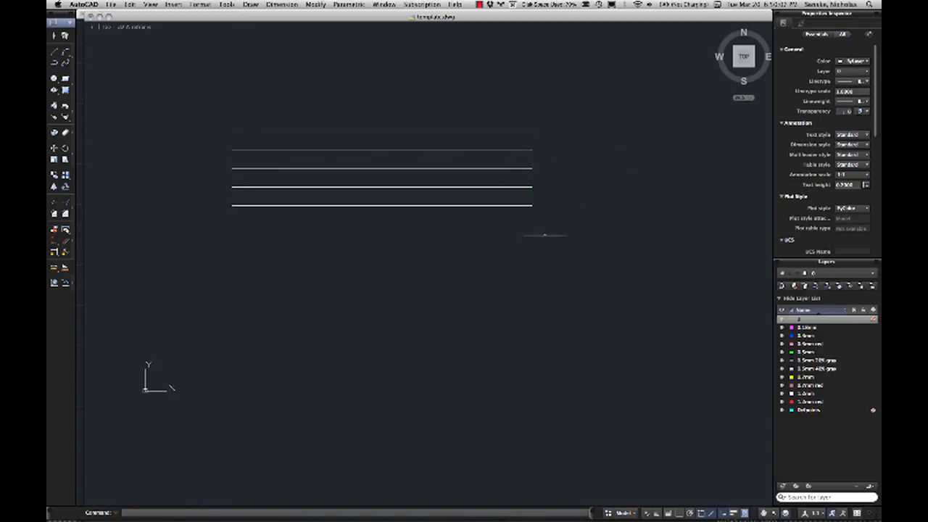
Step: Copy the four lower lines twice straight down to continue the evenly spaced stack
{"action": "left_click", "coordinate": [543, 248]}
{"action": "left_click", "coordinate": [507, 145]}
{"action": "type", "text": "co"}
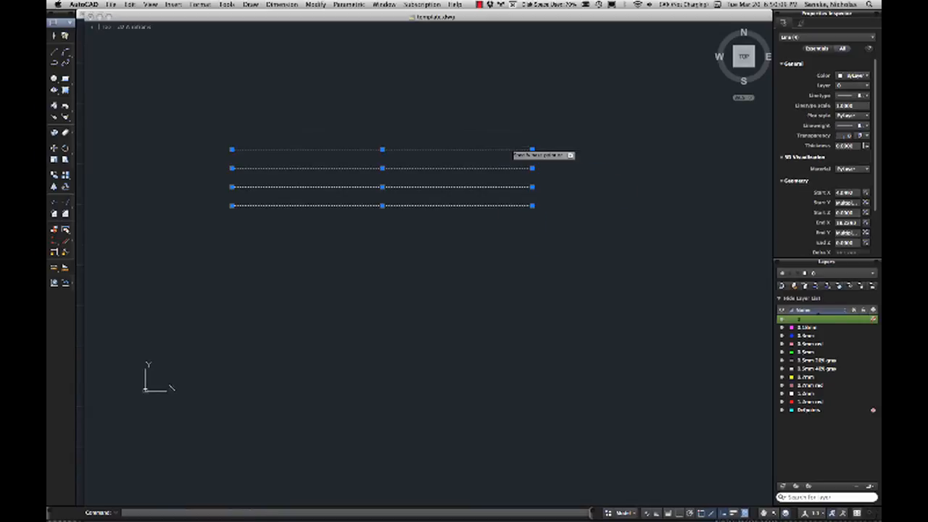
{"action": "key", "text": "Return"}
{"action": "left_click", "coordinate": [533, 151]}
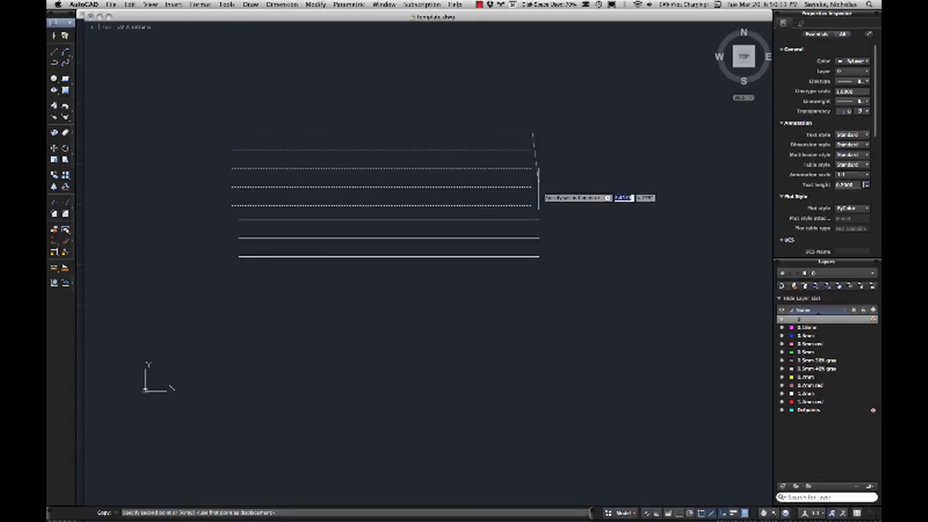
{"action": "left_click", "coordinate": [533, 280]}
{"action": "key", "text": "Return"}
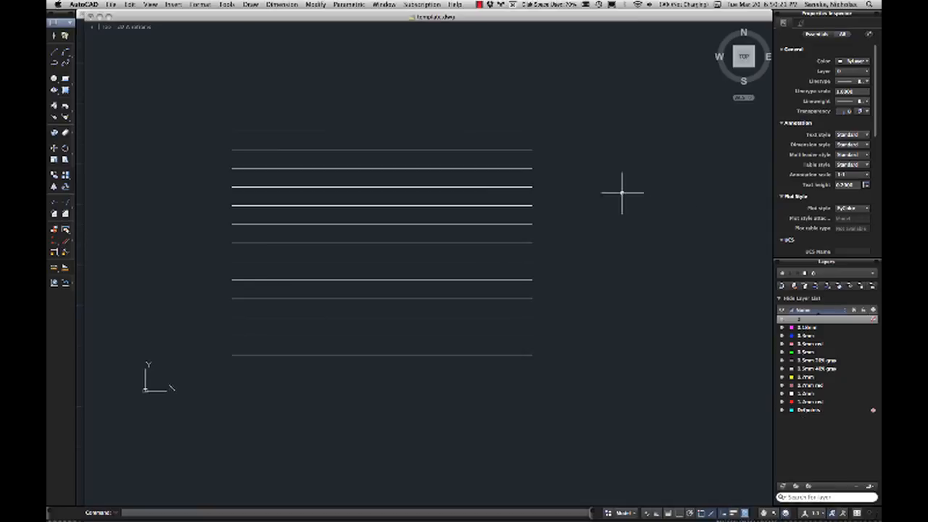
Step: Assign the topmost line to the 0.18mm layer and clear the selection
{"action": "left_click", "coordinate": [533, 146]}
{"action": "left_click", "coordinate": [508, 113]}
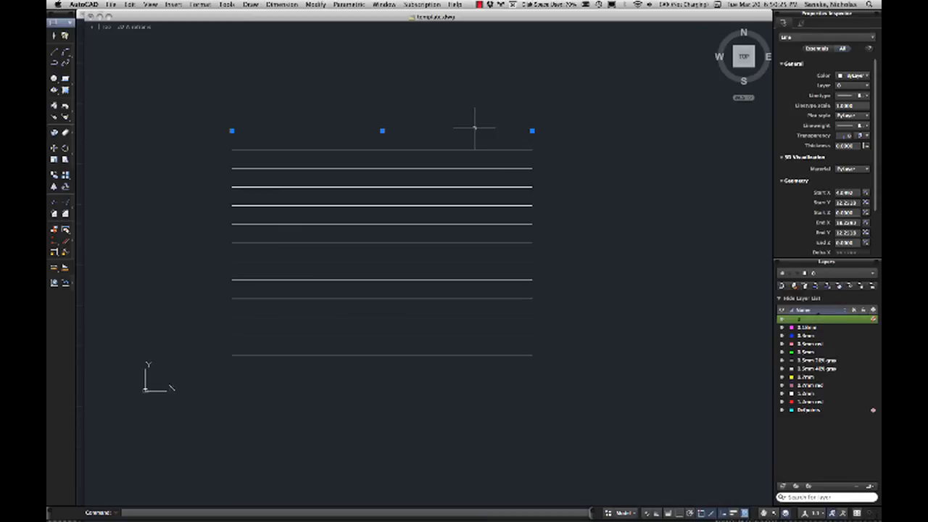
{"action": "left_click", "coordinate": [839, 85]}
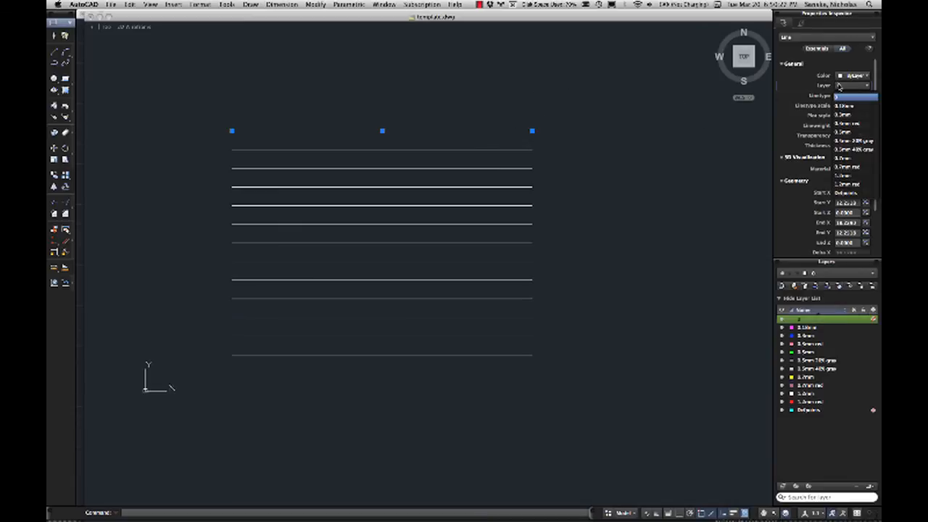
{"action": "left_click", "coordinate": [841, 105]}
{"action": "left_click", "coordinate": [568, 164]}
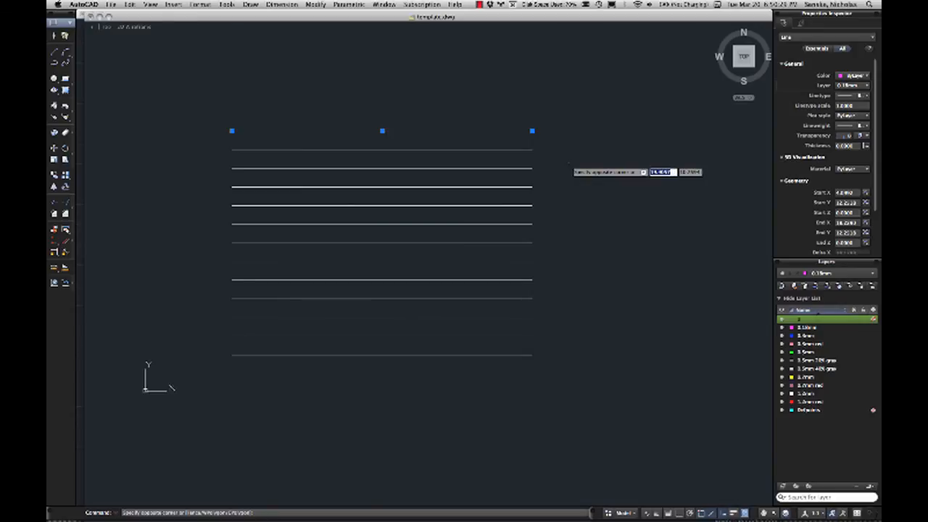
{"action": "key", "text": "Escape"}
Step: Assign the second line from the top to the 0.3mm layer
{"action": "left_click", "coordinate": [553, 162]}
{"action": "left_click", "coordinate": [520, 143]}
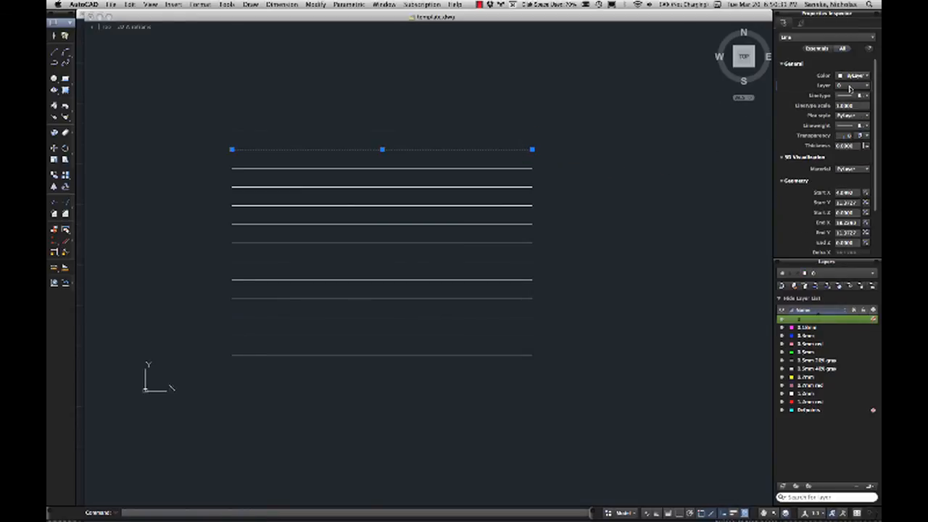
{"action": "left_click", "coordinate": [850, 86]}
{"action": "left_click", "coordinate": [852, 119]}
{"action": "key", "text": "Escape"}
Step: Assign the third line from the top to the 0.3mm red layer
{"action": "left_click", "coordinate": [551, 178]}
{"action": "left_click", "coordinate": [522, 164]}
{"action": "left_click", "coordinate": [847, 87]}
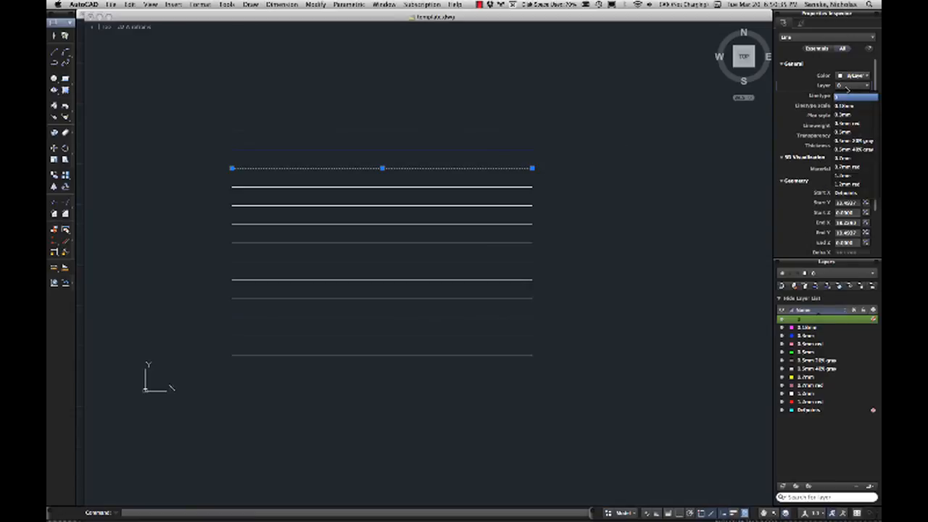
{"action": "left_click", "coordinate": [852, 123]}
{"action": "key", "text": "Escape"}
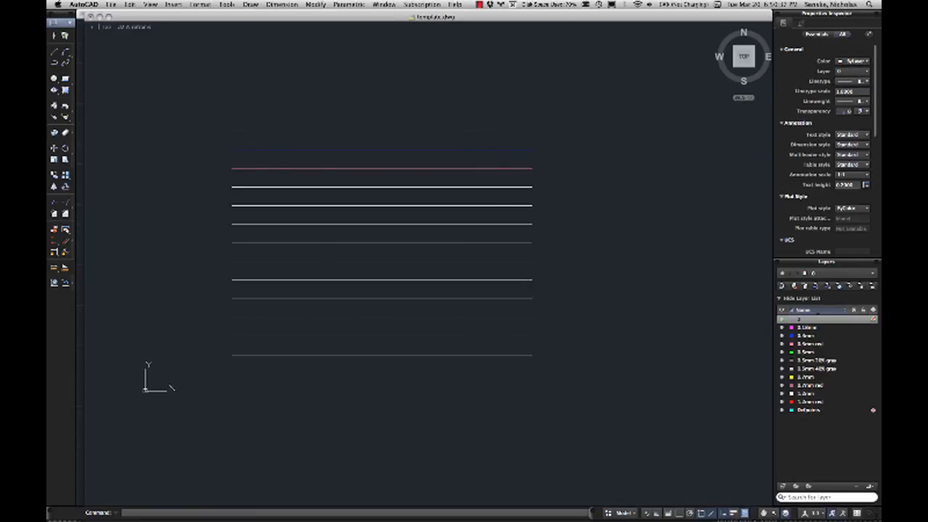
Step: Assign the fourth line from the top to the 0.5mm layer
{"action": "left_click", "coordinate": [530, 187]}
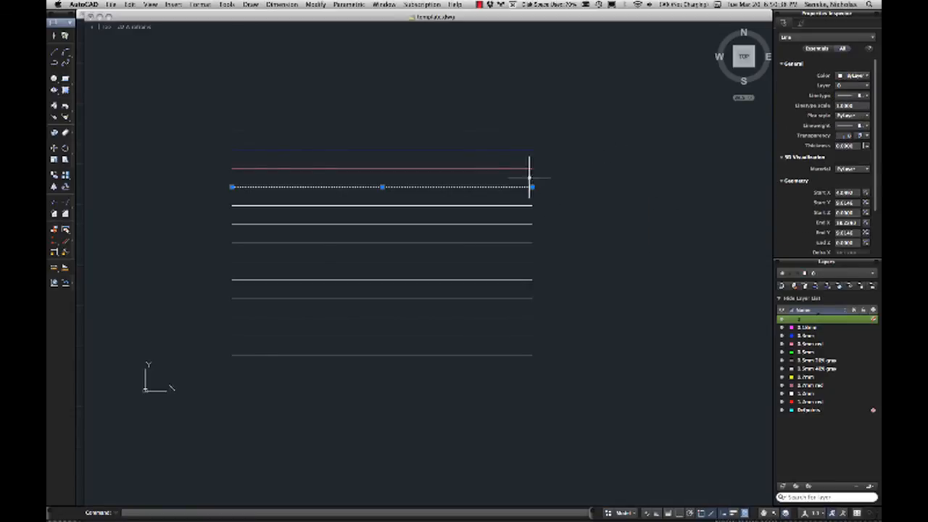
{"action": "left_click", "coordinate": [849, 97]}
{"action": "left_click", "coordinate": [849, 97]}
{"action": "left_click", "coordinate": [851, 87]}
{"action": "left_click", "coordinate": [855, 132]}
{"action": "key", "text": "Escape"}
Step: Assign the fifth line from the top to the 0.5mm 20% gray layer
{"action": "left_click", "coordinate": [531, 206]}
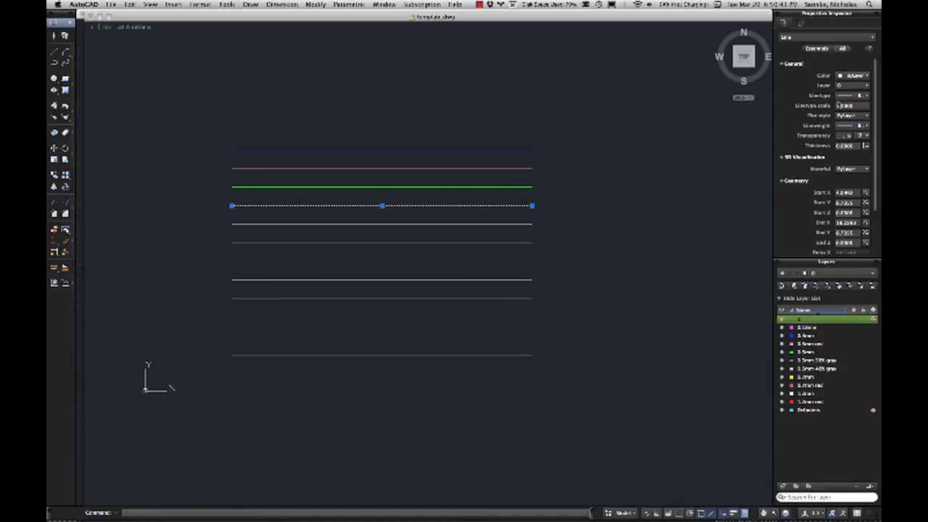
{"action": "left_click", "coordinate": [851, 85]}
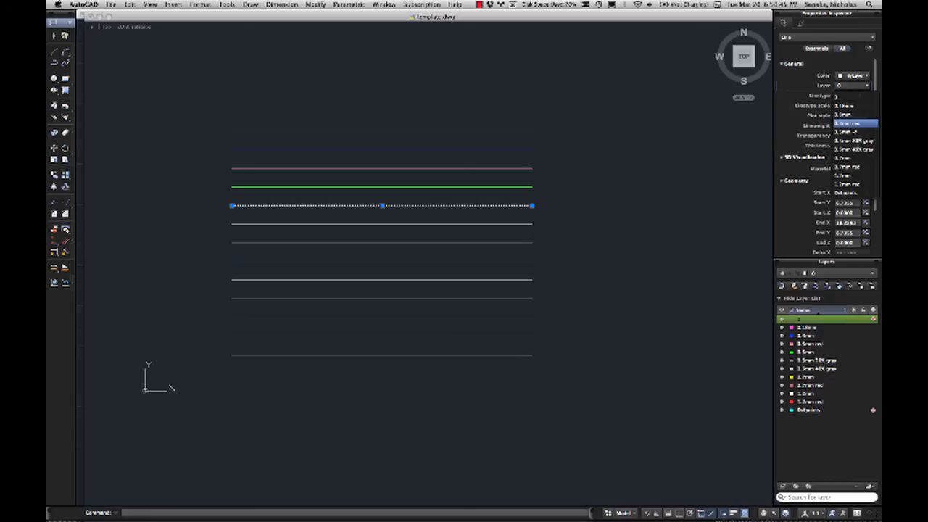
{"action": "left_click", "coordinate": [854, 140]}
{"action": "key", "text": "Escape"}
Step: Assign the sixth line from the top to the 0.5mm 40% gray layer and reselect it to check its layer
{"action": "left_click", "coordinate": [533, 224]}
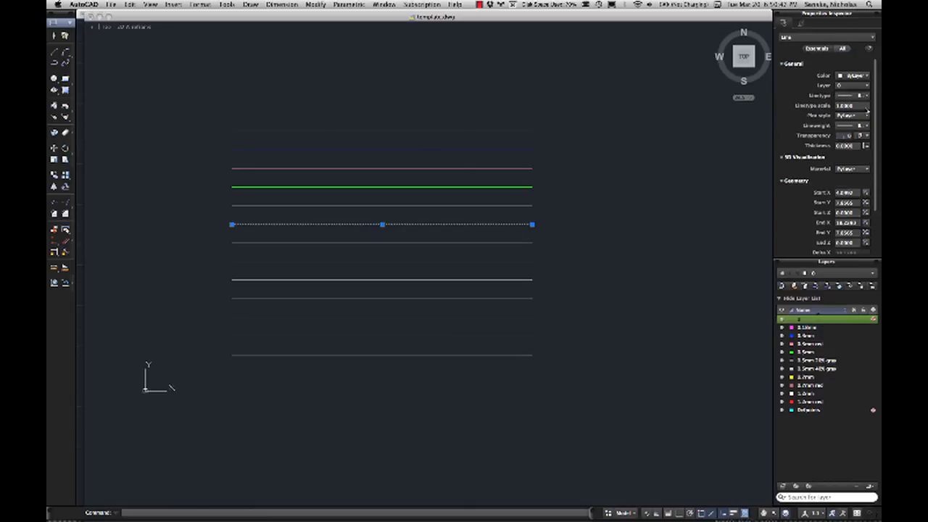
{"action": "left_click", "coordinate": [852, 85]}
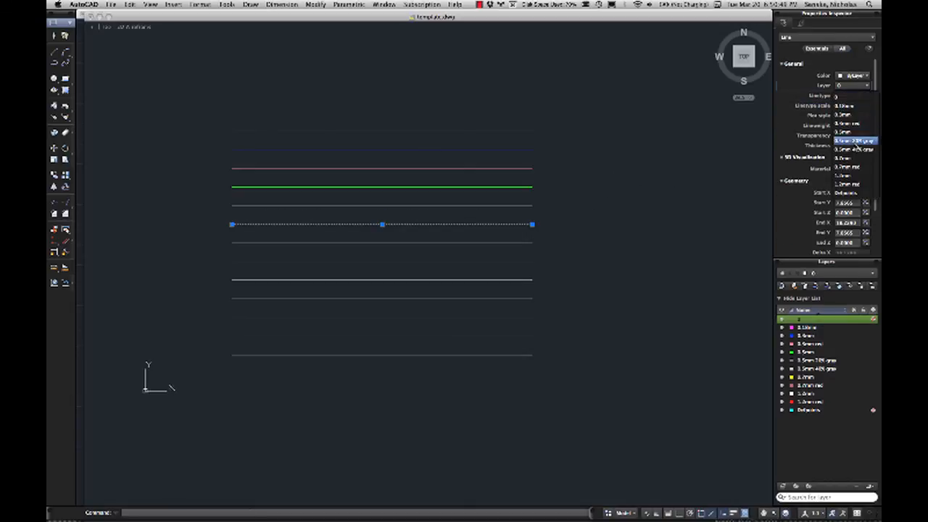
{"action": "left_click", "coordinate": [854, 144]}
{"action": "key", "text": "Escape"}
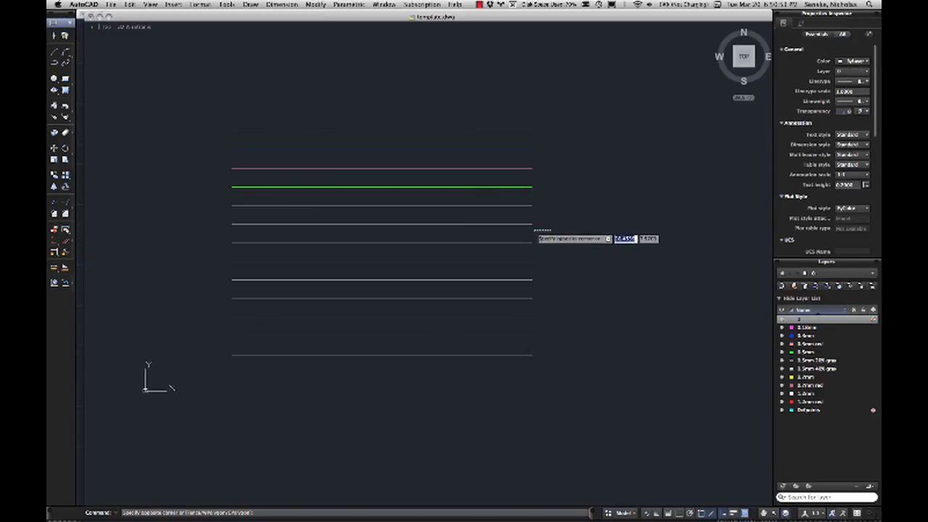
{"action": "left_click", "coordinate": [531, 220]}
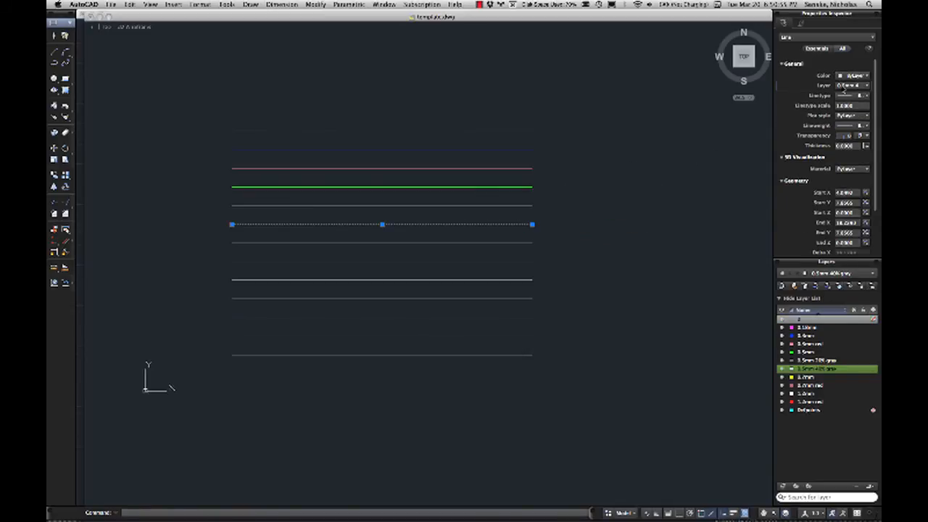
Step: Reassign the sixth line from the top to the 0.7mm layer and clear the selection
{"action": "left_click", "coordinate": [844, 85]}
{"action": "left_click", "coordinate": [844, 157]}
{"action": "key", "text": "Escape"}
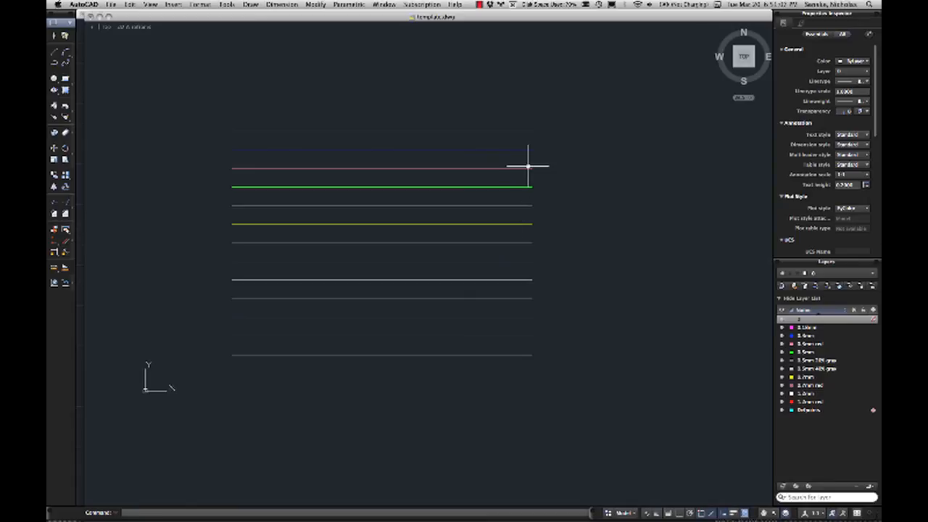
Step: Assign the seventh line from the top to the 0.7mm red layer
{"action": "left_click", "coordinate": [534, 243]}
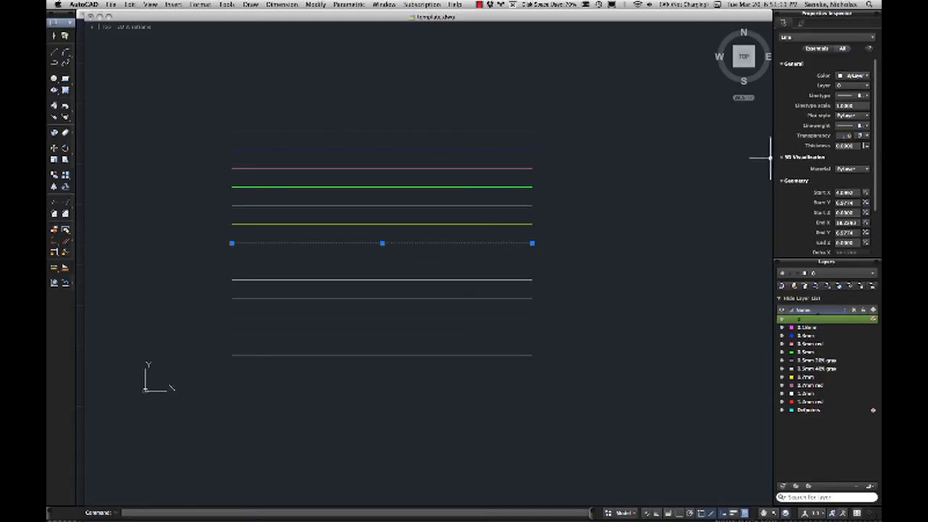
{"action": "left_click", "coordinate": [853, 76]}
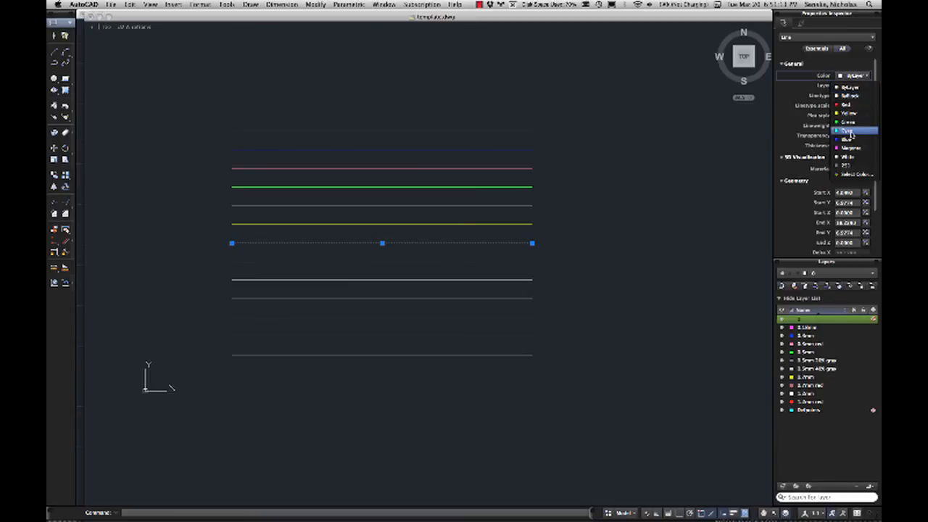
{"action": "left_click", "coordinate": [838, 55]}
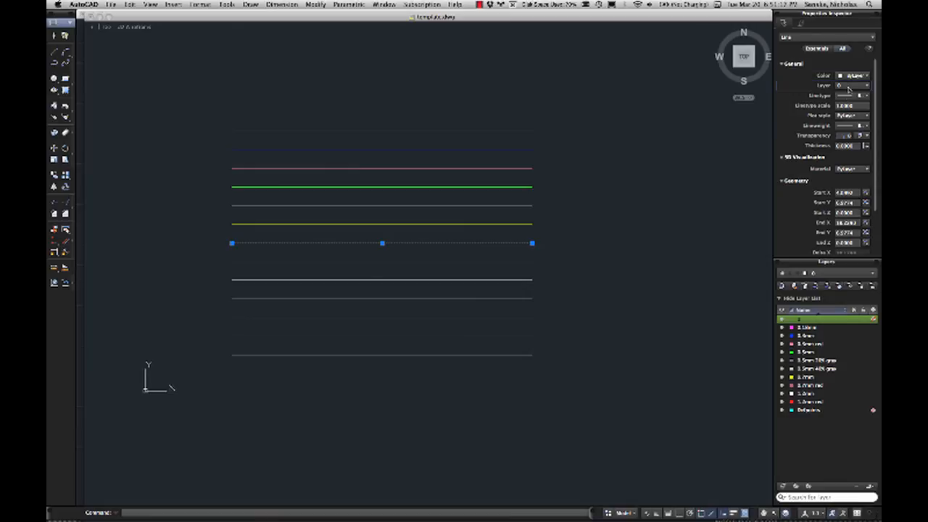
{"action": "left_click", "coordinate": [851, 86]}
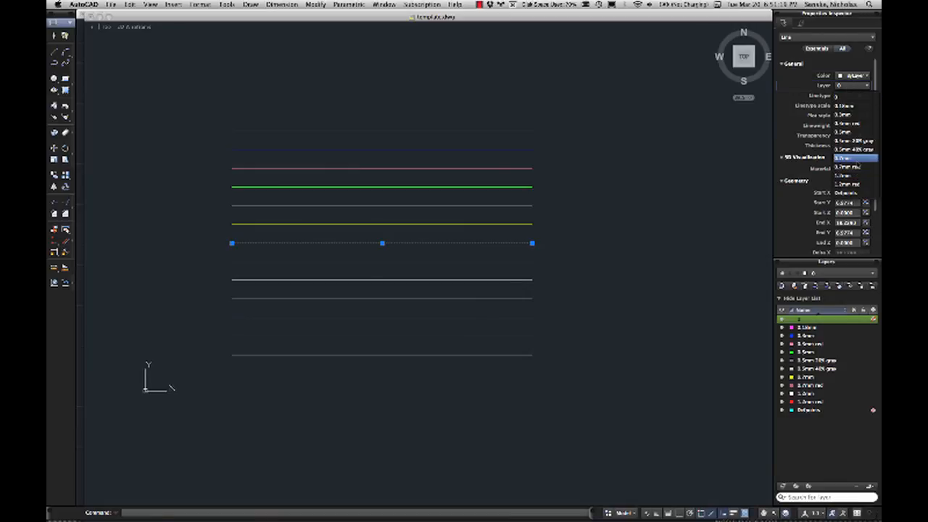
{"action": "left_click", "coordinate": [850, 166]}
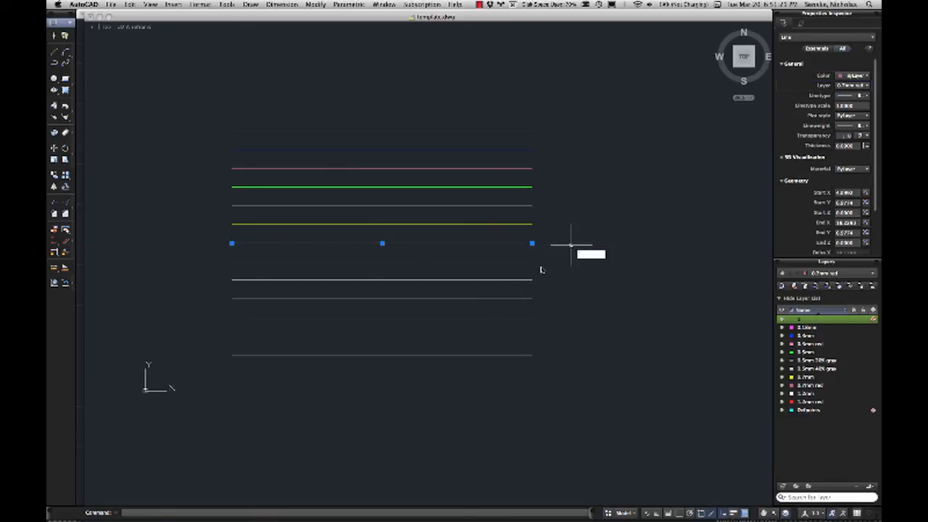
{"action": "key", "text": "Escape"}
Step: Assign the eighth line from the top to the 1.2mm layer
{"action": "left_click", "coordinate": [519, 261]}
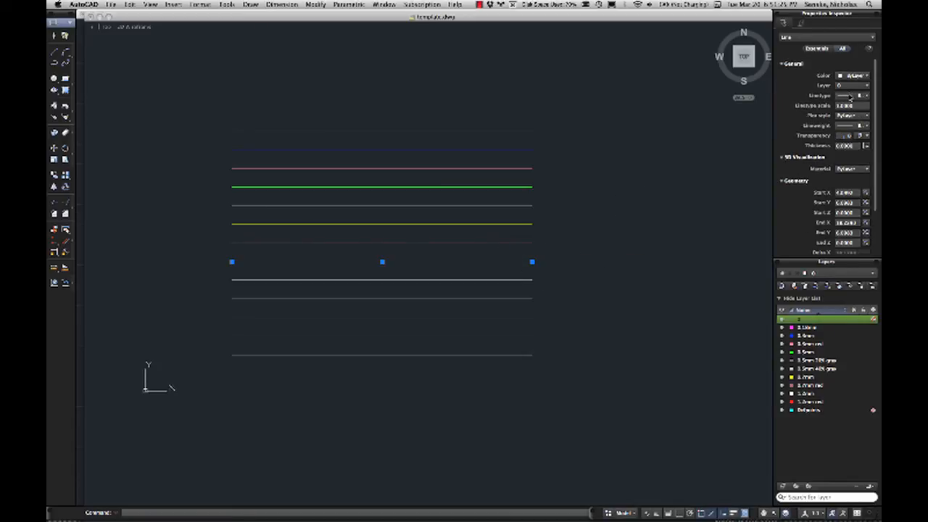
{"action": "left_click", "coordinate": [851, 87]}
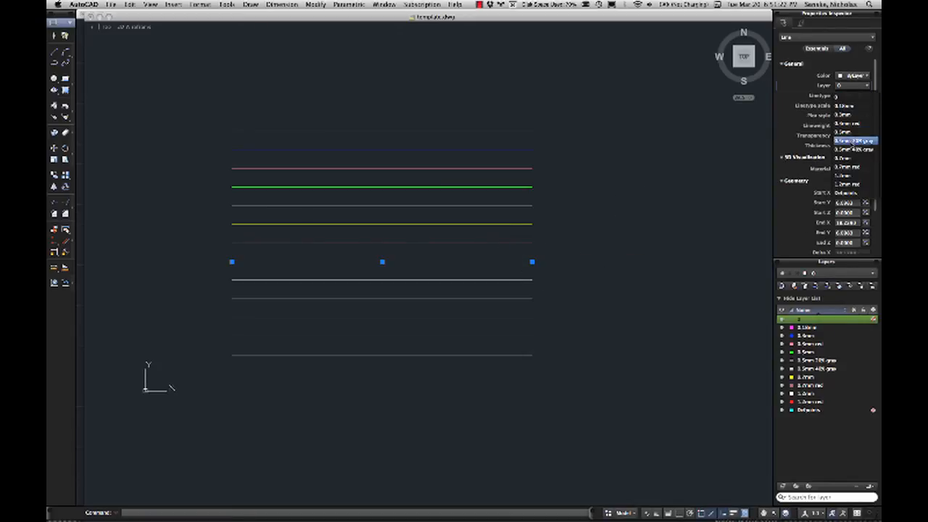
{"action": "left_click", "coordinate": [851, 166]}
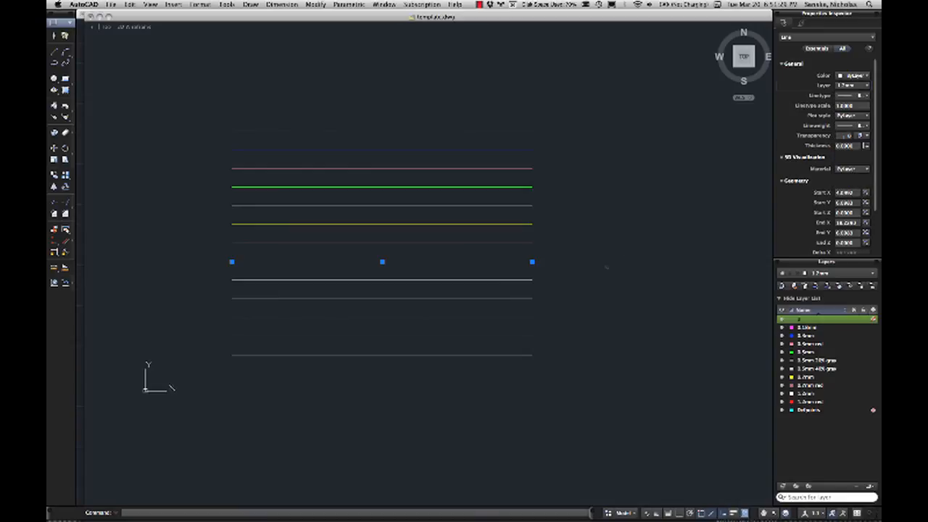
{"action": "key", "text": "Escape"}
Step: Assign the ninth line from the top to the 1.2mm red layer
{"action": "left_click", "coordinate": [557, 284]}
{"action": "left_click", "coordinate": [530, 280]}
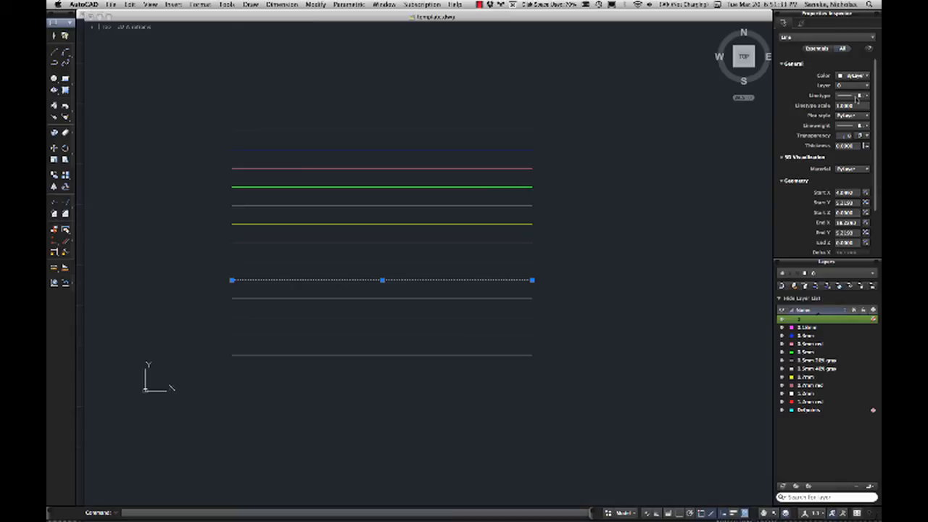
{"action": "left_click", "coordinate": [856, 86]}
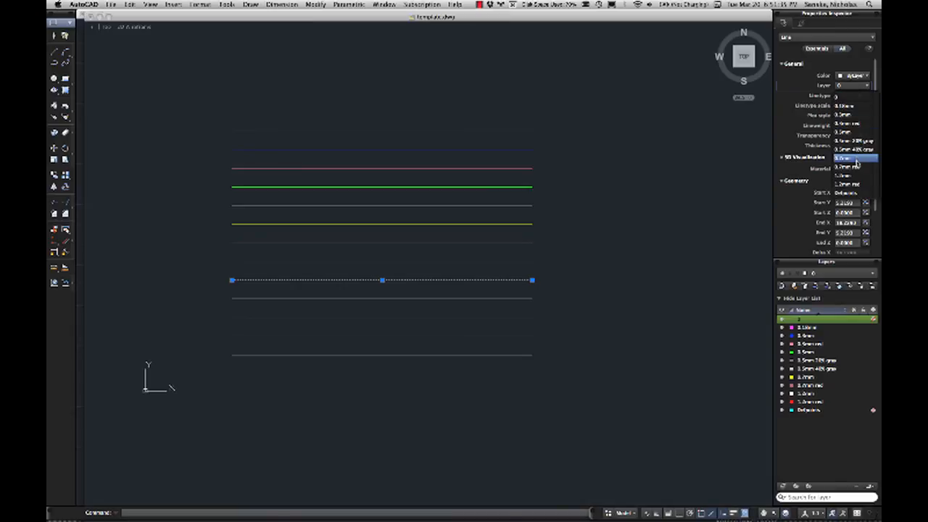
{"action": "left_click", "coordinate": [858, 184]}
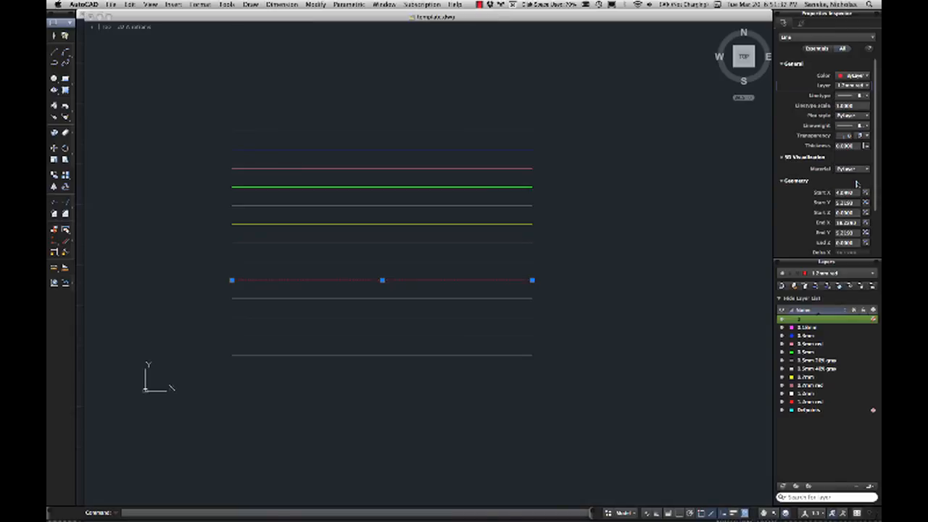
{"action": "key", "text": "Escape"}
Step: Delete the surplus lines below the ninth line
{"action": "left_click_drag", "start_coordinate": [566, 383], "coordinate": [511, 289]}
{"action": "key", "text": "Delete"}
{"action": "middle_click_drag", "start_coordinate": [556, 325], "coordinate": [566, 341]}
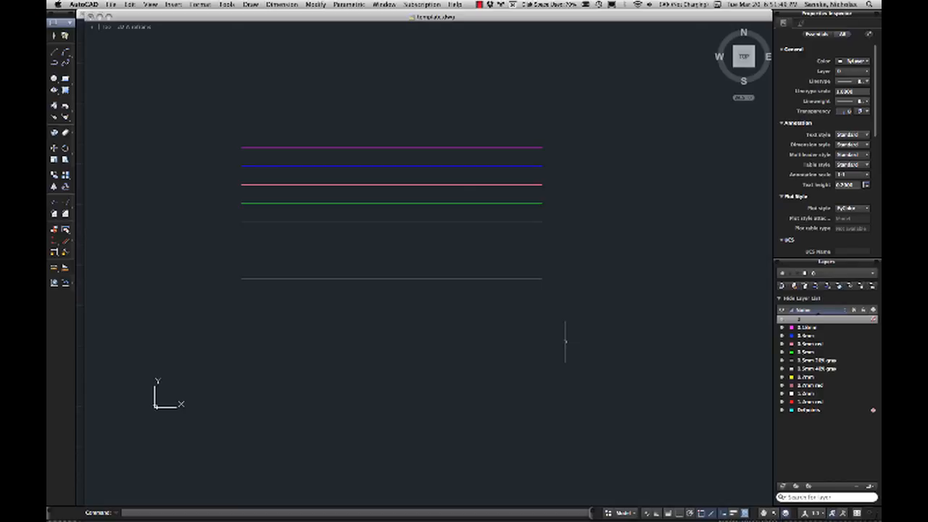
Step: Start the Plot command and choose the RICOH Aficio SP C811DN printer
{"action": "type", "text": "plot"}
{"action": "key", "text": "Return"}
{"action": "left_click", "coordinate": [537, 193]}
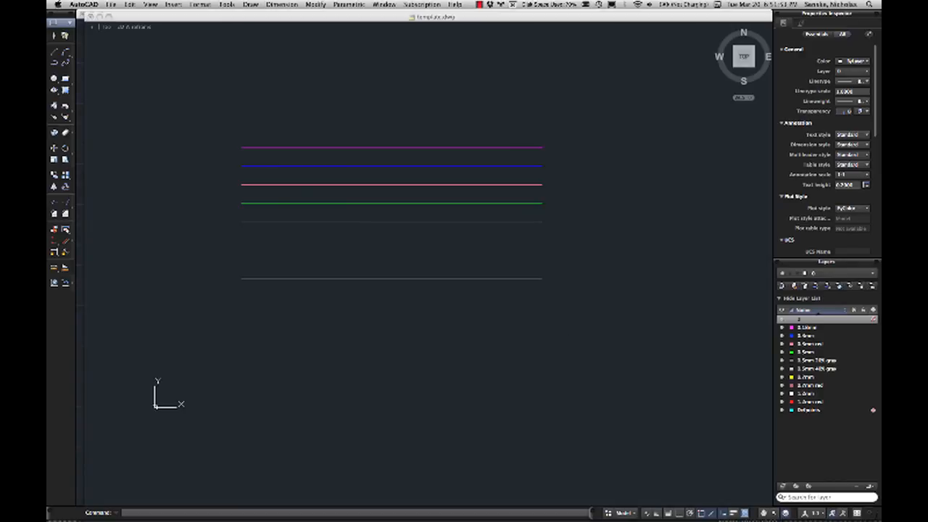
{"action": "left_click", "coordinate": [466, 105]}
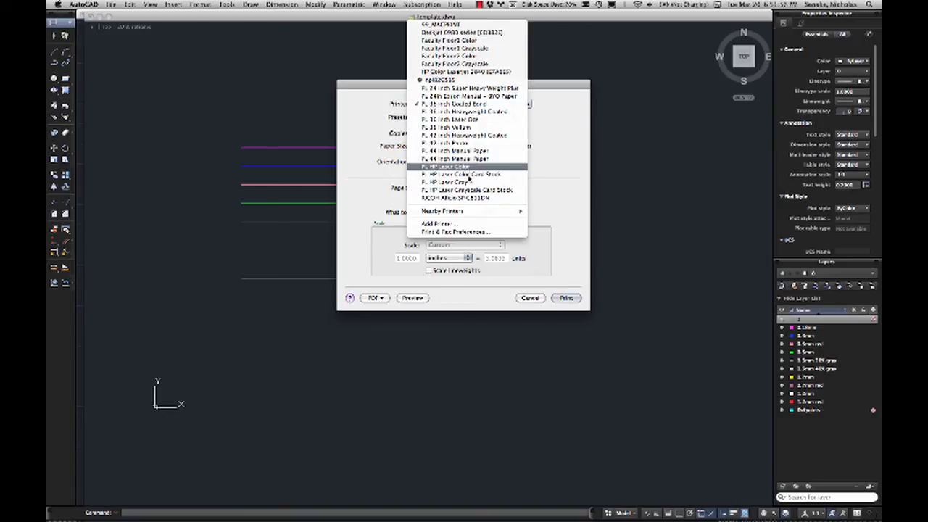
{"action": "left_click", "coordinate": [468, 198]}
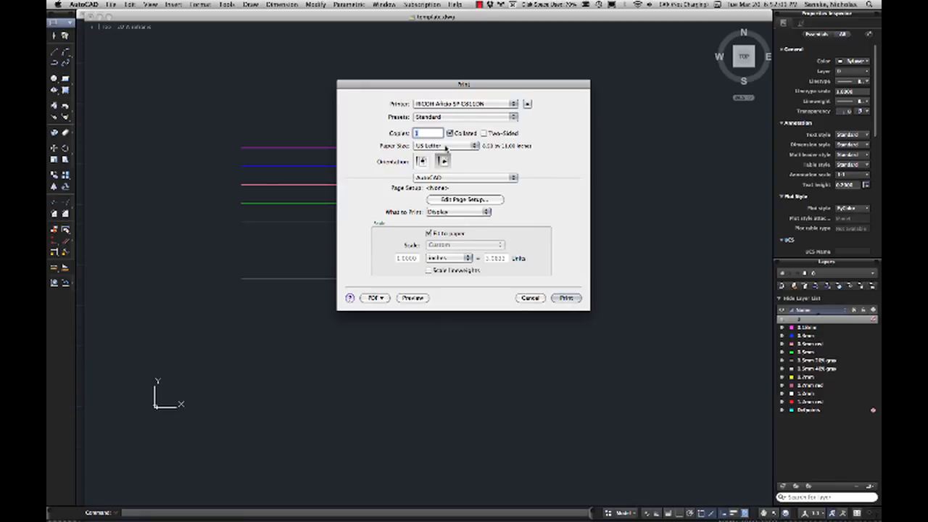
Step: Turn off fitting to the paper and set the print scale to 1:1
{"action": "left_click", "coordinate": [450, 234]}
{"action": "left_click", "coordinate": [450, 244]}
{"action": "left_click", "coordinate": [450, 254]}
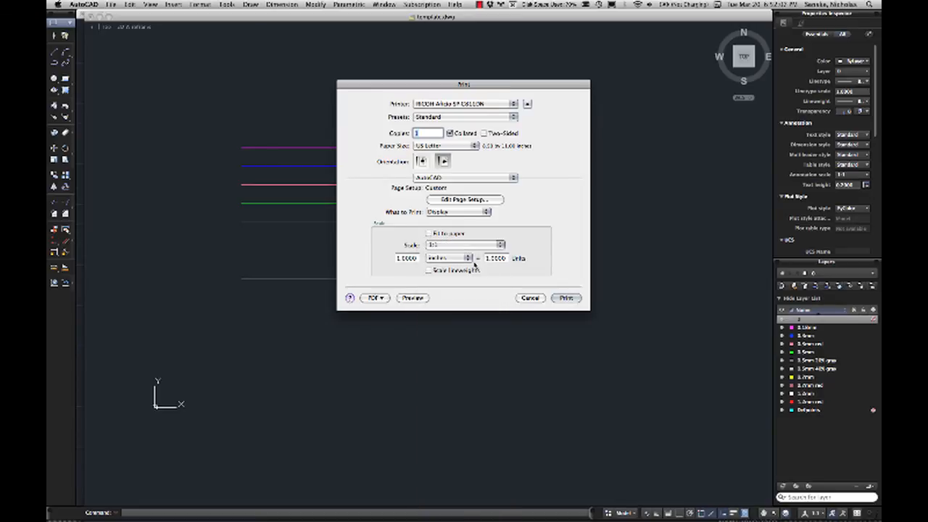
Step: Set the print area to a window enclosing all nine sample lines
{"action": "left_click", "coordinate": [439, 213]}
{"action": "left_click", "coordinate": [446, 238]}
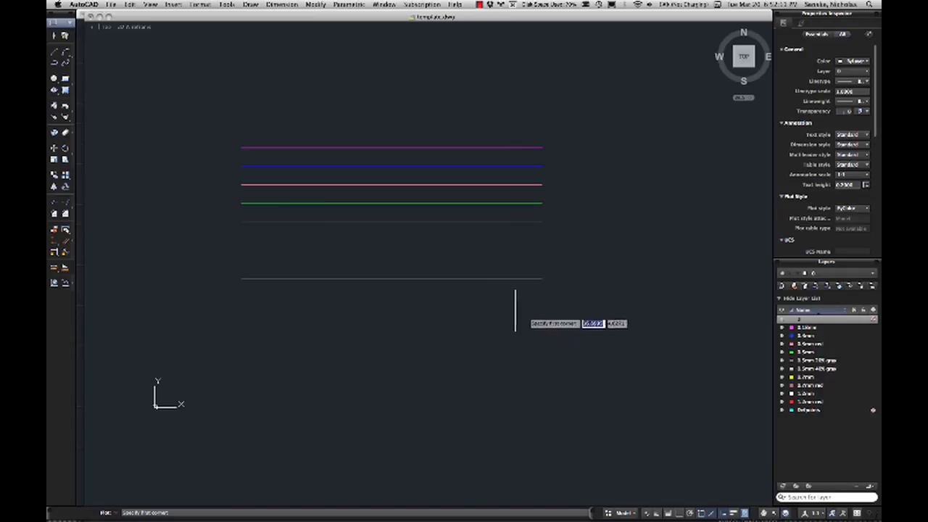
{"action": "left_click", "coordinate": [582, 331]}
{"action": "left_click", "coordinate": [212, 127]}
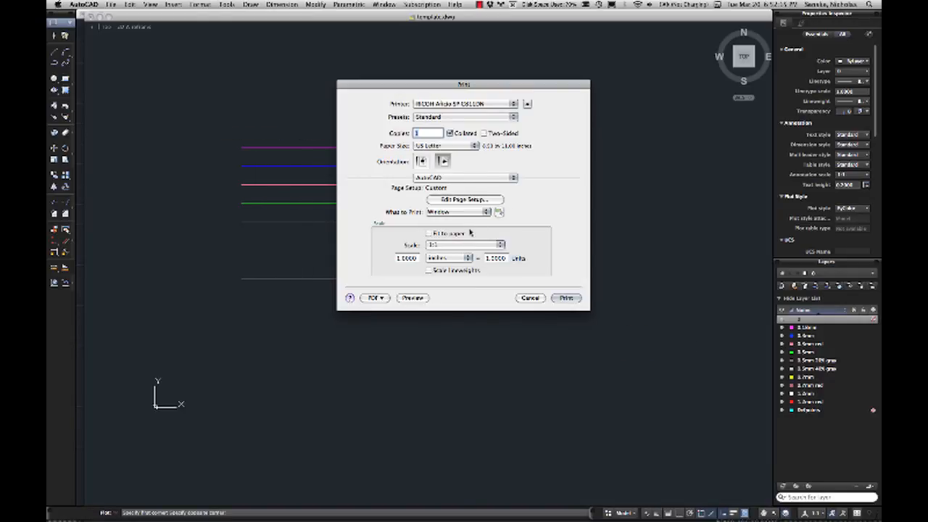
Step: In the page setup, assign the UNCC_2101.ctb plot style table to all layouts and fit the print to the paper
{"action": "left_click", "coordinate": [470, 201]}
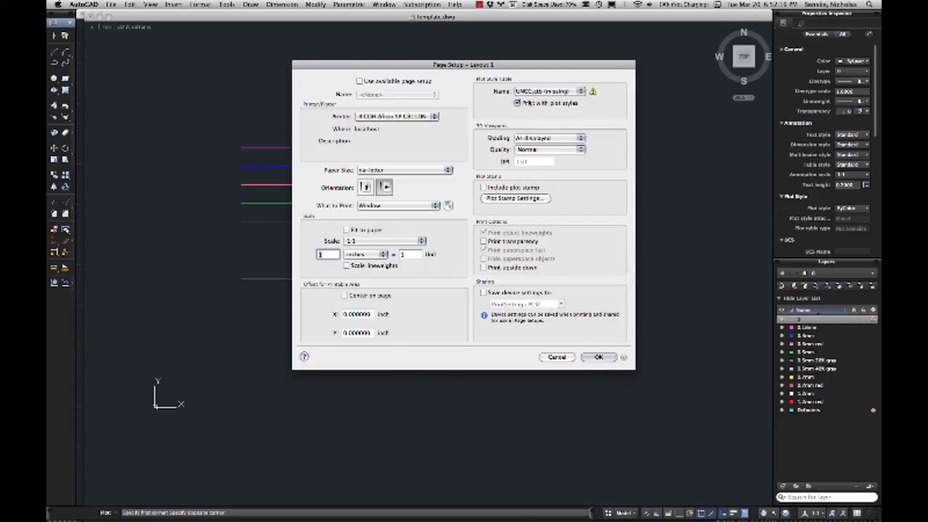
{"action": "left_click", "coordinate": [530, 92]}
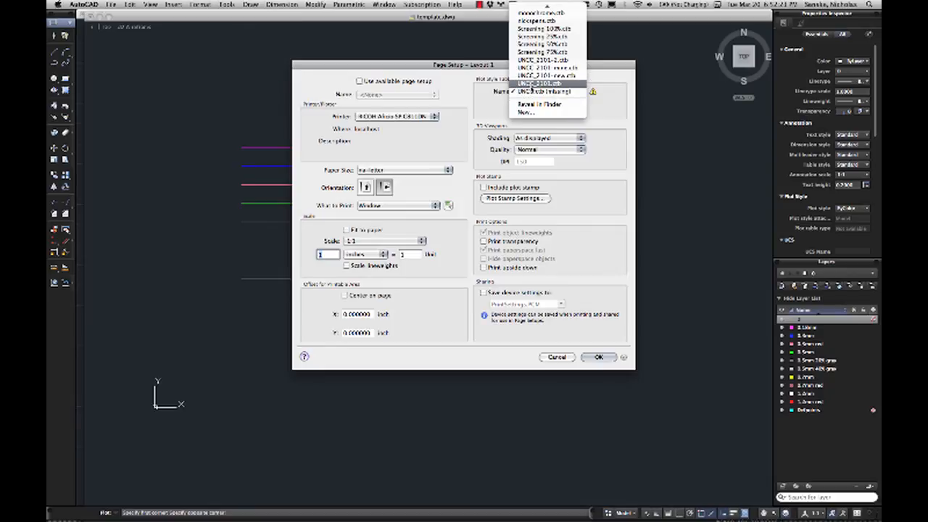
{"action": "left_click", "coordinate": [534, 85]}
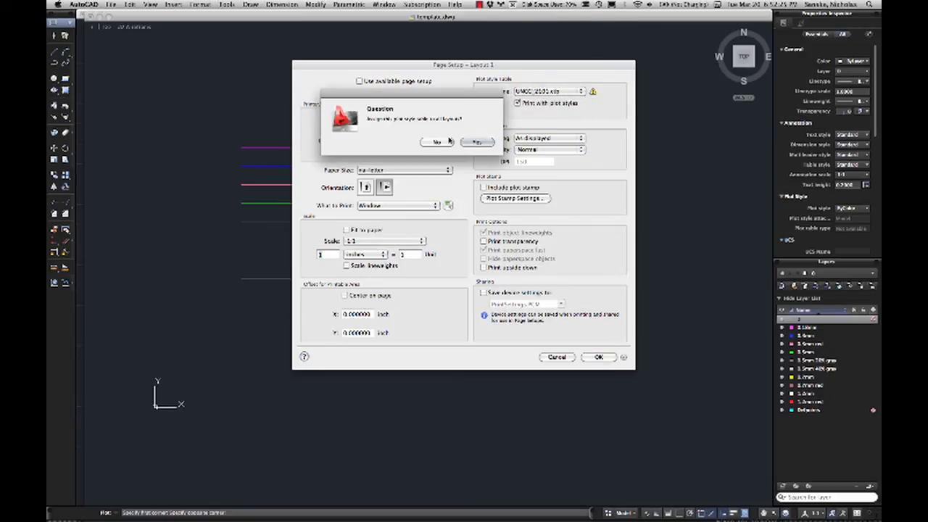
{"action": "left_click", "coordinate": [473, 142]}
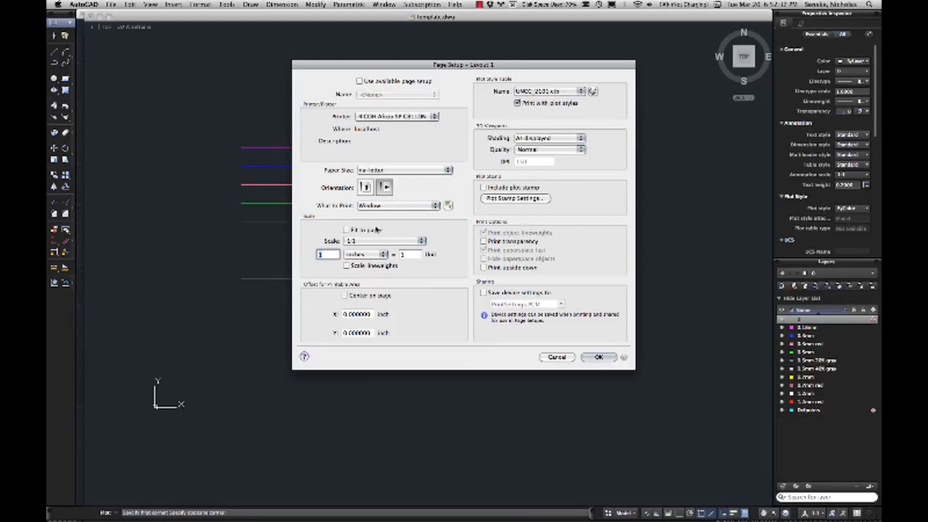
{"action": "left_click", "coordinate": [348, 229]}
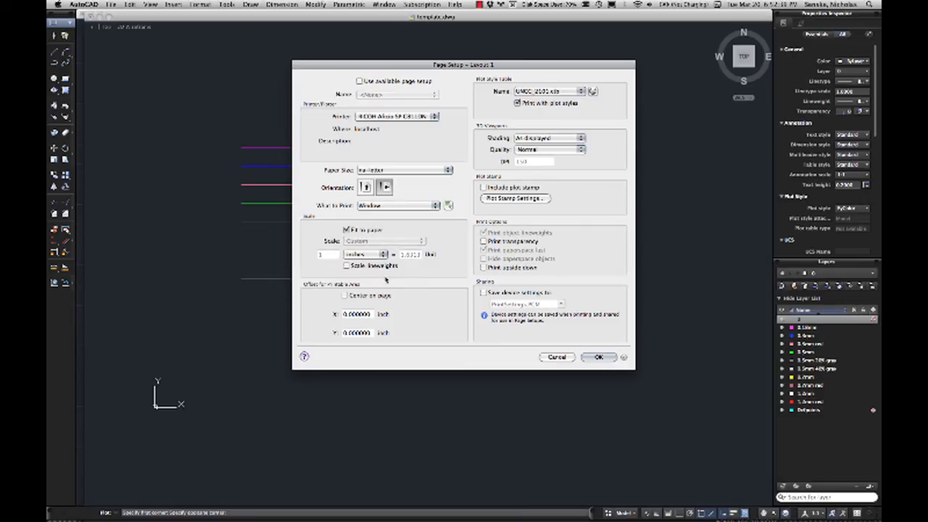
{"action": "left_click", "coordinate": [591, 359]}
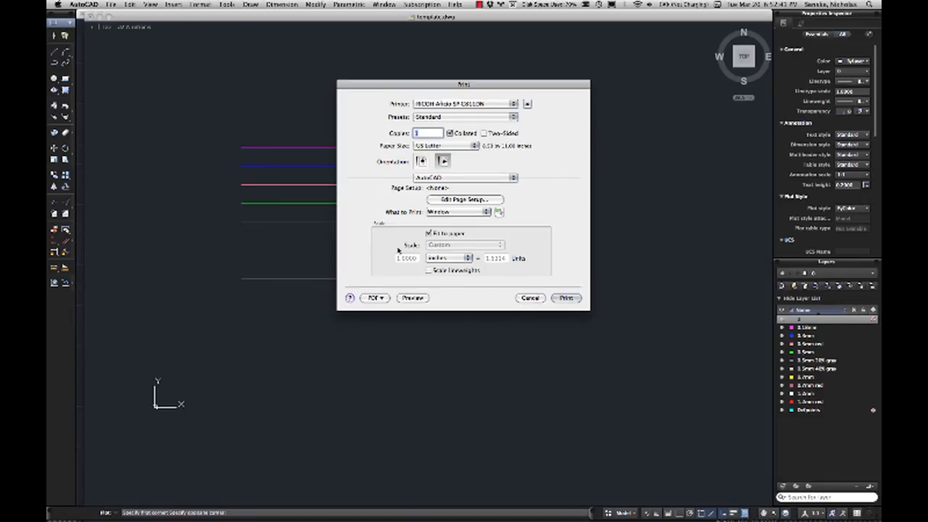
Step: Preview the print as a PDF and examine the lineweights and colors of the plotted sample lines
{"action": "left_click", "coordinate": [416, 300]}
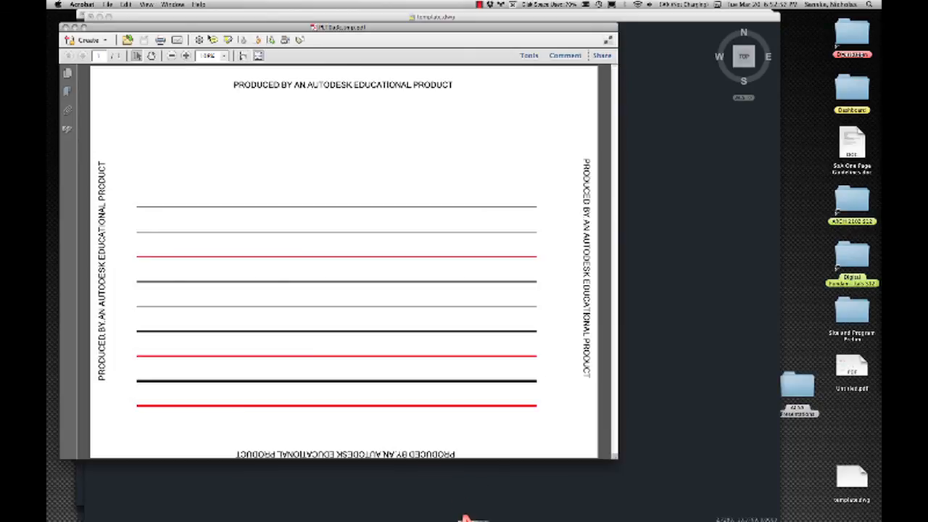
{"action": "left_click_drag", "start_coordinate": [210, 28], "coordinate": [294, 19]}
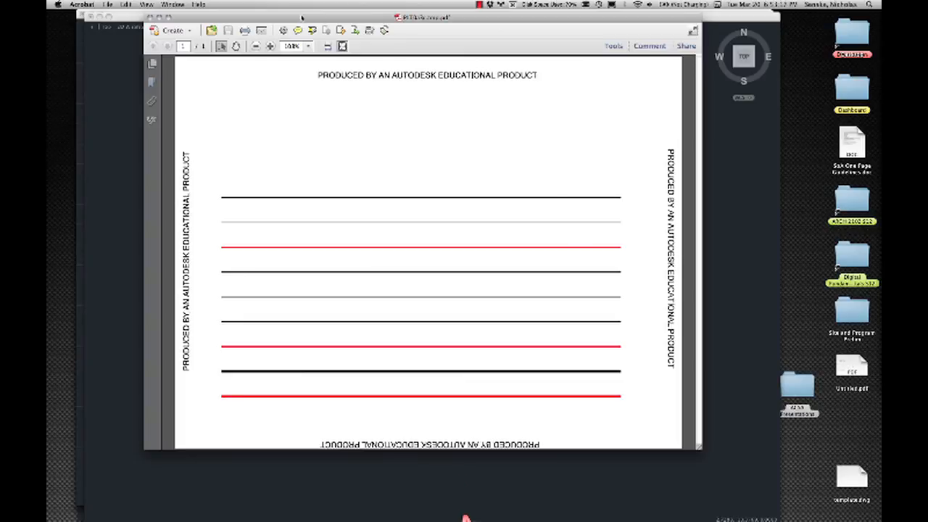
{"action": "left_click_drag", "start_coordinate": [286, 17], "coordinate": [290, 51]}
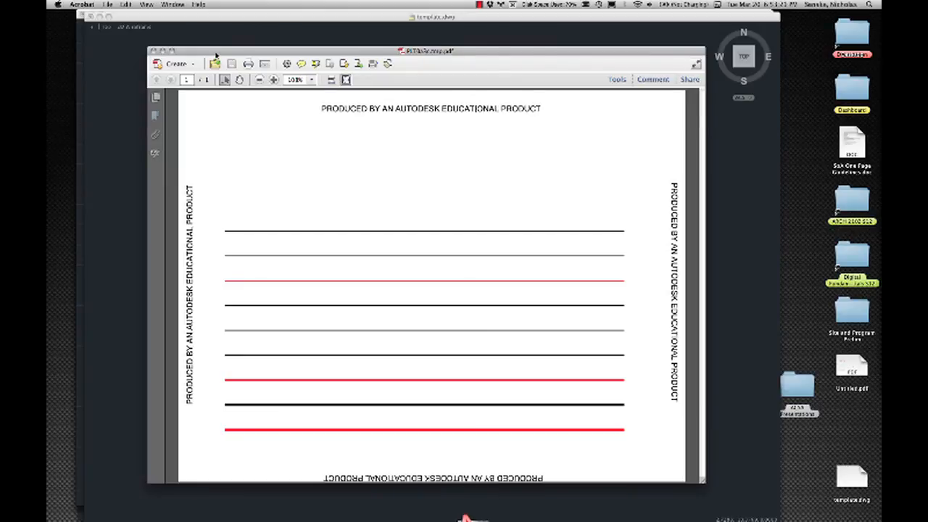
{"action": "left_click_drag", "start_coordinate": [216, 55], "coordinate": [216, 51]}
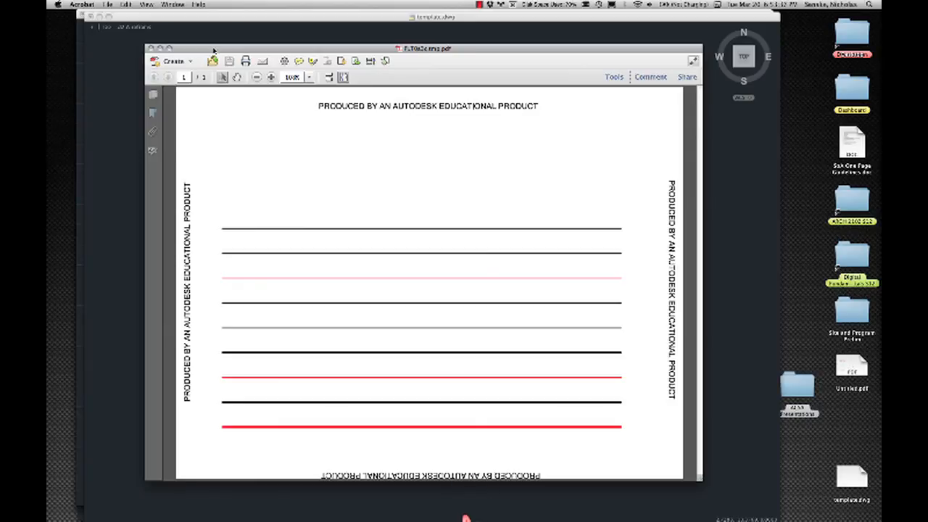
{"action": "mouse_move", "coordinate": [214, 49]}
{"action": "left_mouse_down"}
{"action": "mouse_move", "coordinate": [233, 49]}
{"action": "mouse_move", "coordinate": [214, 49]}
{"action": "left_mouse_up"}
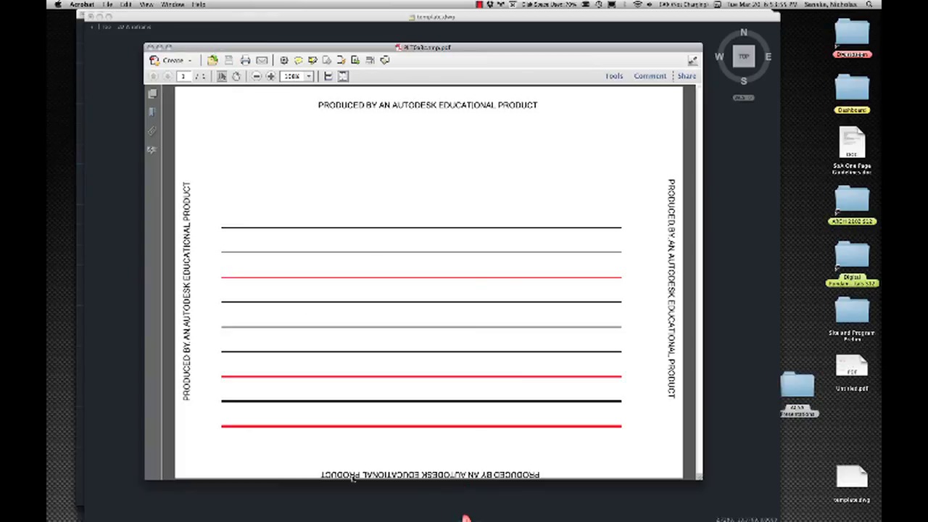
Step: Switch back to AutoCAD, cancel the print, and bring the template drawing to the front
{"action": "left_click", "coordinate": [390, 503]}
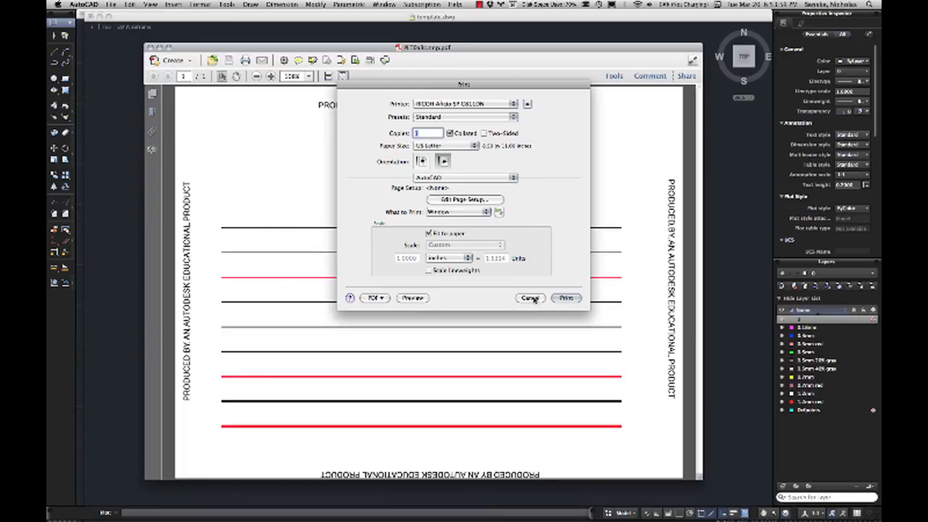
{"action": "left_click", "coordinate": [531, 298]}
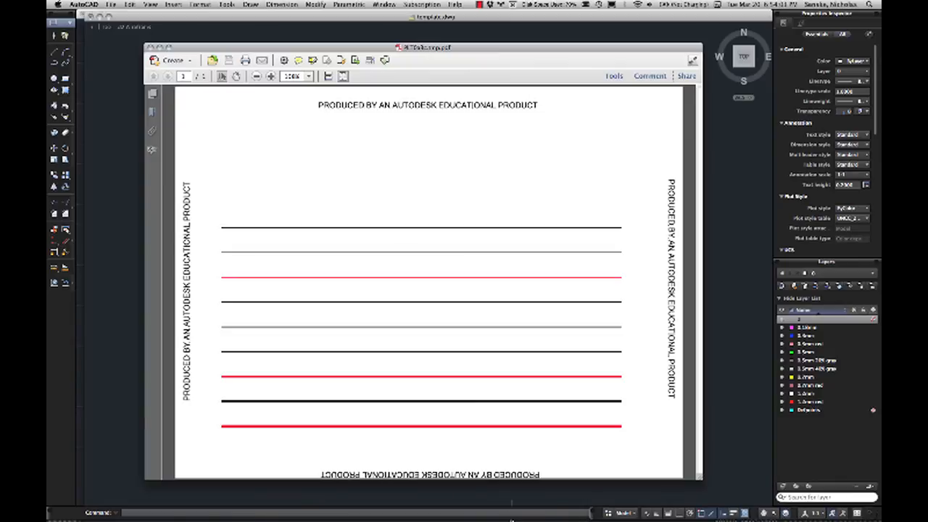
{"action": "mouse_move", "coordinate": [512, 520]}
{"action": "left_click", "coordinate": [512, 503]}
{"action": "left_click", "coordinate": [559, 505]}
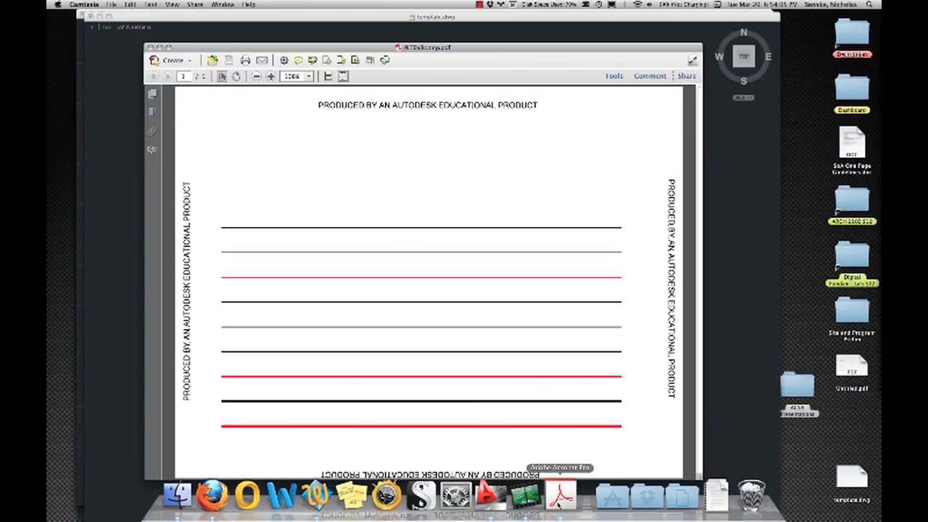
{"action": "left_click", "coordinate": [488, 495]}
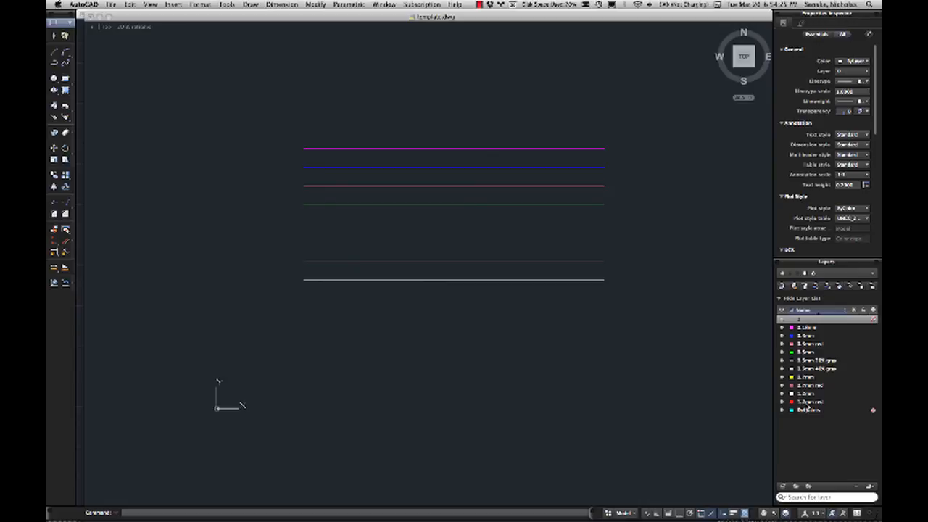
{"action": "middle_click_drag", "start_coordinate": [684, 336], "coordinate": [666, 350]}
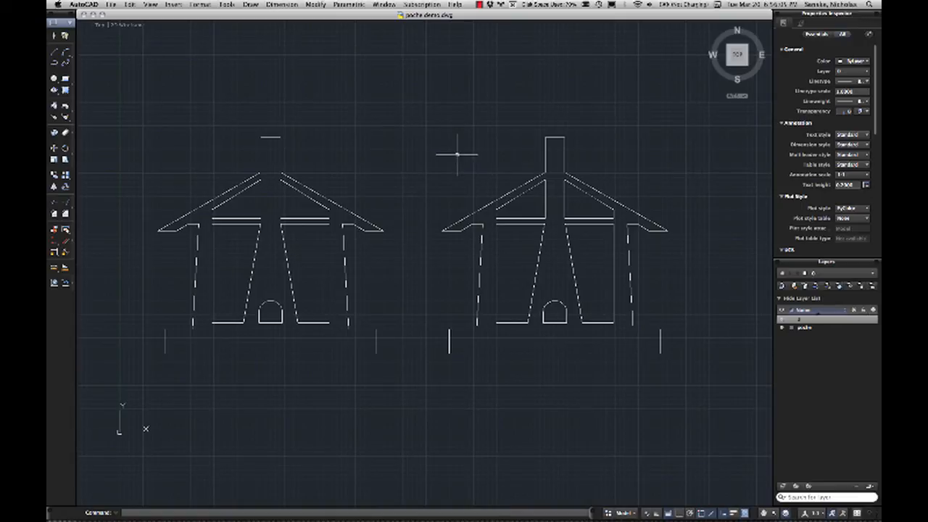
Step: Examine the two building section outlines in the poche demo drawing, including their walls, roof, chimney and base
{"action": "middle_click_drag", "start_coordinate": [297, 182], "coordinate": [350, 174]}
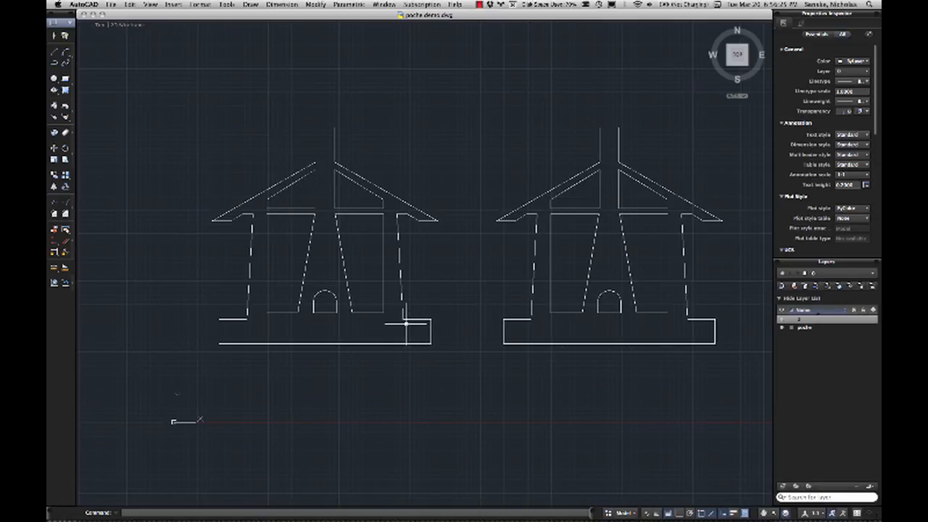
{"action": "scroll", "coordinate": [405, 323], "scroll_direction": "up", "scroll_amount": 5}
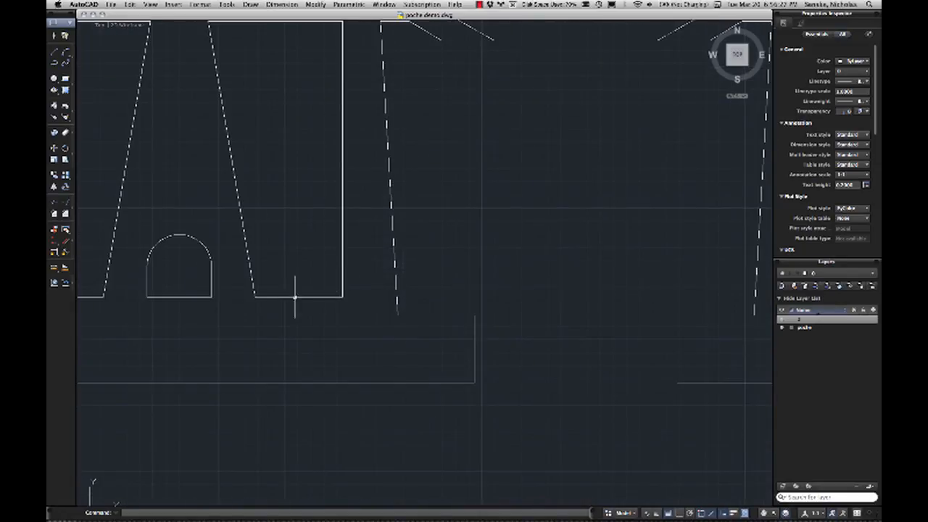
{"action": "middle_click_drag", "start_coordinate": [242, 298], "coordinate": [387, 339]}
{"action": "middle_click_drag", "start_coordinate": [179, 312], "coordinate": [316, 358]}
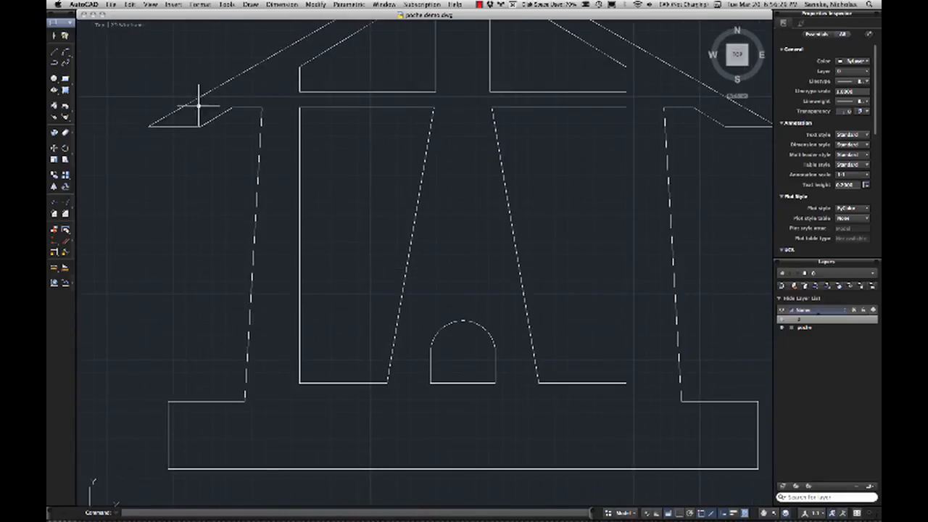
{"action": "scroll", "coordinate": [459, 149], "scroll_direction": "down", "scroll_amount": 3}
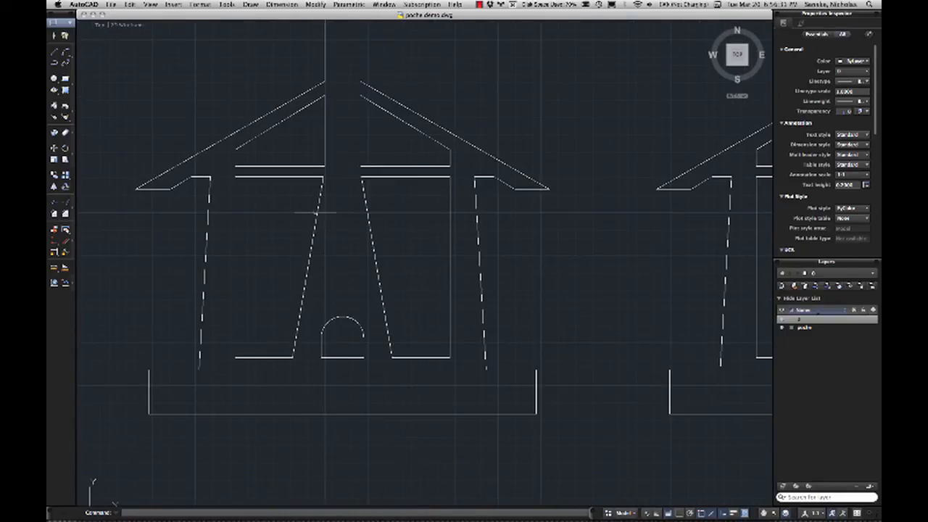
{"action": "scroll", "coordinate": [456, 214], "scroll_direction": "down", "scroll_amount": 1}
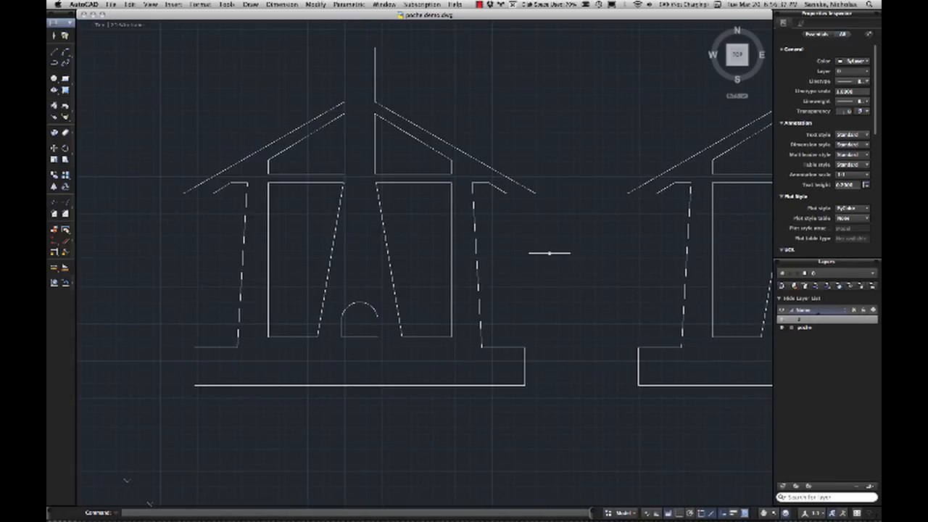
{"action": "middle_click_drag", "start_coordinate": [550, 253], "coordinate": [440, 279]}
{"action": "scroll", "coordinate": [440, 279], "scroll_direction": "down", "scroll_amount": 1}
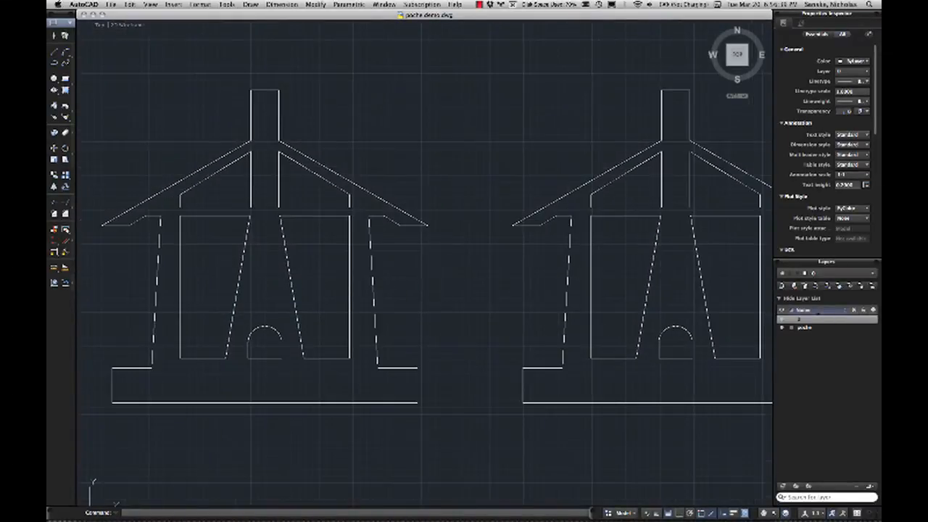
{"action": "scroll", "coordinate": [440, 277], "scroll_direction": "down", "scroll_amount": 1}
{"action": "middle_click_drag", "start_coordinate": [501, 265], "coordinate": [468, 255]}
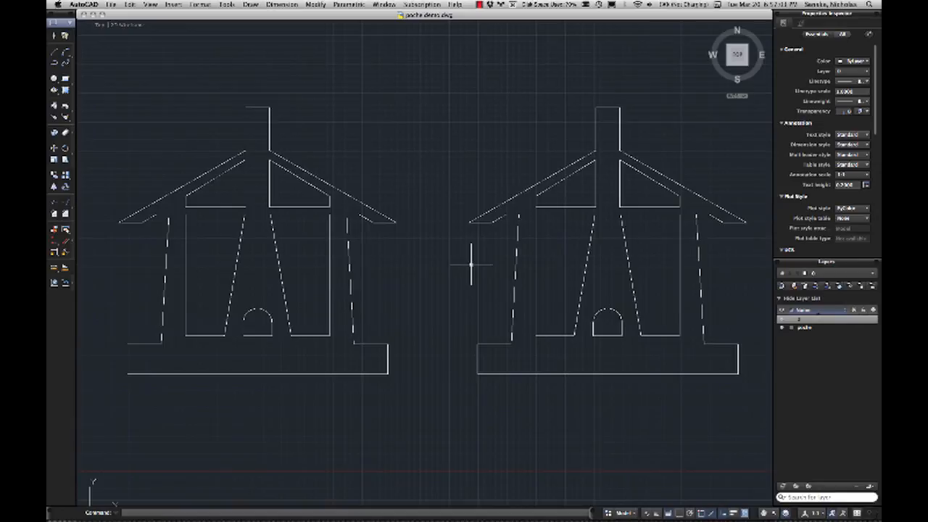
Step: Hatch the cut area of the first building section with the ANSI31 pattern at scale 1
{"action": "type", "text": "HATCH"}
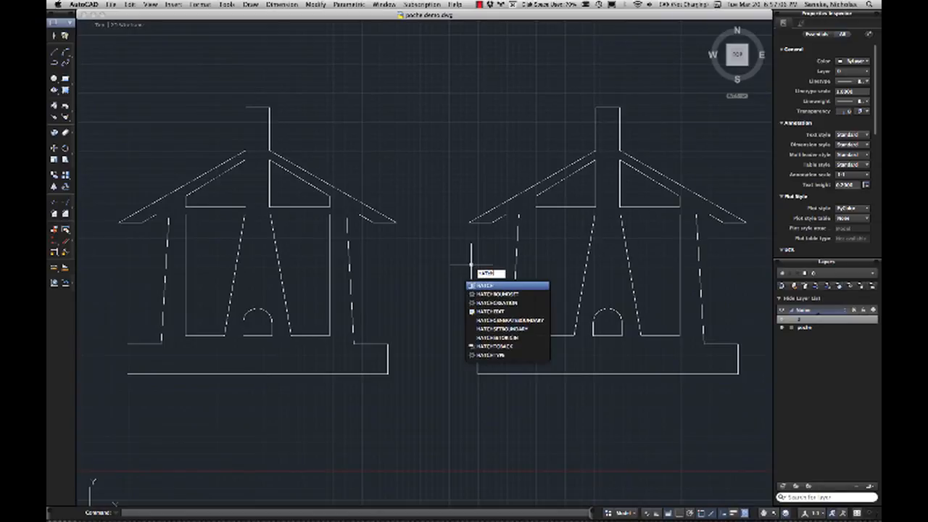
{"action": "key", "text": "Return"}
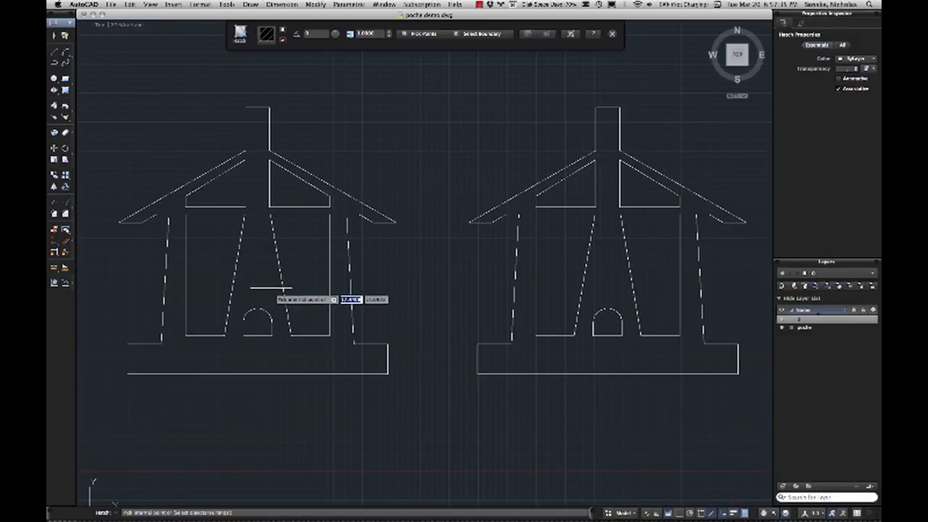
{"action": "left_click", "coordinate": [258, 264]}
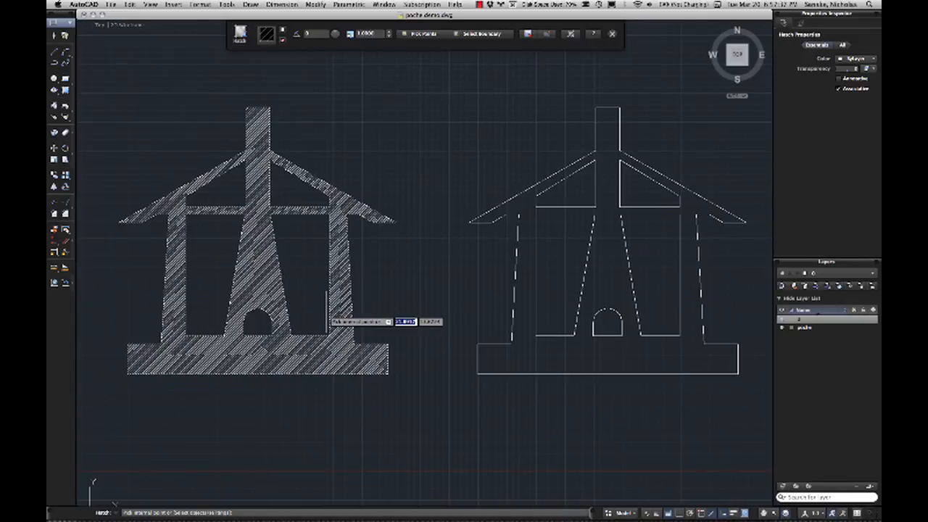
{"action": "middle_click_drag", "start_coordinate": [328, 319], "coordinate": [351, 325]}
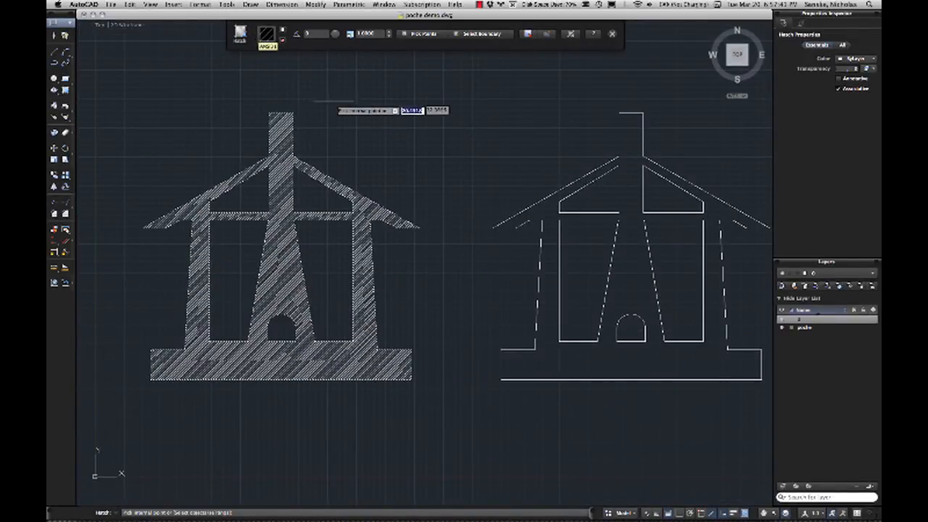
{"action": "scroll", "coordinate": [363, 94], "scroll_direction": "up", "scroll_amount": 2}
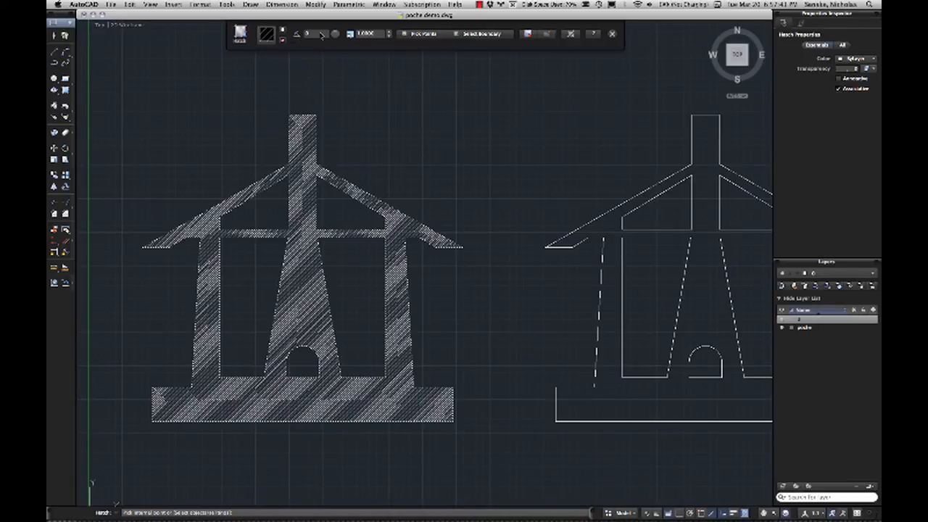
Step: Try several rotation angles for the section hatch, ending at 315 degrees
{"action": "left_click", "coordinate": [336, 32]}
{"action": "left_click", "coordinate": [337, 34]}
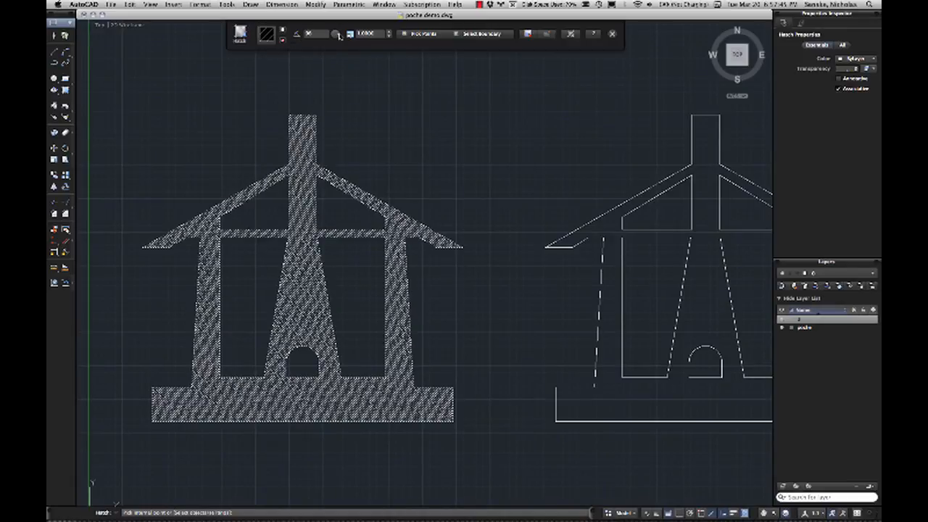
{"action": "left_click", "coordinate": [336, 33]}
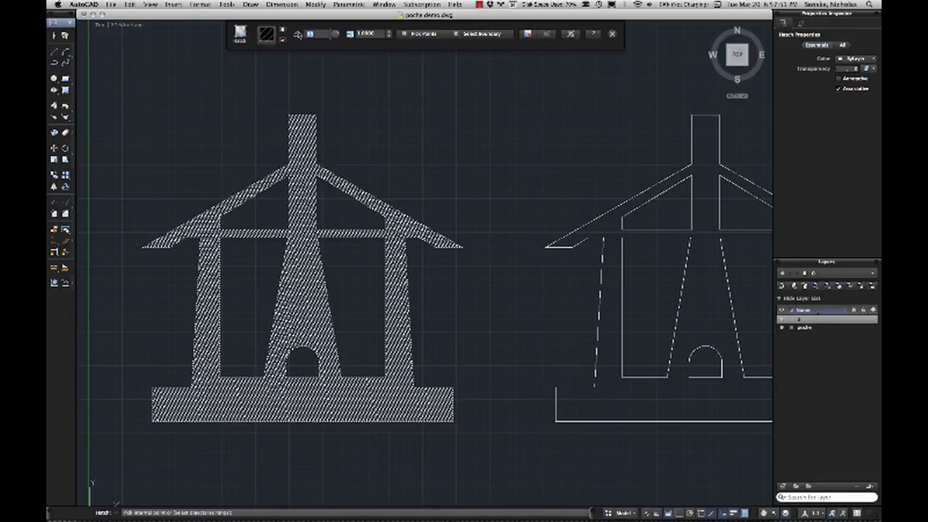
{"action": "left_click", "coordinate": [369, 34]}
{"action": "left_click", "coordinate": [325, 33]}
{"action": "key", "text": "Return"}
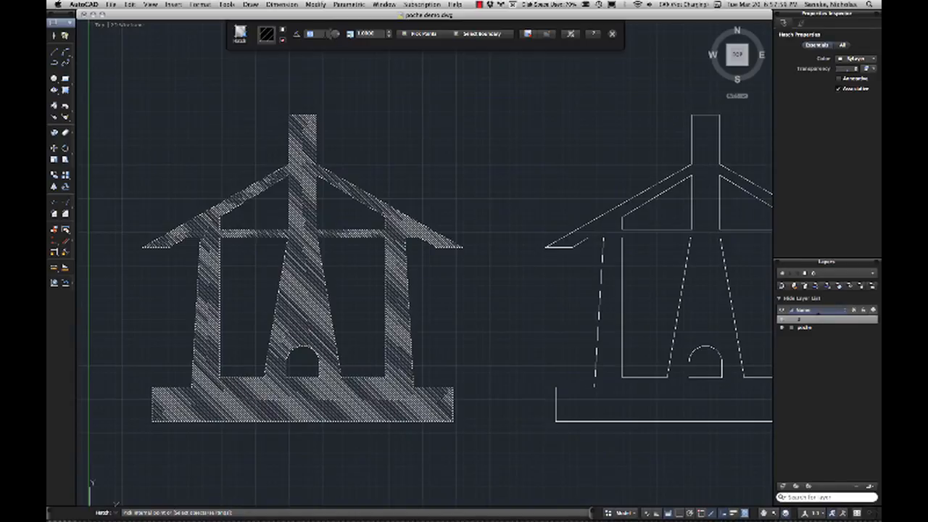
{"action": "key", "text": "Return"}
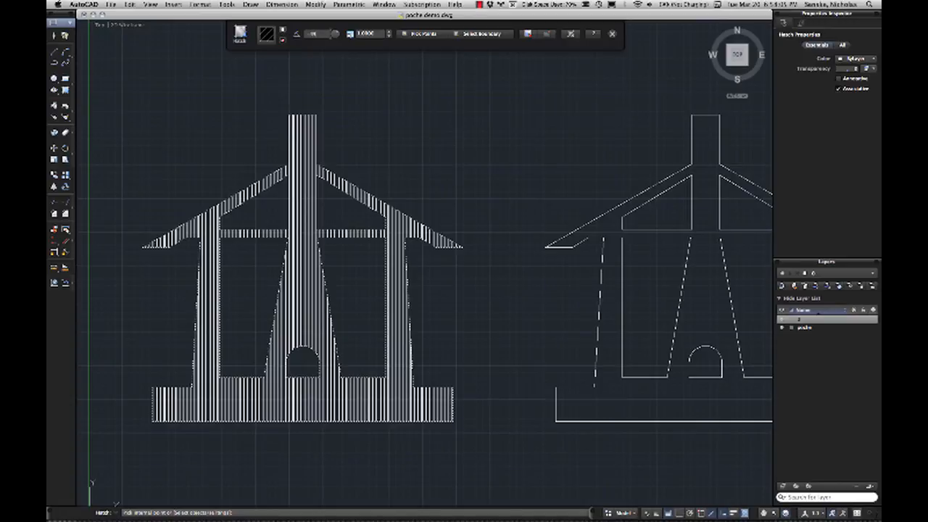
{"action": "key", "text": "Return"}
Step: Set the angle of the section hatch to 0 degrees
{"action": "scroll", "coordinate": [346, 181], "scroll_direction": "up", "scroll_amount": 3}
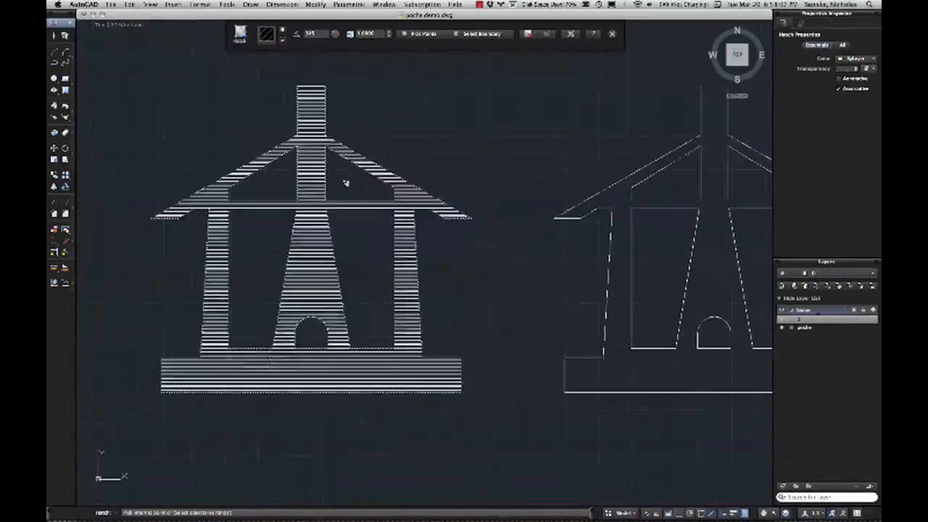
{"action": "scroll", "coordinate": [331, 186], "scroll_direction": "down", "scroll_amount": 2}
{"action": "scroll", "coordinate": [337, 196], "scroll_direction": "up", "scroll_amount": 3}
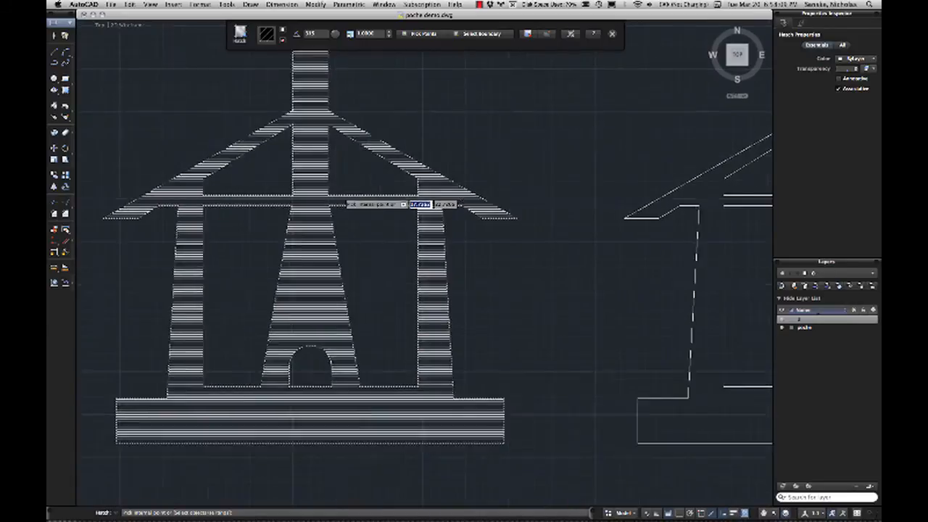
{"action": "double_click", "coordinate": [313, 34]}
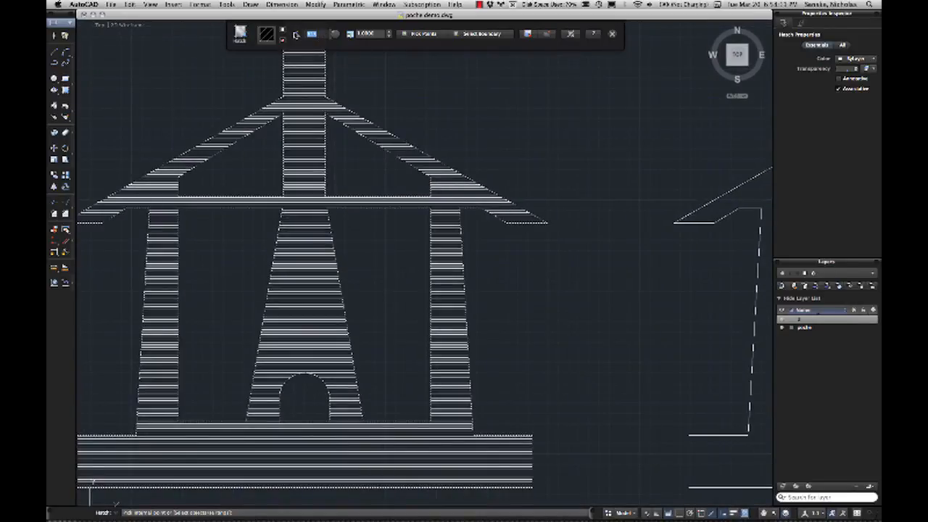
{"action": "key", "text": "Return"}
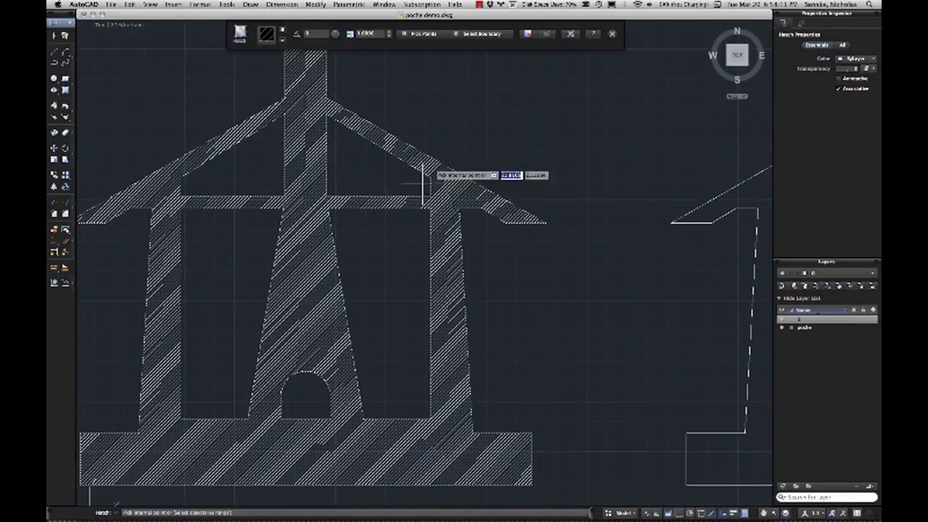
{"action": "scroll", "coordinate": [433, 137], "scroll_direction": "down", "scroll_amount": 1}
{"action": "middle_click_drag", "start_coordinate": [411, 137], "coordinate": [394, 161]}
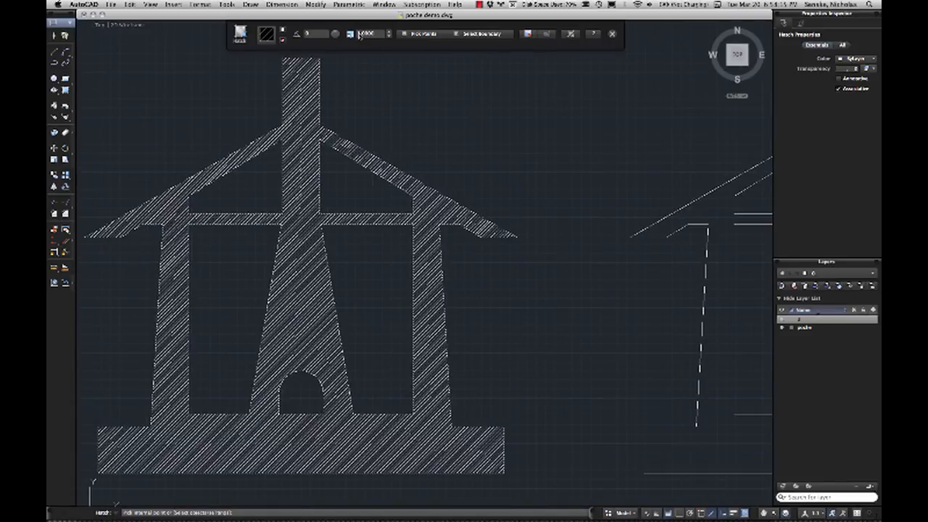
Step: Try larger scales for the section hatch, then reduce the scale to about 1.2
{"action": "left_click", "coordinate": [389, 33]}
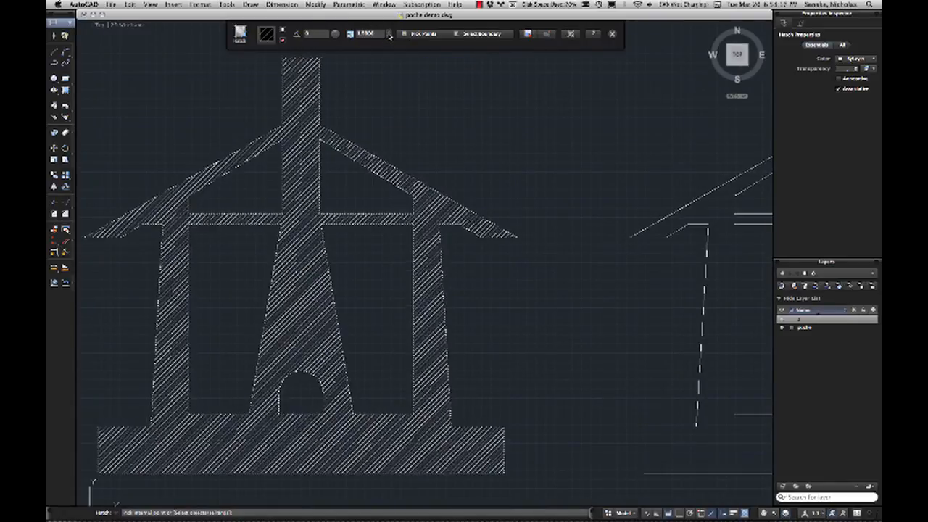
{"action": "scroll", "coordinate": [475, 177], "scroll_direction": "down", "scroll_amount": 4}
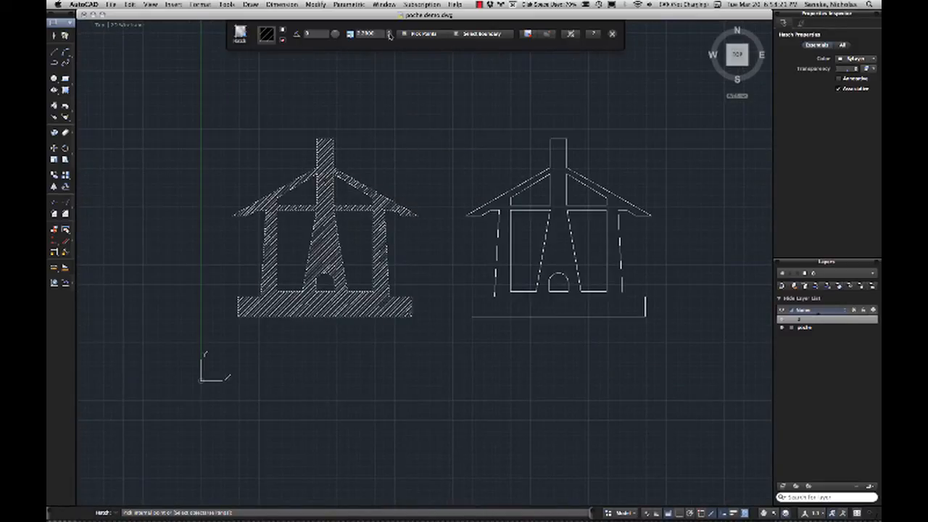
{"action": "left_click", "coordinate": [390, 31]}
{"action": "left_click", "coordinate": [390, 32]}
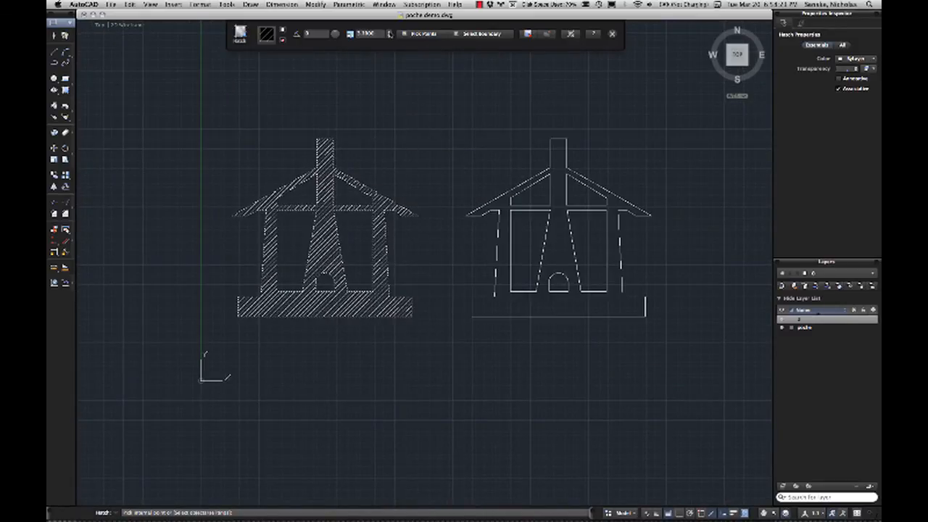
{"action": "left_click", "coordinate": [388, 36]}
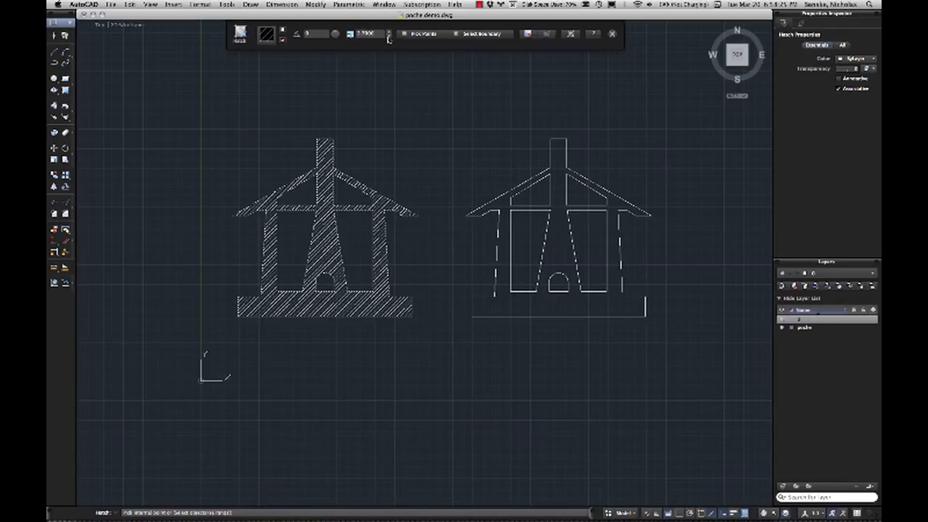
{"action": "left_click", "coordinate": [389, 36]}
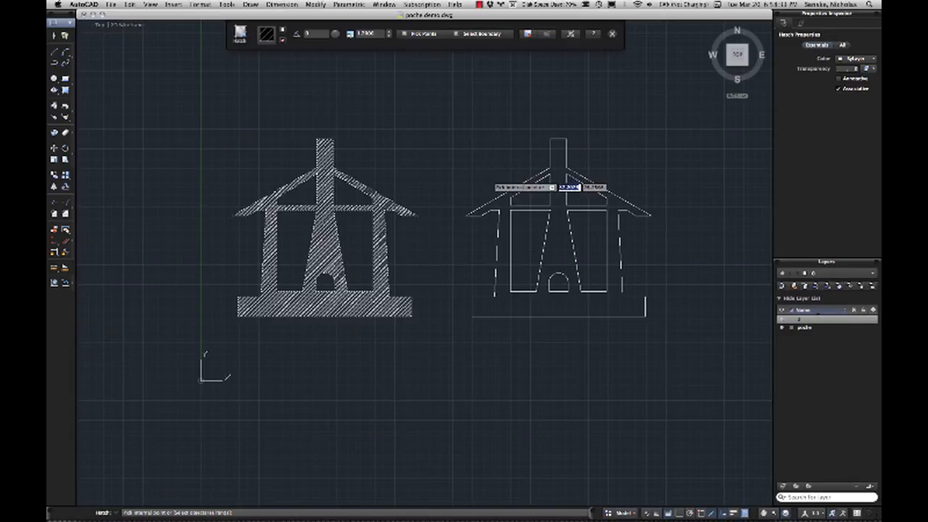
{"action": "scroll", "coordinate": [377, 181], "scroll_direction": "up", "scroll_amount": 1}
{"action": "scroll", "coordinate": [377, 181], "scroll_direction": "up", "scroll_amount": 5}
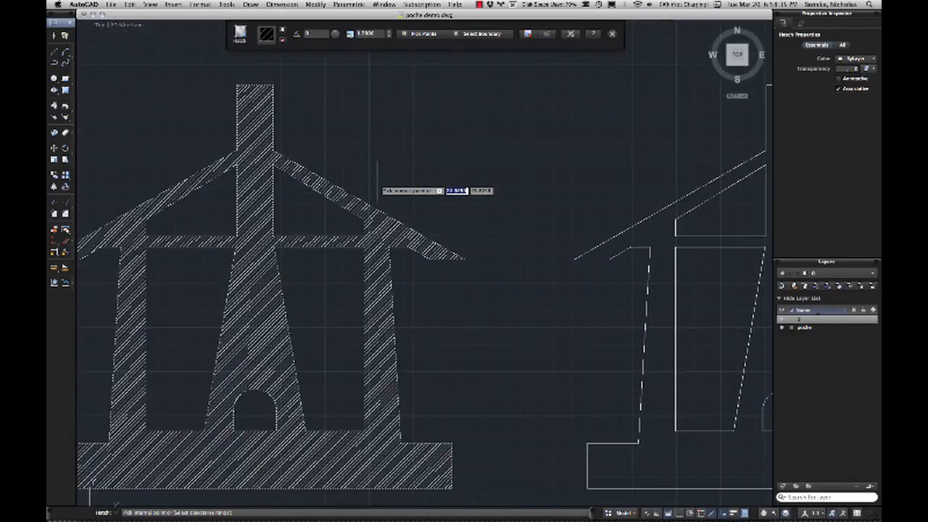
{"action": "middle_click_drag", "start_coordinate": [377, 181], "coordinate": [426, 138]}
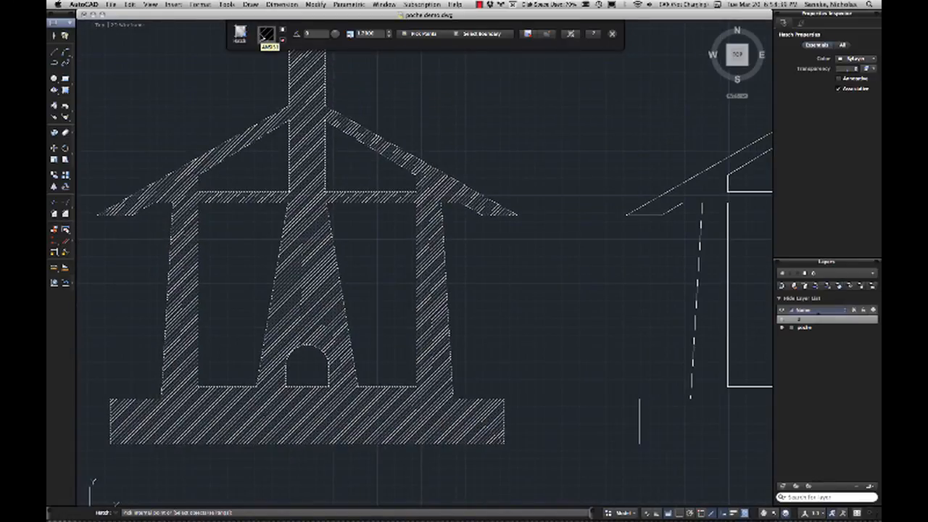
Step: Search the hatch library for "soli", clear the search, and apply the ANSI37 pattern to the section hatch
{"action": "left_click", "coordinate": [266, 34]}
{"action": "type", "text": "soli"}
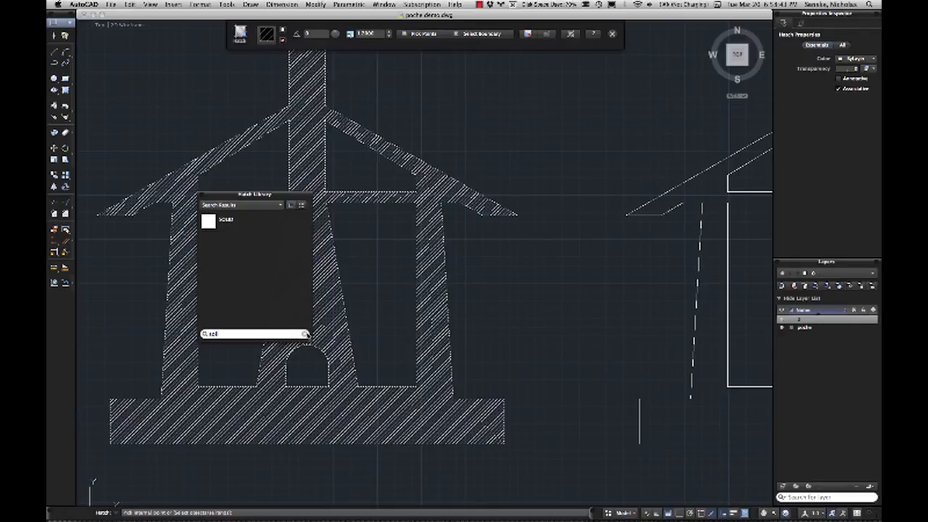
{"action": "left_click", "coordinate": [305, 334]}
{"action": "scroll", "coordinate": [231, 286], "scroll_direction": "down", "scroll_amount": 2}
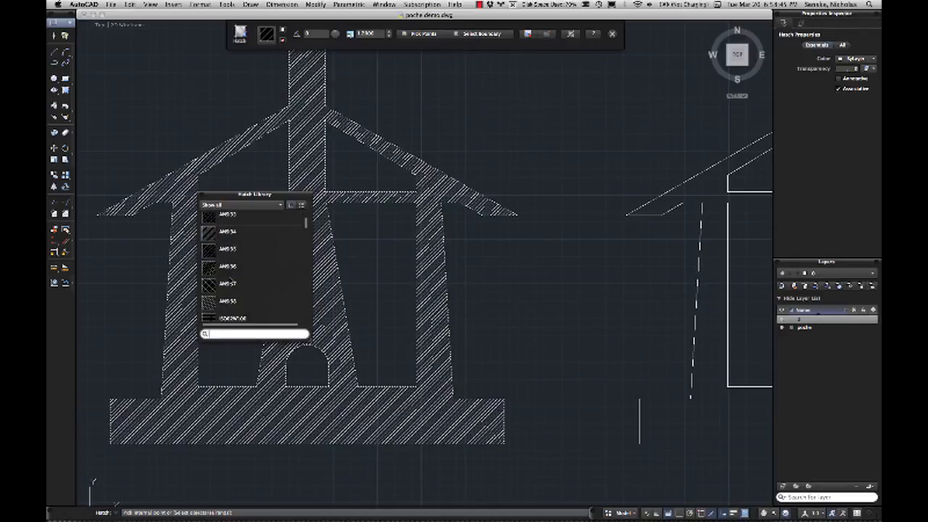
{"action": "scroll", "coordinate": [231, 281], "scroll_direction": "down", "scroll_amount": 1}
{"action": "left_click", "coordinate": [215, 283]}
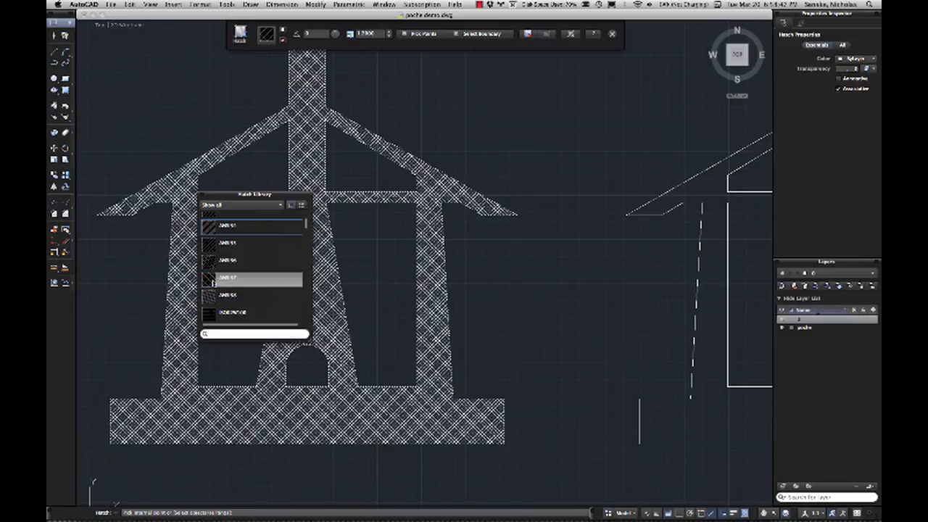
Step: Try the architectural patterns AR-HBONE and AR-CONC on the section hatch, ending with AR-BRSTD
{"action": "scroll", "coordinate": [241, 281], "scroll_direction": "down", "scroll_amount": 10}
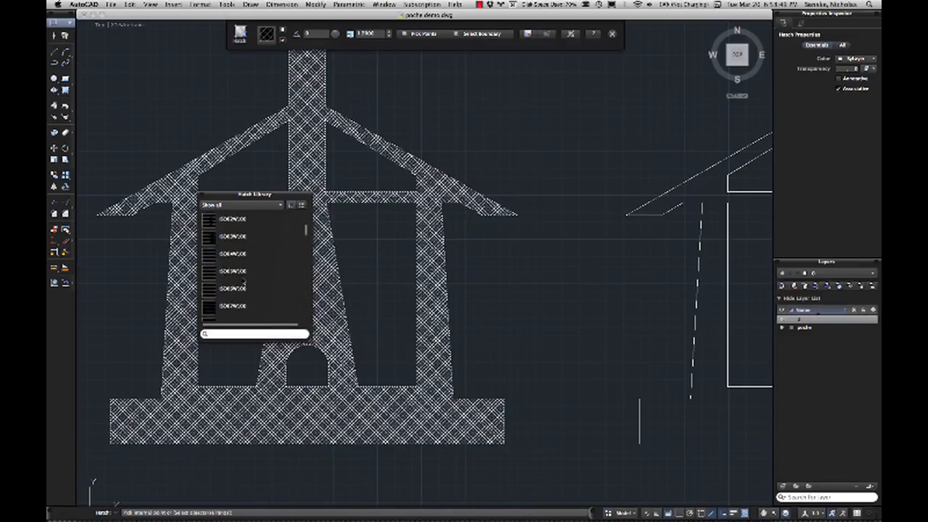
{"action": "scroll", "coordinate": [243, 282], "scroll_direction": "down", "scroll_amount": 3}
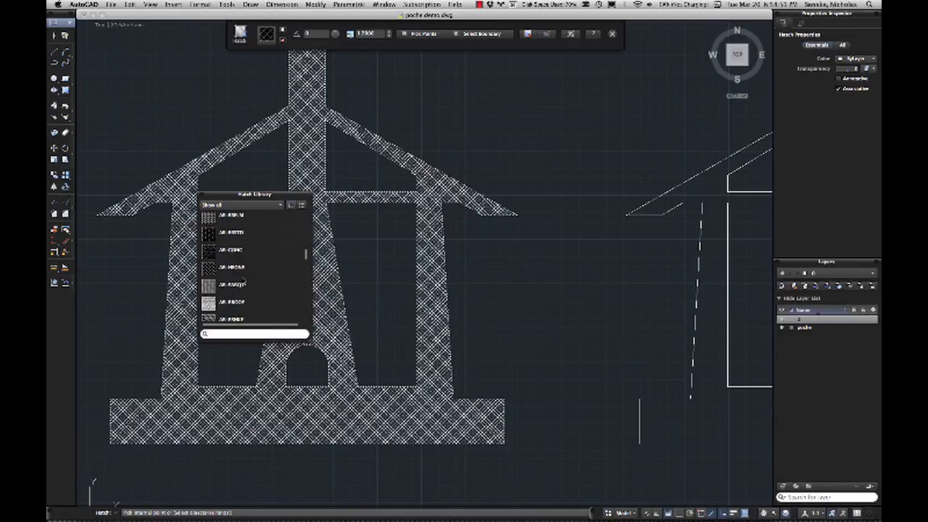
{"action": "left_click", "coordinate": [232, 267]}
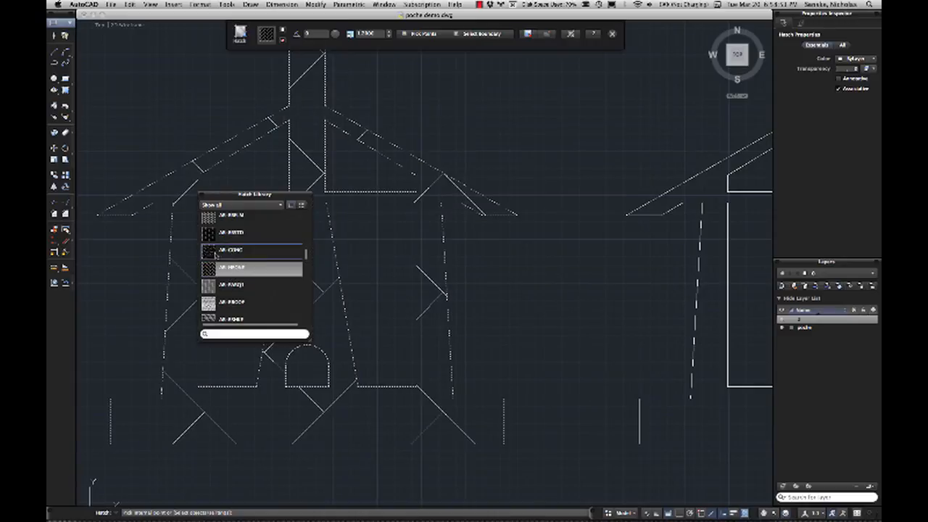
{"action": "left_click", "coordinate": [225, 250]}
{"action": "left_click", "coordinate": [218, 234]}
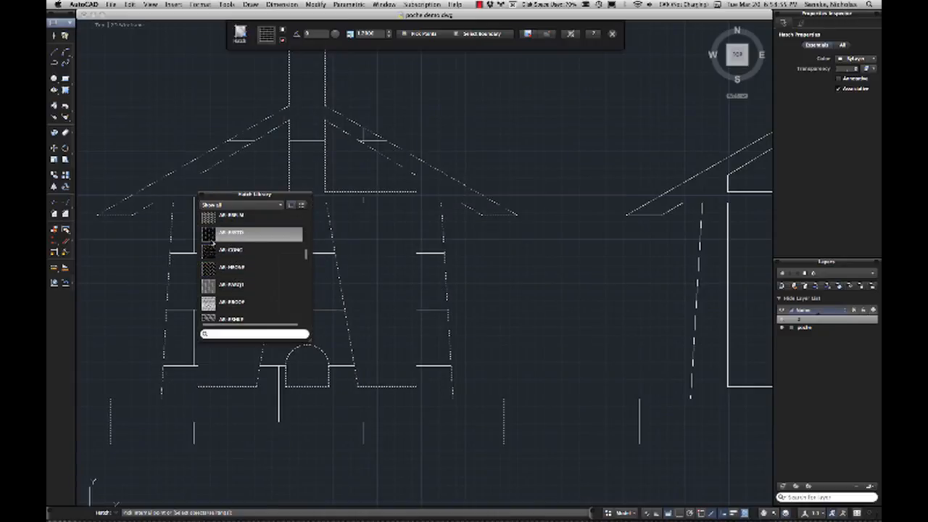
Step: Reduce the section hatch scale to 0.1, then search the hatch library for "solid" and apply the SOLID pattern
{"action": "left_click", "coordinate": [389, 37]}
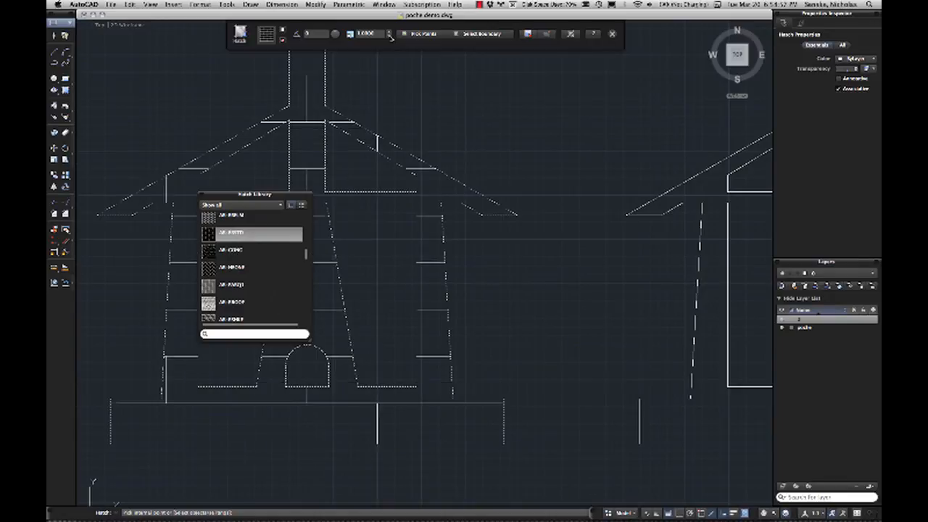
{"action": "left_click", "coordinate": [389, 37]}
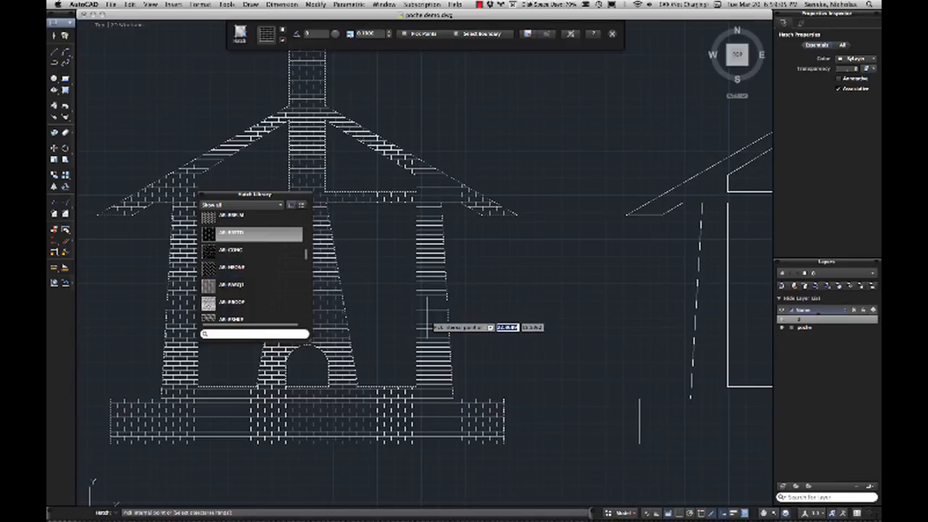
{"action": "left_click", "coordinate": [254, 335]}
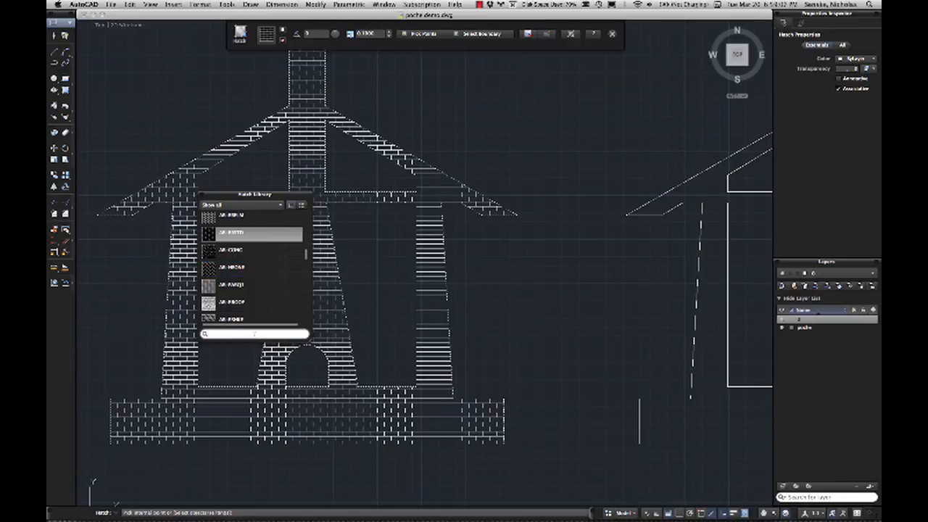
{"action": "mouse_move", "coordinate": [306, 254]}
{"action": "left_mouse_down"}
{"action": "mouse_move", "coordinate": [306, 302]}
{"action": "mouse_move", "coordinate": [307, 229]}
{"action": "left_mouse_up"}
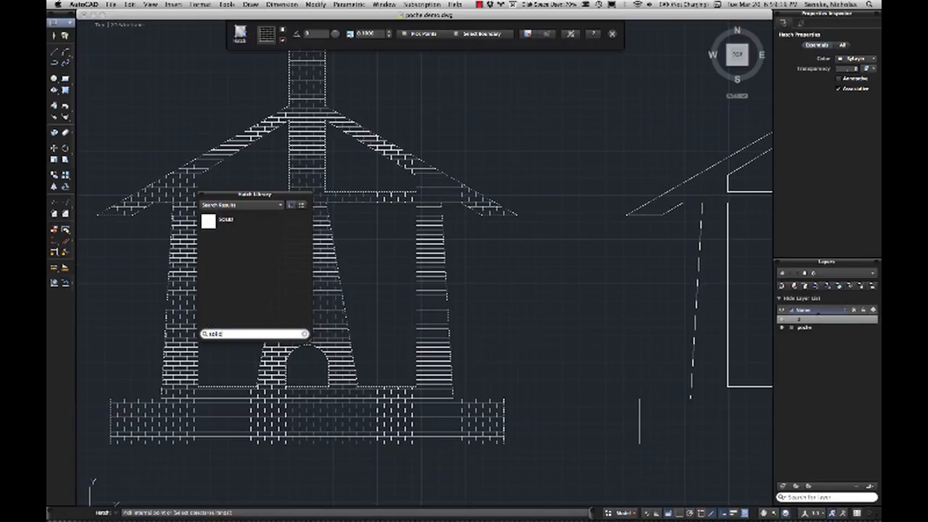
{"action": "left_click", "coordinate": [218, 231]}
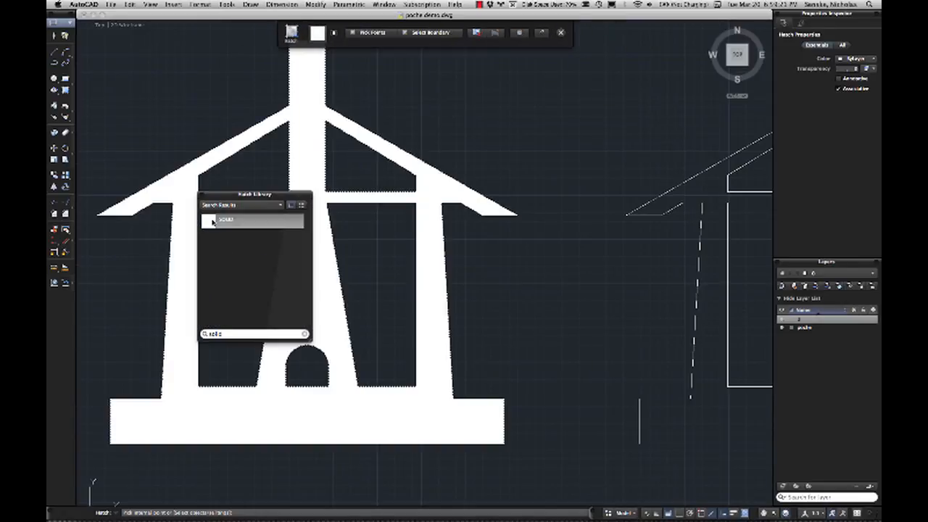
Step: Move the hatch library clear of the filled section and finish the solid hatch
{"action": "scroll", "coordinate": [428, 253], "scroll_direction": "right", "scroll_amount": 1}
{"action": "scroll", "coordinate": [428, 252], "scroll_direction": "down", "scroll_amount": 3}
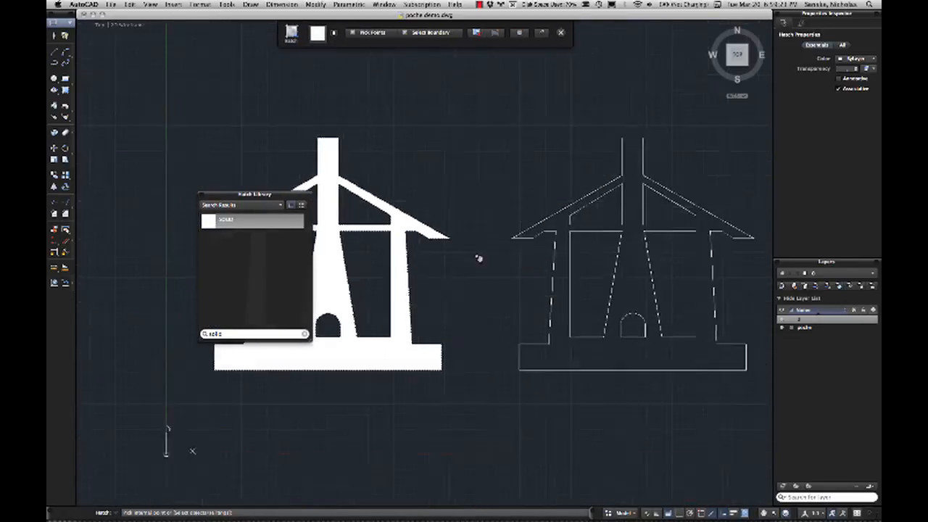
{"action": "scroll", "coordinate": [477, 259], "scroll_direction": "right", "scroll_amount": 2}
{"action": "left_click_drag", "start_coordinate": [267, 194], "coordinate": [474, 59]}
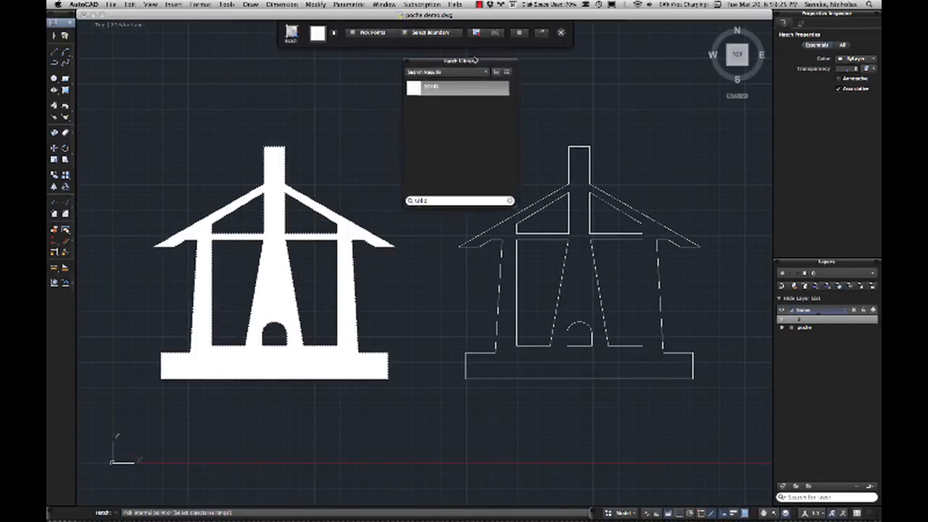
{"action": "left_click", "coordinate": [561, 32]}
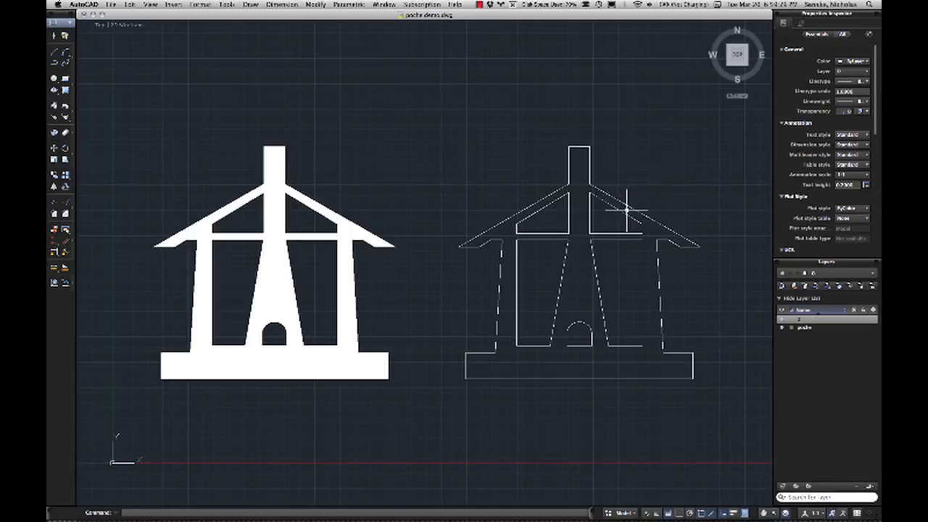
Step: Try hatching the second building section with the ANSI31 pattern, then undo that hatch
{"action": "left_click", "coordinate": [806, 328]}
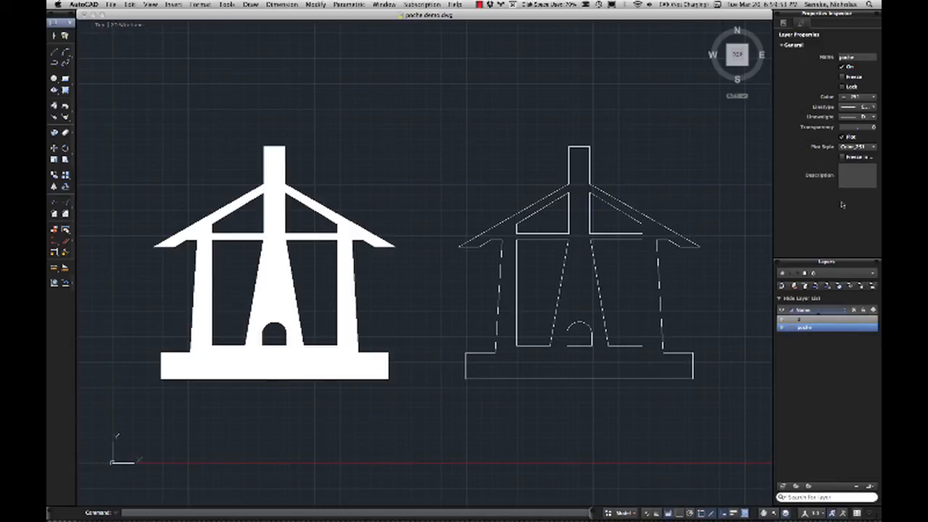
{"action": "middle_click_drag", "start_coordinate": [684, 260], "coordinate": [617, 265]}
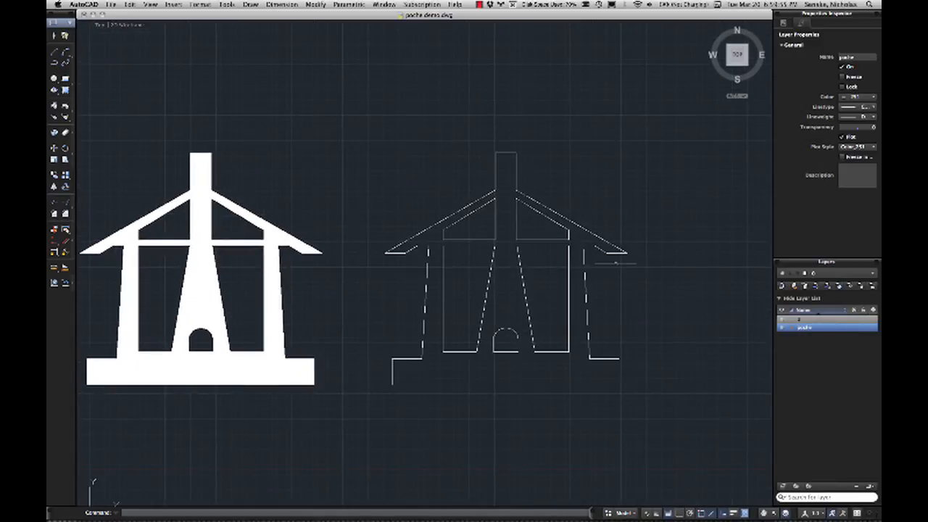
{"action": "type", "text": "hatch"}
{"action": "key", "text": "Return"}
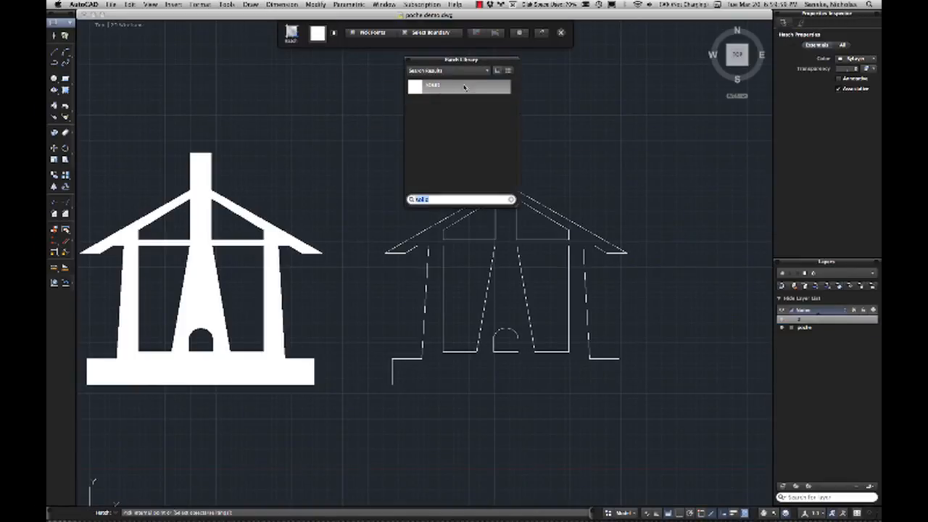
{"action": "left_click", "coordinate": [511, 199]}
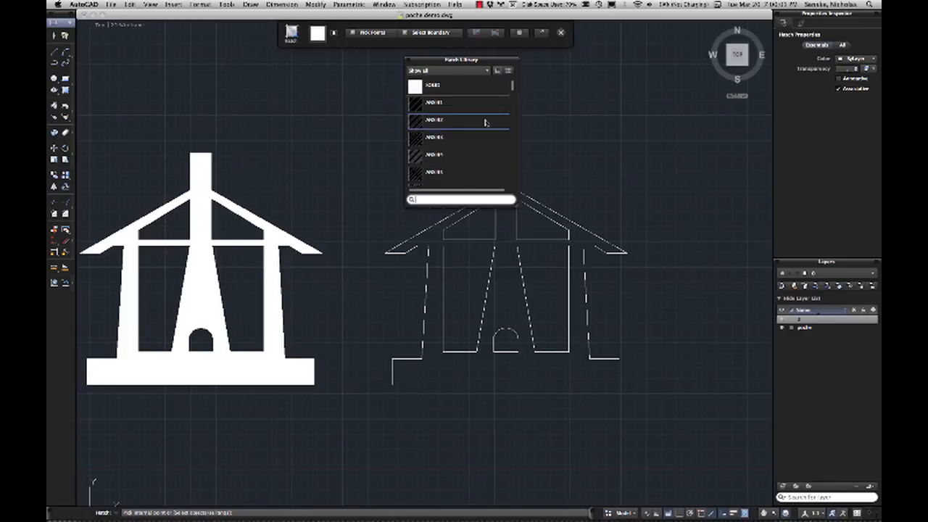
{"action": "left_click", "coordinate": [414, 106]}
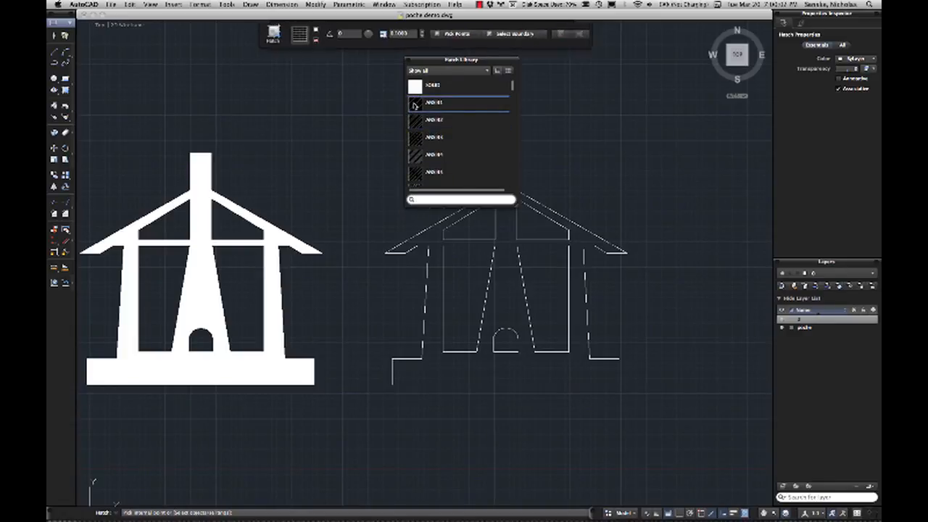
{"action": "left_click", "coordinate": [507, 258]}
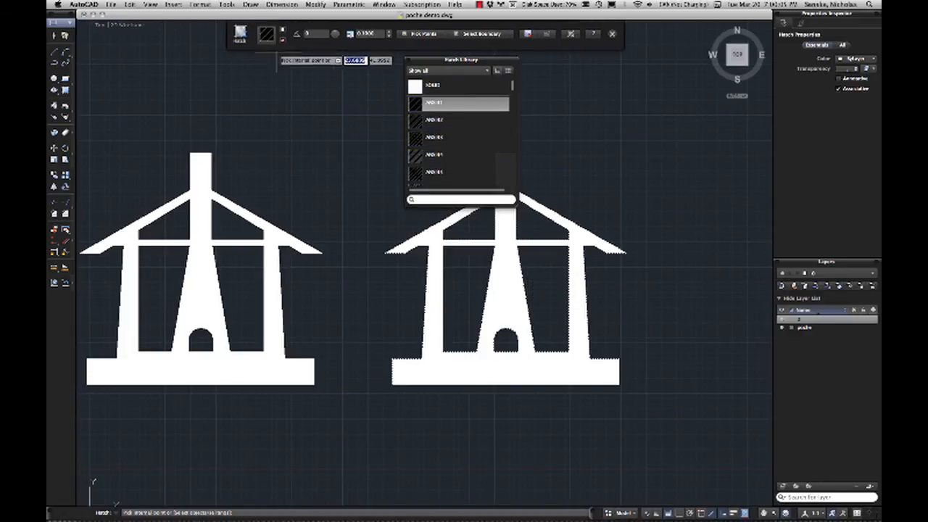
{"action": "left_click", "coordinate": [417, 106]}
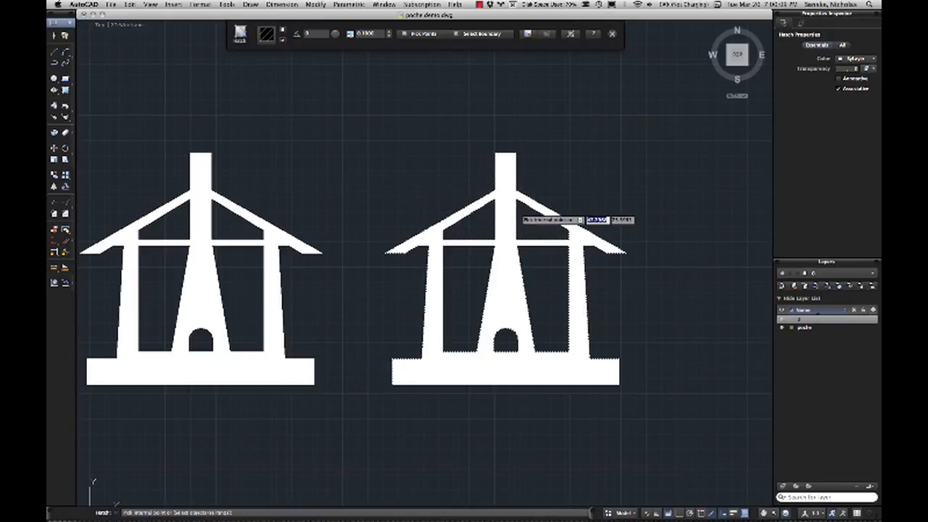
{"action": "key", "text": "Return"}
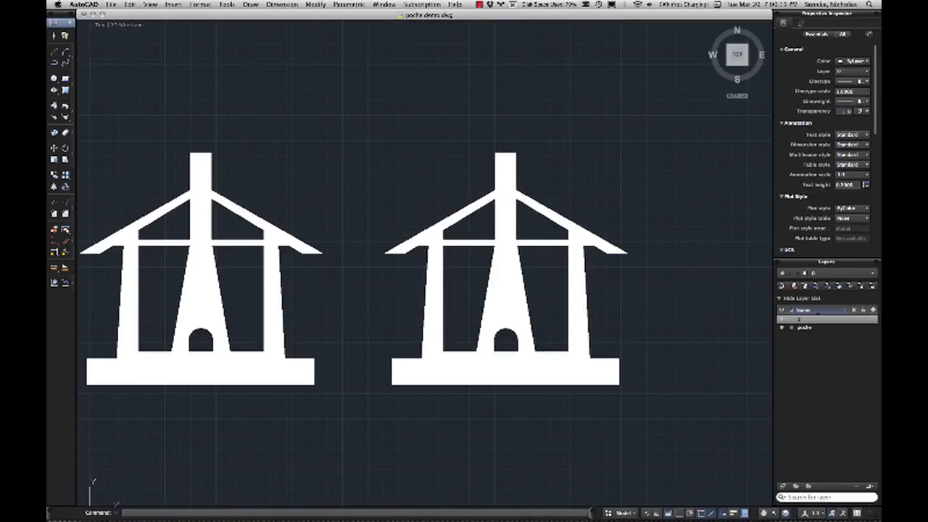
{"action": "key", "text": "super+z"}
Step: Hatch the unfilled second building section with the ANSI31 pattern and make poche the current layer
{"action": "type", "text": "hatch"}
{"action": "key", "text": "Return"}
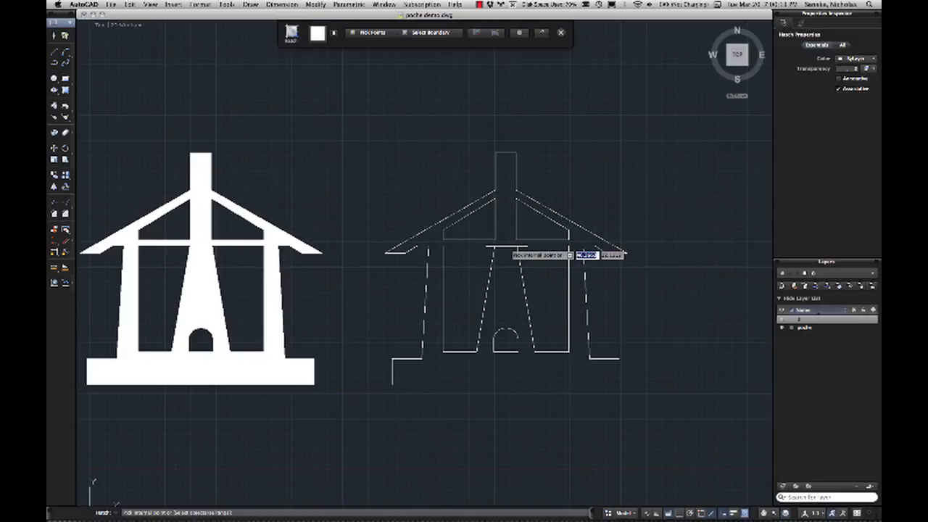
{"action": "left_click", "coordinate": [319, 33]}
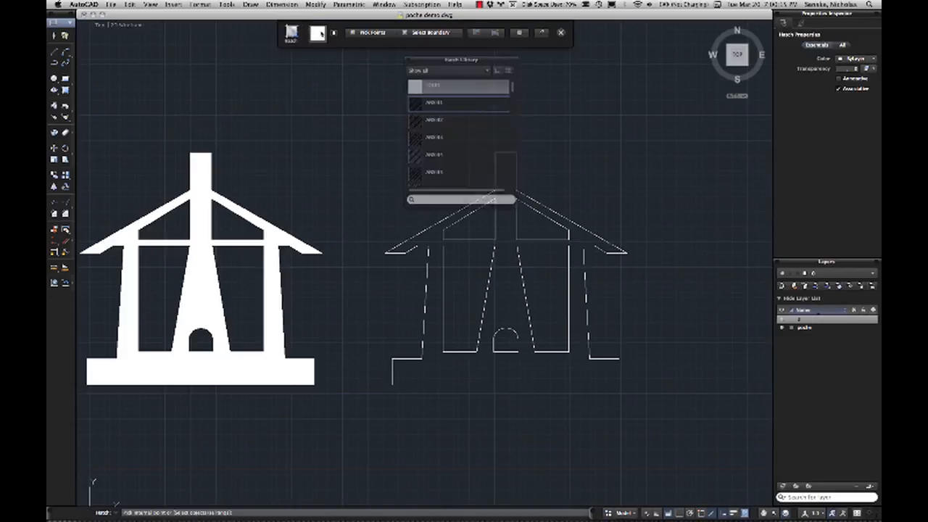
{"action": "left_click", "coordinate": [434, 102]}
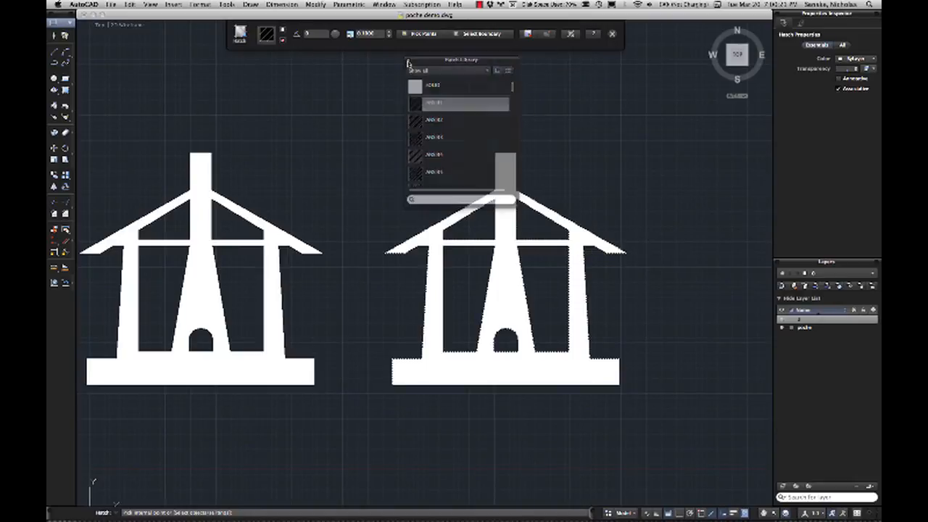
{"action": "double_click", "coordinate": [805, 328]}
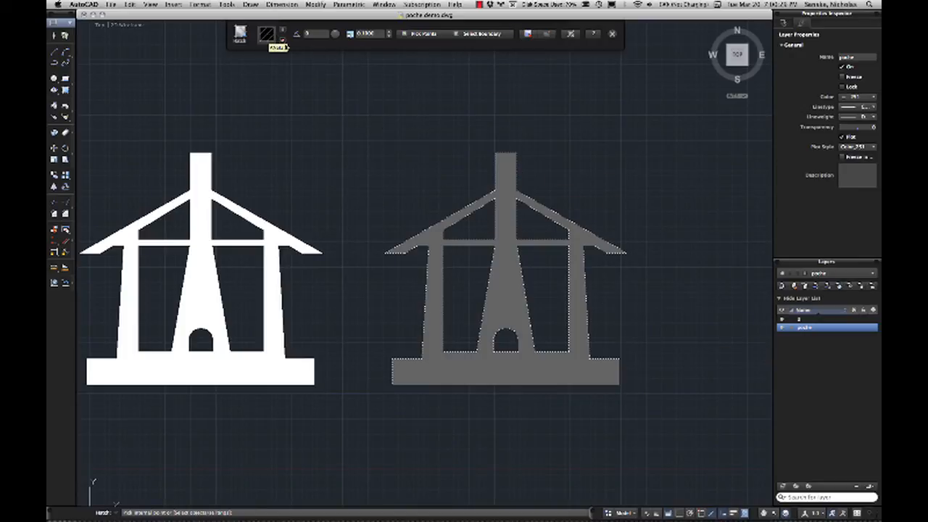
Step: Try the SOLID, ANSI34 and ANSI32 patterns on the second section's hatch, ending with ANSI31
{"action": "left_click", "coordinate": [283, 34]}
{"action": "left_click", "coordinate": [290, 40]}
{"action": "left_click", "coordinate": [268, 35]}
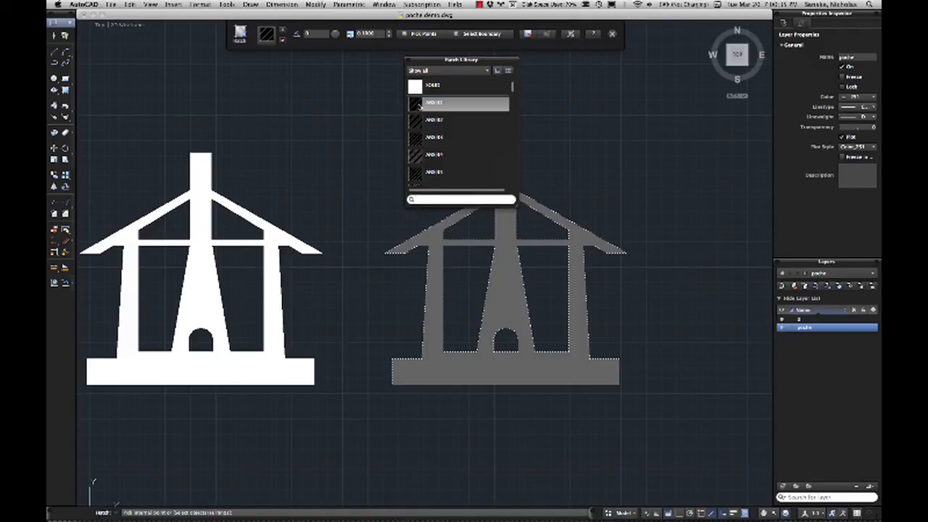
{"action": "left_click", "coordinate": [425, 84]}
{"action": "left_click", "coordinate": [420, 104]}
{"action": "left_click", "coordinate": [488, 71]}
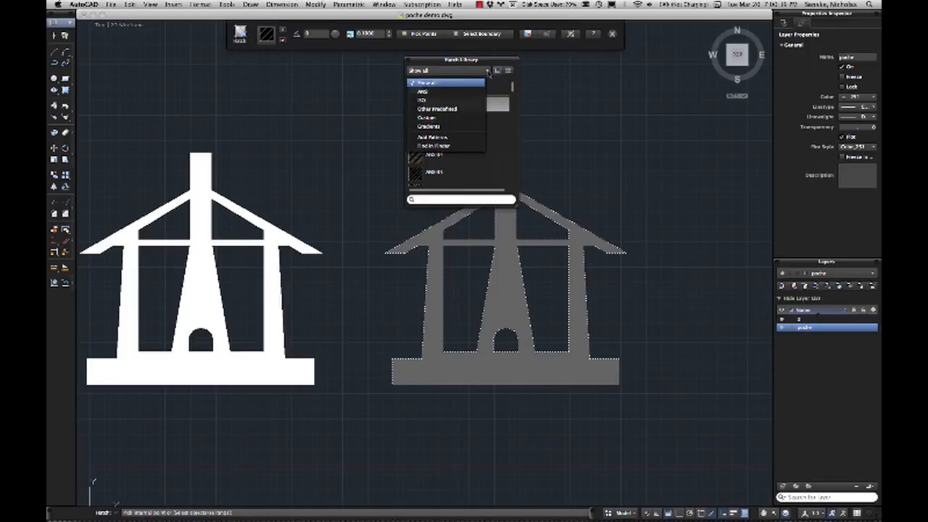
{"action": "left_click", "coordinate": [435, 83]}
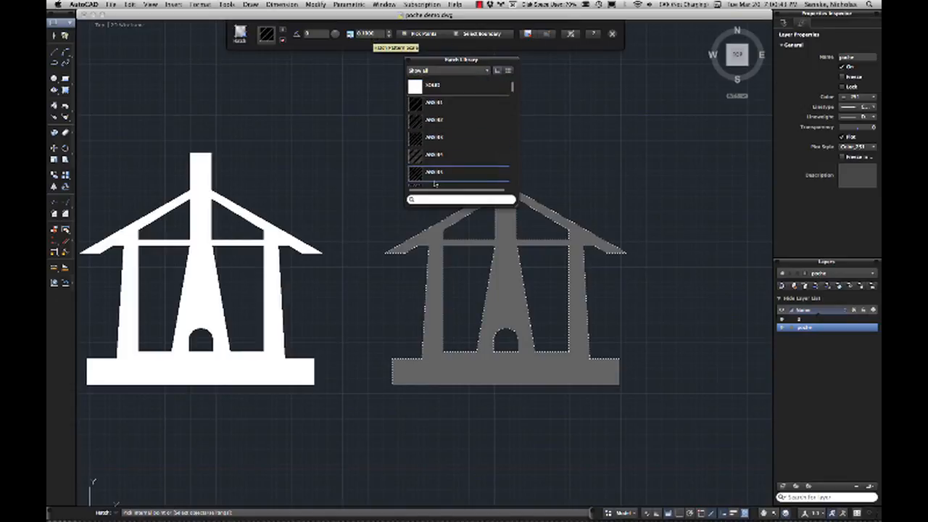
{"action": "left_click", "coordinate": [434, 159]}
{"action": "left_click", "coordinate": [417, 120]}
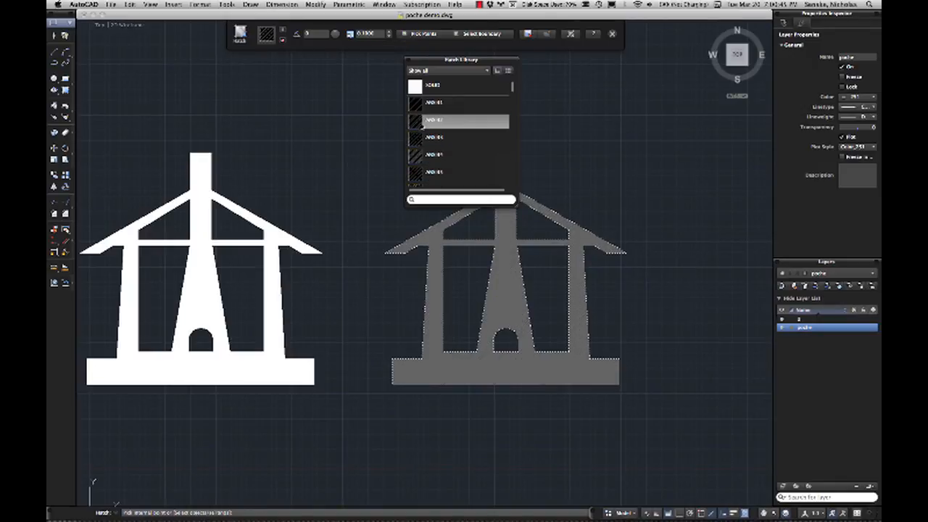
{"action": "left_click", "coordinate": [417, 103]}
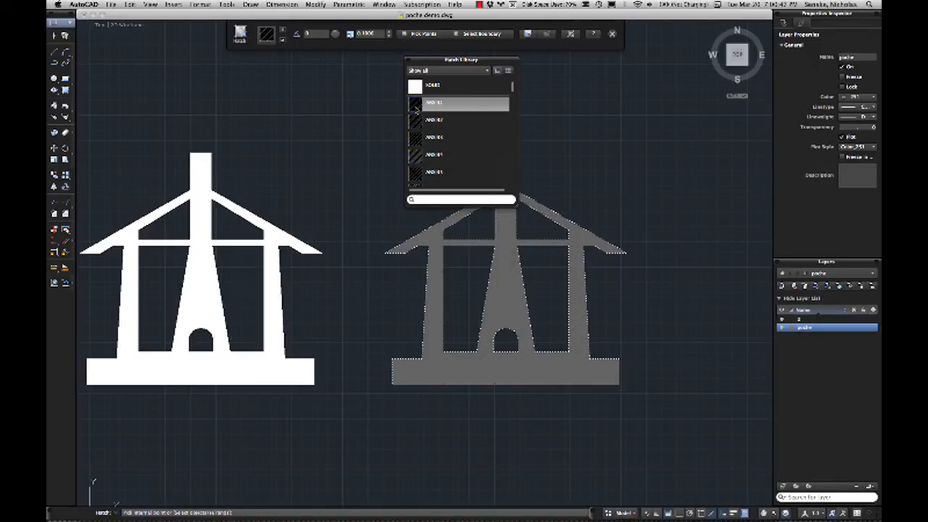
Step: Increase the scale of the second section's ANSI31 hatch to about 2, close the hatch library and finish the hatch
{"action": "left_click", "coordinate": [389, 32]}
{"action": "left_click", "coordinate": [389, 32]}
{"action": "left_click", "coordinate": [389, 32]}
{"action": "left_click", "coordinate": [390, 32]}
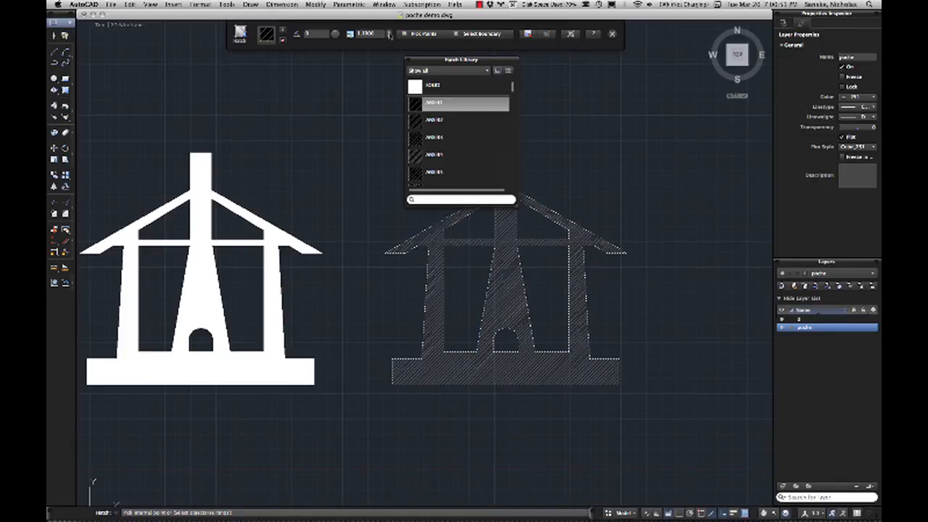
{"action": "left_click", "coordinate": [390, 32]}
{"action": "left_click", "coordinate": [389, 32]}
{"action": "left_click", "coordinate": [389, 32]}
{"action": "left_click", "coordinate": [390, 32]}
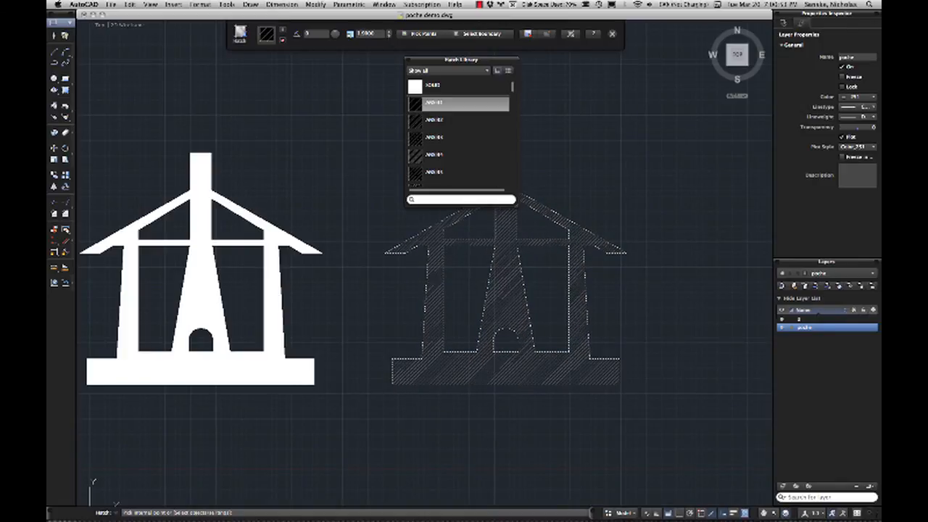
{"action": "left_click", "coordinate": [389, 31]}
{"action": "left_click", "coordinate": [389, 32]}
{"action": "left_click", "coordinate": [389, 32]}
{"action": "left_click", "coordinate": [389, 32]}
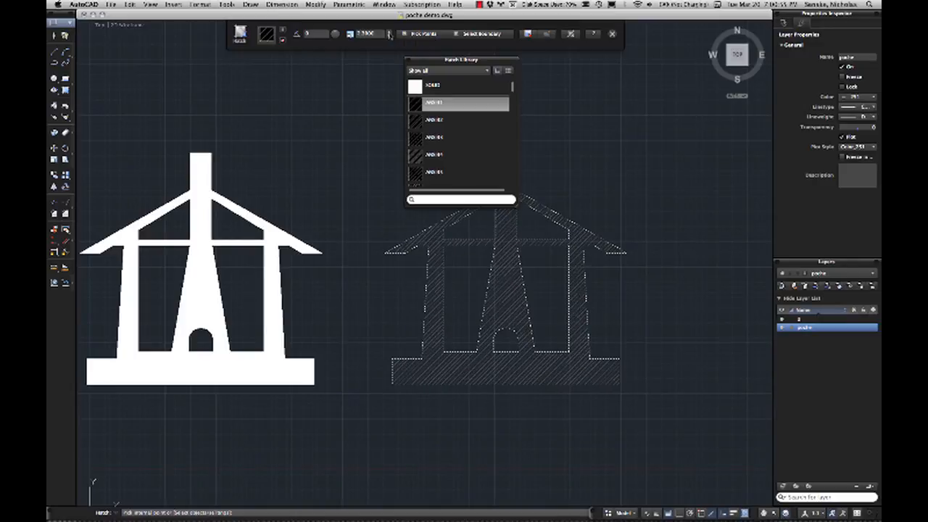
{"action": "left_click", "coordinate": [390, 36]}
{"action": "left_click", "coordinate": [390, 36]}
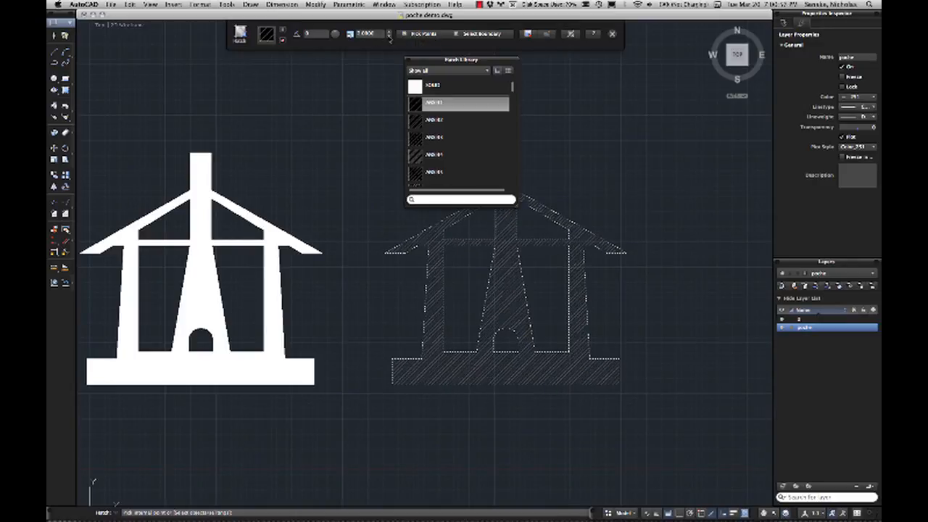
{"action": "left_click", "coordinate": [389, 36]}
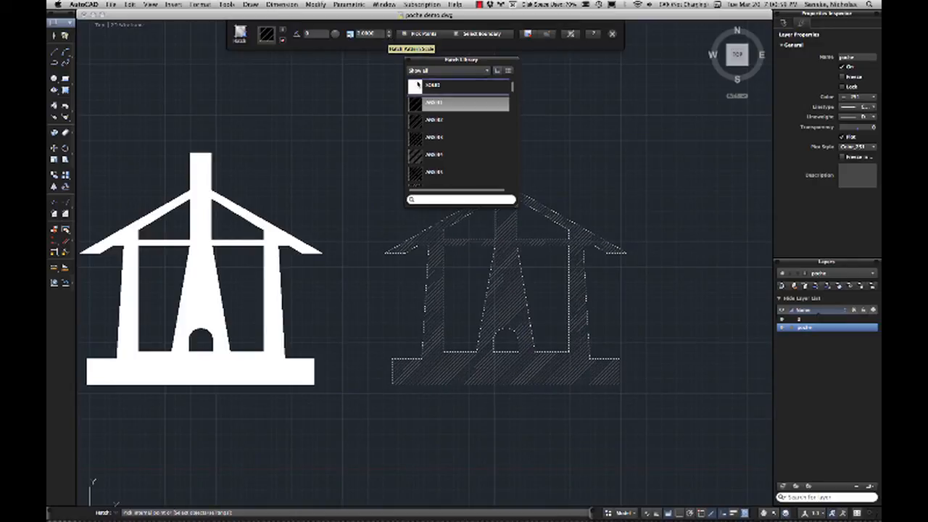
{"action": "left_click", "coordinate": [408, 63]}
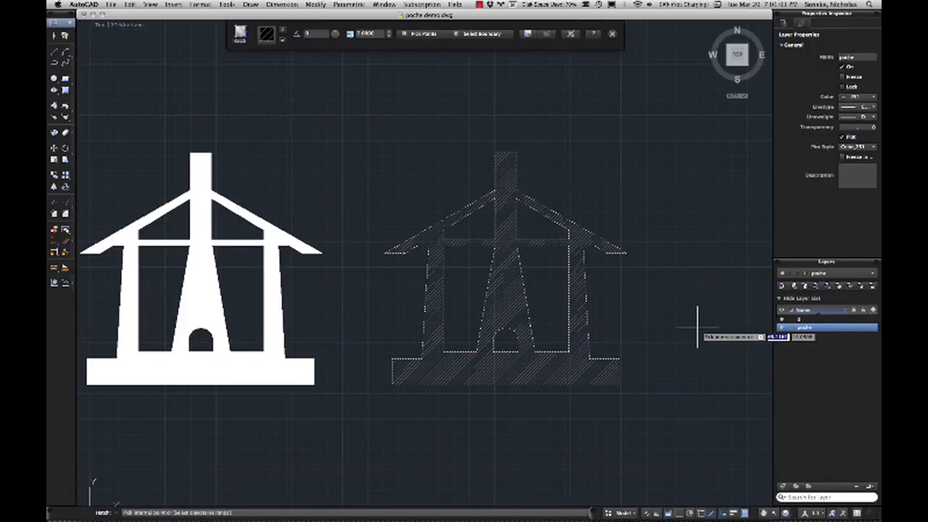
{"action": "key", "text": "Return"}
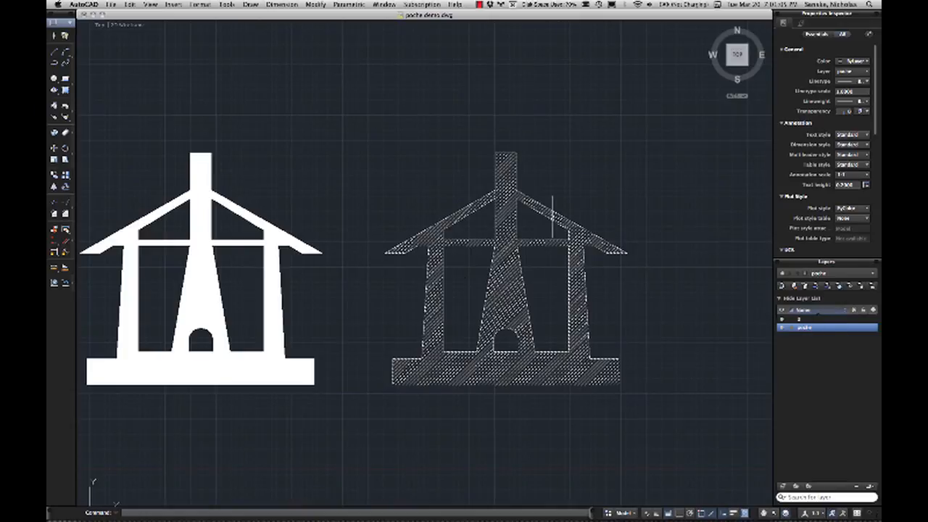
Step: Delete the side and bottom outline lines of the second section's base, leaving the hatch in place
{"action": "scroll", "coordinate": [702, 297], "scroll_direction": "up", "scroll_amount": 3}
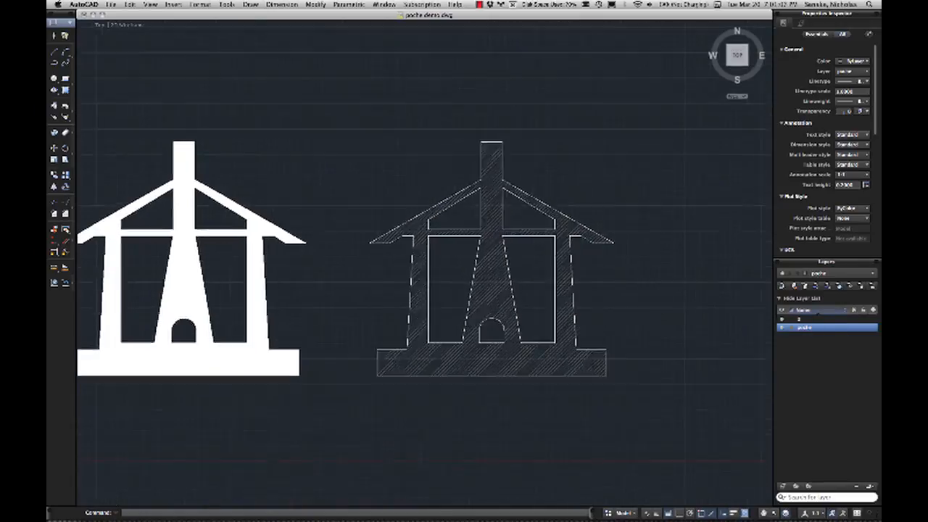
{"action": "scroll", "coordinate": [652, 314], "scroll_direction": "down", "scroll_amount": 2}
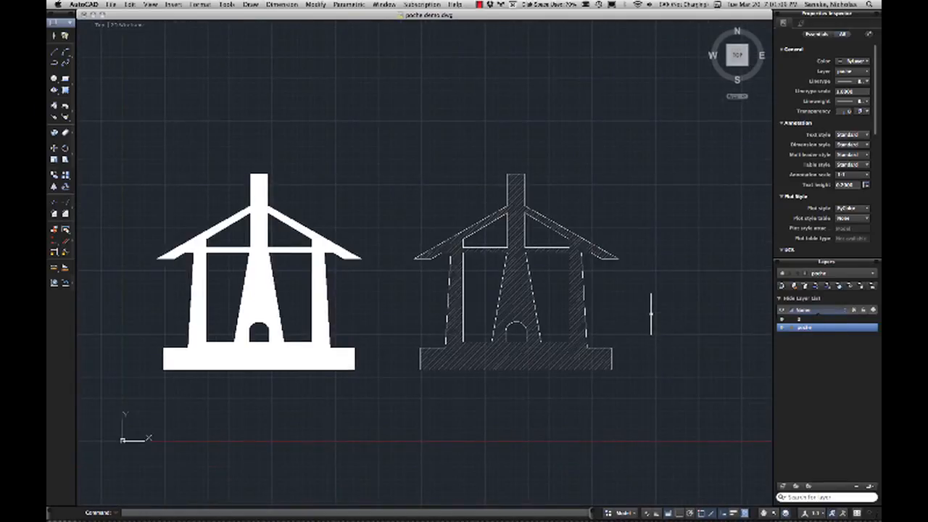
{"action": "scroll", "coordinate": [615, 353], "scroll_direction": "up", "scroll_amount": 1}
{"action": "scroll", "coordinate": [615, 353], "scroll_direction": "up", "scroll_amount": 2}
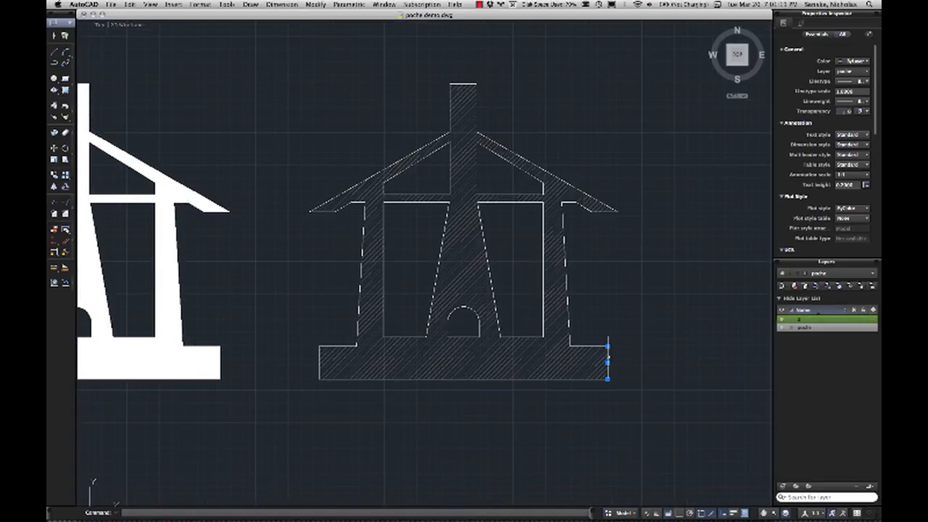
{"action": "left_click", "coordinate": [603, 380]}
{"action": "key", "text": "Delete"}
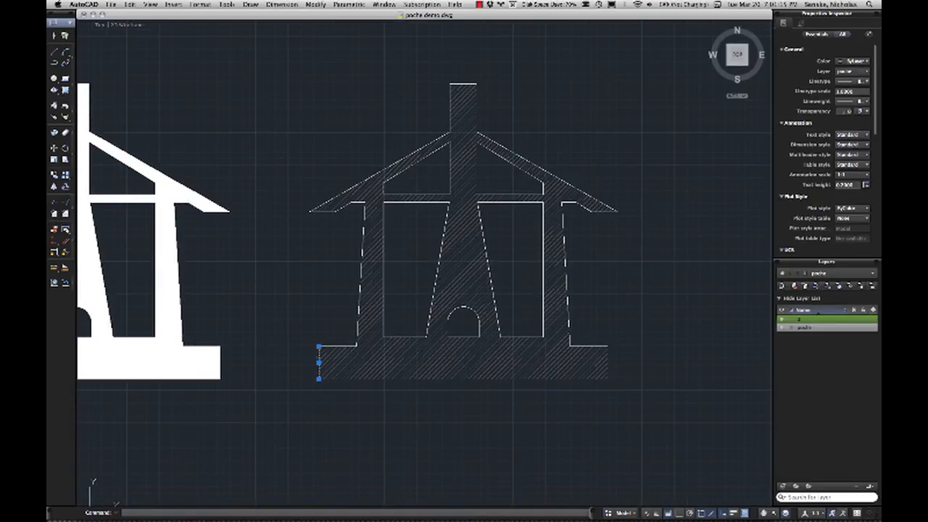
{"action": "scroll", "coordinate": [508, 451], "scroll_direction": "down", "scroll_amount": 1}
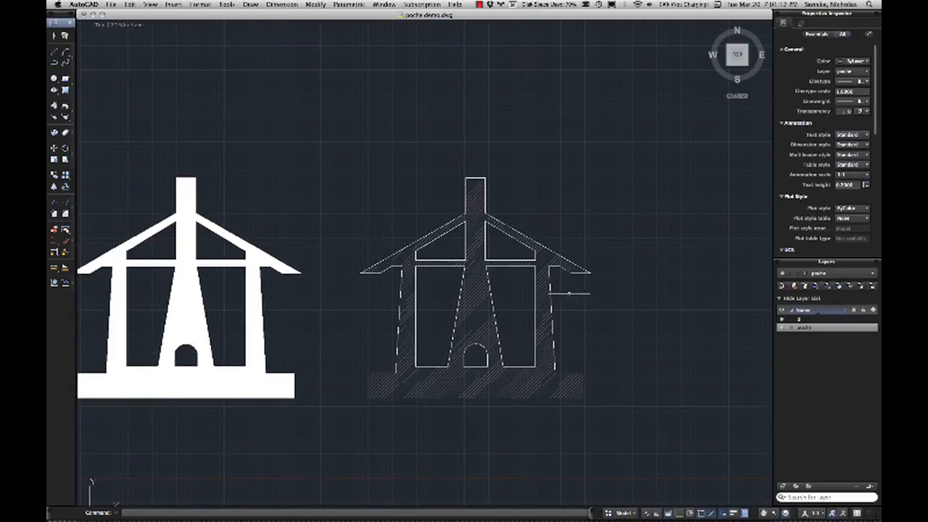
Step: Reduce the scale of the second section's hatch to 1.4 and close the hatch settings
{"action": "middle_click_drag", "start_coordinate": [627, 337], "coordinate": [671, 348]}
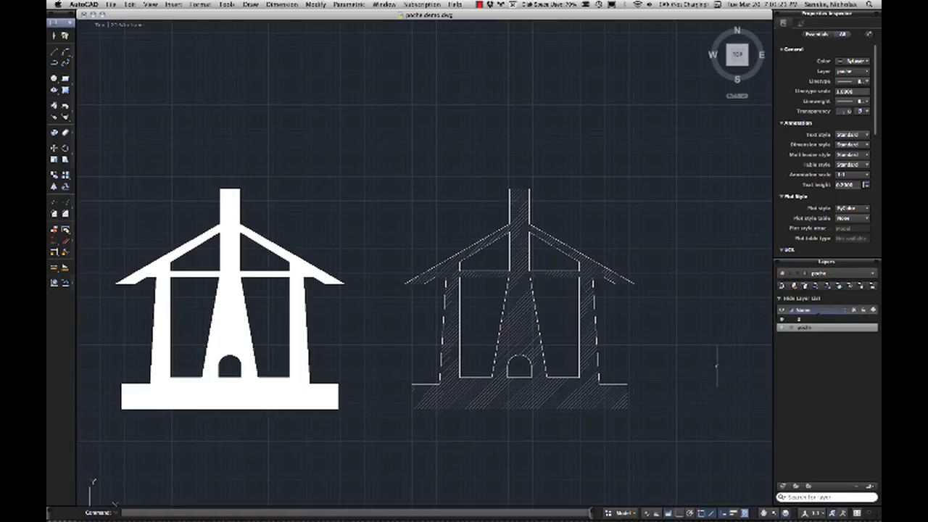
{"action": "left_click", "coordinate": [601, 404]}
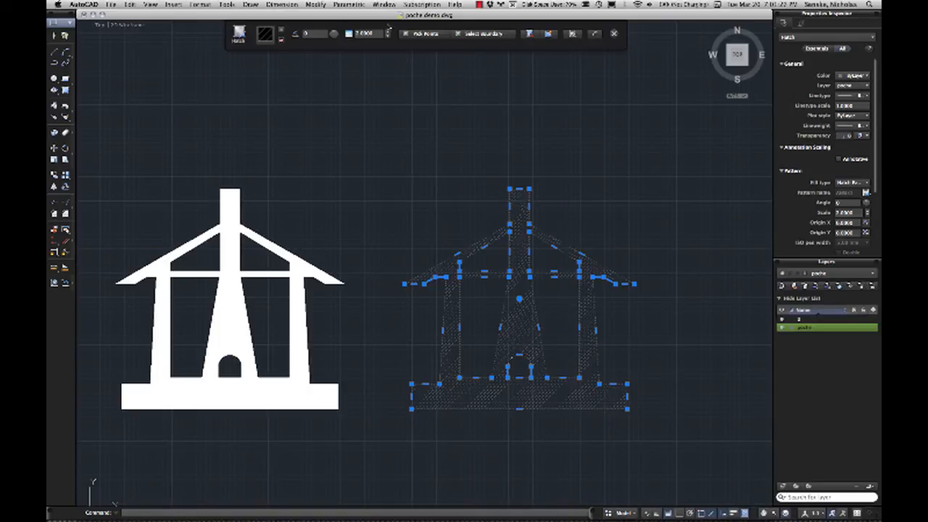
{"action": "left_click", "coordinate": [387, 37]}
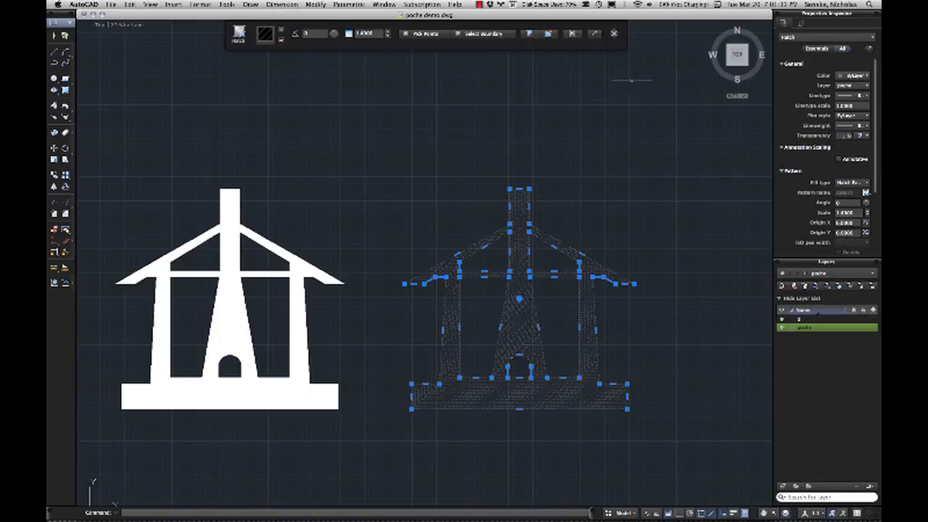
{"action": "left_click", "coordinate": [614, 33]}
Step: Match the first section's solid hatch to the properties of the second section's patterned hatch
{"action": "scroll", "coordinate": [641, 185], "scroll_direction": "down", "scroll_amount": 2}
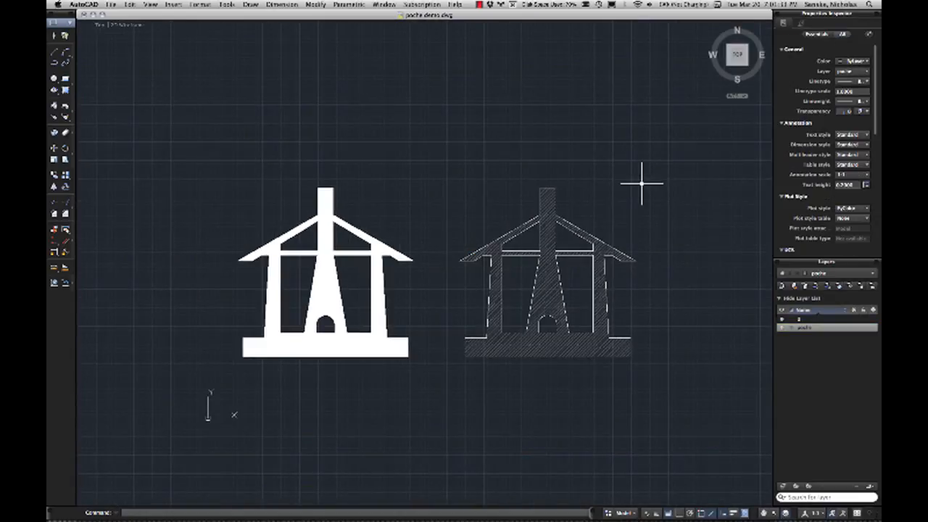
{"action": "middle_click_drag", "start_coordinate": [642, 184], "coordinate": [643, 191]}
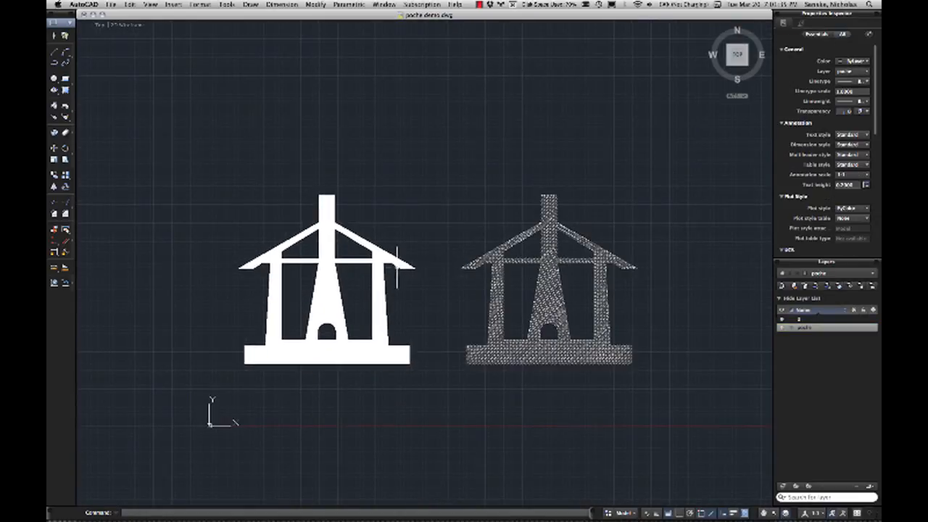
{"action": "scroll", "coordinate": [397, 266], "scroll_direction": "up", "scroll_amount": 2}
{"action": "left_click", "coordinate": [397, 262]}
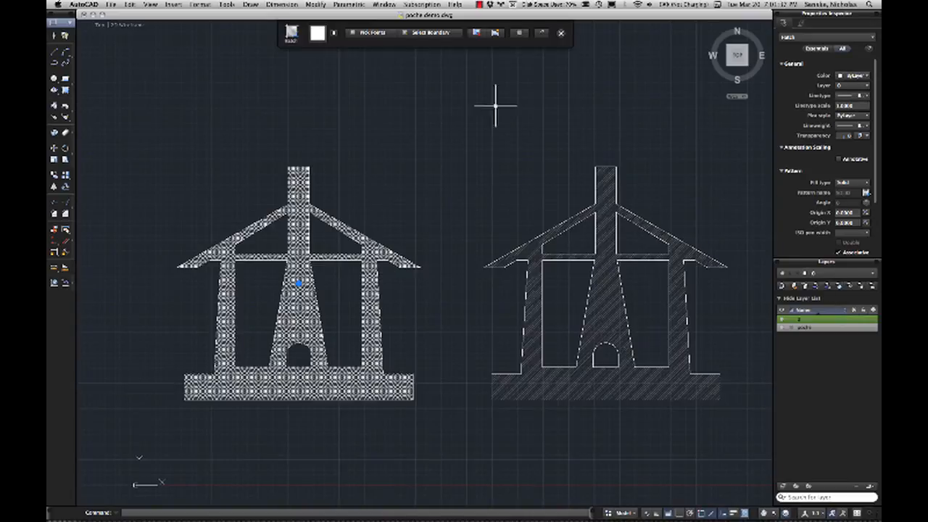
{"action": "left_click", "coordinate": [543, 34]}
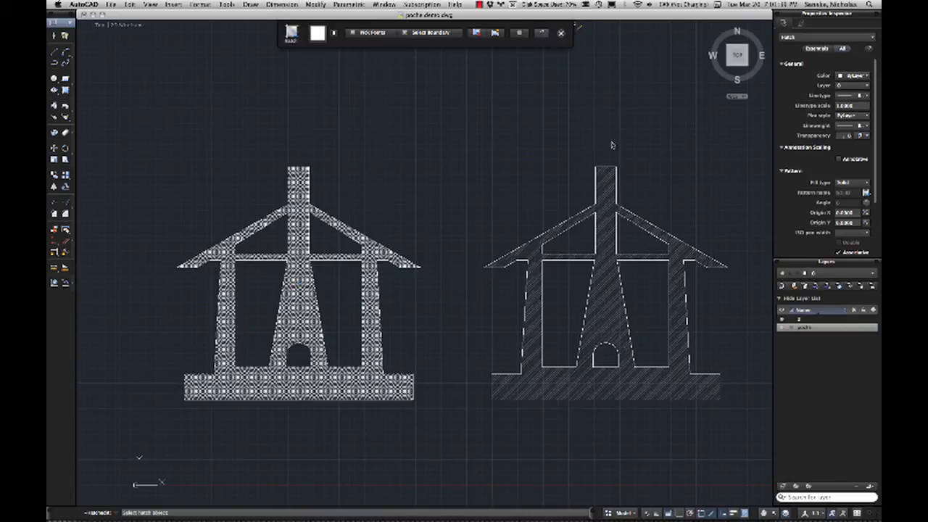
{"action": "left_click", "coordinate": [607, 187]}
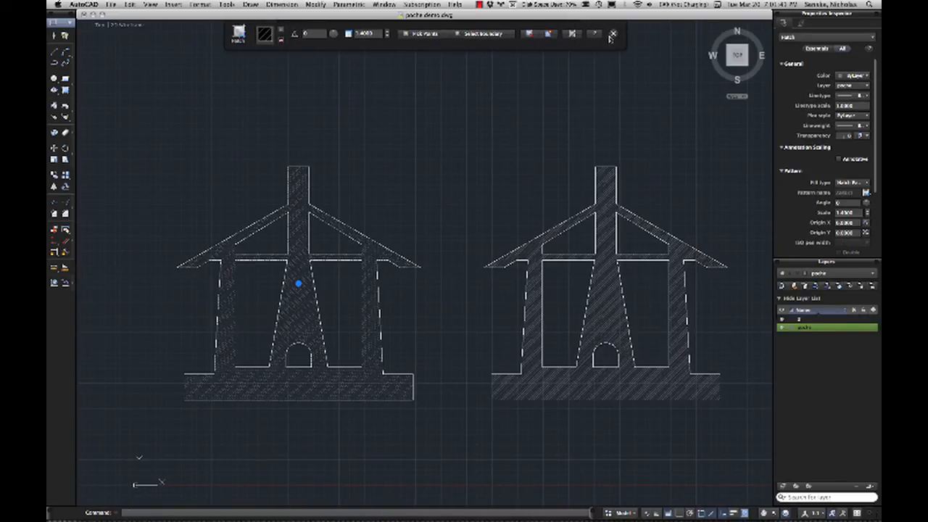
{"action": "left_click", "coordinate": [613, 33]}
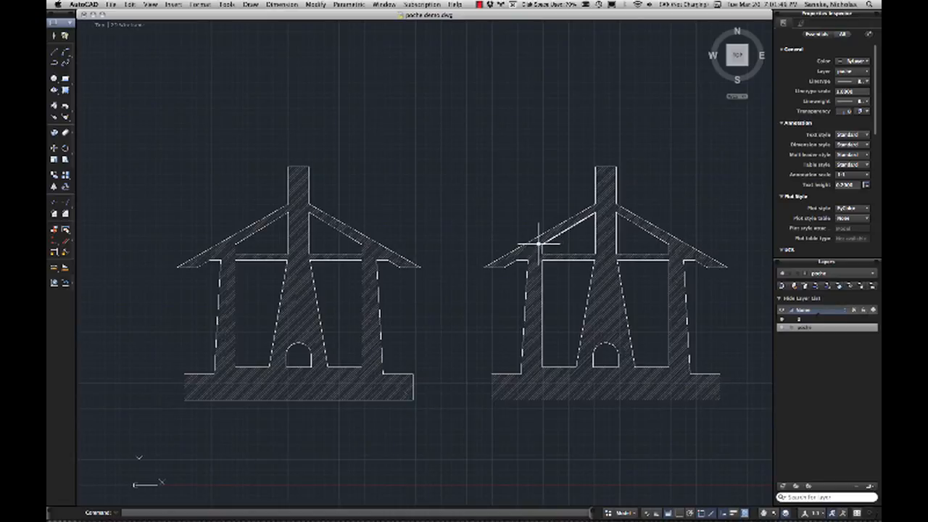
Step: Draw a wide rectangle above the two sections and a smaller rectangle inside it
{"action": "scroll", "coordinate": [535, 152], "scroll_direction": "down", "scroll_amount": 4}
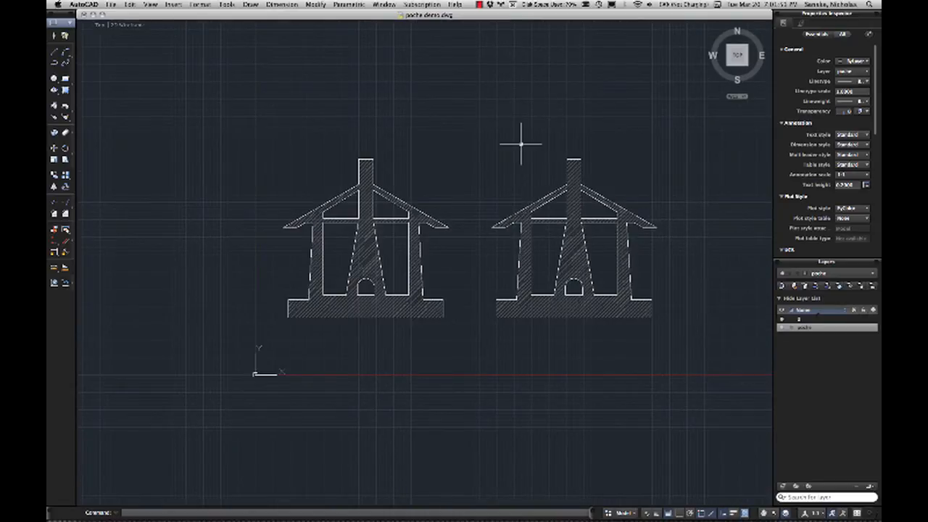
{"action": "scroll", "coordinate": [411, 177], "scroll_direction": "up", "scroll_amount": 2}
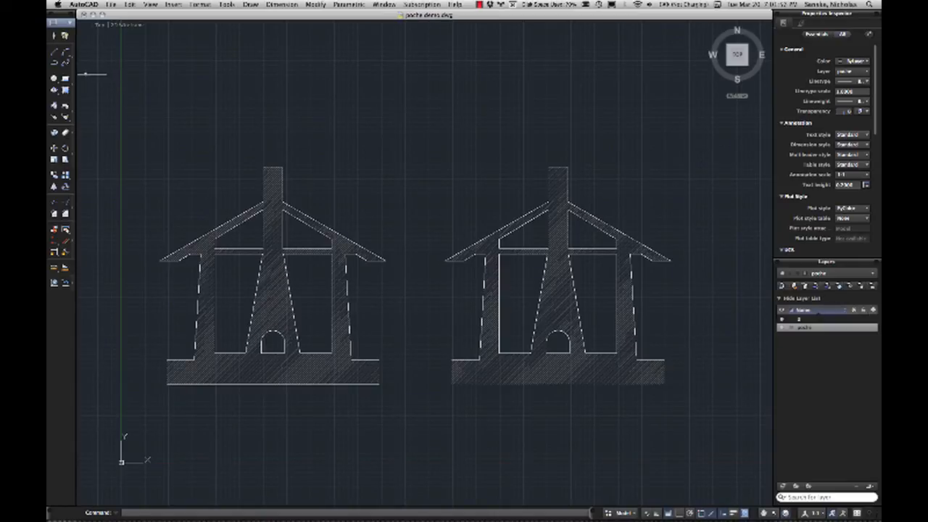
{"action": "left_click", "coordinate": [65, 77]}
{"action": "left_click", "coordinate": [268, 83]}
{"action": "left_click", "coordinate": [480, 133]}
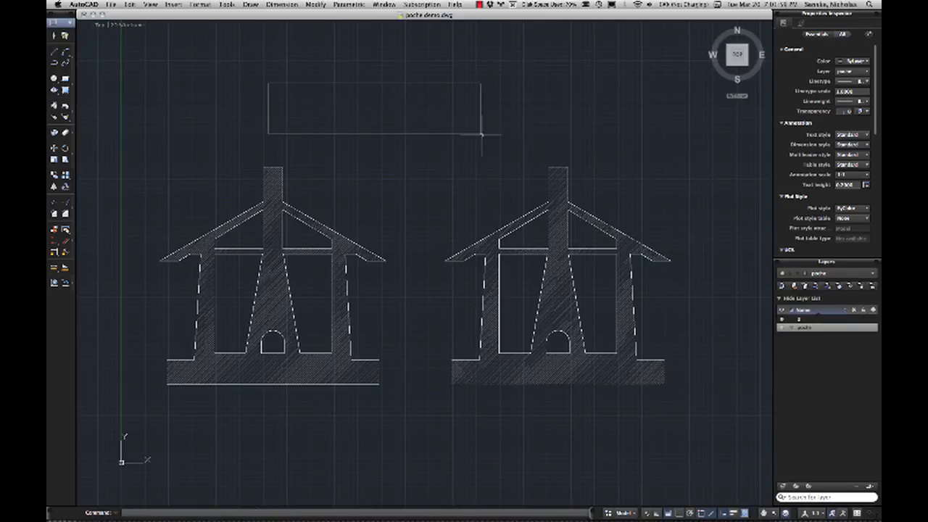
{"action": "right_click", "coordinate": [398, 111]}
{"action": "left_click", "coordinate": [404, 115]}
{"action": "left_click", "coordinate": [383, 99]}
{"action": "left_click", "coordinate": [428, 117]}
{"action": "left_click", "coordinate": [507, 150]}
{"action": "left_click", "coordinate": [519, 140]}
Step: Hatch the area between the outer and inner rectangles with the ANSI31 pattern
{"action": "type", "text": "h"}
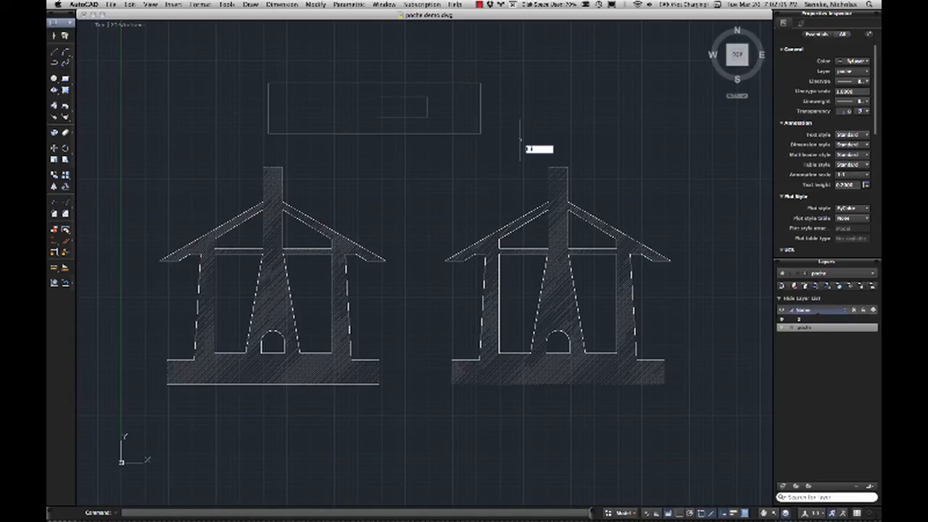
{"action": "key", "text": "Return"}
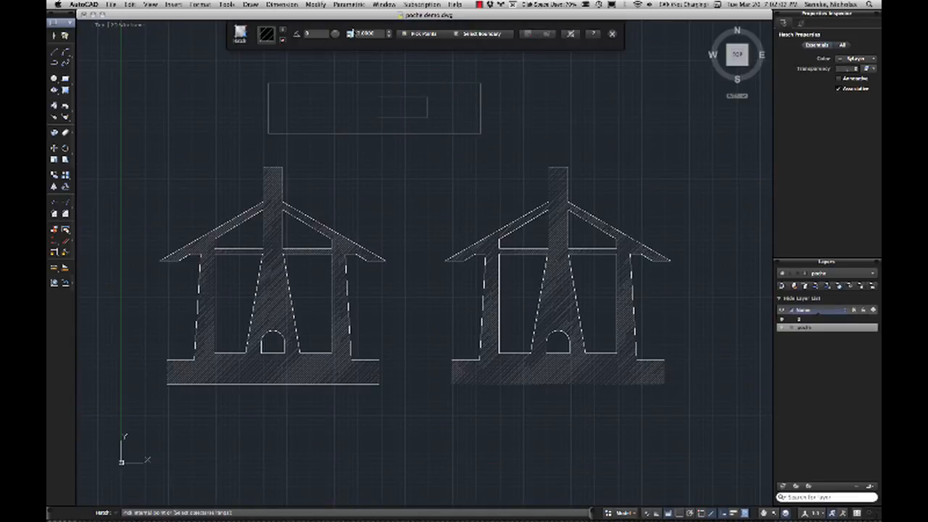
{"action": "left_click", "coordinate": [451, 100]}
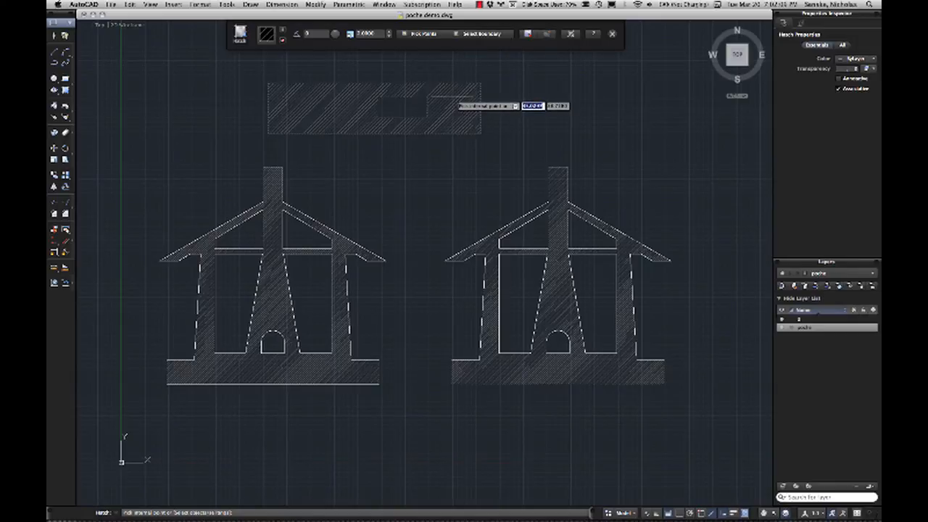
Step: Try the ANSI37 and ANGLE patterns on the rectangle's hatch, ending with the AR-B816 brick pattern
{"action": "left_click", "coordinate": [273, 35]}
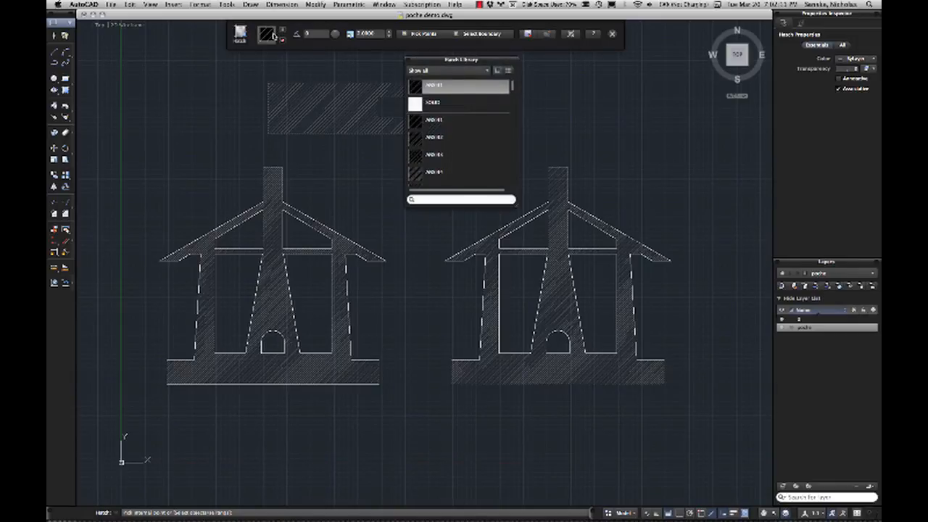
{"action": "scroll", "coordinate": [460, 179], "scroll_direction": "down", "scroll_amount": 5}
{"action": "left_click", "coordinate": [420, 111]}
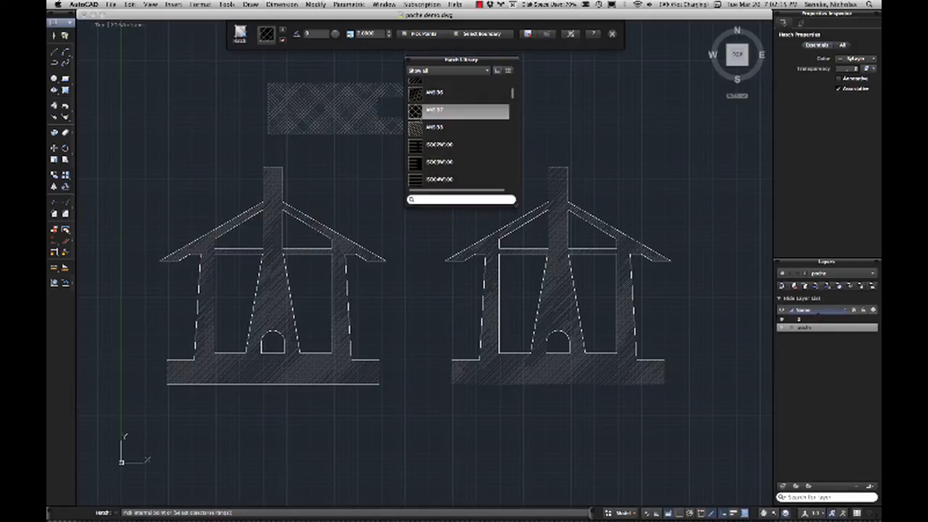
{"action": "left_click_drag", "start_coordinate": [431, 65], "coordinate": [562, 69]}
{"action": "scroll", "coordinate": [570, 168], "scroll_direction": "down", "scroll_amount": 3}
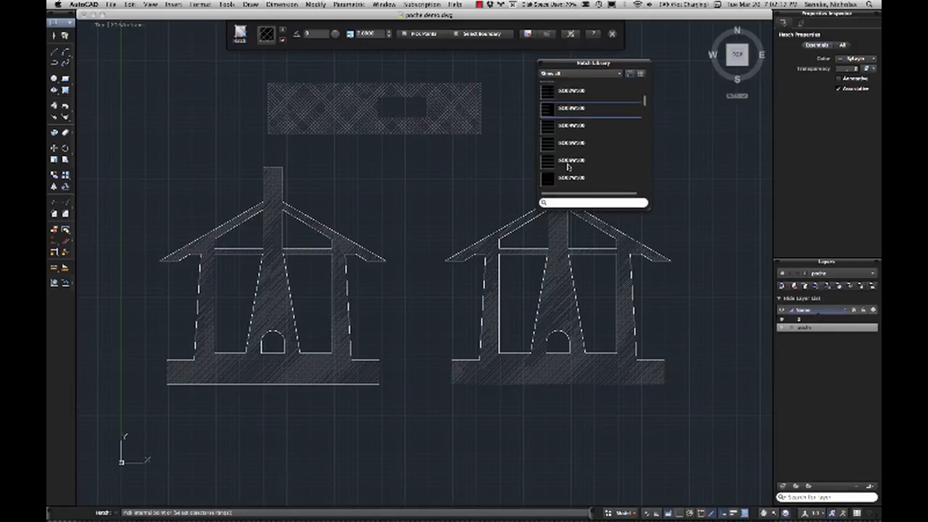
{"action": "scroll", "coordinate": [570, 168], "scroll_direction": "down", "scroll_amount": 3}
{"action": "left_click", "coordinate": [551, 156]}
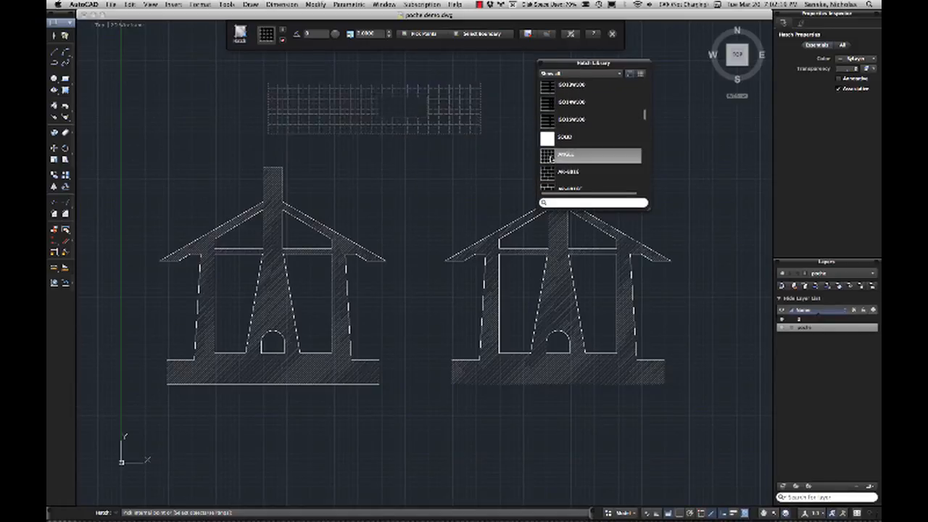
{"action": "scroll", "coordinate": [594, 165], "scroll_direction": "down", "scroll_amount": 1}
{"action": "left_click", "coordinate": [550, 156]}
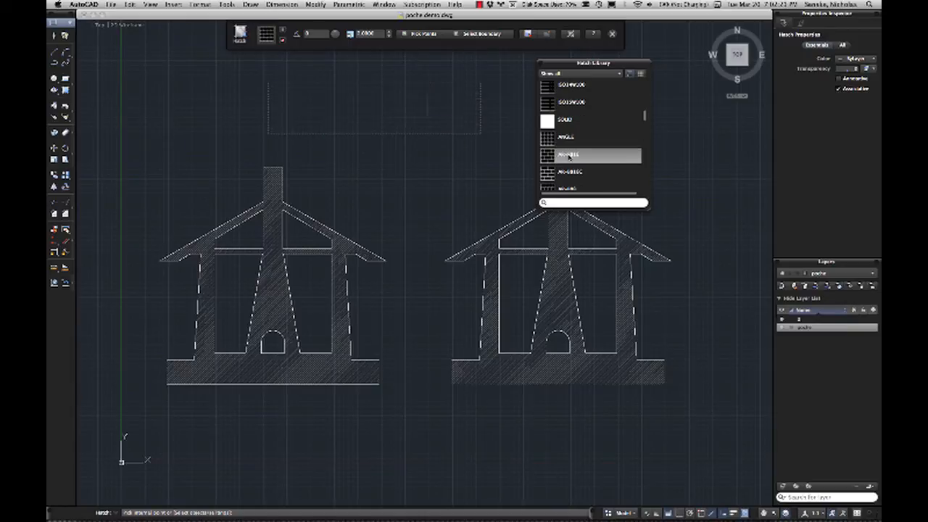
Step: Reduce the brick hatch's scale to 0.1 and finish the hatch
{"action": "left_click", "coordinate": [389, 37]}
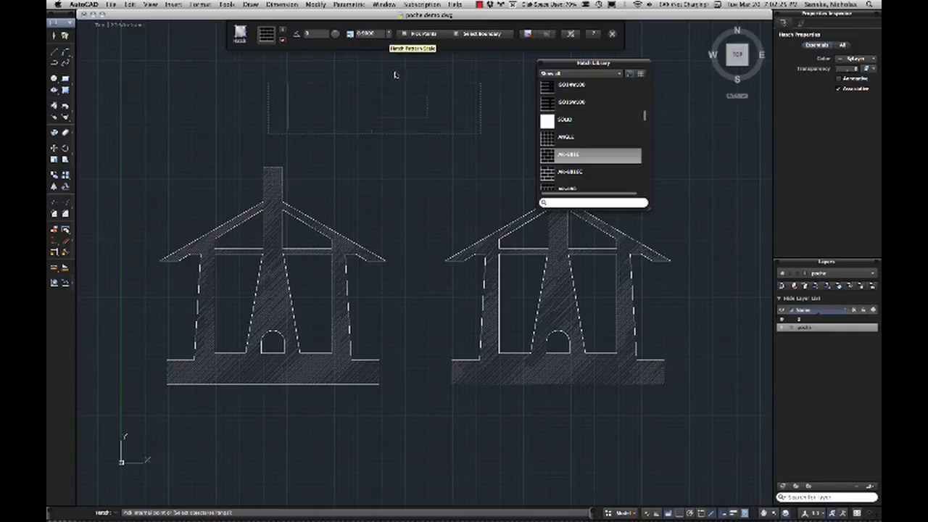
{"action": "left_click", "coordinate": [390, 37]}
{"action": "left_click", "coordinate": [389, 37]}
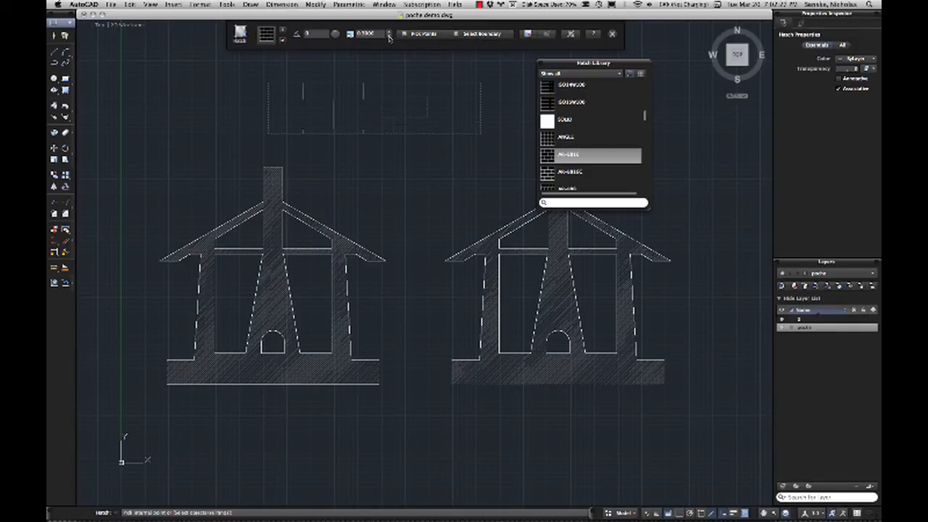
{"action": "left_click", "coordinate": [389, 37]}
{"action": "left_click", "coordinate": [389, 38]}
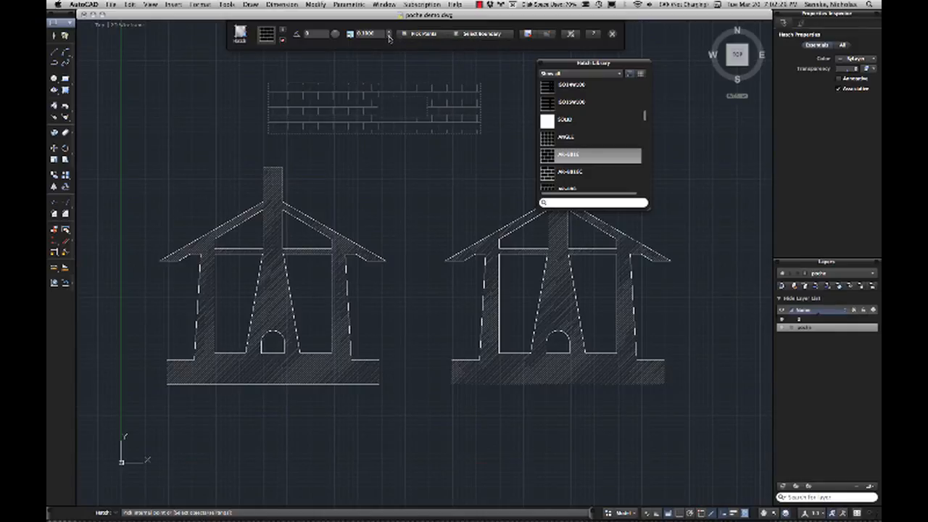
{"action": "scroll", "coordinate": [428, 126], "scroll_direction": "down", "scroll_amount": 3}
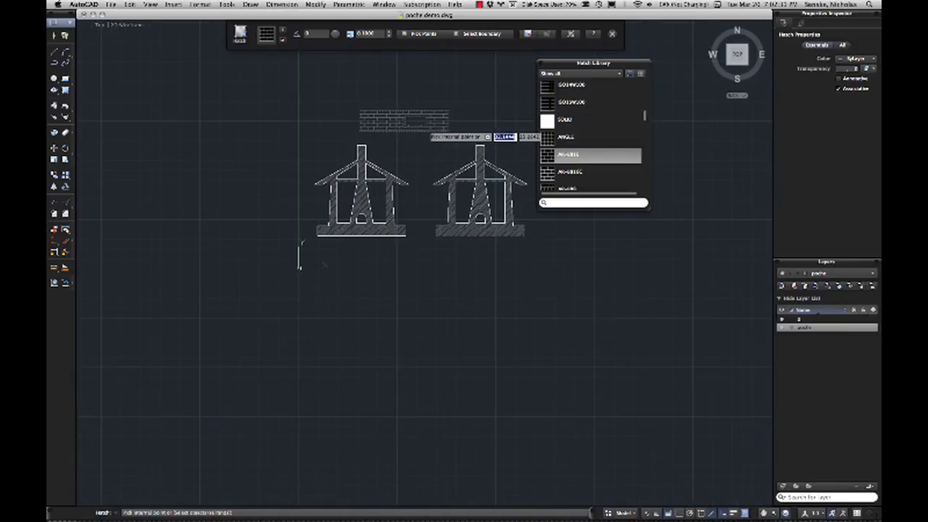
{"action": "scroll", "coordinate": [428, 98], "scroll_direction": "up", "scroll_amount": 3}
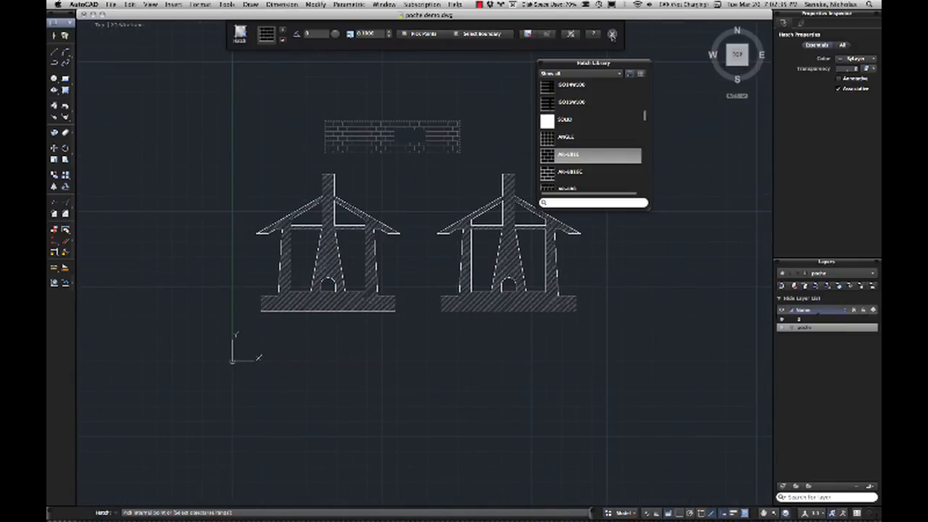
{"action": "left_click", "coordinate": [612, 33]}
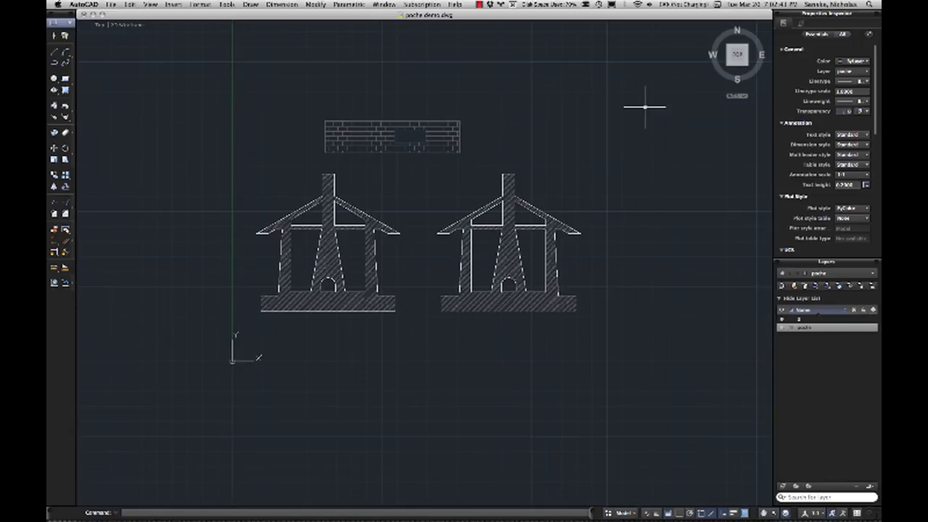
{"action": "scroll", "coordinate": [468, 207], "scroll_direction": "up", "scroll_amount": 2}
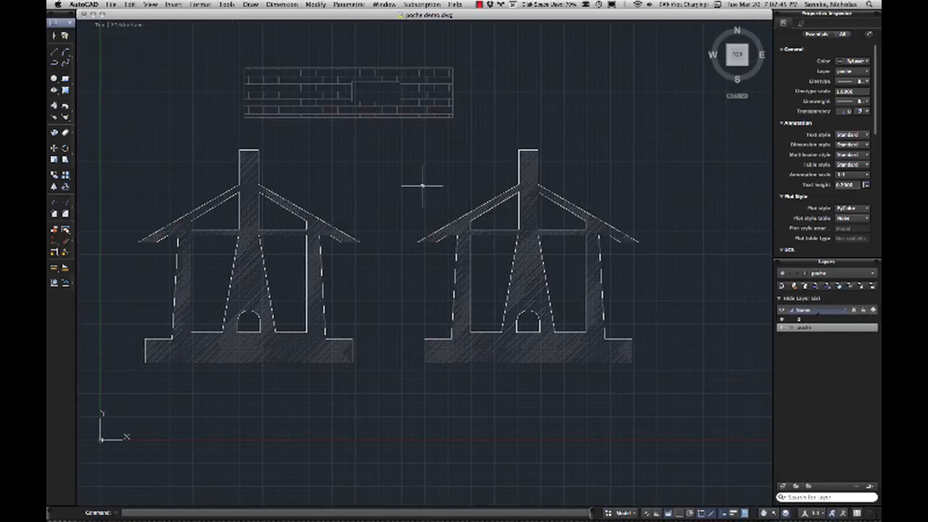
{"action": "scroll", "coordinate": [435, 193], "scroll_direction": "up", "scroll_amount": 1}
{"action": "middle_click_drag", "start_coordinate": [448, 199], "coordinate": [439, 193]}
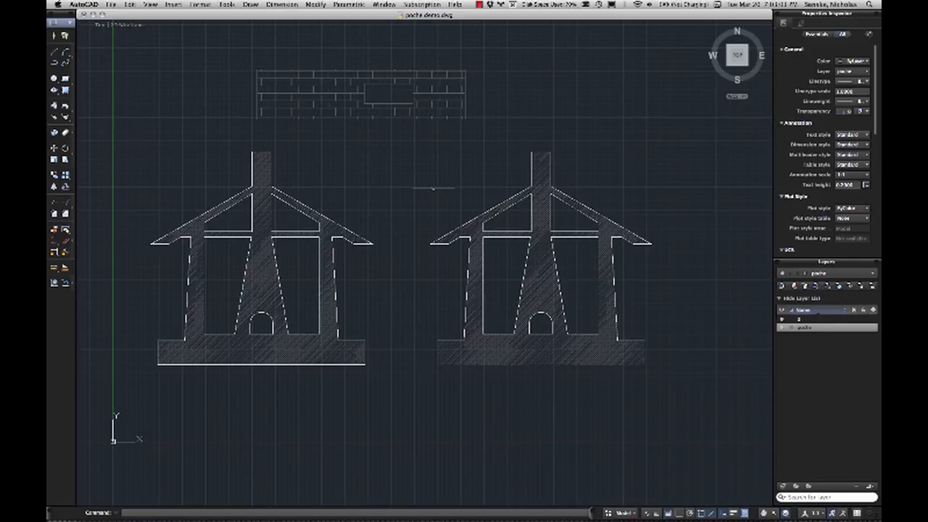
{"action": "left_click", "coordinate": [480, 4]}
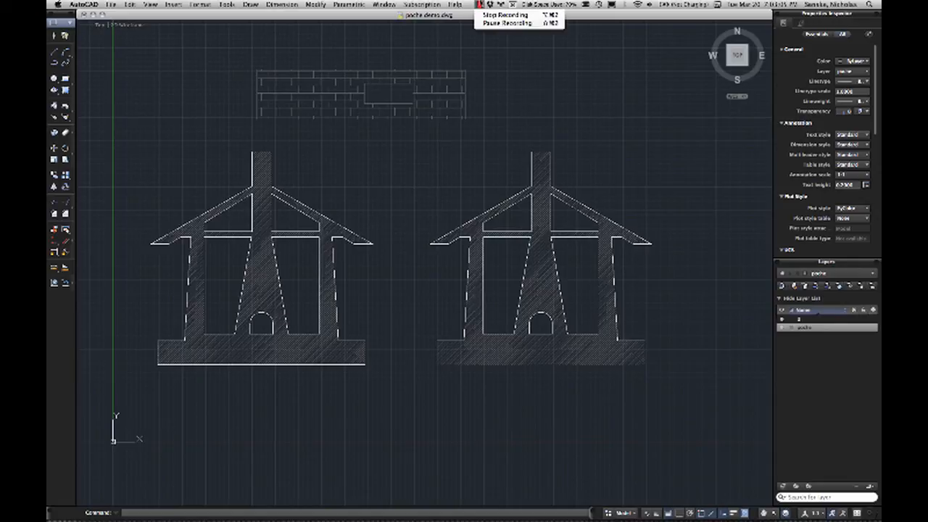
{"action": "left_click", "coordinate": [505, 15]}
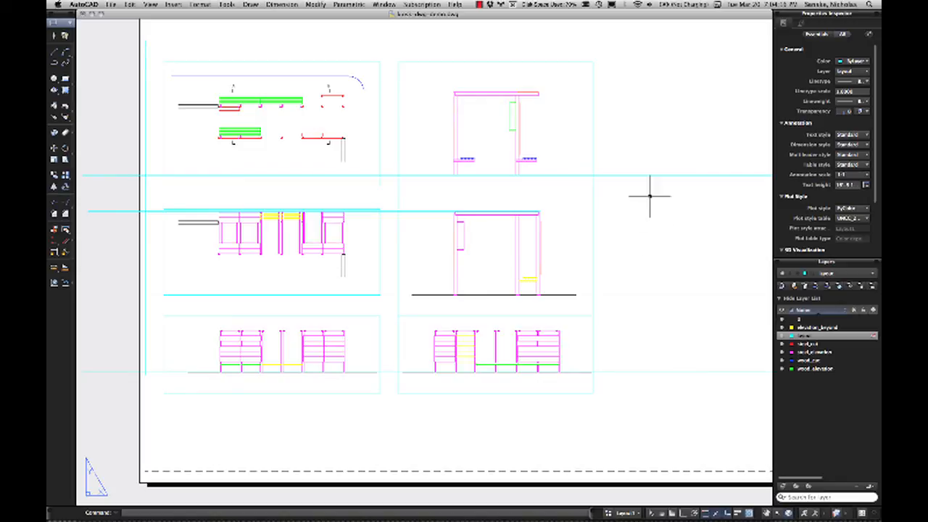
Step: Examine the kiosk drawings in model space, then return to Layout1 and inspect the plan's viewport
{"action": "left_click", "coordinate": [618, 515]}
{"action": "left_click", "coordinate": [631, 461]}
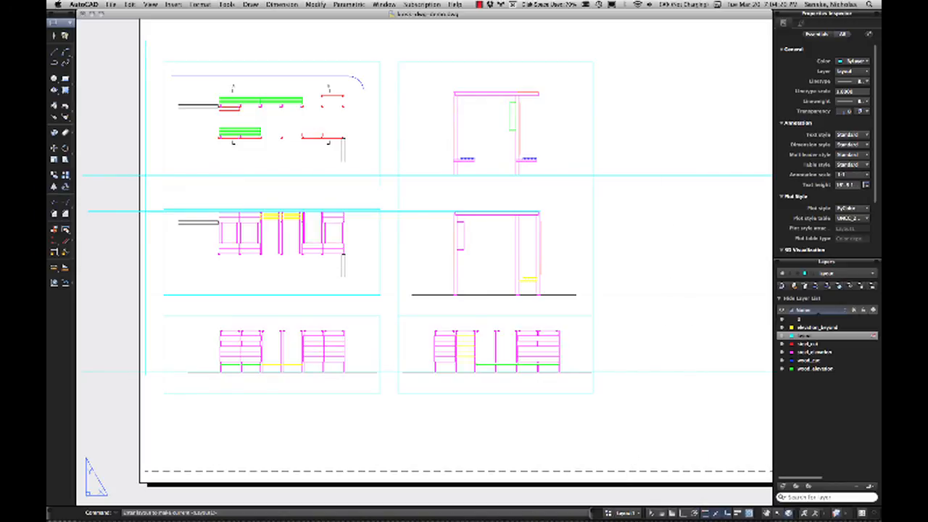
{"action": "middle_click_drag", "start_coordinate": [383, 364], "coordinate": [405, 355]}
{"action": "scroll", "coordinate": [410, 349], "scroll_direction": "down", "scroll_amount": 3}
{"action": "scroll", "coordinate": [616, 308], "scroll_direction": "down", "scroll_amount": 2}
{"action": "middle_click_drag", "start_coordinate": [617, 307], "coordinate": [422, 327]}
{"action": "left_click", "coordinate": [632, 514]}
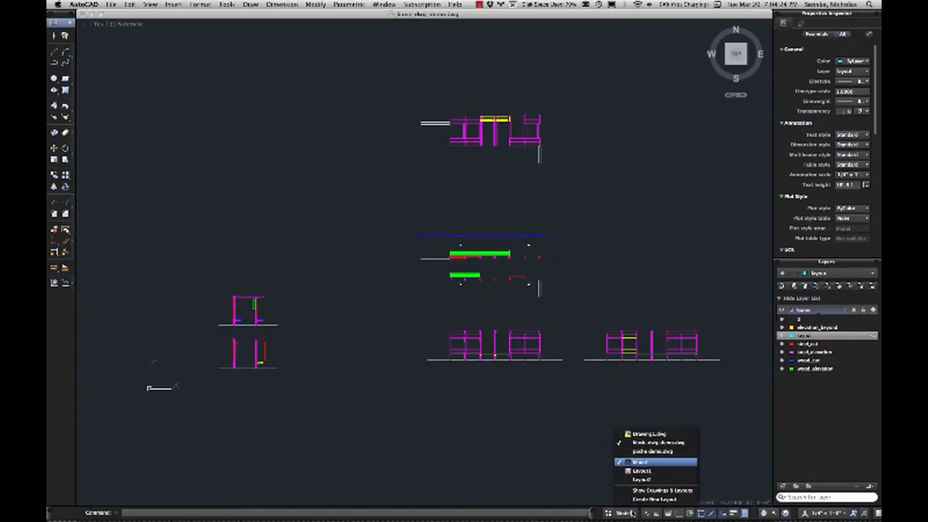
{"action": "left_click", "coordinate": [639, 471]}
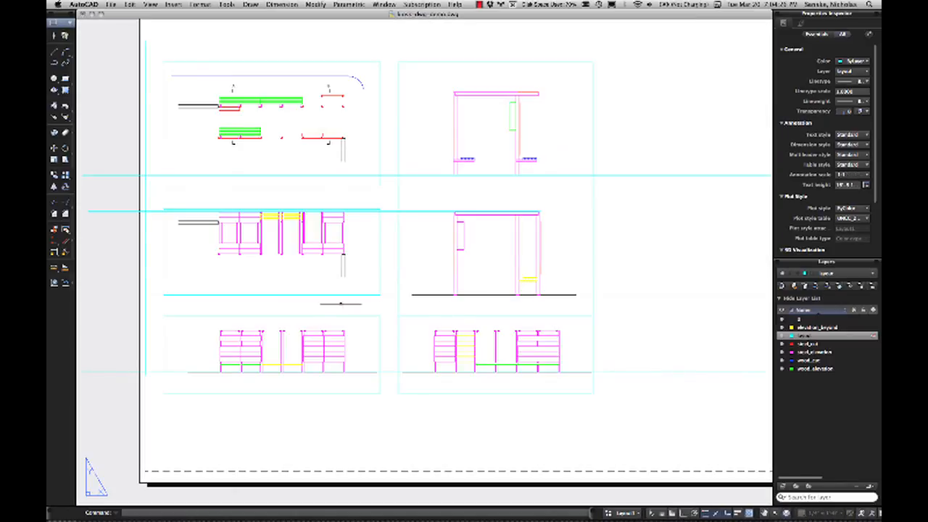
{"action": "left_click", "coordinate": [380, 103]}
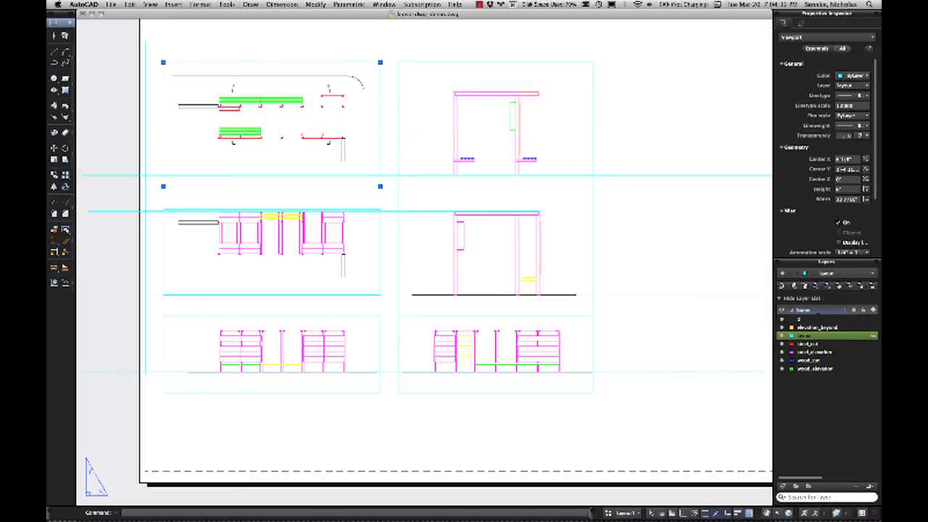
{"action": "key", "text": "Escape"}
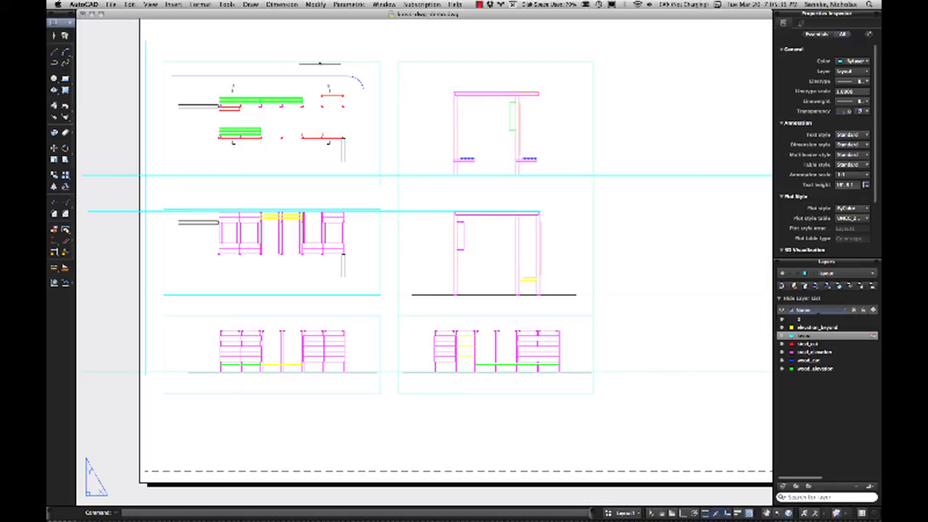
Step: Add multiline text reading PLAN in a text box starting at the lower-left corner of the plan's viewport
{"action": "left_click", "coordinate": [248, 5]}
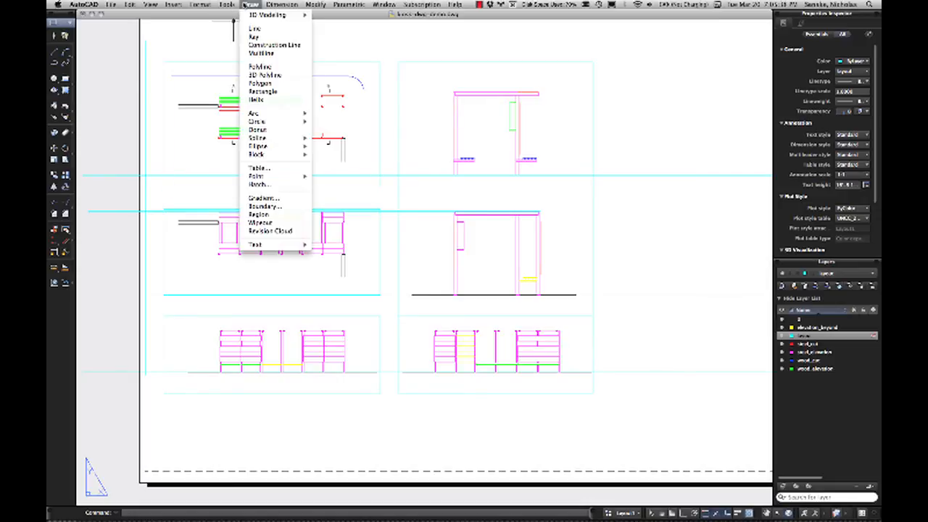
{"action": "mouse_move", "coordinate": [286, 248]}
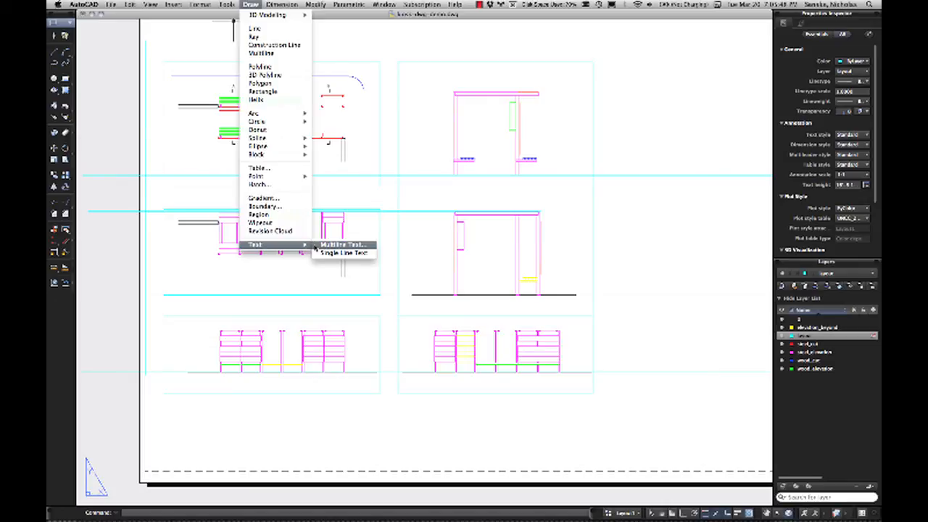
{"action": "left_click", "coordinate": [316, 246]}
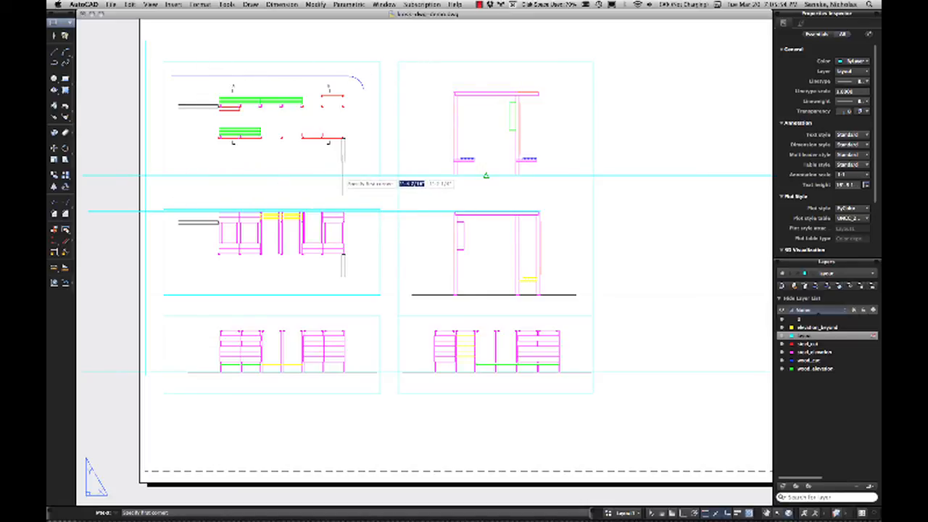
{"action": "scroll", "coordinate": [174, 187], "scroll_direction": "up", "scroll_amount": 3}
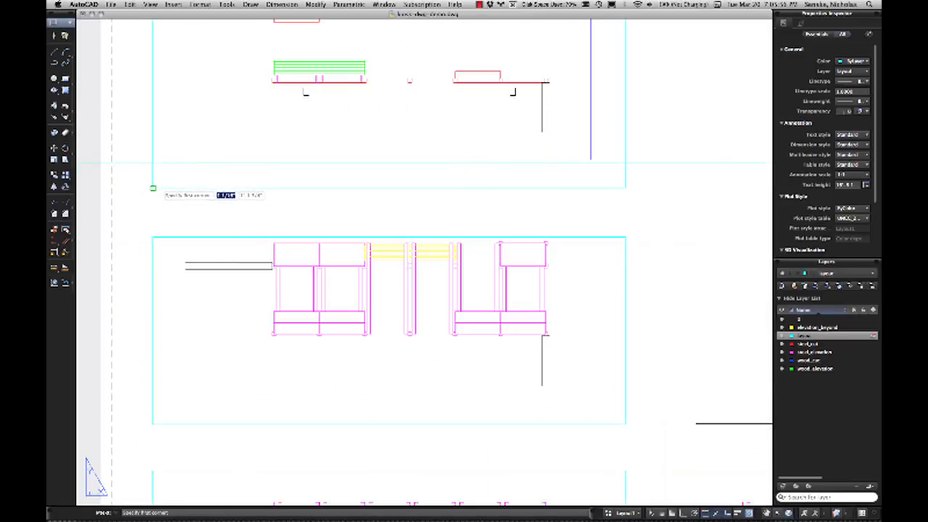
{"action": "left_click", "coordinate": [152, 188]}
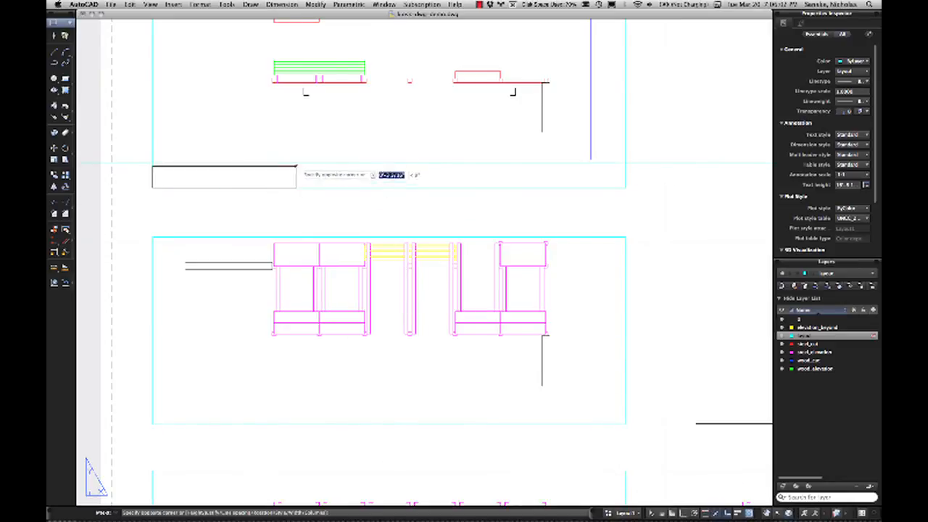
{"action": "left_click", "coordinate": [305, 168]}
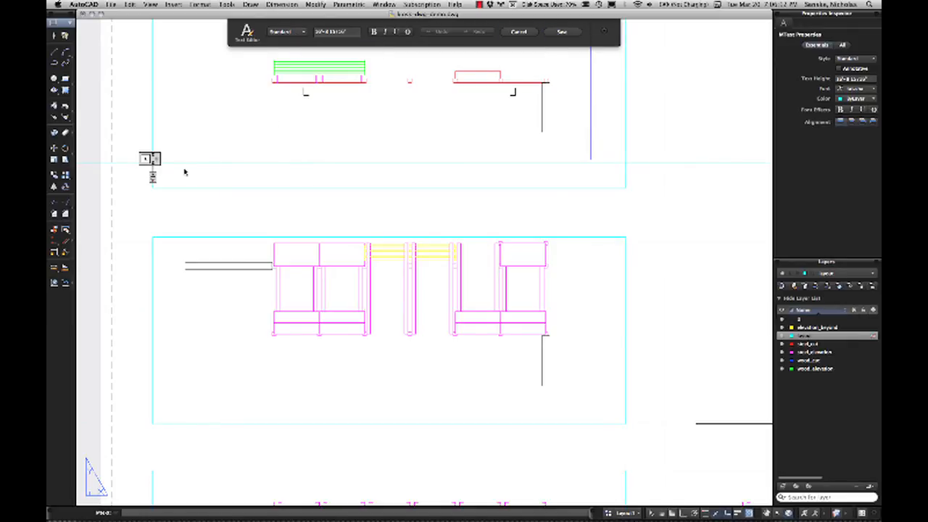
{"action": "type", "text": "Pla"}
{"action": "type", "text": "P"}
{"action": "type", "text": "la"}
{"action": "type", "text": "AN"}
Step: Set the height of the PLAN text to 1/4 inch
{"action": "scroll", "coordinate": [150, 177], "scroll_direction": "up", "scroll_amount": 10}
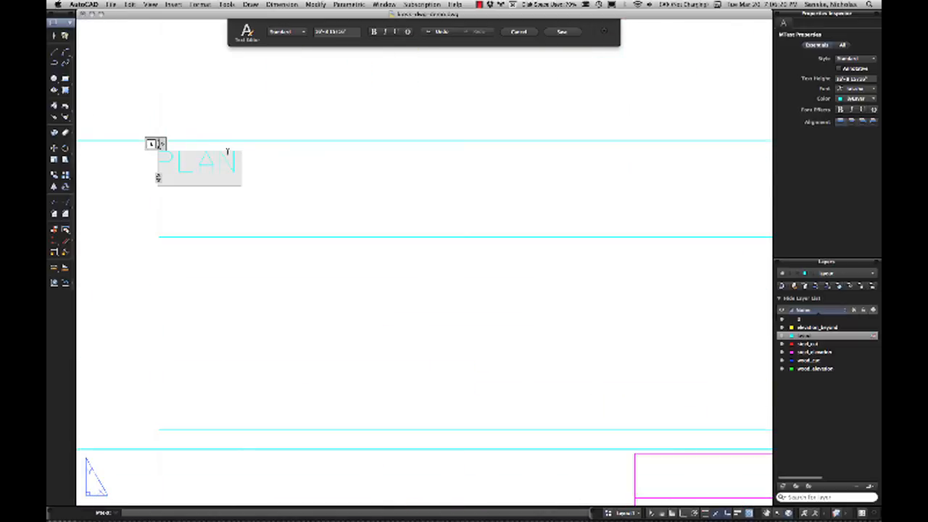
{"action": "scroll", "coordinate": [195, 159], "scroll_direction": "down", "scroll_amount": 6}
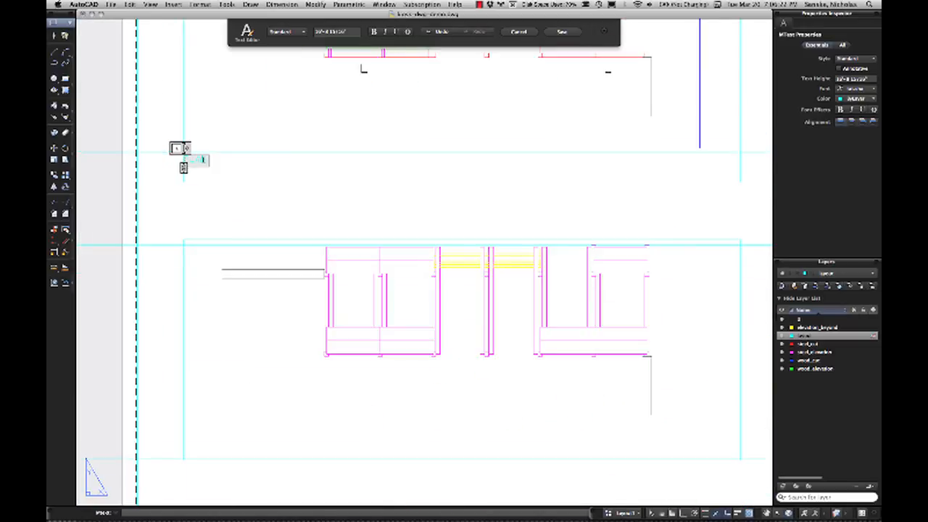
{"action": "left_click_drag", "start_coordinate": [208, 161], "coordinate": [171, 159]}
{"action": "left_click_drag", "start_coordinate": [349, 32], "coordinate": [318, 33]}
{"action": "left_click", "coordinate": [322, 34]}
{"action": "scroll", "coordinate": [440, 108], "scroll_direction": "up", "scroll_amount": 2}
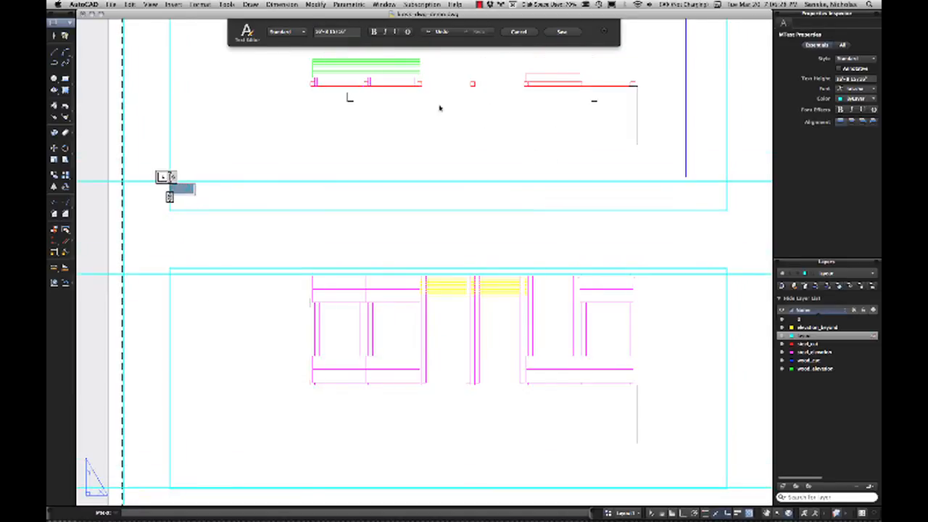
{"action": "double_click", "coordinate": [350, 32]}
{"action": "type", "text": "1/4"}
{"action": "key", "text": "Return"}
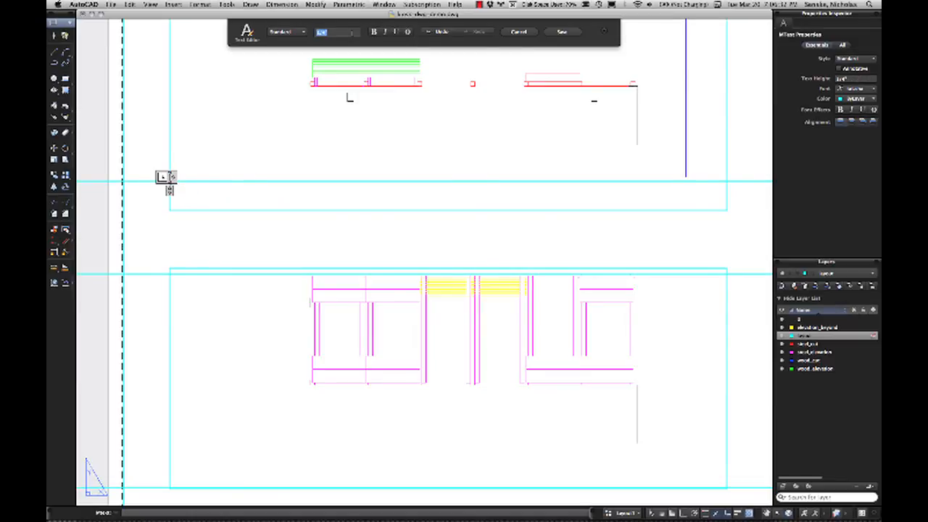
Step: Change the PLAN text's font to Helvetica and save the text
{"action": "middle_click_drag", "start_coordinate": [279, 207], "coordinate": [348, 222]}
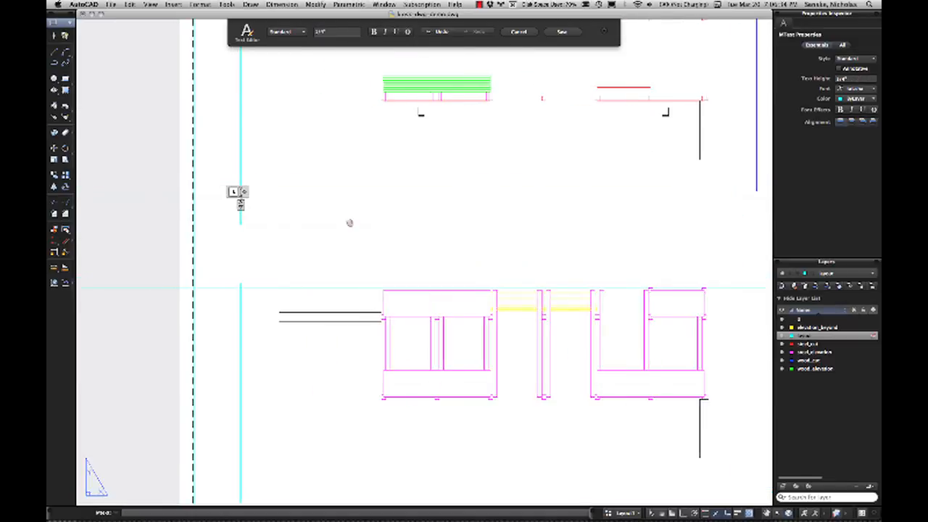
{"action": "scroll", "coordinate": [348, 221], "scroll_direction": "down", "scroll_amount": 2}
{"action": "scroll", "coordinate": [264, 208], "scroll_direction": "up", "scroll_amount": 7}
{"action": "scroll", "coordinate": [285, 207], "scroll_direction": "up", "scroll_amount": 7}
{"action": "scroll", "coordinate": [365, 190], "scroll_direction": "down", "scroll_amount": 8}
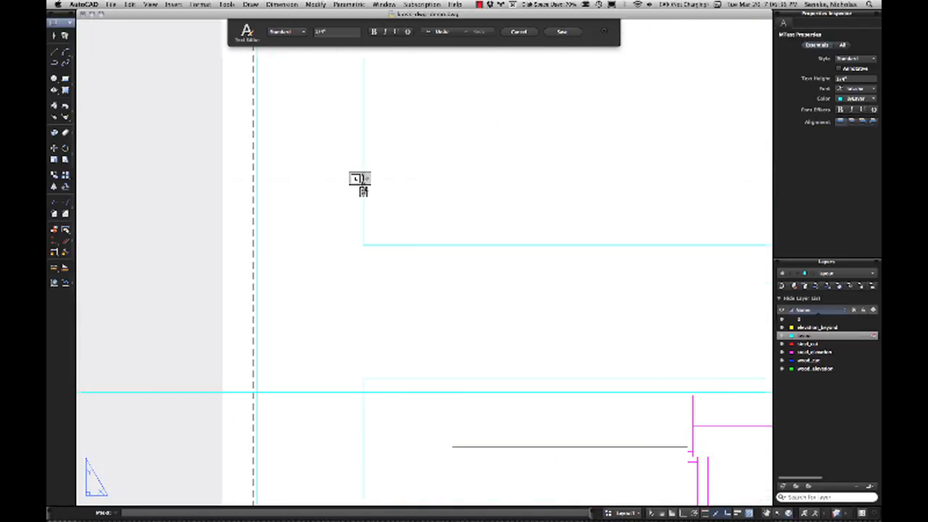
{"action": "scroll", "coordinate": [422, 190], "scroll_direction": "down", "scroll_amount": 5}
{"action": "middle_click_drag", "start_coordinate": [456, 198], "coordinate": [334, 210]}
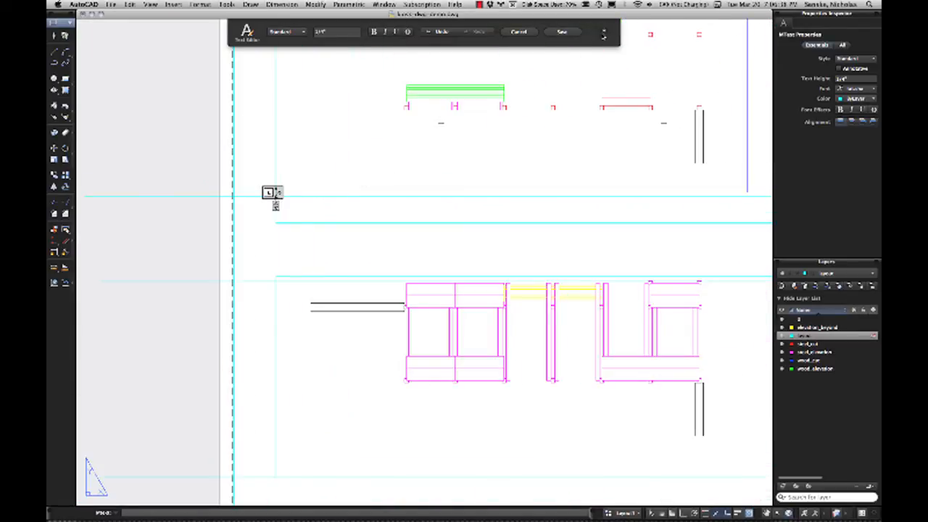
{"action": "left_click", "coordinate": [604, 34]}
{"action": "left_click", "coordinate": [306, 53]}
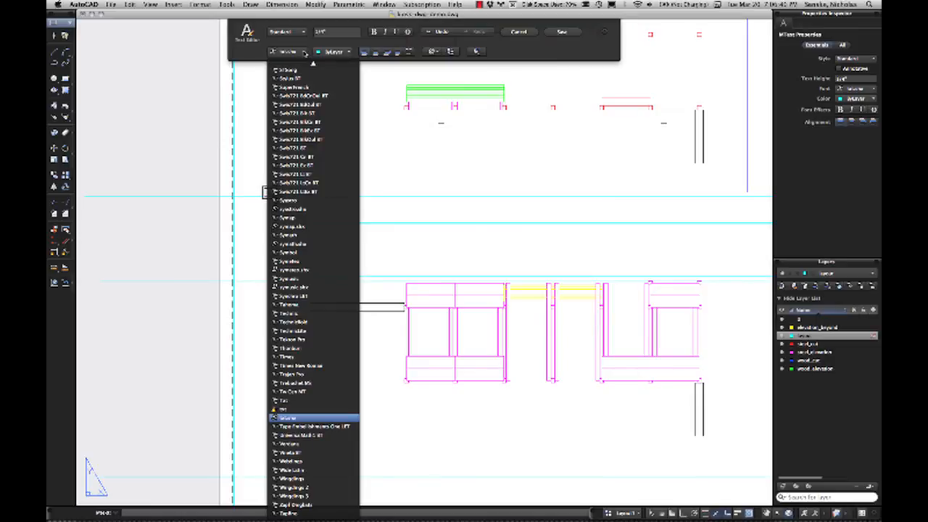
{"action": "scroll", "coordinate": [338, 353], "scroll_direction": "up", "scroll_amount": 10}
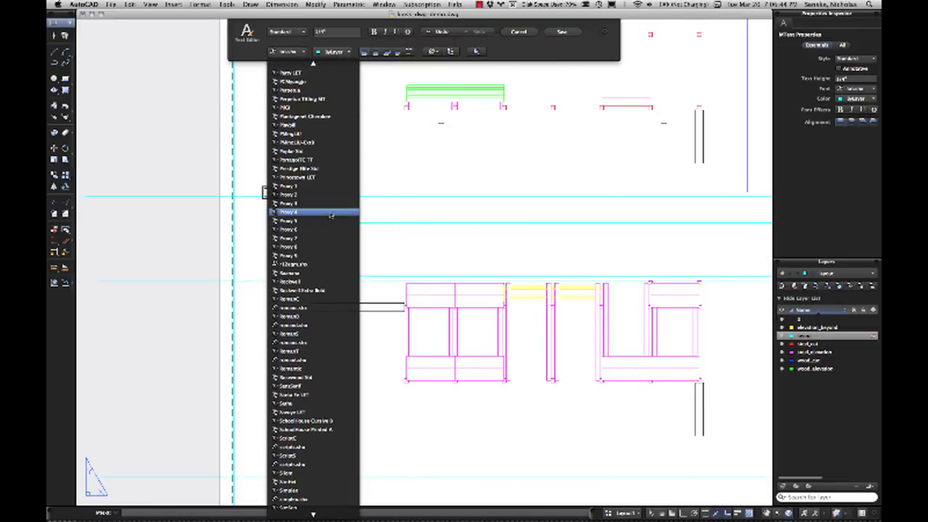
{"action": "scroll", "coordinate": [333, 203], "scroll_direction": "up", "scroll_amount": 8}
{"action": "scroll", "coordinate": [334, 199], "scroll_direction": "up", "scroll_amount": 10}
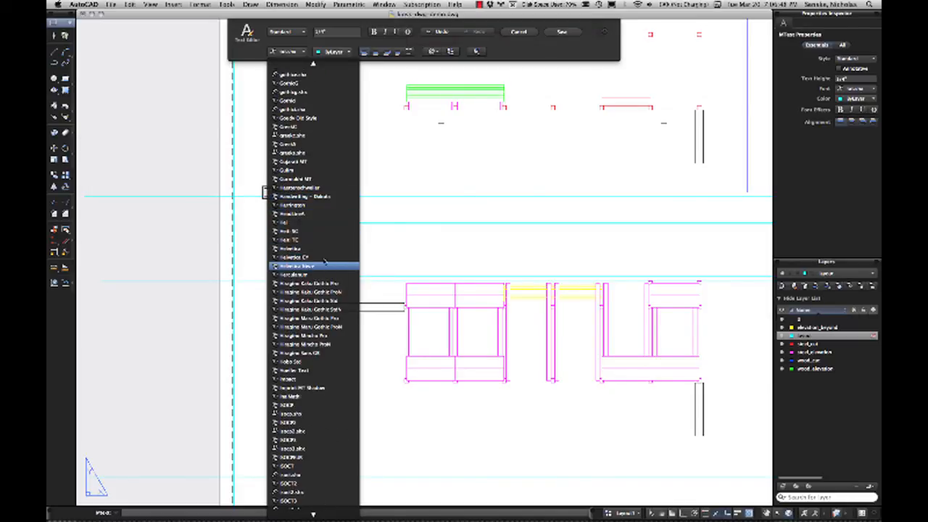
{"action": "left_click", "coordinate": [327, 250]}
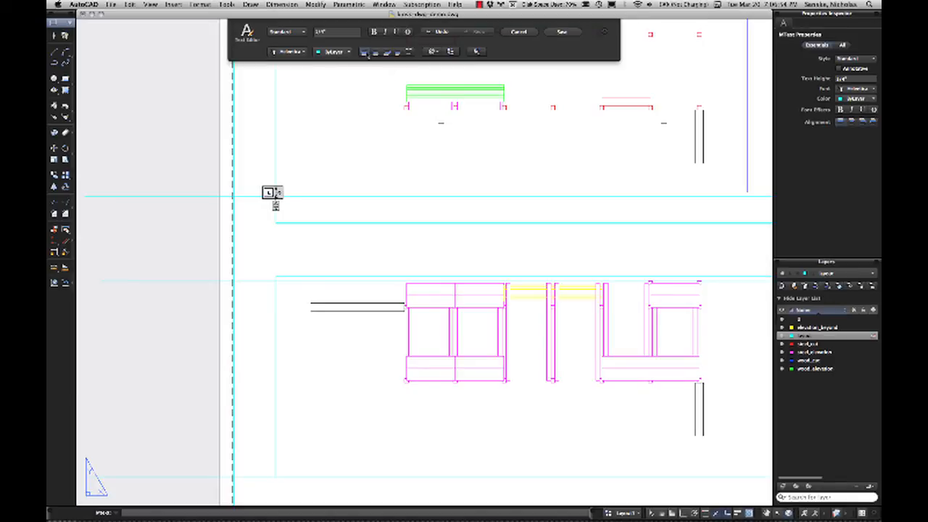
{"action": "left_click", "coordinate": [563, 34]}
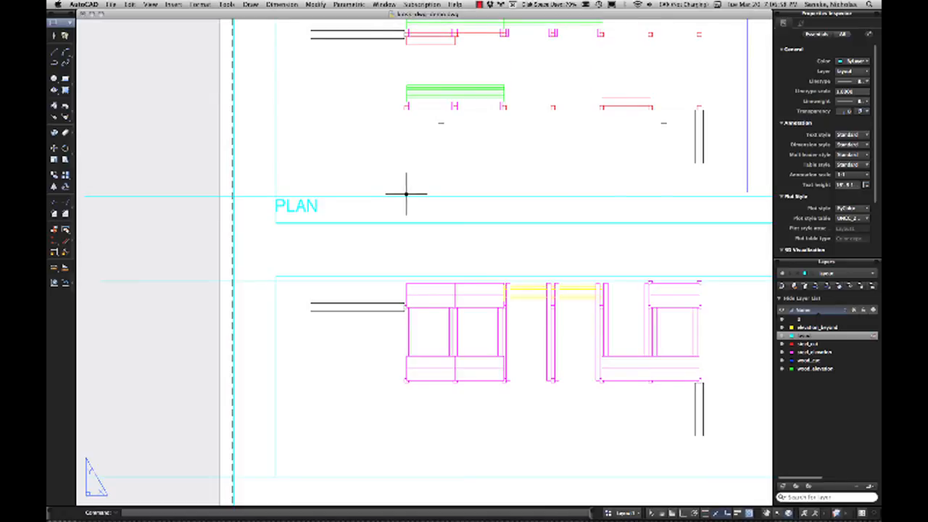
Step: Edit the PLAN label to make its text bold and save the change
{"action": "middle_click_drag", "start_coordinate": [470, 182], "coordinate": [404, 192]}
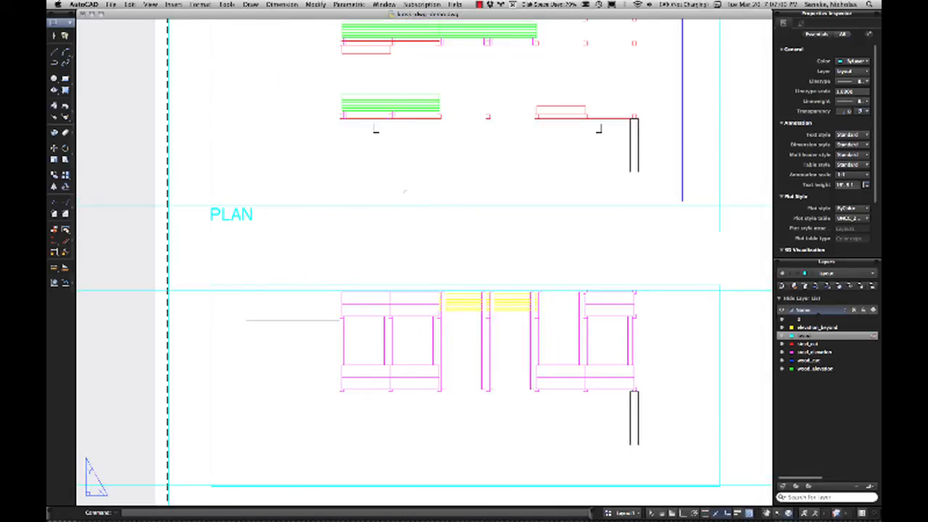
{"action": "scroll", "coordinate": [410, 197], "scroll_direction": "down", "scroll_amount": 1}
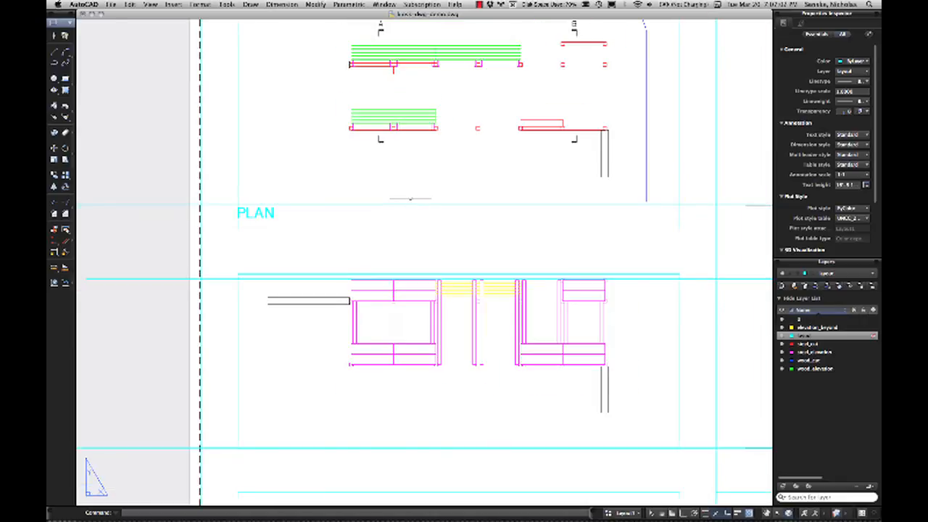
{"action": "scroll", "coordinate": [442, 200], "scroll_direction": "down", "scroll_amount": 1}
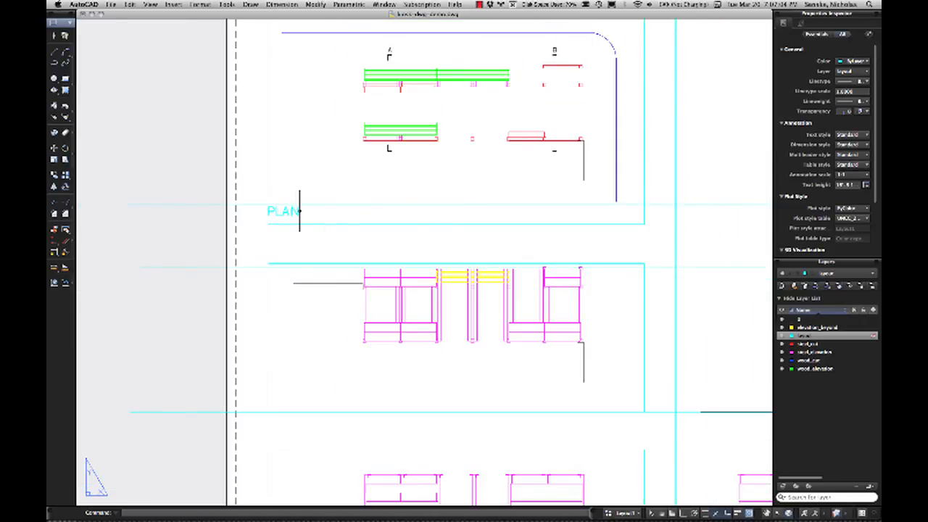
{"action": "scroll", "coordinate": [410, 210], "scroll_direction": "down", "scroll_amount": 1}
{"action": "middle_click_drag", "start_coordinate": [434, 213], "coordinate": [355, 211]}
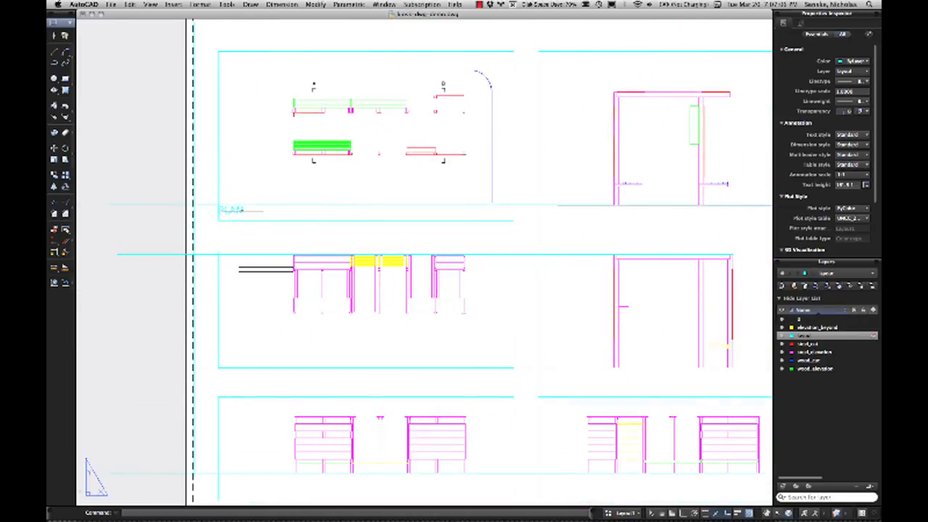
{"action": "left_click", "coordinate": [236, 210]}
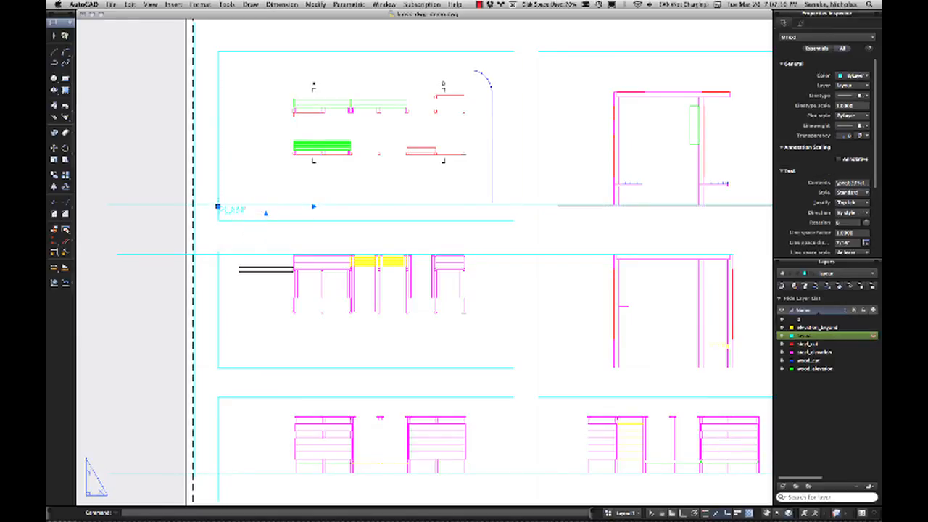
{"action": "double_click", "coordinate": [238, 210]}
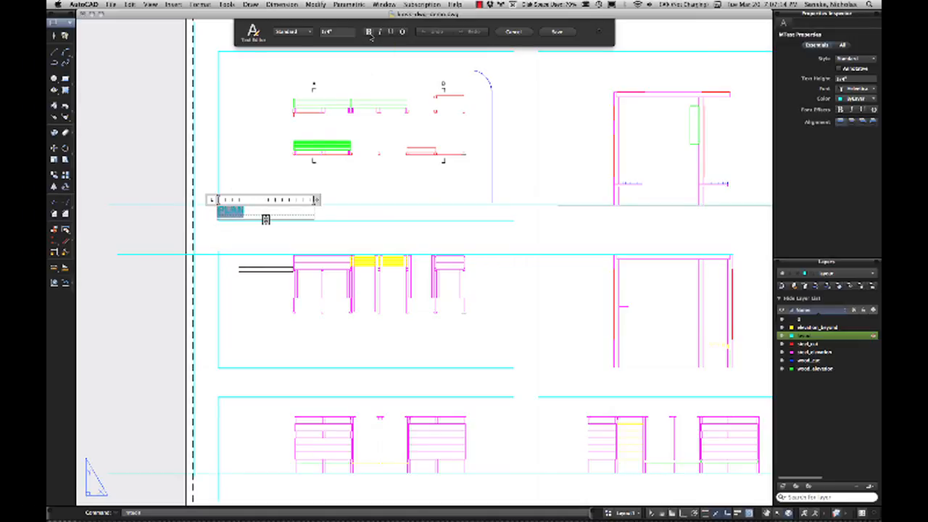
{"action": "left_click", "coordinate": [557, 31]}
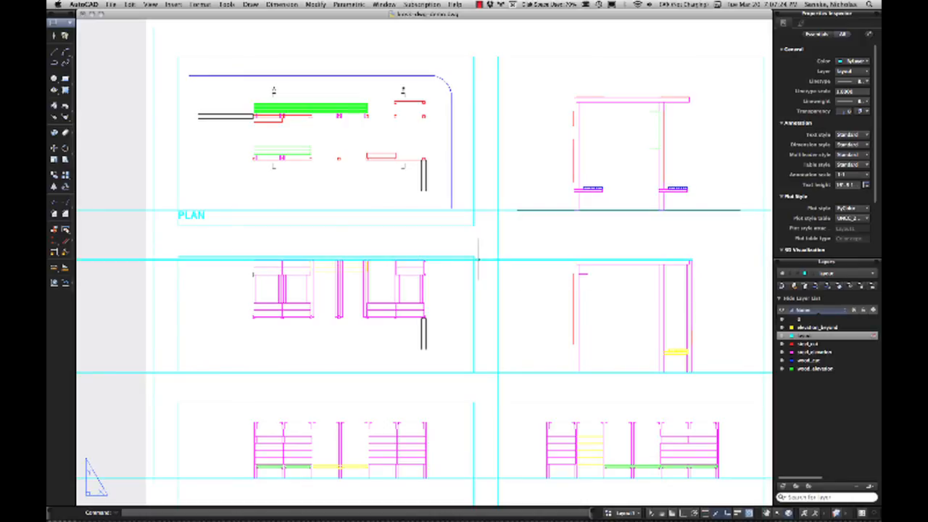
Step: Move the PLAN label to layer 0 and deselect it
{"action": "scroll", "coordinate": [505, 235], "scroll_direction": "down", "scroll_amount": 3}
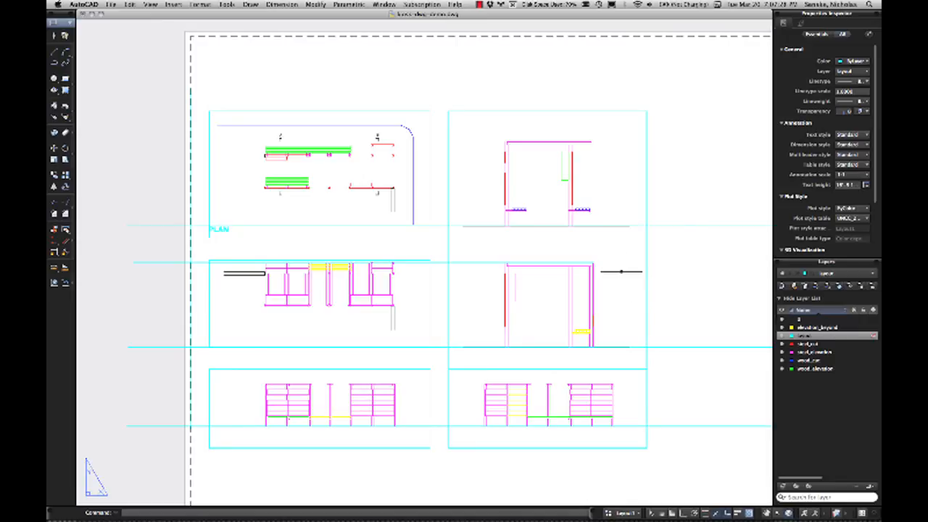
{"action": "left_click", "coordinate": [218, 229]}
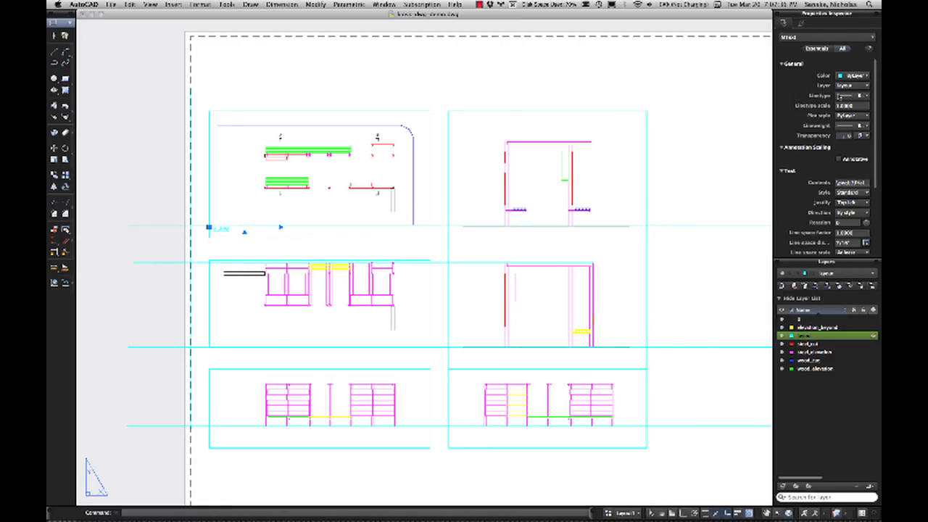
{"action": "left_click", "coordinate": [842, 87]}
{"action": "left_click", "coordinate": [842, 97]}
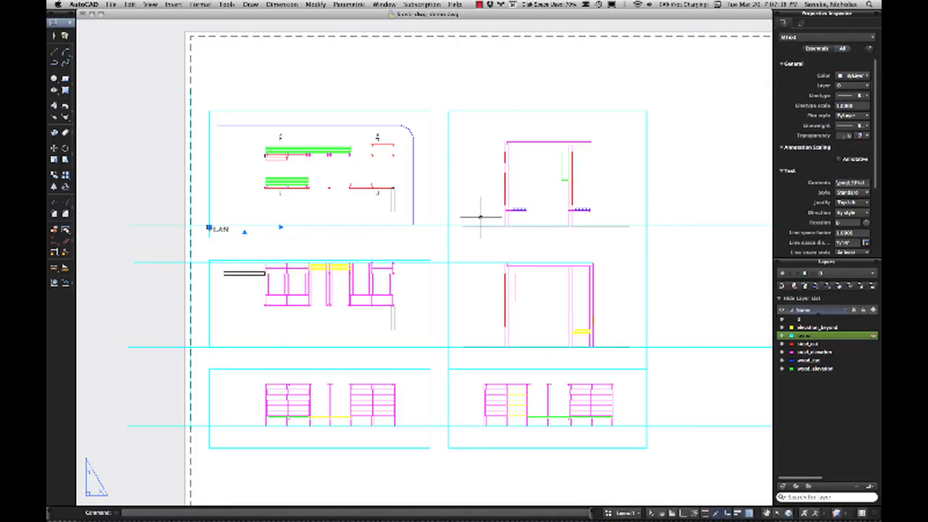
{"action": "key", "text": "F1"}
{"action": "key", "text": "Escape"}
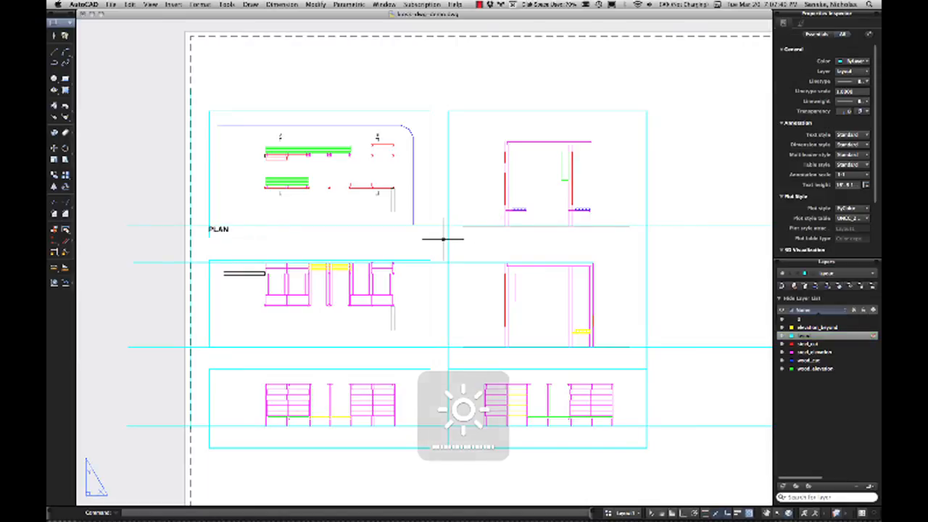
{"action": "scroll", "coordinate": [217, 224], "scroll_direction": "up", "scroll_amount": 5}
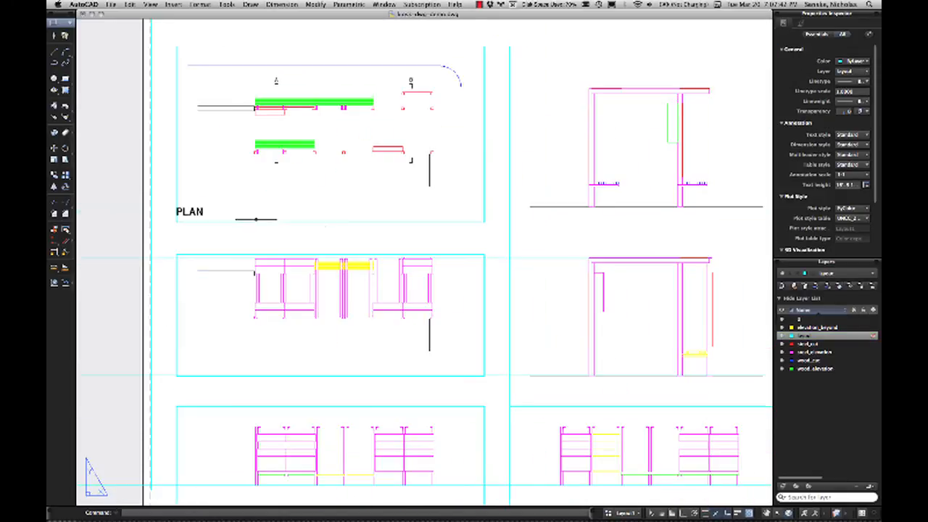
{"action": "scroll", "coordinate": [336, 225], "scroll_direction": "down", "scroll_amount": 2}
{"action": "middle_click_drag", "start_coordinate": [451, 222], "coordinate": [404, 227]}
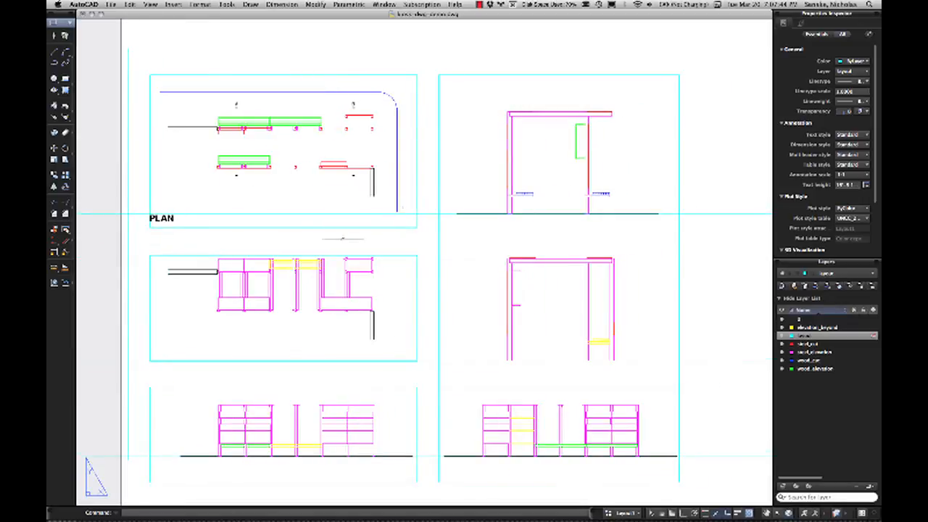
{"action": "scroll", "coordinate": [232, 232], "scroll_direction": "down", "scroll_amount": 3}
{"action": "scroll", "coordinate": [207, 232], "scroll_direction": "up", "scroll_amount": 2}
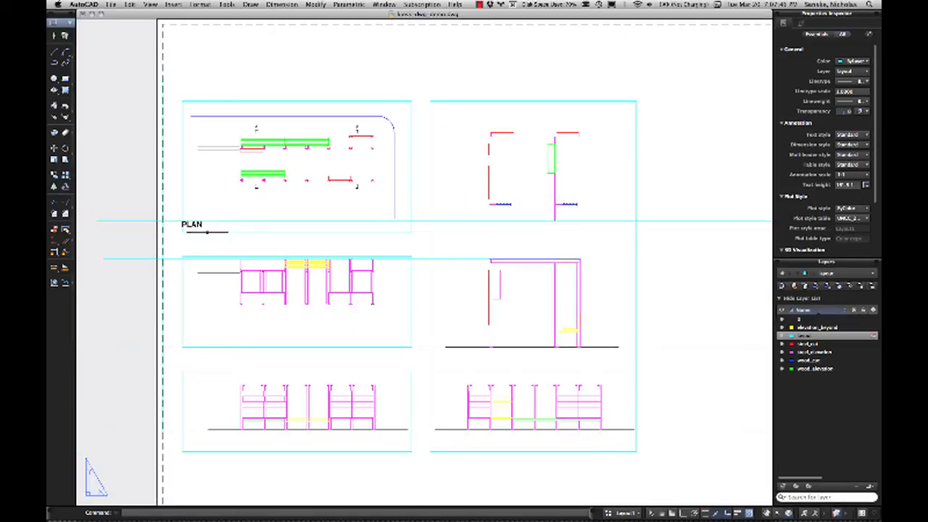
{"action": "double_click", "coordinate": [196, 222]}
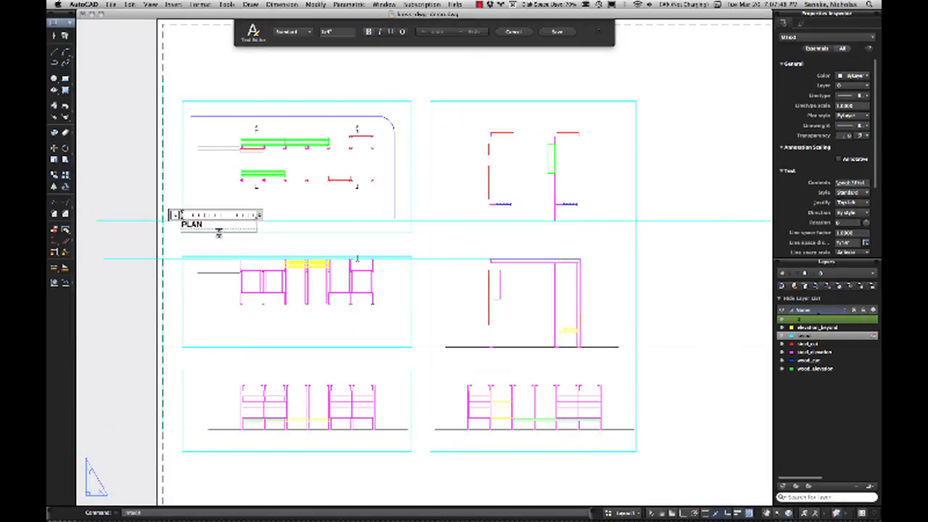
{"action": "left_click", "coordinate": [357, 259]}
{"action": "scroll", "coordinate": [384, 251], "scroll_direction": "down", "scroll_amount": 3}
{"action": "middle_click_drag", "start_coordinate": [455, 236], "coordinate": [427, 234]}
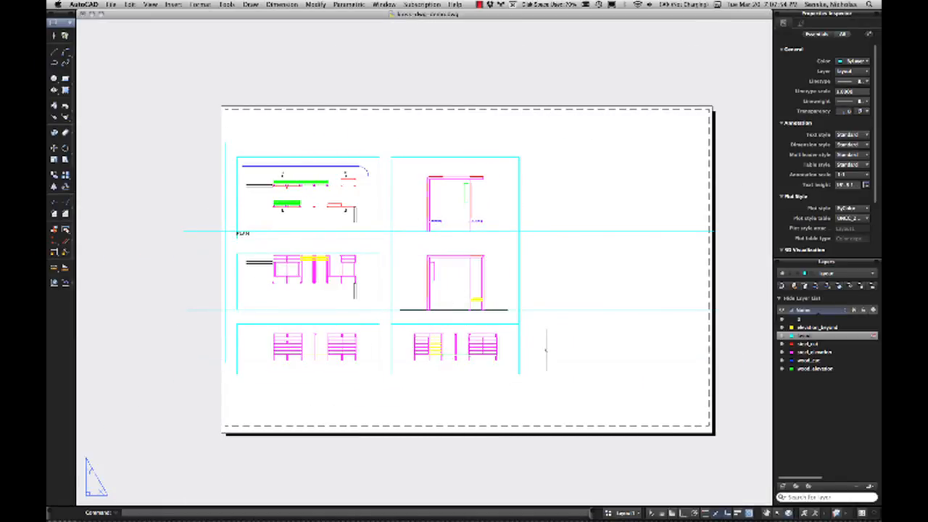
{"action": "scroll", "coordinate": [297, 235], "scroll_direction": "up", "scroll_amount": 3}
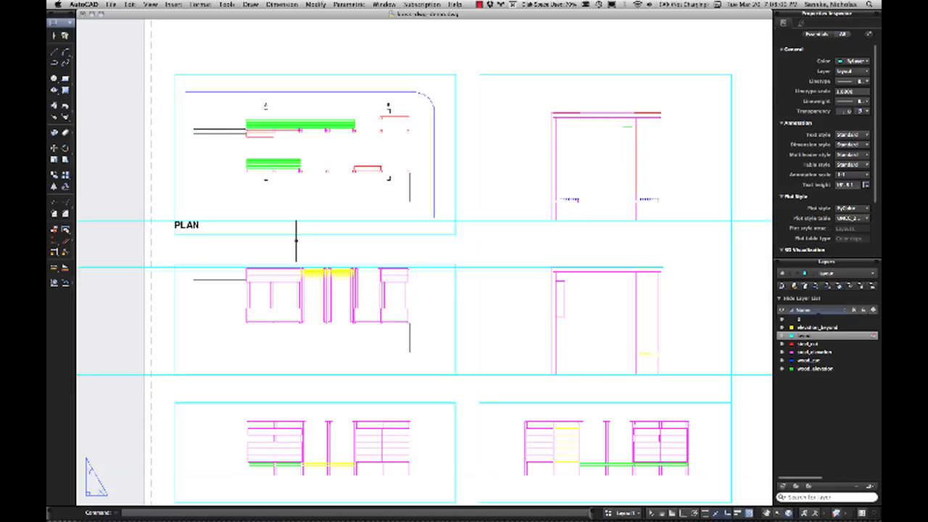
Step: Open the PLAN label for editing, select its text, display the additional formatting options, and save it
{"action": "double_click", "coordinate": [188, 226]}
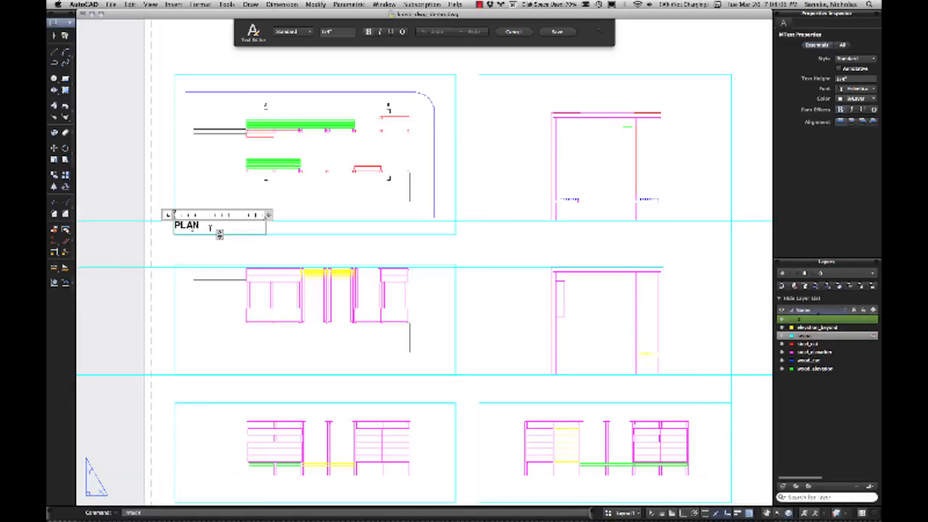
{"action": "left_click_drag", "start_coordinate": [209, 227], "coordinate": [163, 230]}
{"action": "left_click", "coordinate": [368, 32]}
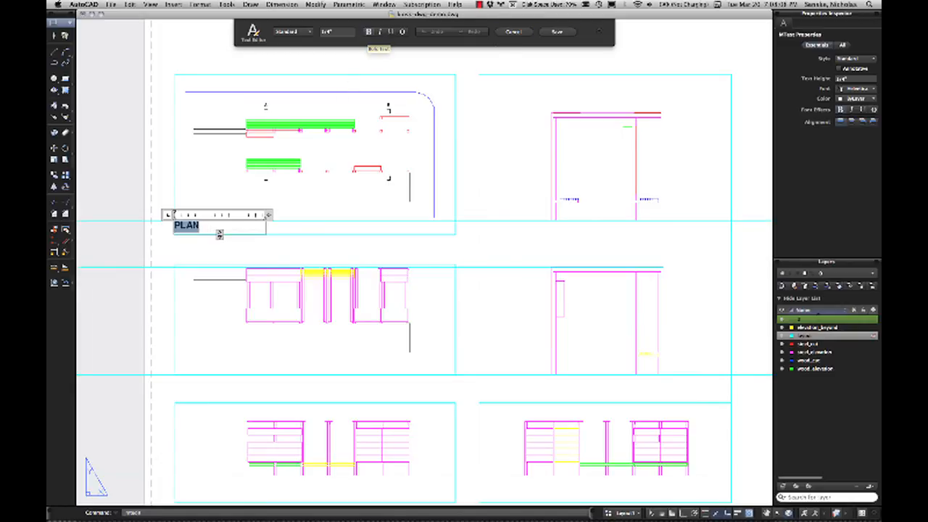
{"action": "left_click", "coordinate": [597, 33]}
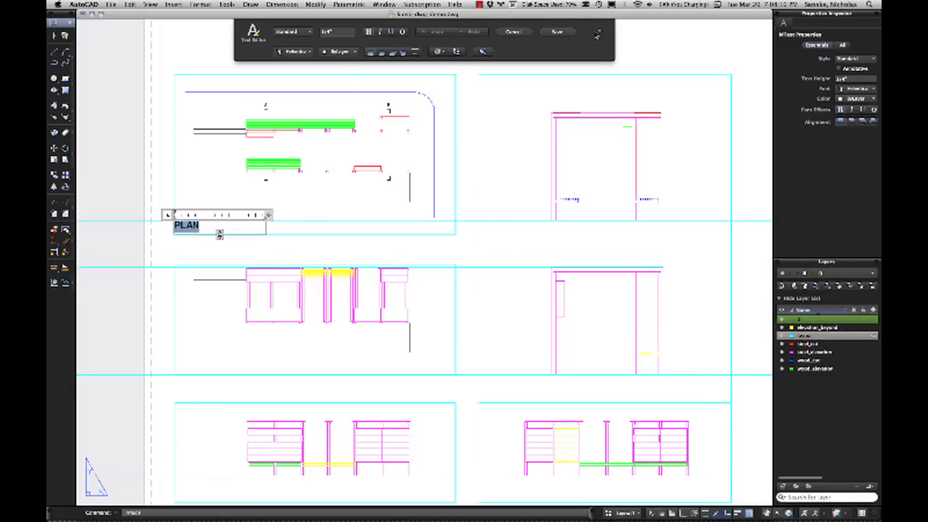
{"action": "left_click", "coordinate": [557, 32]}
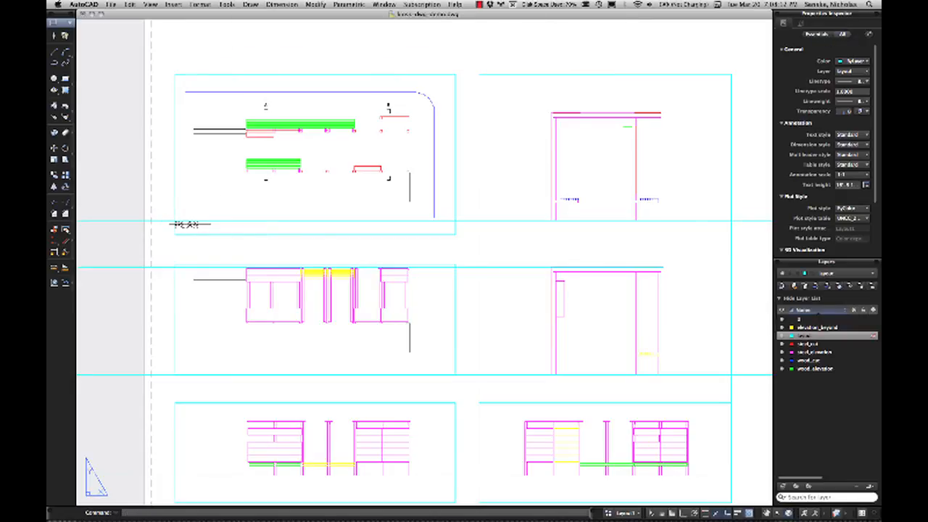
Step: Copy the PLAN label to the same aligned position below the middle and lowest drawings of the first column
{"action": "left_click", "coordinate": [190, 224]}
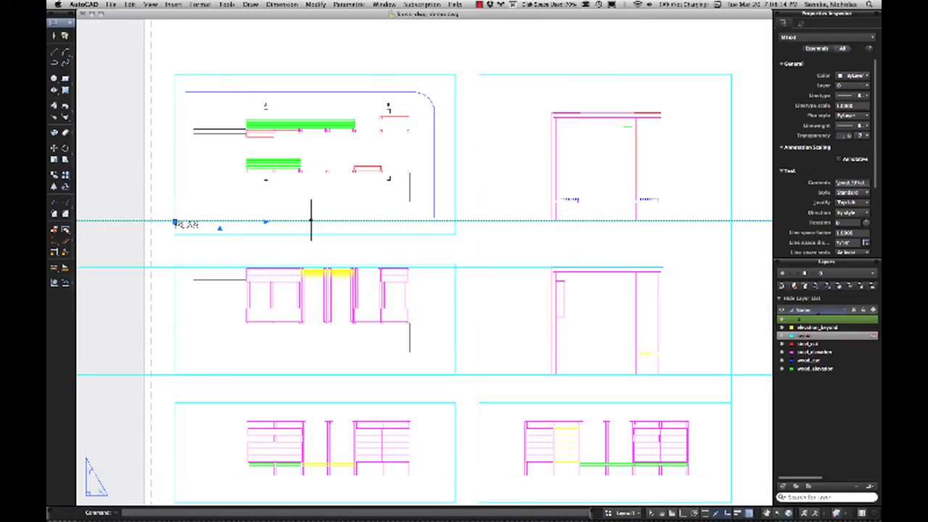
{"action": "middle_click_drag", "start_coordinate": [316, 234], "coordinate": [291, 232]}
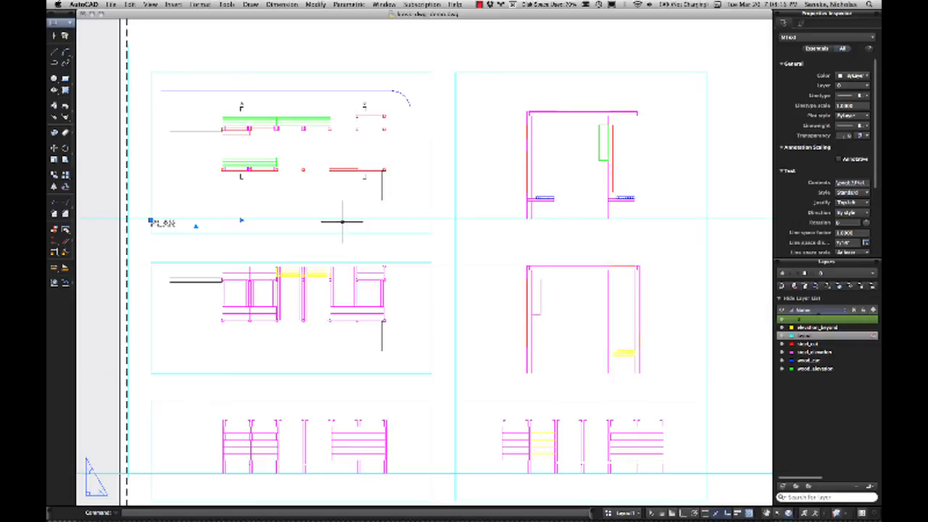
{"action": "key", "text": "Return"}
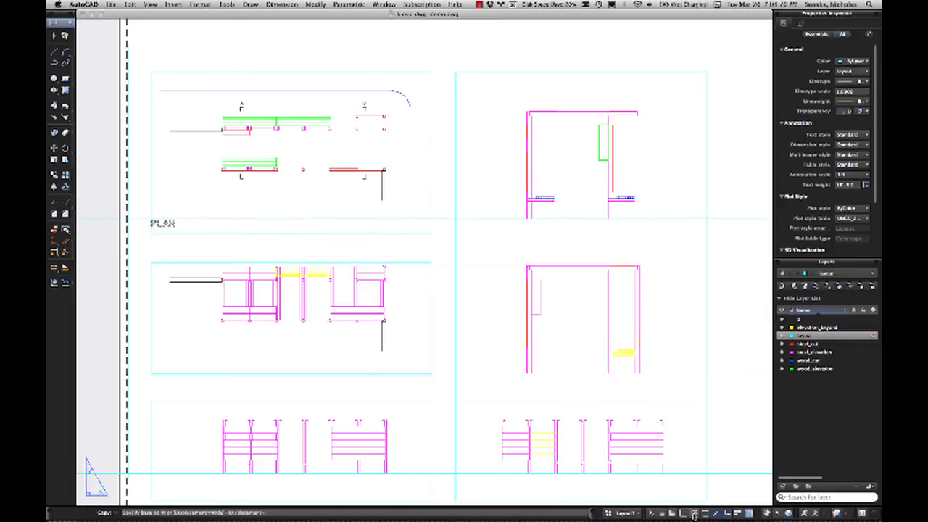
{"action": "left_click", "coordinate": [151, 228]}
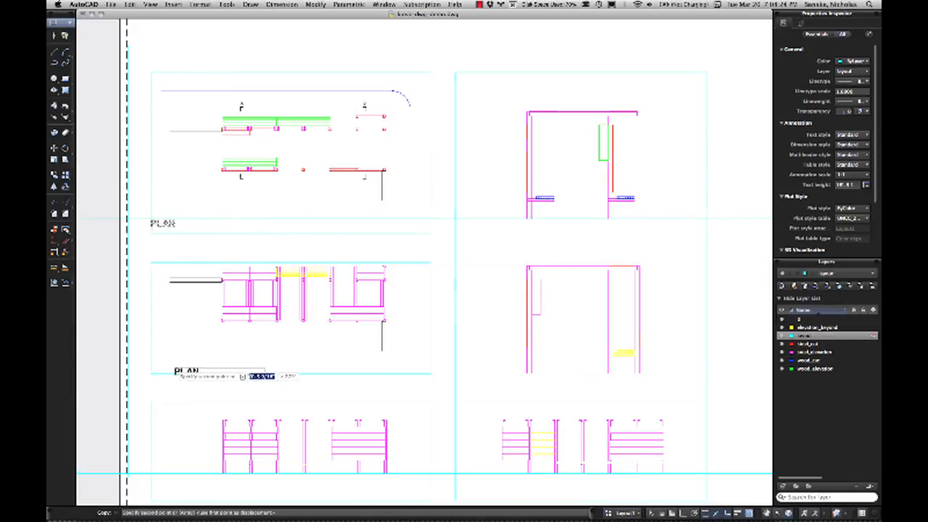
{"action": "scroll", "coordinate": [174, 370], "scroll_direction": "down", "scroll_amount": 2}
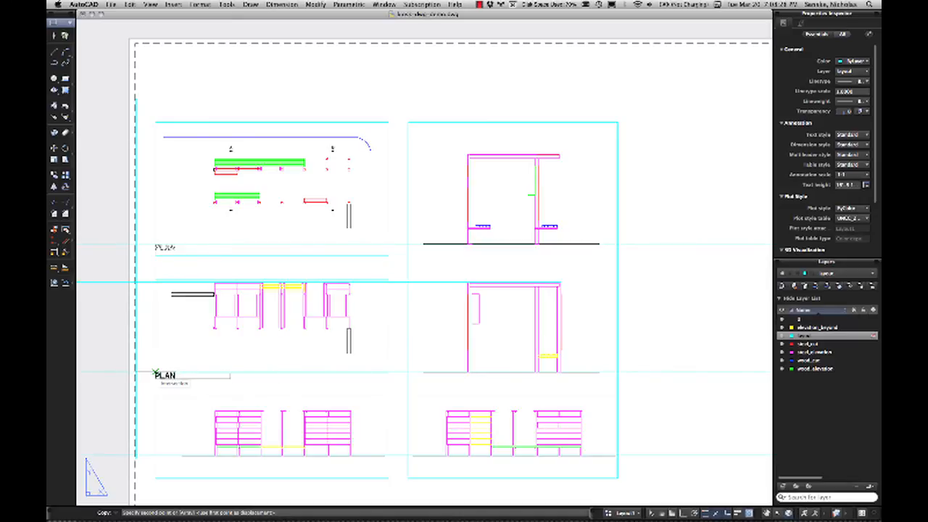
{"action": "left_click", "coordinate": [154, 372]}
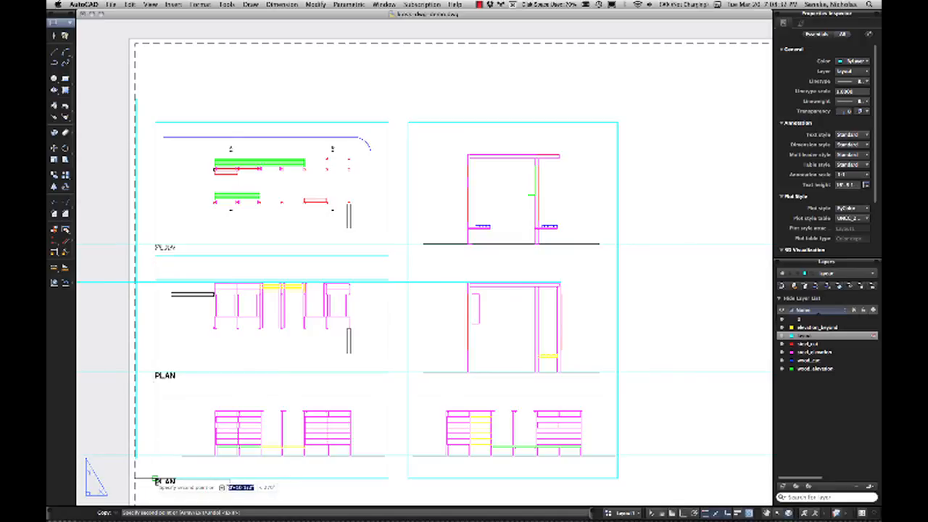
{"action": "left_click", "coordinate": [154, 480]}
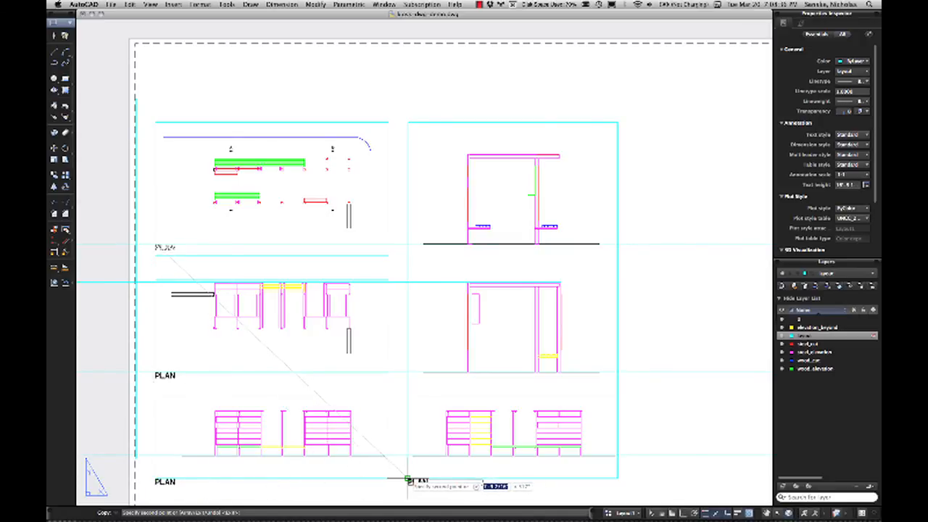
Step: Place three more copies of the PLAN label below the drawings in the second column and end the copying
{"action": "left_click", "coordinate": [408, 480]}
{"action": "left_click", "coordinate": [408, 373]}
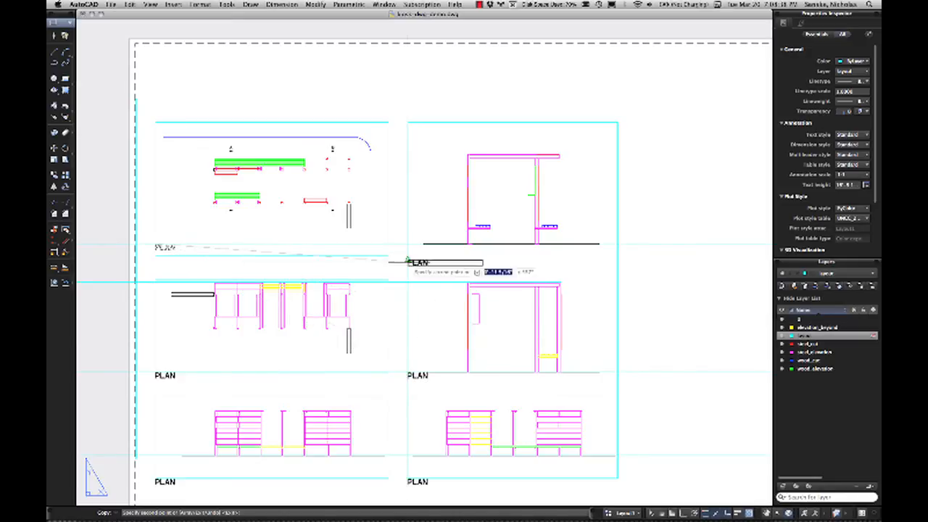
{"action": "left_click", "coordinate": [408, 246]}
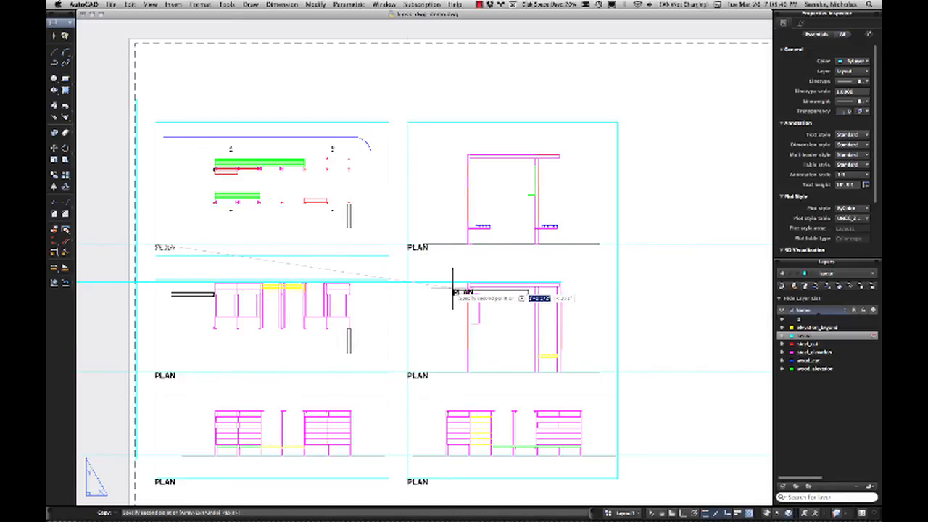
{"action": "scroll", "coordinate": [452, 290], "scroll_direction": "down", "scroll_amount": 2}
{"action": "key", "text": "Escape"}
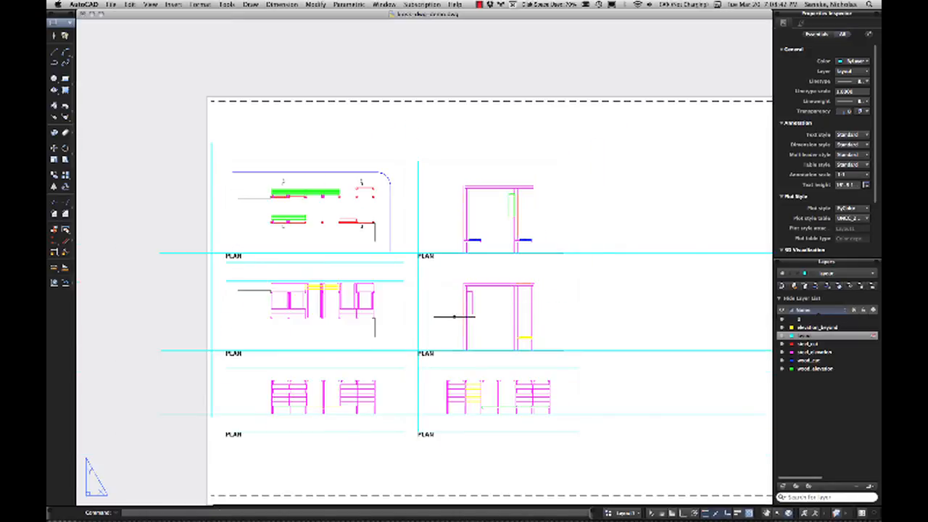
Step: Move all six PLAN labels together slightly straight down, away from the viewport and alignment lines
{"action": "left_click", "coordinate": [426, 353]}
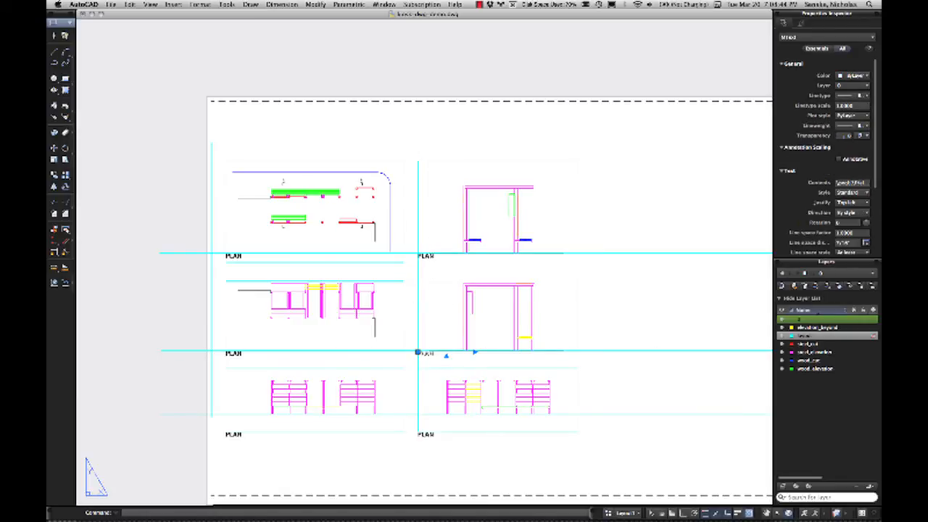
{"action": "left_click", "coordinate": [426, 255]}
{"action": "left_click", "coordinate": [426, 433]}
{"action": "left_click", "coordinate": [226, 434]}
{"action": "left_click", "coordinate": [234, 353]}
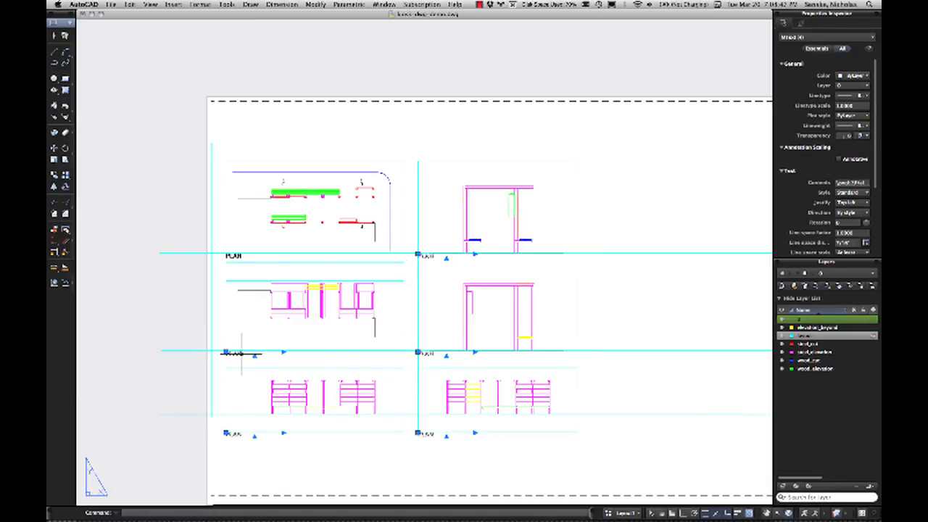
{"action": "left_click", "coordinate": [234, 255]}
{"action": "type", "text": "move"}
{"action": "key", "text": "Return"}
{"action": "scroll", "coordinate": [515, 262], "scroll_direction": "up", "scroll_amount": 5}
{"action": "left_click", "coordinate": [430, 264]}
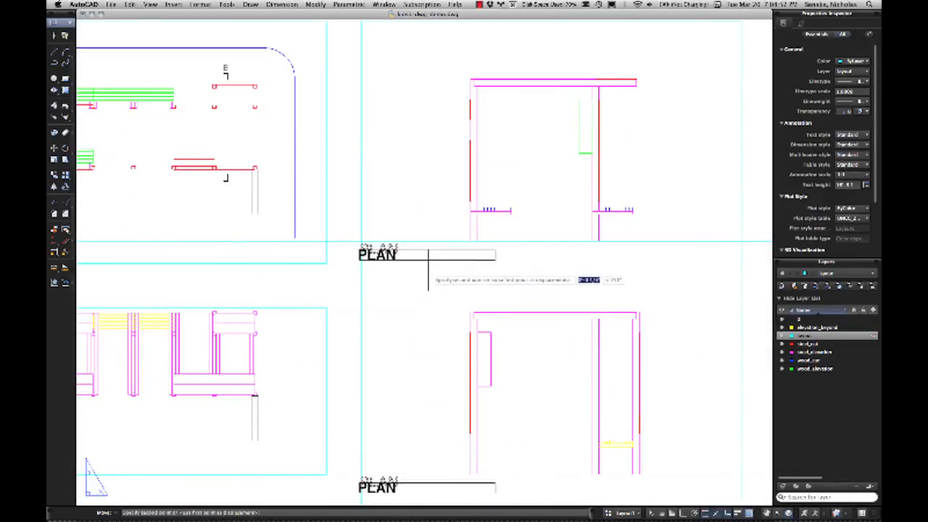
{"action": "left_click", "coordinate": [430, 274]}
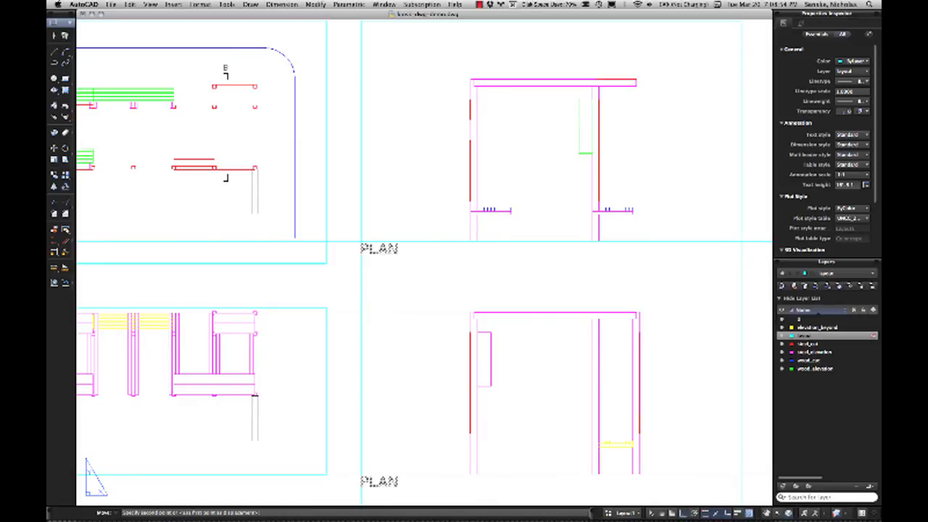
Step: Change the label below the middle drawing of the first column to ROOF PLAN
{"action": "scroll", "coordinate": [432, 275], "scroll_direction": "down", "scroll_amount": 5}
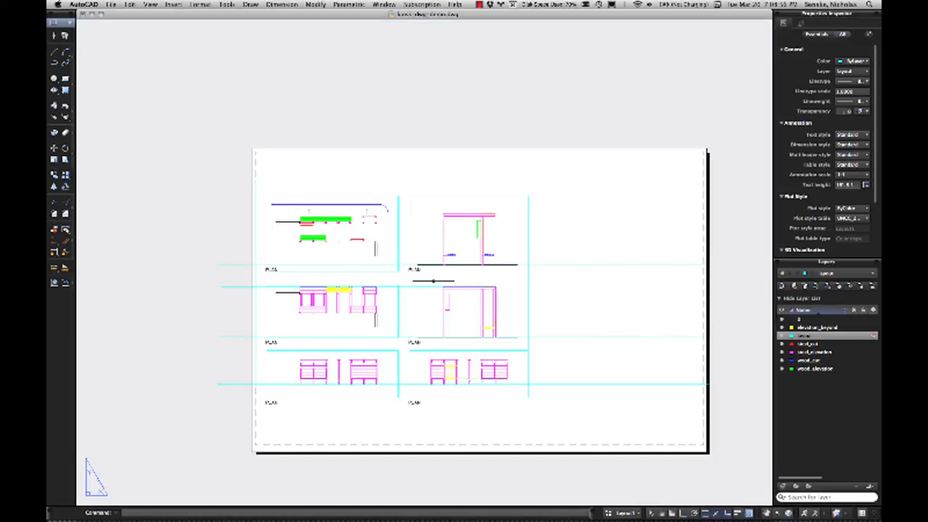
{"action": "scroll", "coordinate": [425, 285], "scroll_direction": "up", "scroll_amount": 4}
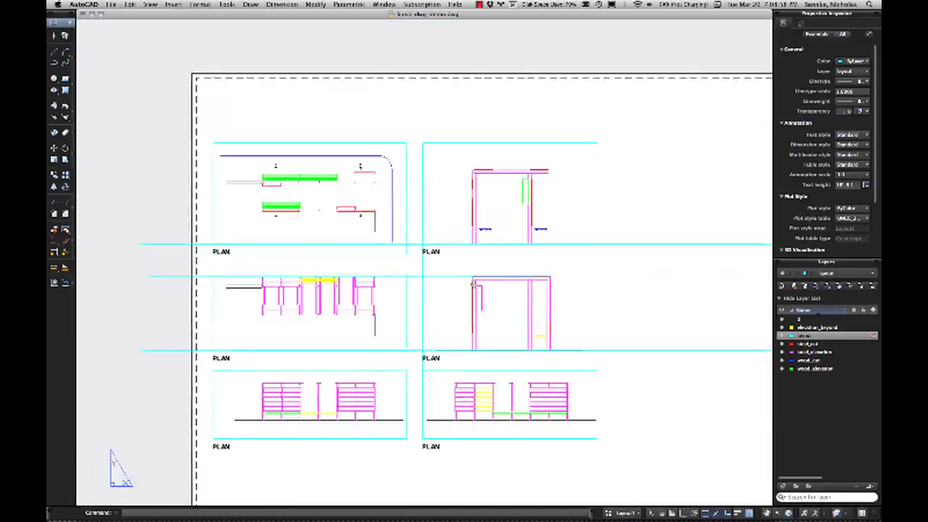
{"action": "middle_click_drag", "start_coordinate": [432, 285], "coordinate": [443, 282]}
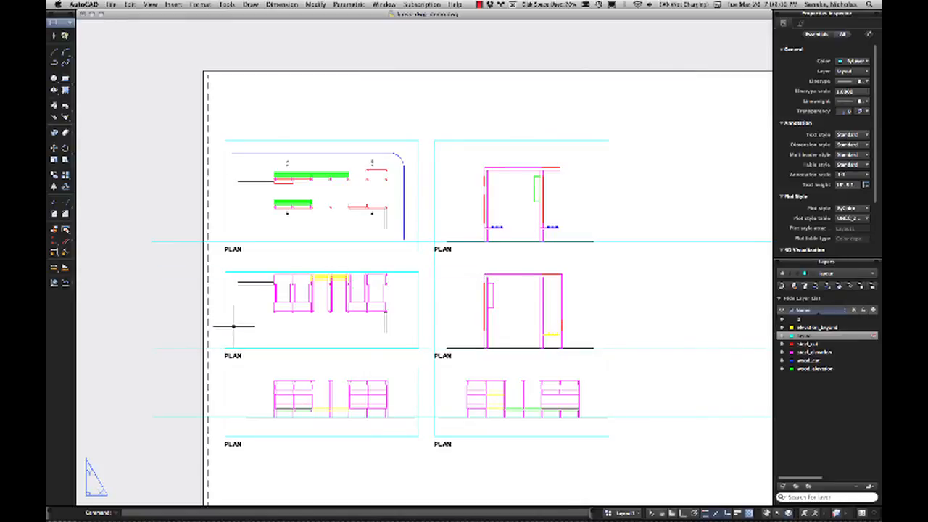
{"action": "double_click", "coordinate": [231, 358]}
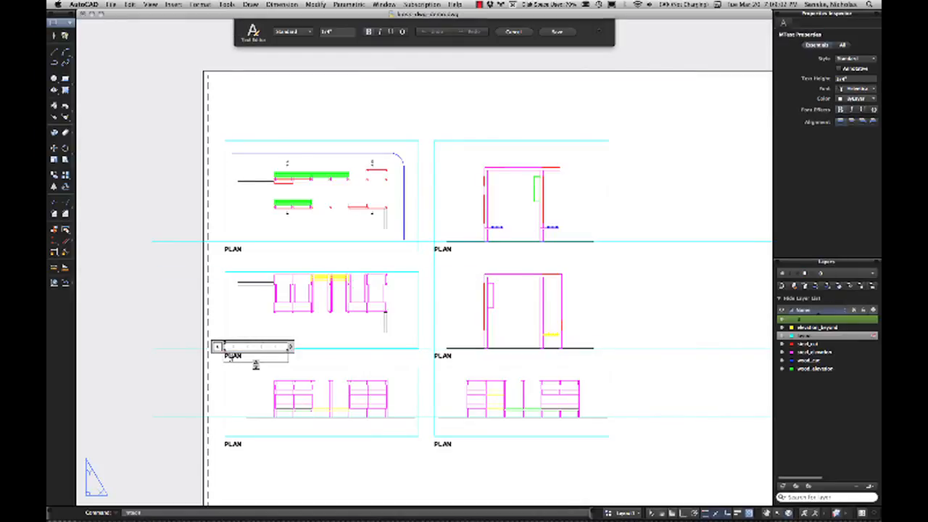
{"action": "type", "text": "ROOF"}
{"action": "left_click", "coordinate": [234, 444]}
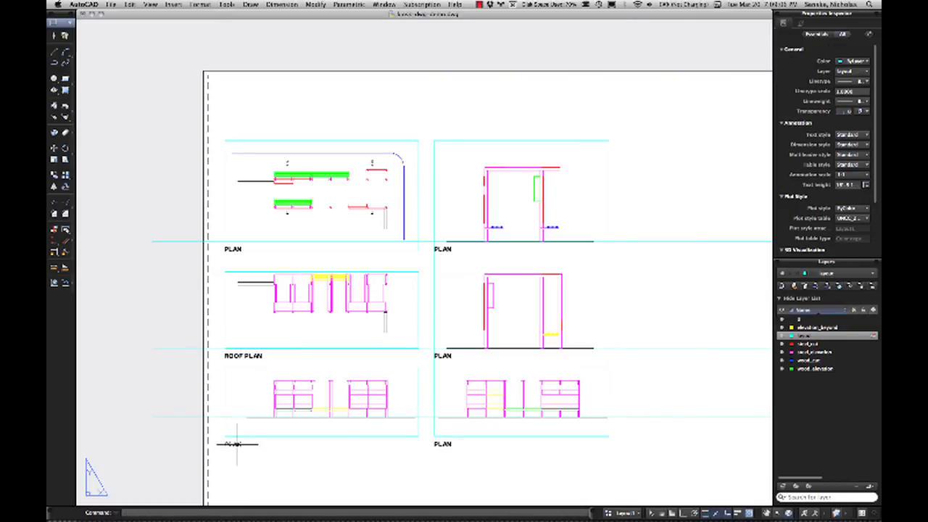
Step: Replace the label text below the lowest drawing of the first column with SOUTH ELEVATION
{"action": "double_click", "coordinate": [233, 444]}
{"action": "key", "text": "BackSpace"}
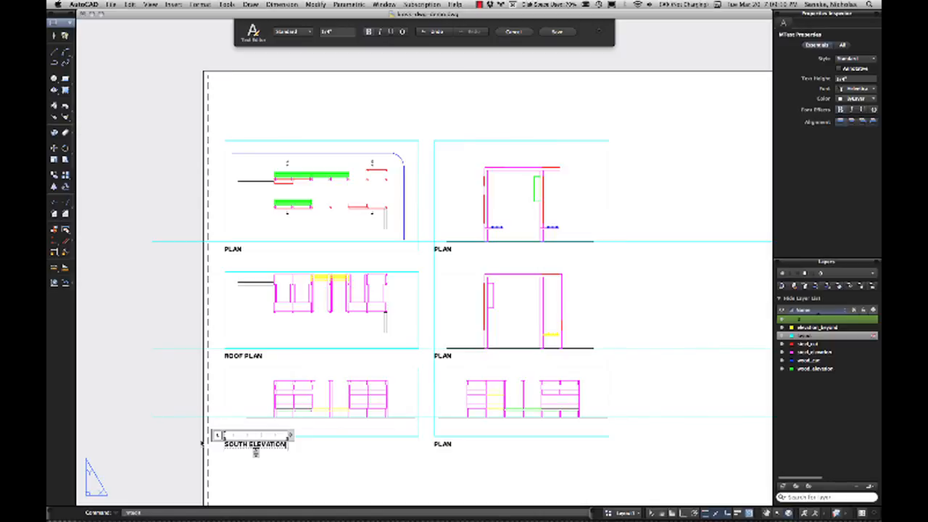
{"action": "left_click", "coordinate": [537, 368]}
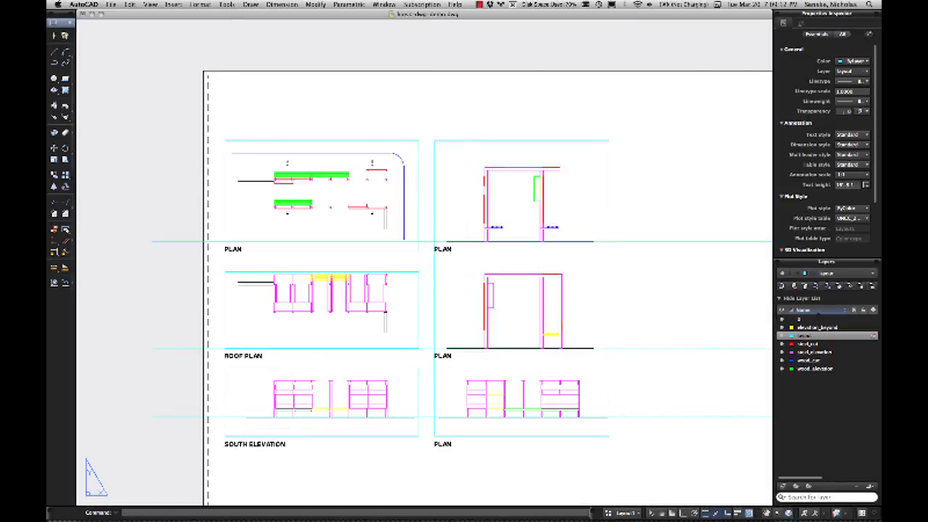
Step: Change the labels below the upper and middle drawings of the second column to SECTION A and SECTION B
{"action": "double_click", "coordinate": [443, 249]}
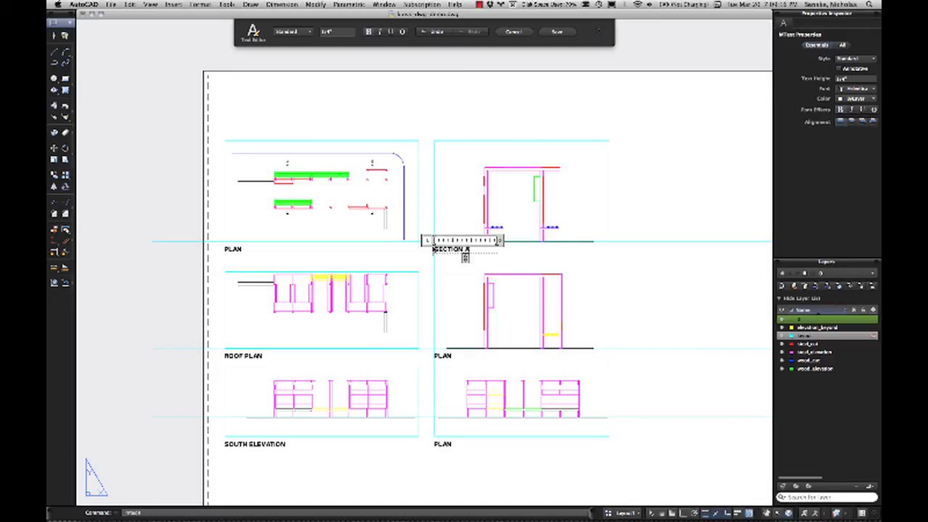
{"action": "left_click", "coordinate": [513, 266]}
{"action": "scroll", "coordinate": [329, 205], "scroll_direction": "up", "scroll_amount": 5}
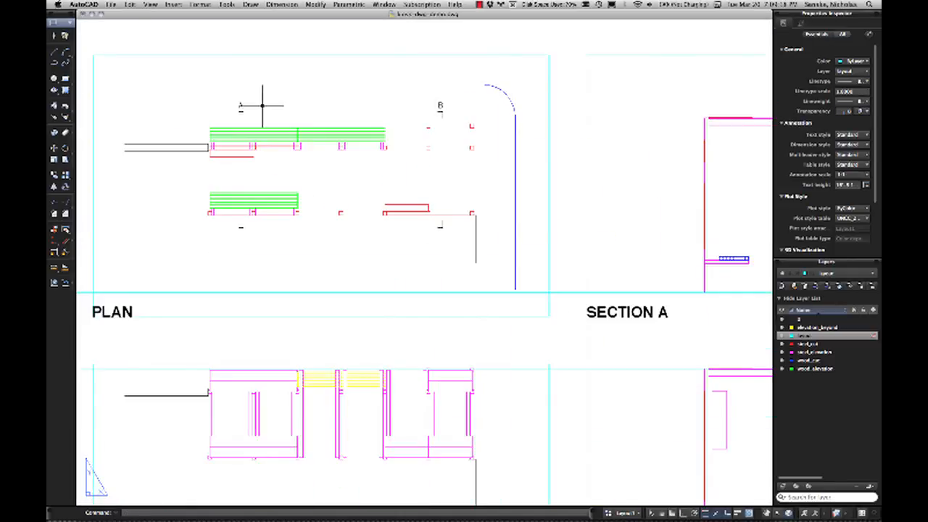
{"action": "scroll", "coordinate": [534, 177], "scroll_direction": "down", "scroll_amount": 5}
{"action": "middle_click_drag", "start_coordinate": [599, 306], "coordinate": [491, 290]}
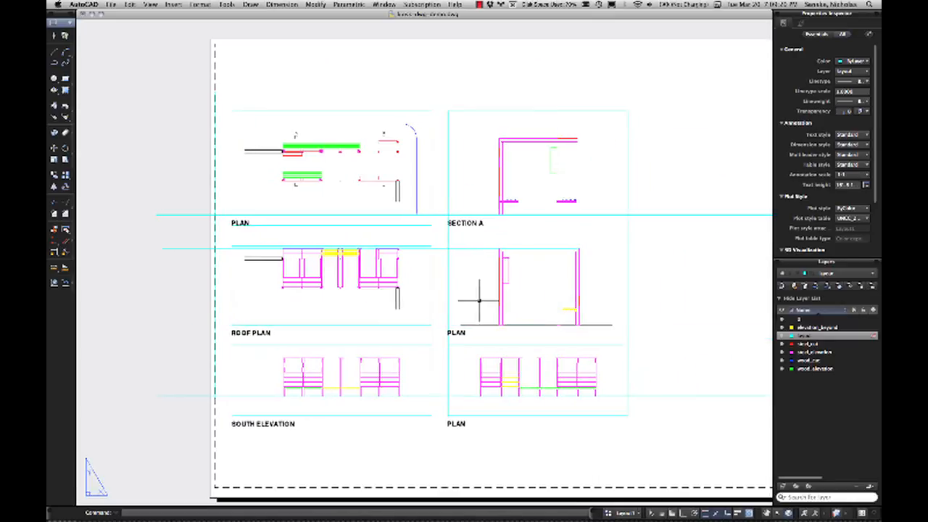
{"action": "double_click", "coordinate": [457, 332]}
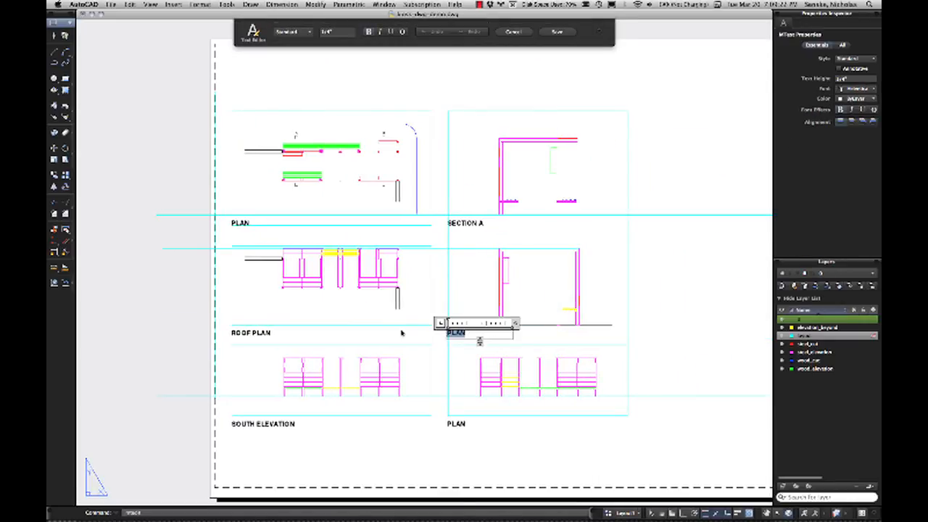
{"action": "type", "text": "SECTION B"}
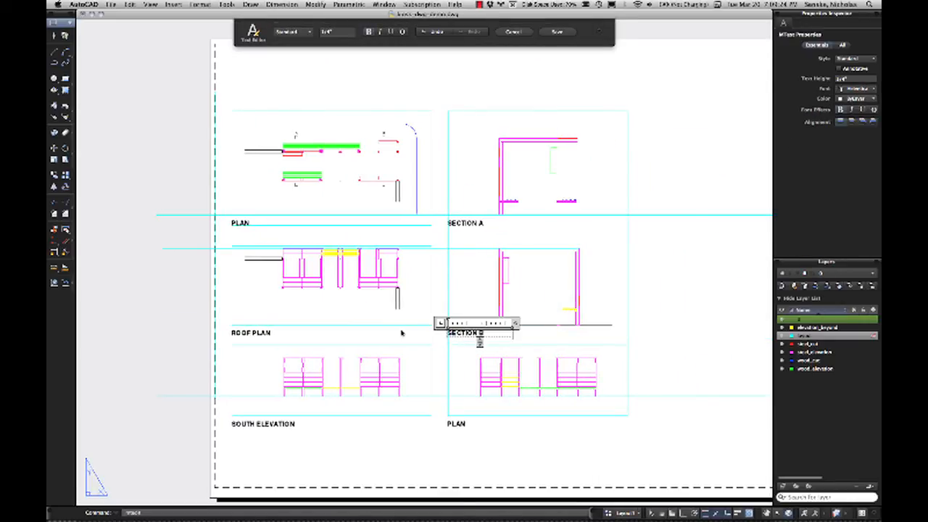
{"action": "left_click", "coordinate": [463, 412]}
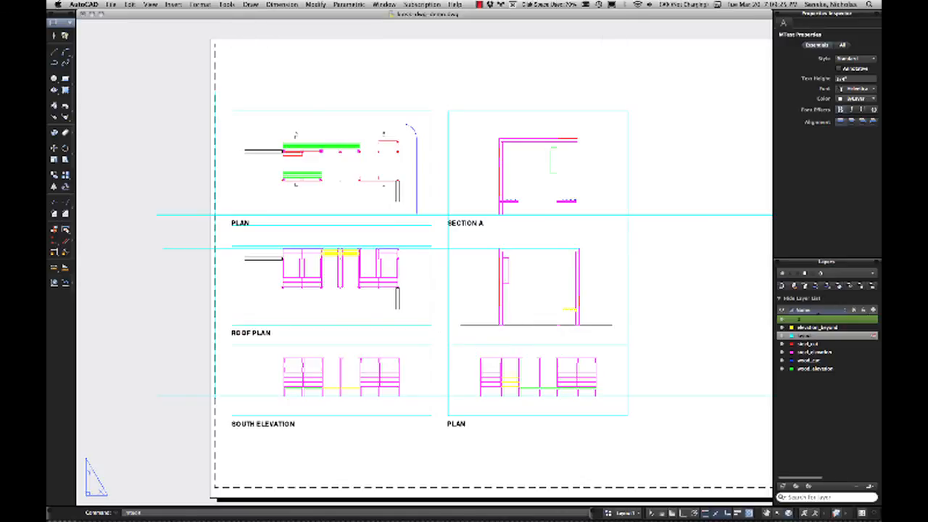
Step: Replace the label below the lowest drawing of the second column with INTERIOR ELEVATION and widen its text frame to fit one line
{"action": "double_click", "coordinate": [457, 424]}
{"action": "left_click_drag", "start_coordinate": [468, 426], "coordinate": [425, 425]}
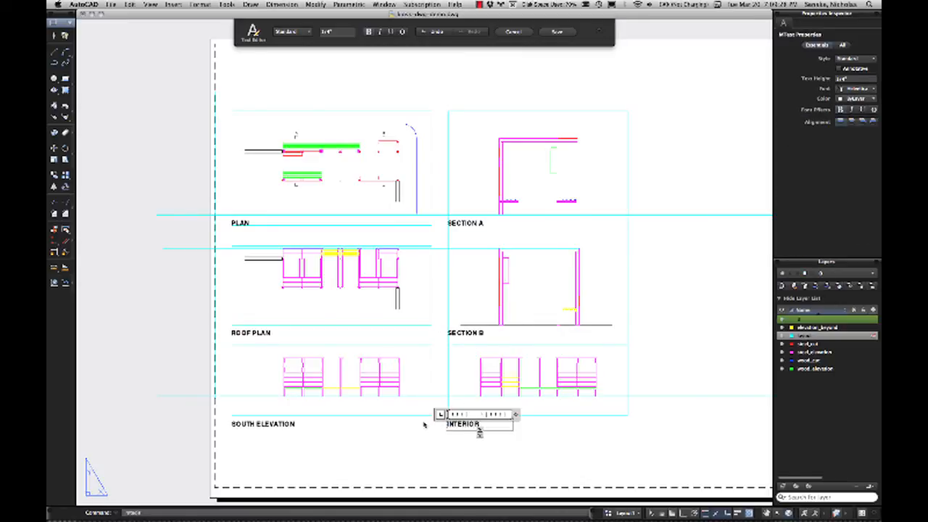
{"action": "type", "text": "INTERIOR ELEVATION"}
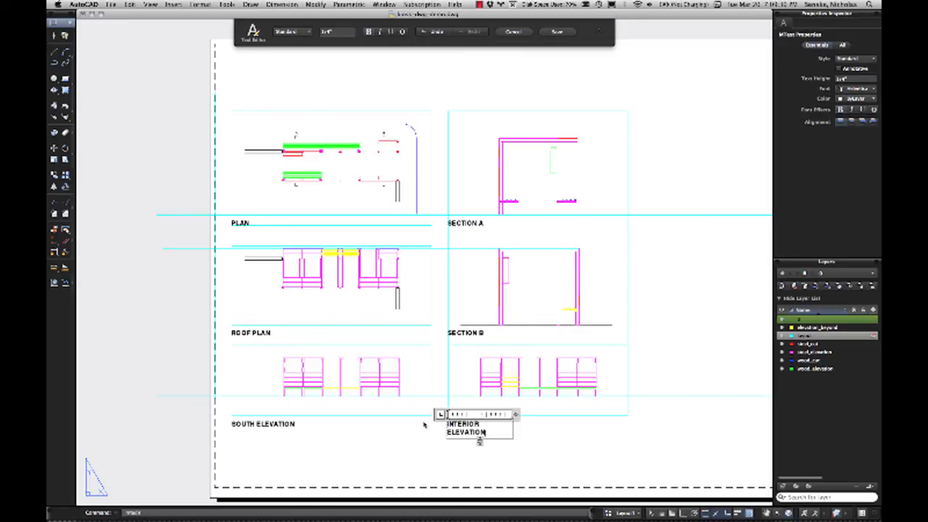
{"action": "left_click_drag", "start_coordinate": [515, 414], "coordinate": [531, 414]}
{"action": "left_click", "coordinate": [607, 445]}
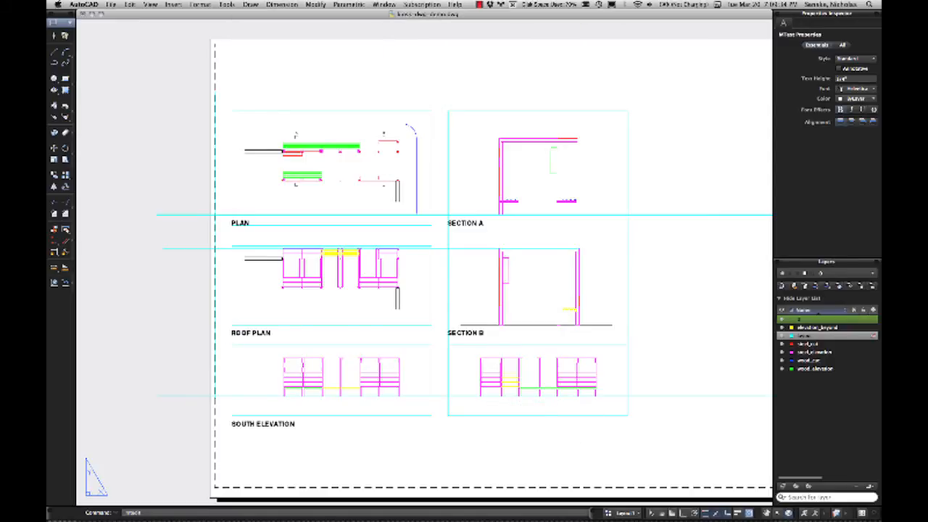
{"action": "middle_click_drag", "start_coordinate": [608, 446], "coordinate": [578, 446]}
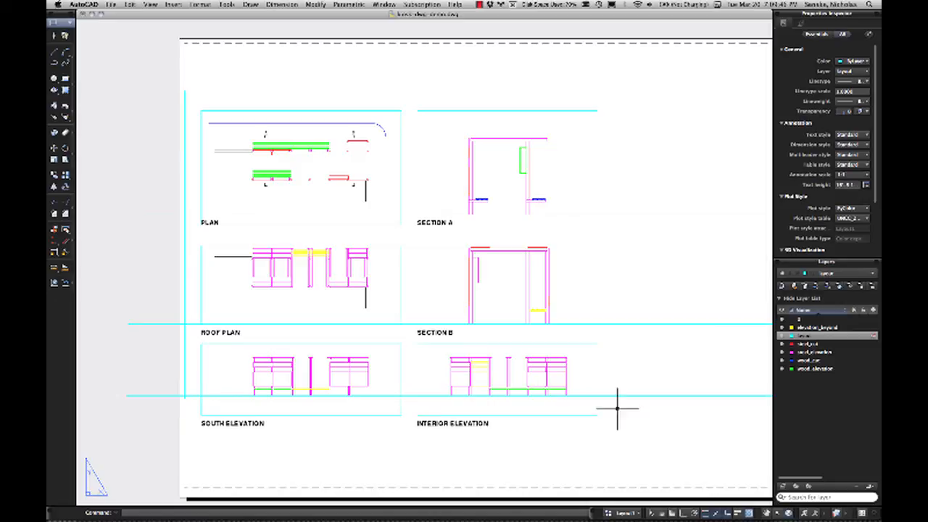
Step: Copy the PLAN label straight across so the copy's text frame ends at the plan viewport's right edge
{"action": "left_click", "coordinate": [211, 222]}
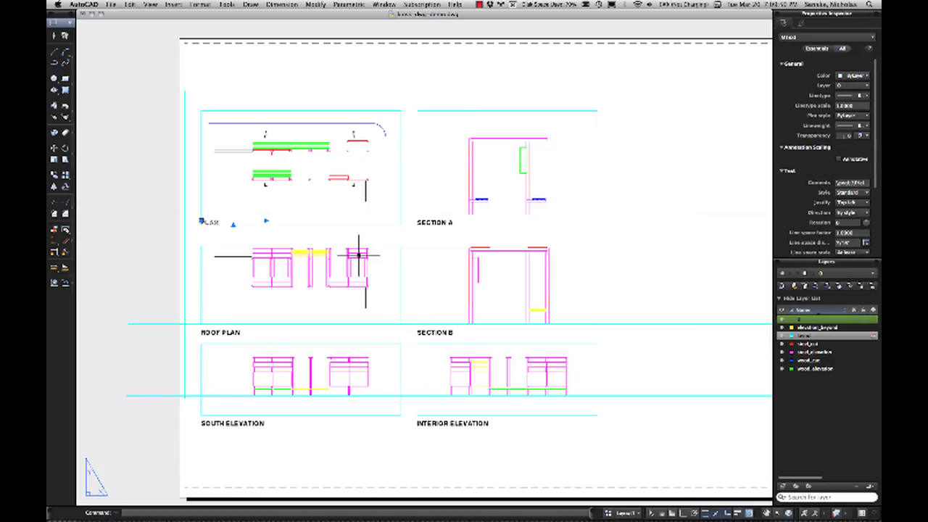
{"action": "type", "text": "copy"}
{"action": "key", "text": "Return"}
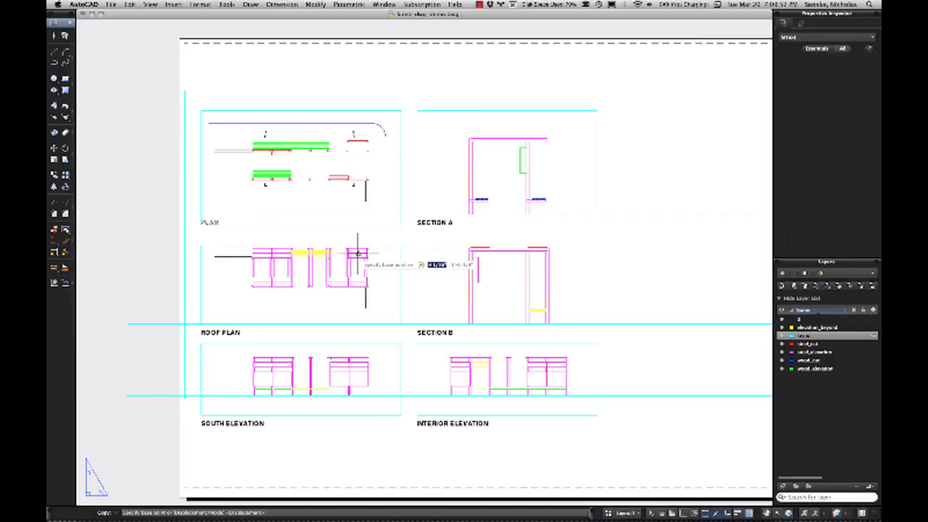
{"action": "left_click", "coordinate": [250, 229]}
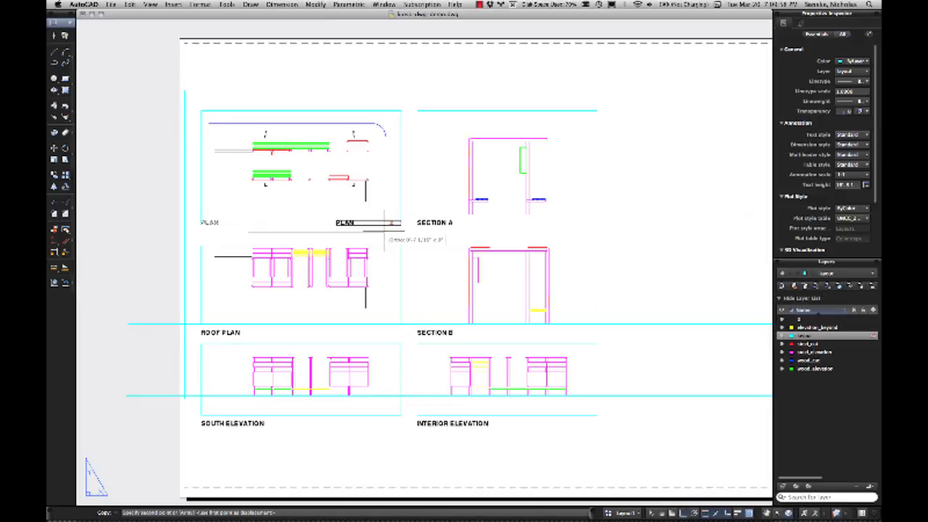
{"action": "left_click", "coordinate": [384, 232]}
{"action": "key", "text": "Escape"}
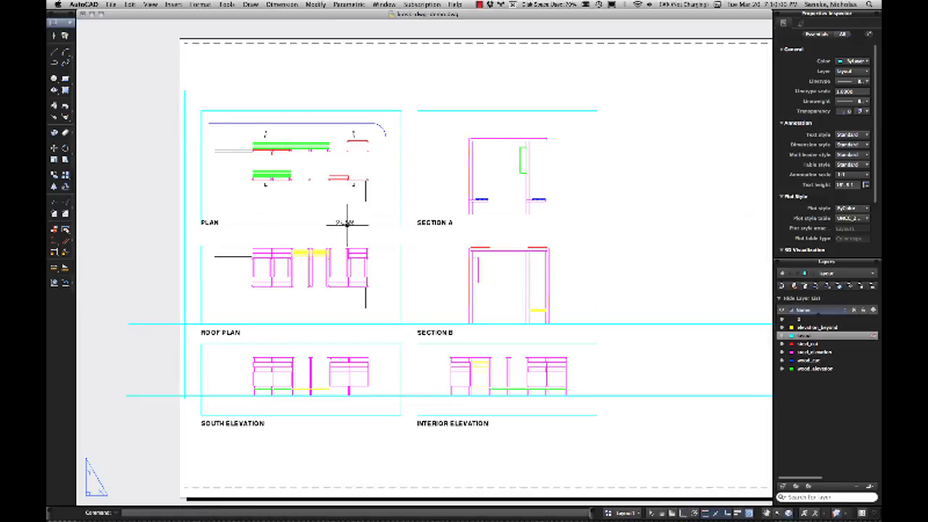
Step: Right-align the copied PLAN label and replace its text with SCALE = 1/4":1'
{"action": "double_click", "coordinate": [345, 223]}
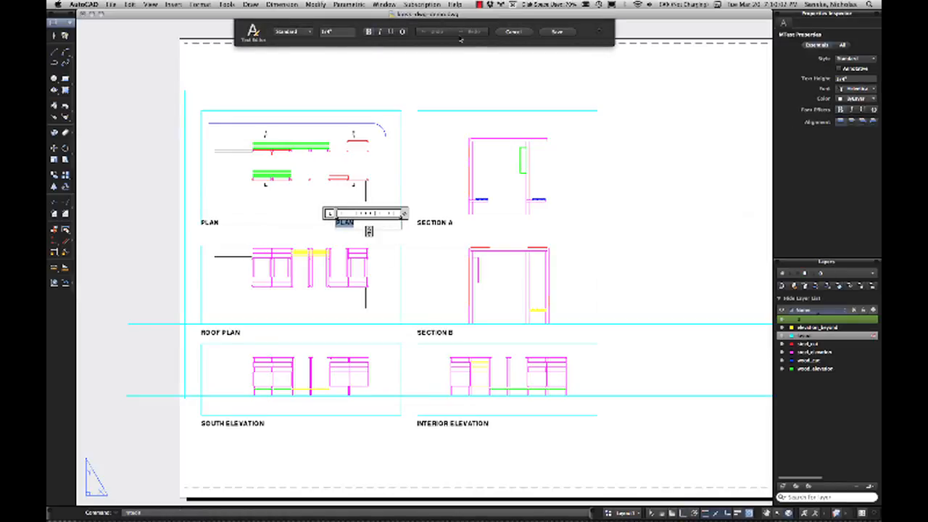
{"action": "left_click", "coordinate": [599, 31]}
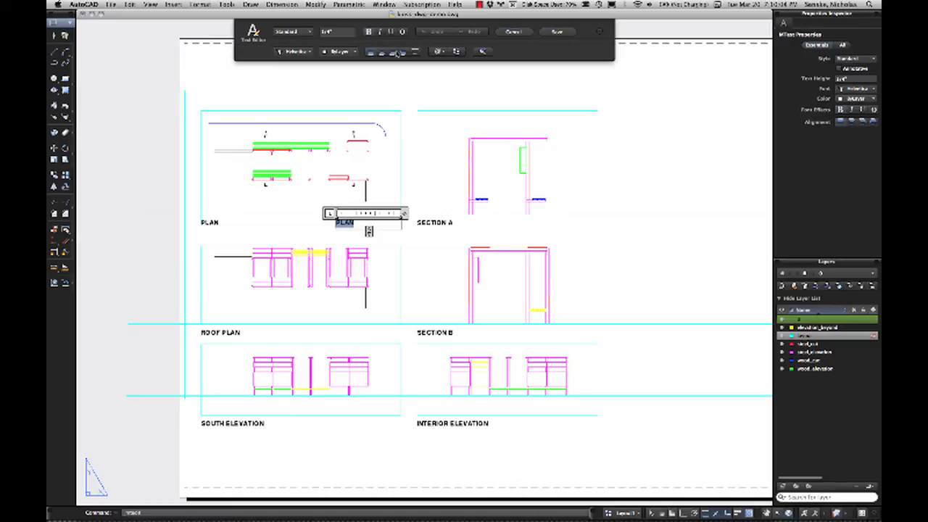
{"action": "left_click", "coordinate": [397, 53]}
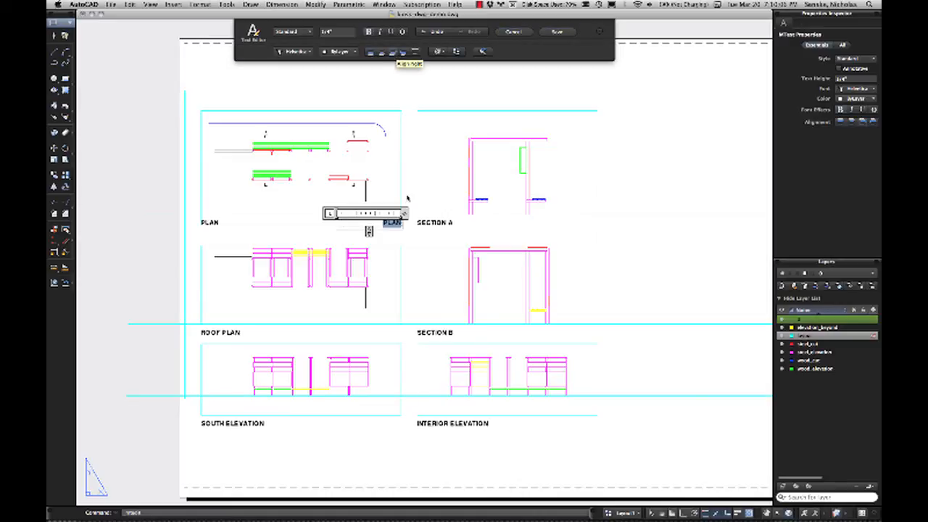
{"action": "scroll", "coordinate": [396, 225], "scroll_direction": "up", "scroll_amount": 6}
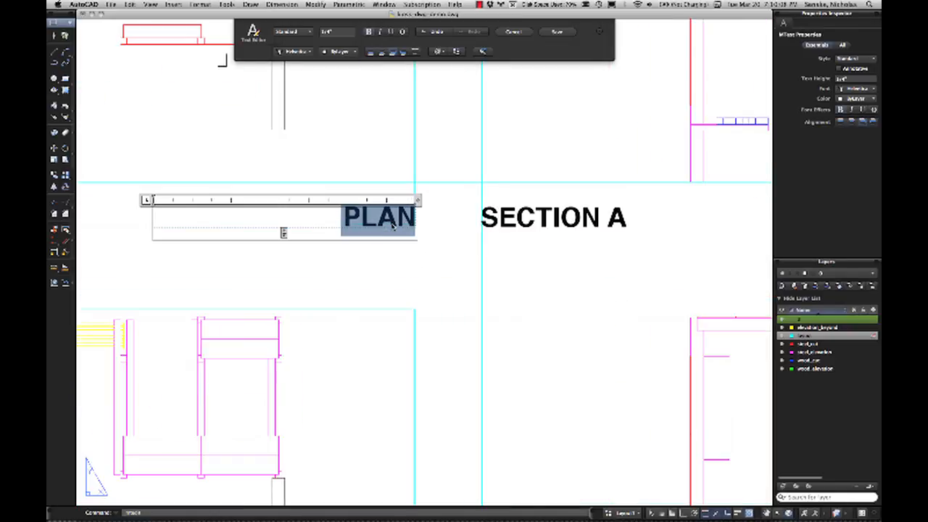
{"action": "type", "text": "SCALE"}
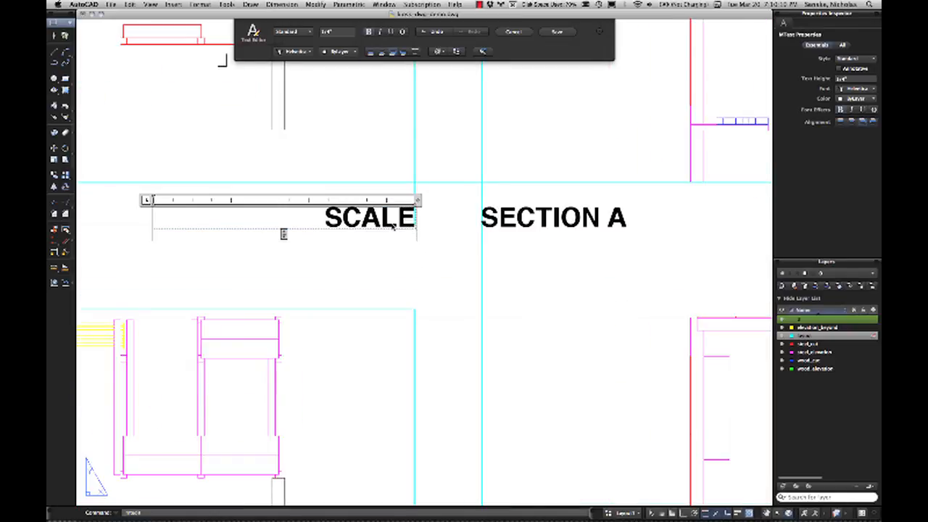
{"action": "type", "text": " = 1/4\""}
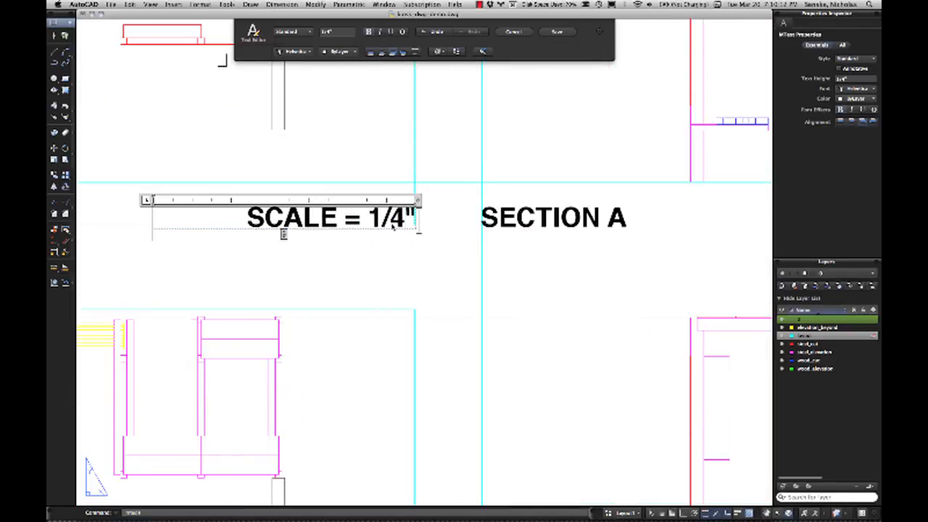
{"action": "type", "text": " :1'"}
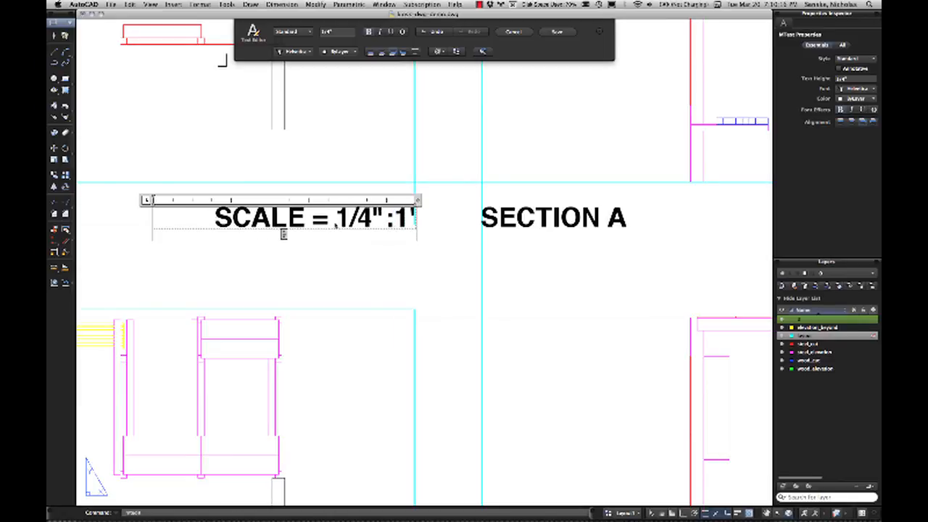
Step: Remove the bold formatting from the whole scale note and save the text
{"action": "key", "text": "super+a"}
{"action": "left_click", "coordinate": [369, 33]}
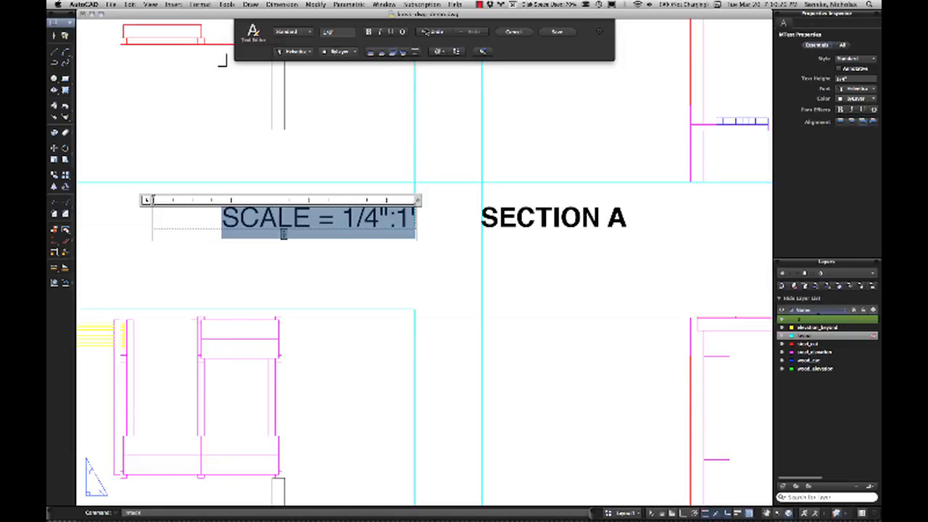
{"action": "left_click", "coordinate": [557, 31]}
{"action": "mouse_move", "coordinate": [307, 197]}
{"action": "middle_mouse_down"}
{"action": "mouse_move", "coordinate": [488, 192]}
{"action": "mouse_move", "coordinate": [488, 205]}
{"action": "middle_mouse_up"}
{"action": "scroll", "coordinate": [371, 194], "scroll_direction": "down", "scroll_amount": 5}
{"action": "scroll", "coordinate": [330, 192], "scroll_direction": "up", "scroll_amount": 4}
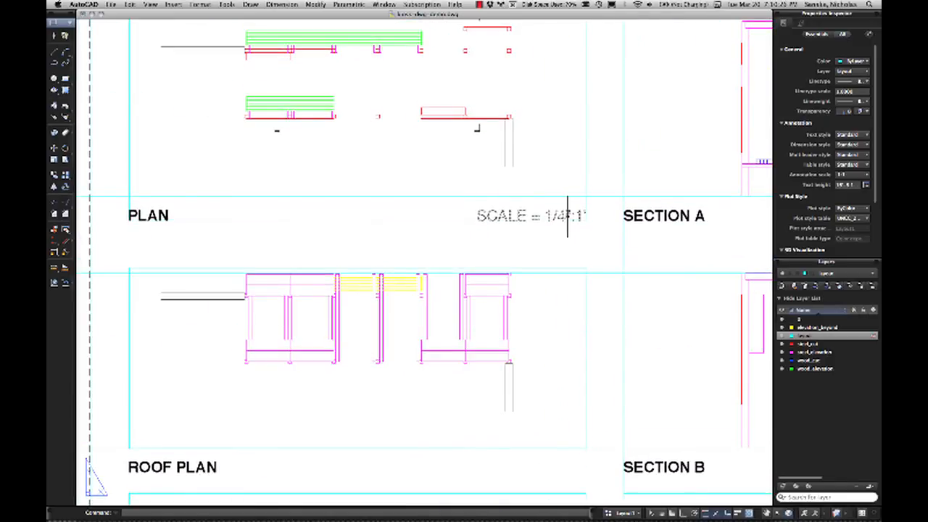
Step: Set the scale note's text height to 1/8" and make it bold
{"action": "double_click", "coordinate": [540, 214]}
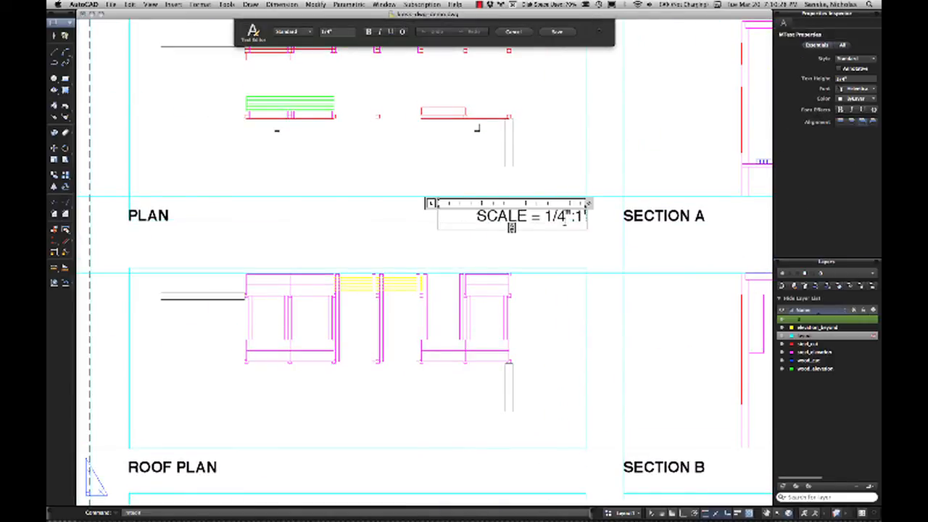
{"action": "left_click_drag", "start_coordinate": [476, 216], "coordinate": [598, 209]}
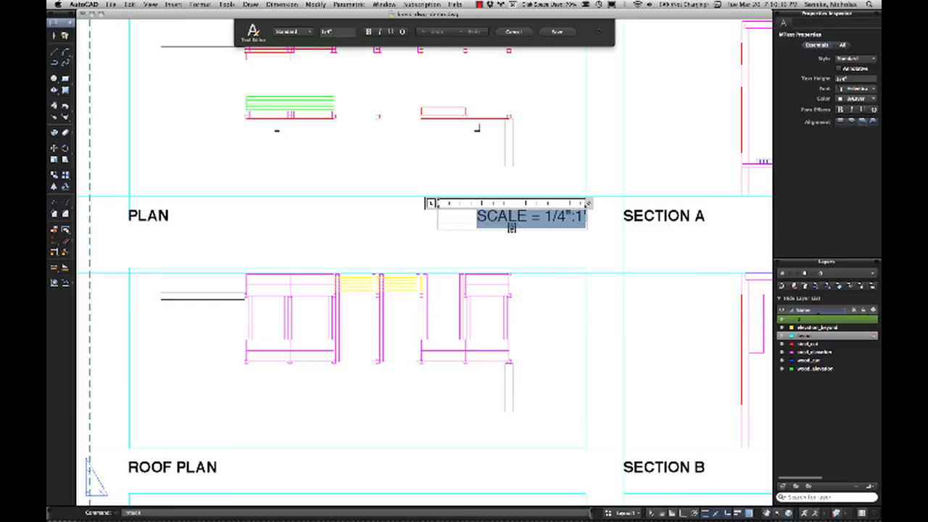
{"action": "left_click", "coordinate": [332, 32]}
{"action": "left_click", "coordinate": [369, 32]}
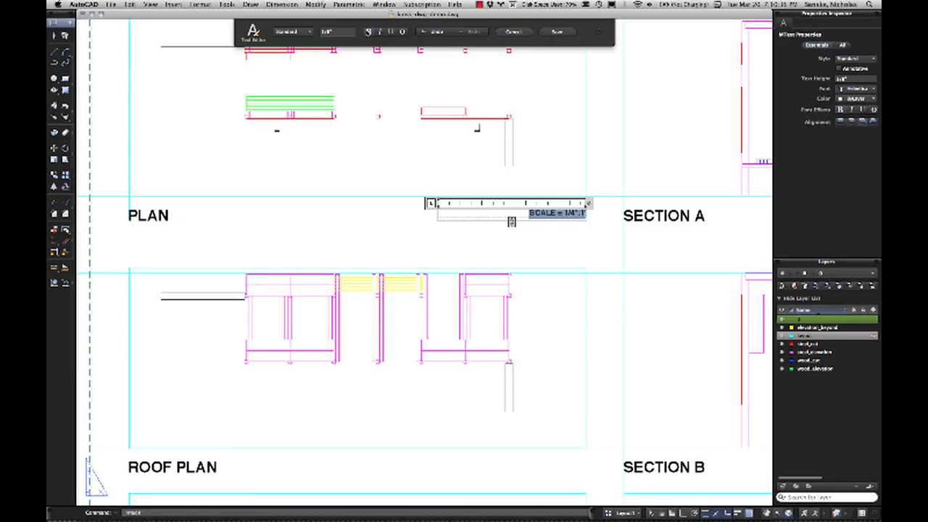
{"action": "left_click", "coordinate": [368, 33]}
{"action": "left_click", "coordinate": [368, 33]}
Step: Reword the scale note as SCALE: 1/4"=1' and save the text
{"action": "left_click", "coordinate": [580, 214]}
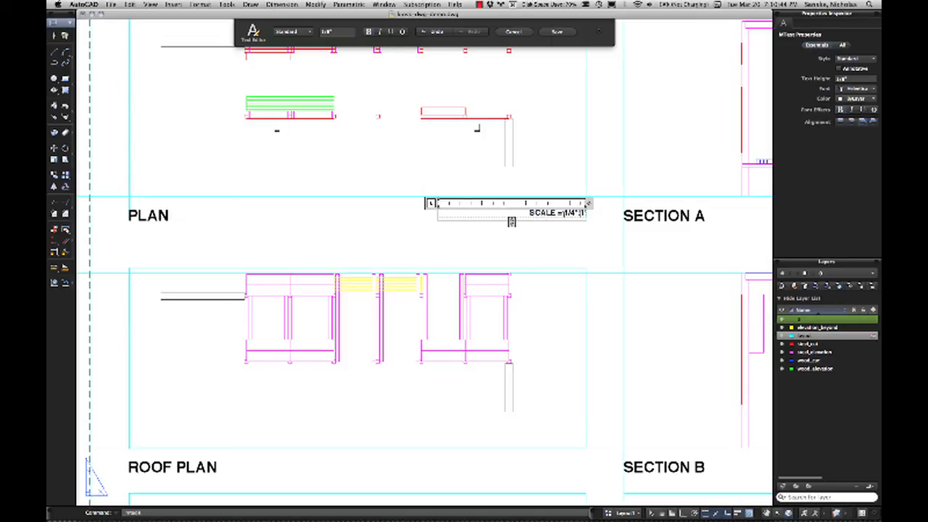
{"action": "key", "text": "BackSpace"}
{"action": "key", "text": "BackSpace"}
{"action": "type", "text": ":"}
{"action": "left_click", "coordinate": [557, 31]}
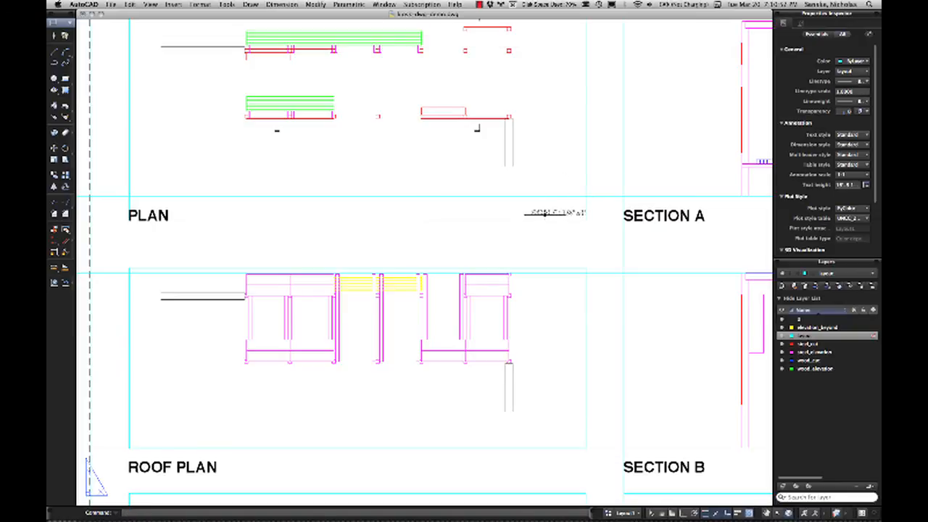
Step: Move the scale note slightly straight down to line up with the PLAN label
{"action": "left_click", "coordinate": [545, 213]}
{"action": "key", "text": "Return"}
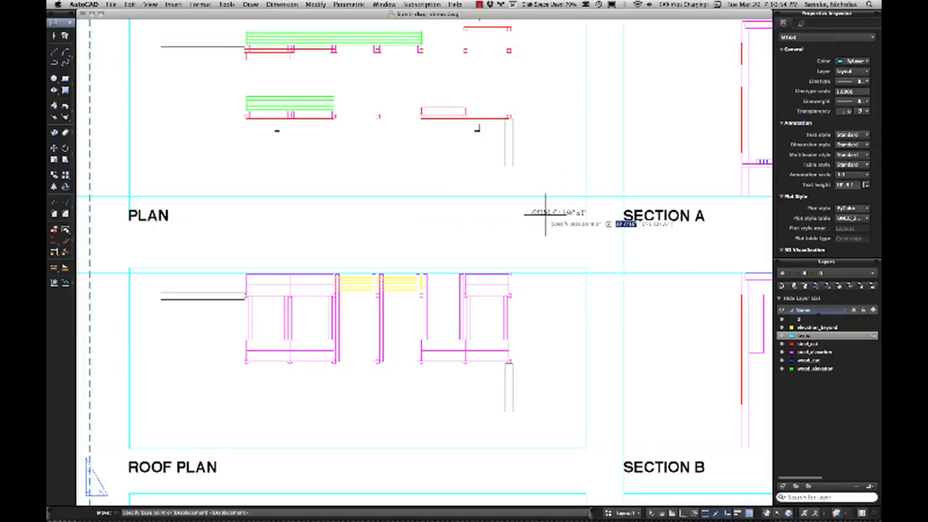
{"action": "left_click", "coordinate": [548, 240]}
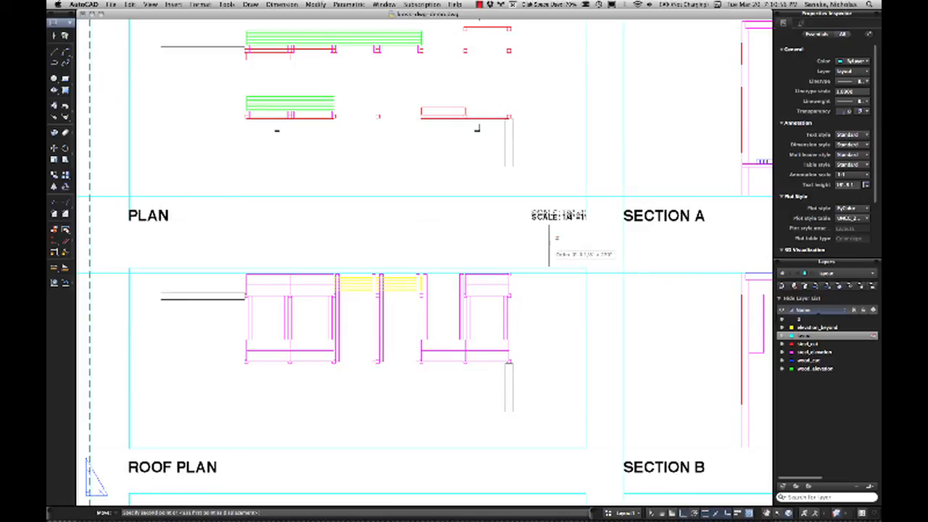
{"action": "left_click", "coordinate": [551, 242]}
Step: Copy the PLAN drawing's scale note horizontally to the matching lower-right corner beneath the SECTION A drawing
{"action": "scroll", "coordinate": [559, 252], "scroll_direction": "down", "scroll_amount": 2}
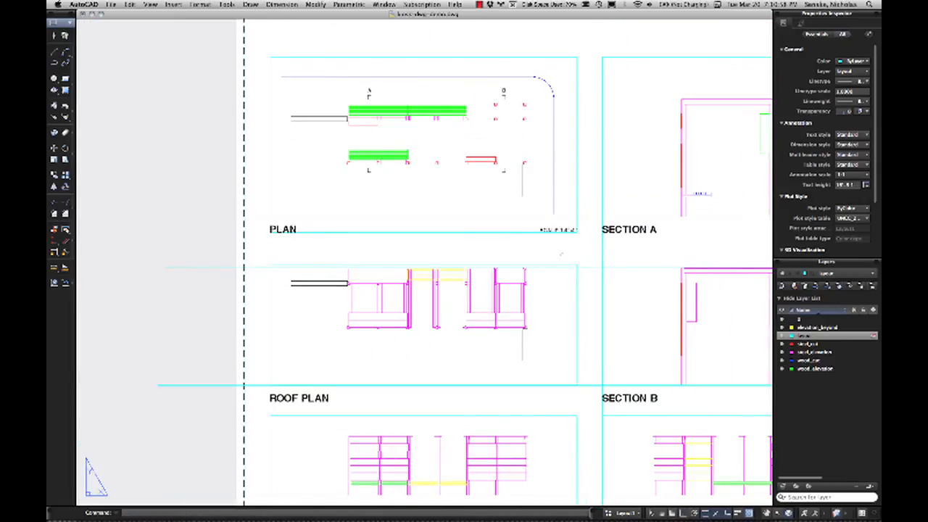
{"action": "mouse_move", "coordinate": [560, 254]}
{"action": "middle_mouse_down"}
{"action": "mouse_move", "coordinate": [353, 259]}
{"action": "mouse_move", "coordinate": [535, 247]}
{"action": "mouse_move", "coordinate": [406, 239]}
{"action": "mouse_move", "coordinate": [395, 221]}
{"action": "middle_mouse_up"}
{"action": "scroll", "coordinate": [505, 235], "scroll_direction": "down", "scroll_amount": 2}
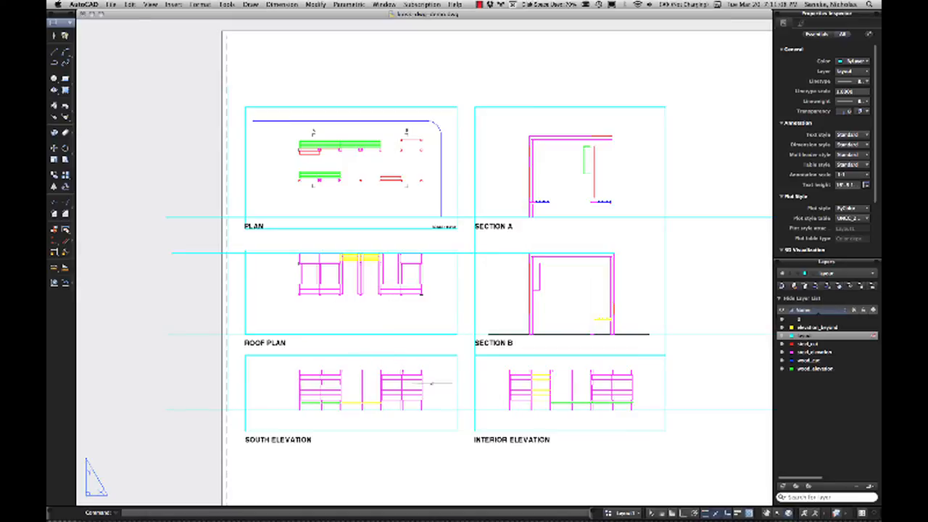
{"action": "middle_click_drag", "start_coordinate": [534, 276], "coordinate": [502, 295]}
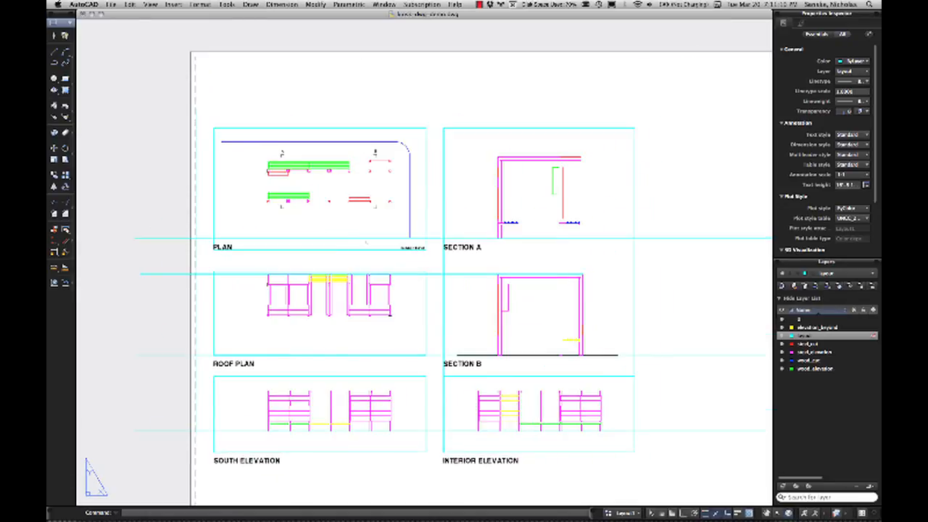
{"action": "scroll", "coordinate": [434, 254], "scroll_direction": "up", "scroll_amount": 2}
{"action": "scroll", "coordinate": [434, 254], "scroll_direction": "up", "scroll_amount": 3}
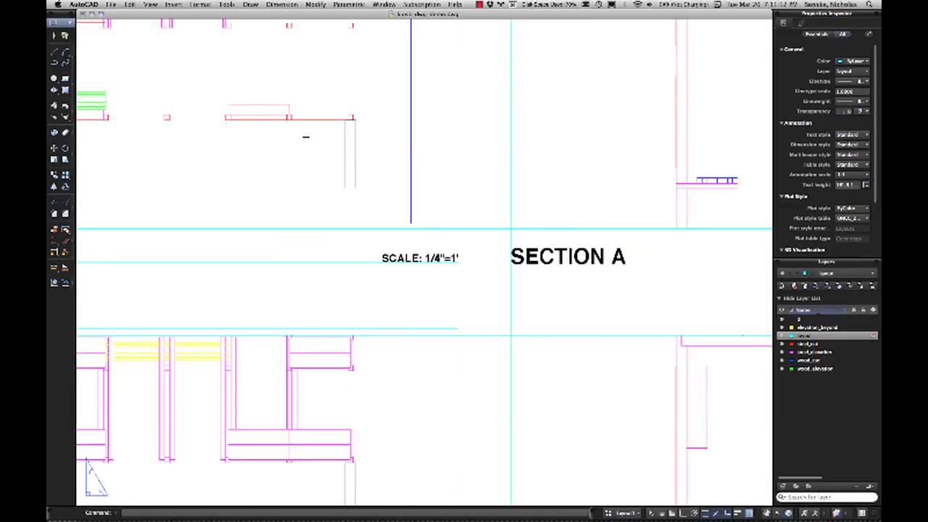
{"action": "left_click", "coordinate": [433, 256]}
{"action": "type", "text": "cop"}
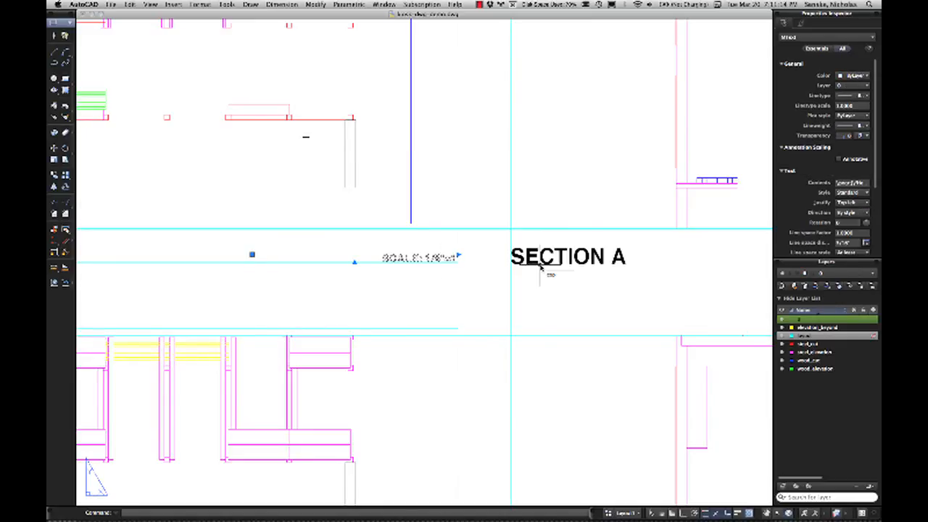
{"action": "type", "text": "y"}
{"action": "key", "text": "Return"}
{"action": "scroll", "coordinate": [474, 276], "scroll_direction": "down", "scroll_amount": 3}
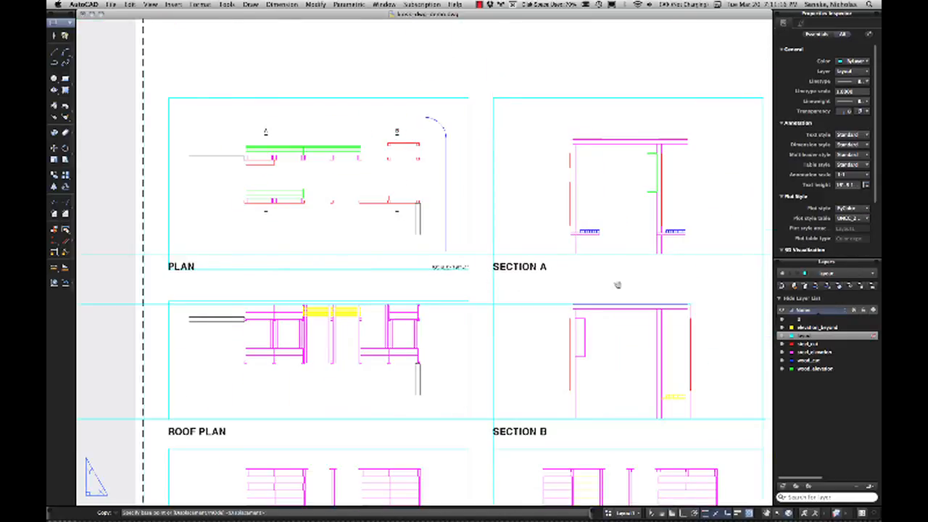
{"action": "middle_click_drag", "start_coordinate": [617, 285], "coordinate": [459, 298]}
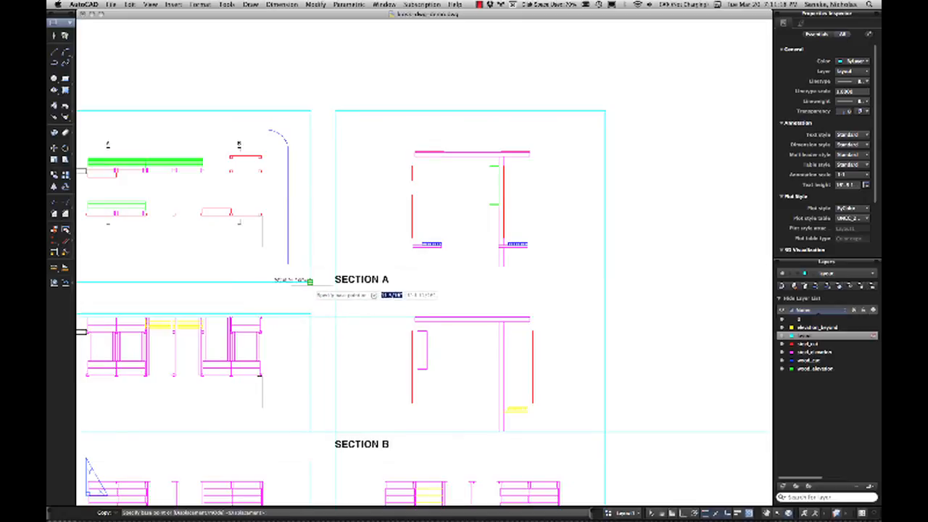
{"action": "left_click", "coordinate": [310, 281]}
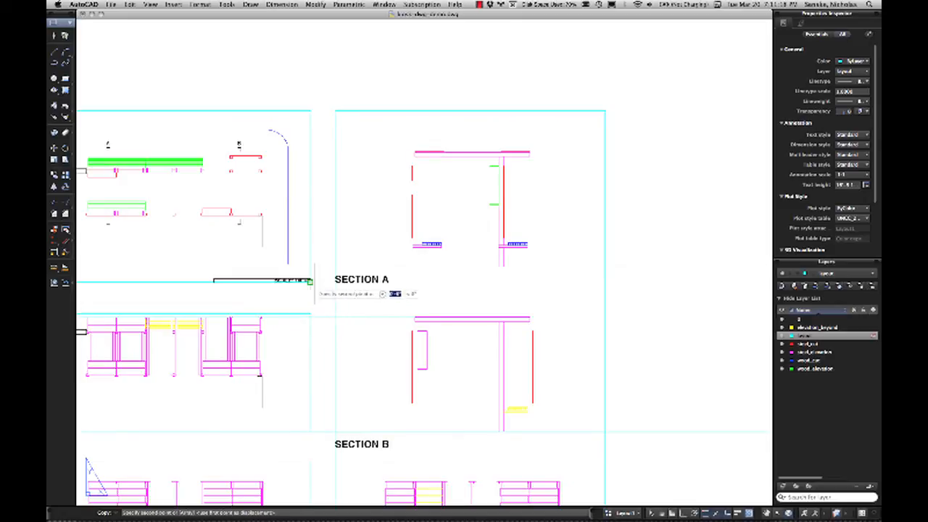
{"action": "left_click", "coordinate": [604, 280]}
{"action": "key", "text": "Return"}
Step: Reword the copied scale note beside SECTION A as SCALE: 1/2"=1' and save the text
{"action": "scroll", "coordinate": [603, 275], "scroll_direction": "up", "scroll_amount": 2}
{"action": "double_click", "coordinate": [584, 283]}
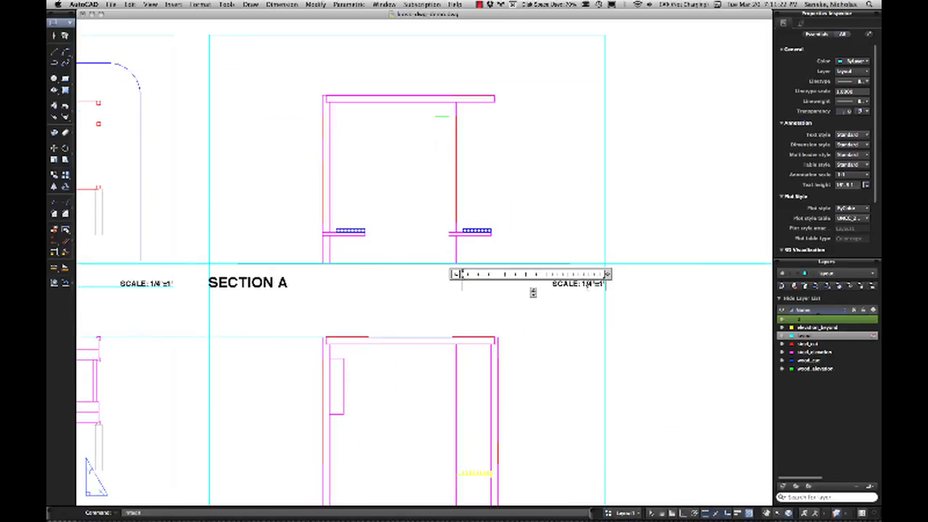
{"action": "key", "text": "BackSpace"}
{"action": "type", "text": "2"}
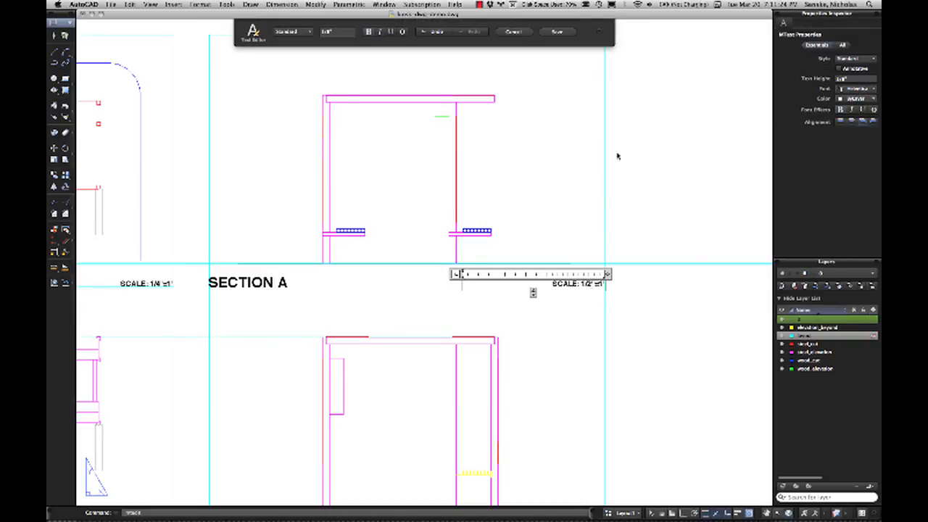
{"action": "left_click", "coordinate": [567, 37]}
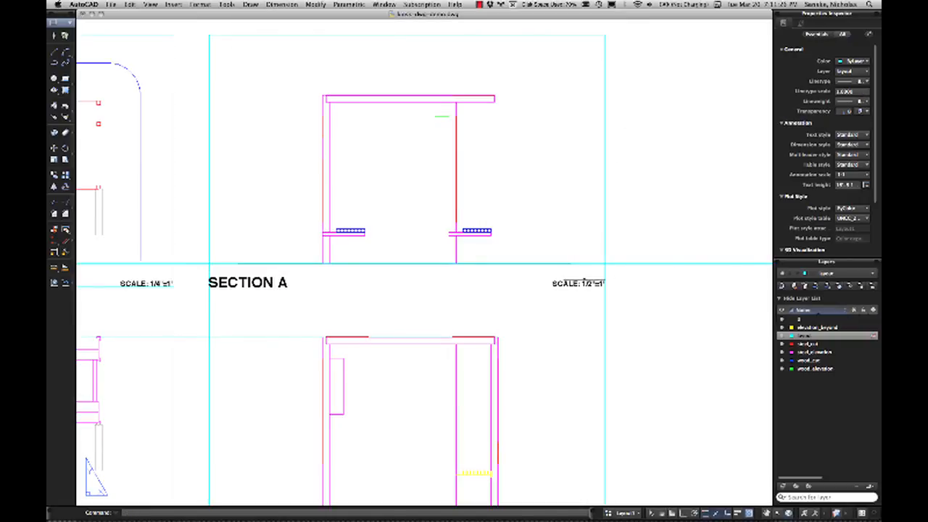
Step: Examine the size and placement of the scale notes relative to the drawing titles, up close and across the sheet
{"action": "scroll", "coordinate": [718, 259], "scroll_direction": "down", "scroll_amount": 3}
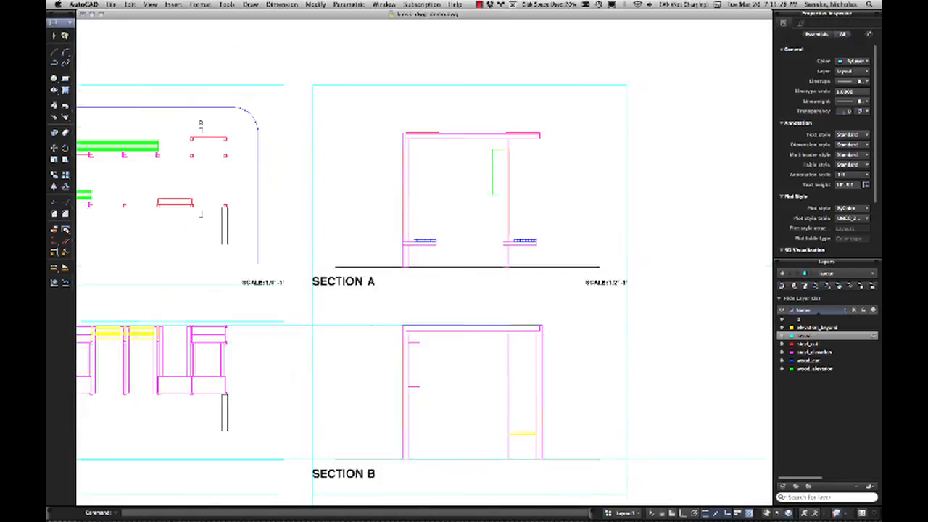
{"action": "scroll", "coordinate": [704, 294], "scroll_direction": "up", "scroll_amount": 8}
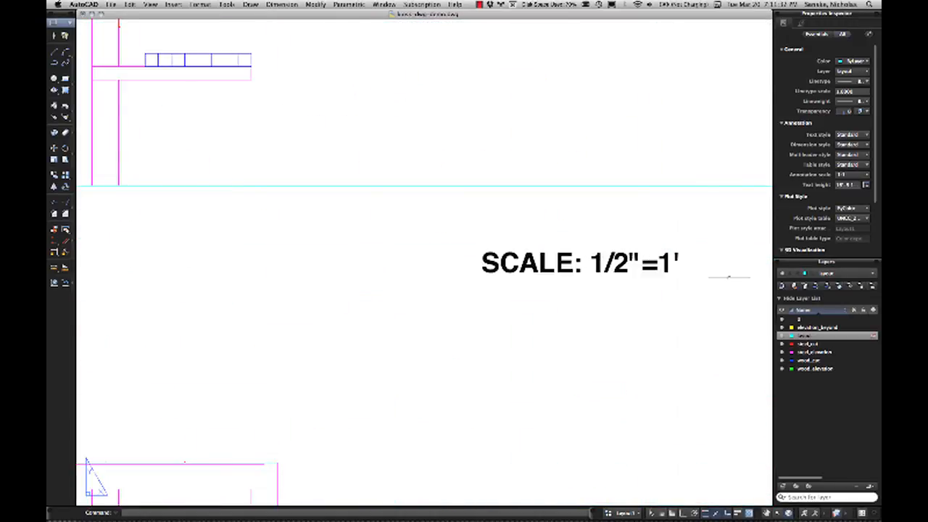
{"action": "scroll", "coordinate": [701, 263], "scroll_direction": "down", "scroll_amount": 6}
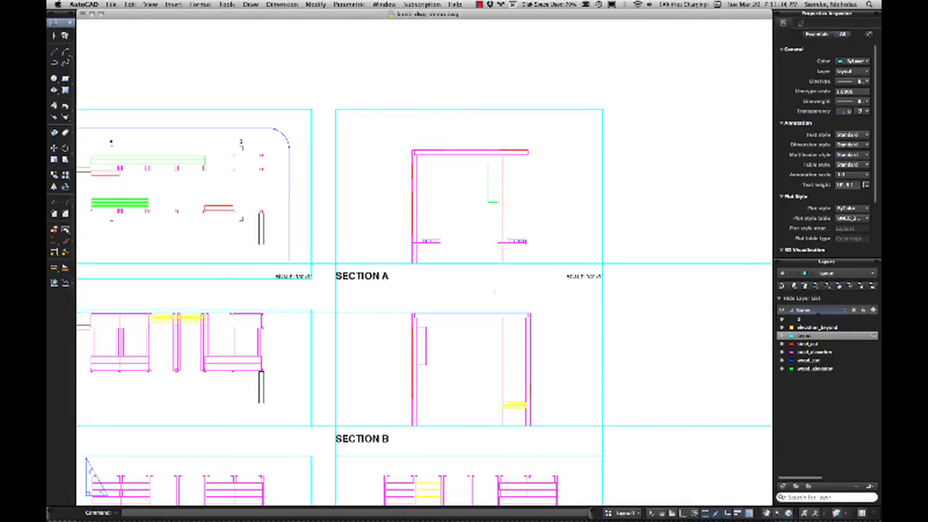
{"action": "scroll", "coordinate": [701, 263], "scroll_direction": "down", "scroll_amount": 5}
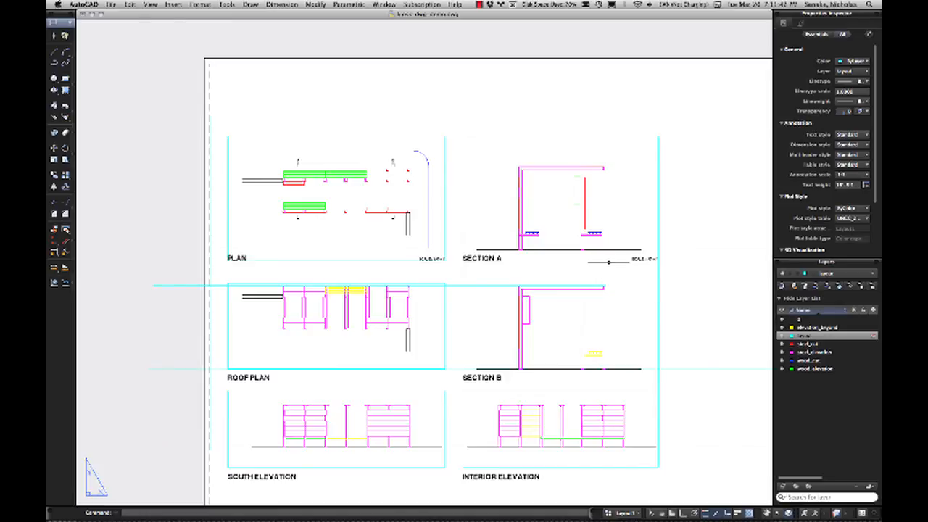
{"action": "scroll", "coordinate": [610, 262], "scroll_direction": "up", "scroll_amount": 5}
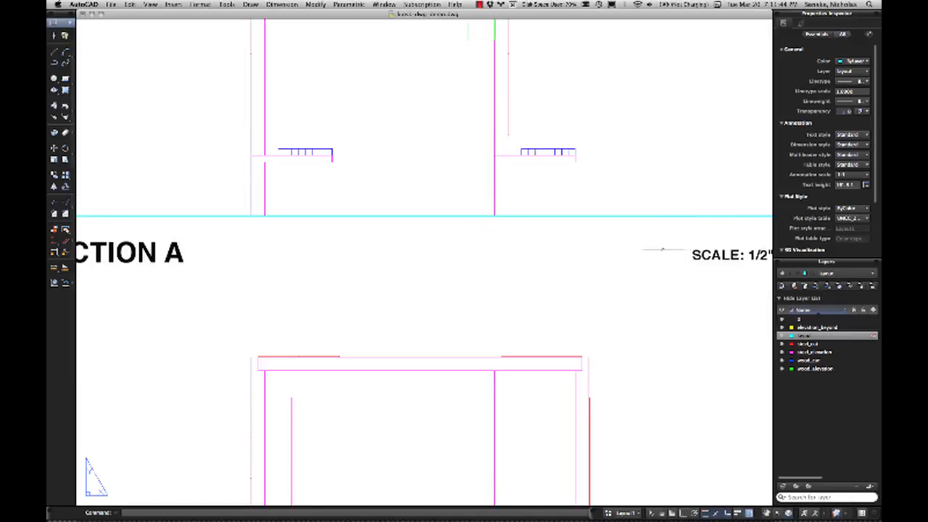
{"action": "scroll", "coordinate": [704, 252], "scroll_direction": "down", "scroll_amount": 4}
{"action": "mouse_move", "coordinate": [667, 242]}
{"action": "middle_mouse_down"}
{"action": "mouse_move", "coordinate": [612, 203]}
{"action": "mouse_move", "coordinate": [647, 201]}
{"action": "middle_mouse_up"}
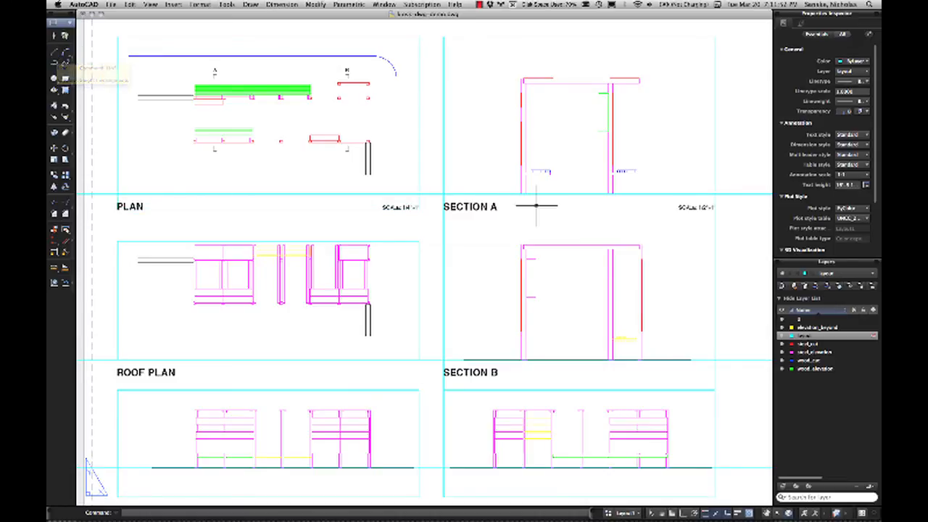
{"action": "scroll", "coordinate": [668, 275], "scroll_direction": "down", "scroll_amount": 5}
{"action": "scroll", "coordinate": [668, 276], "scroll_direction": "up", "scroll_amount": 3}
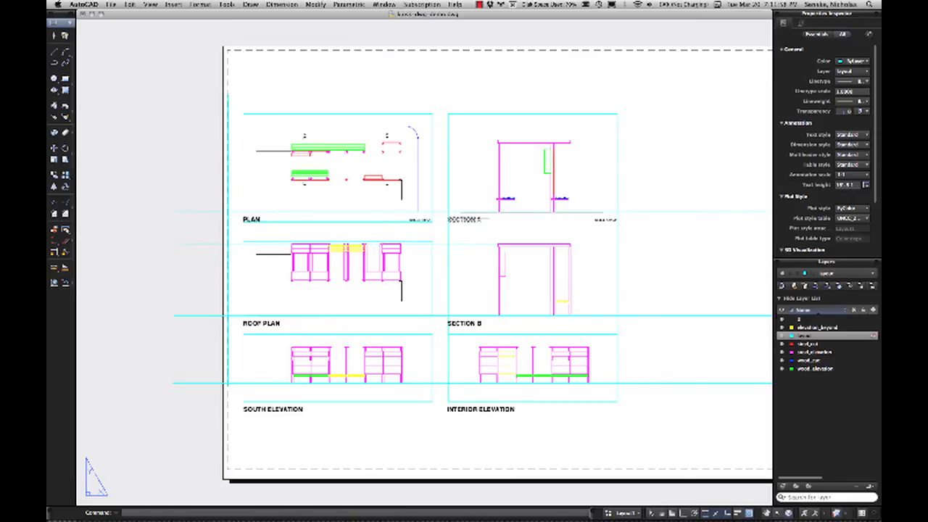
Step: Set the text height of all six drawing titles to 3/16" together and clear the selection
{"action": "left_click", "coordinate": [468, 220]}
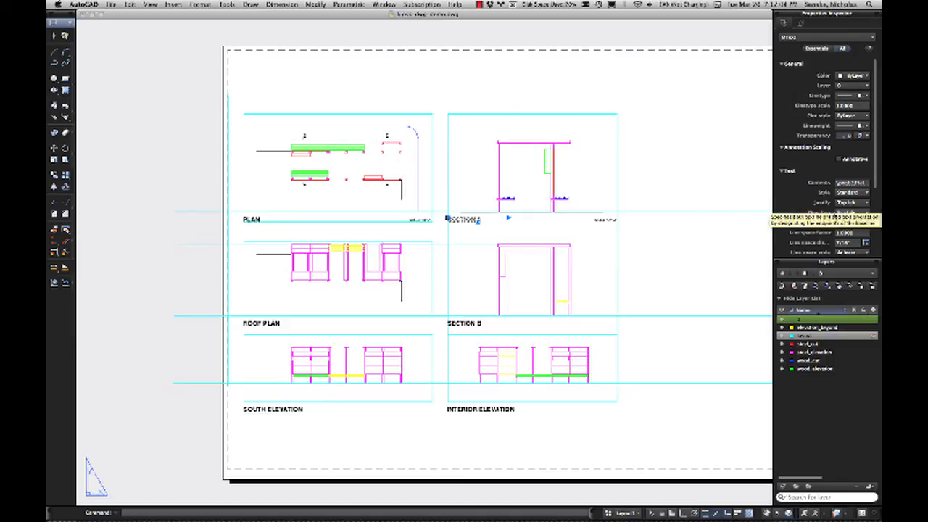
{"action": "scroll", "coordinate": [803, 236], "scroll_direction": "down", "scroll_amount": 3}
{"action": "scroll", "coordinate": [804, 235], "scroll_direction": "down", "scroll_amount": 2}
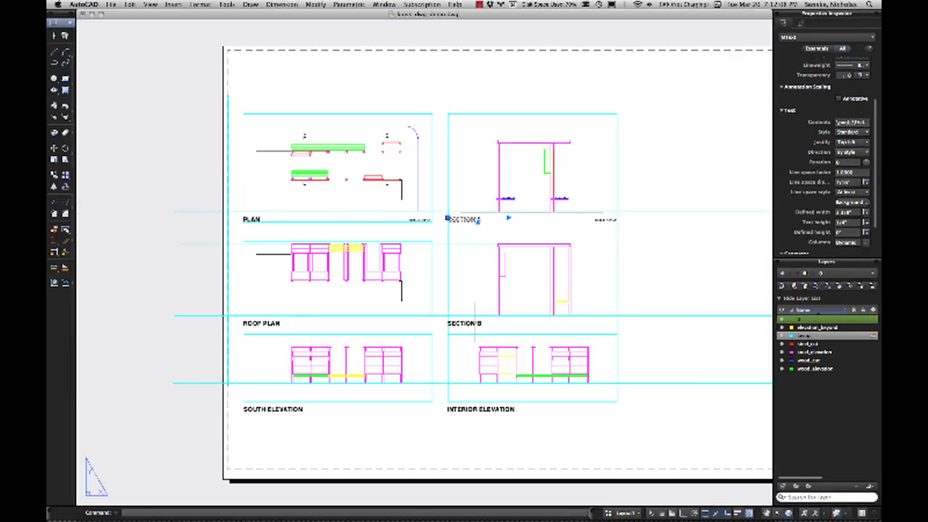
{"action": "left_click", "coordinate": [472, 324]}
{"action": "left_click", "coordinate": [478, 410]}
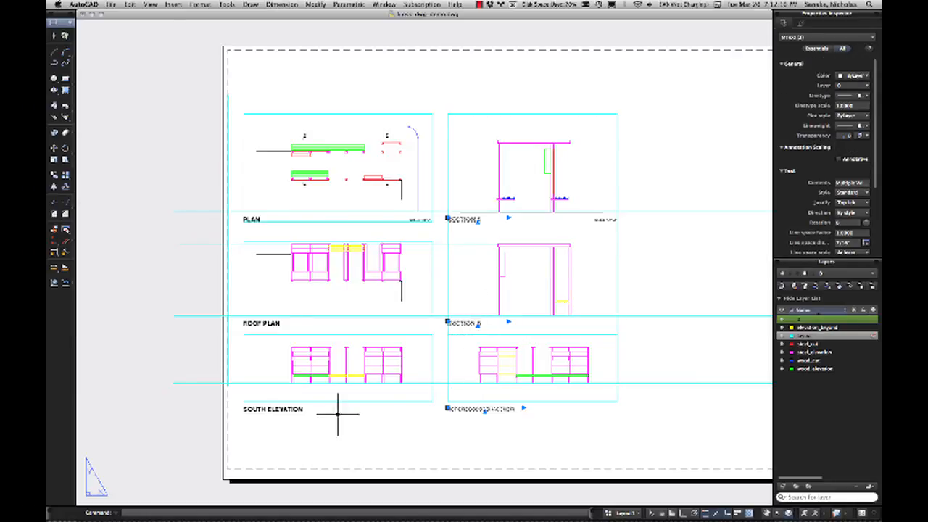
{"action": "left_click", "coordinate": [274, 410]}
{"action": "left_click", "coordinate": [261, 323]}
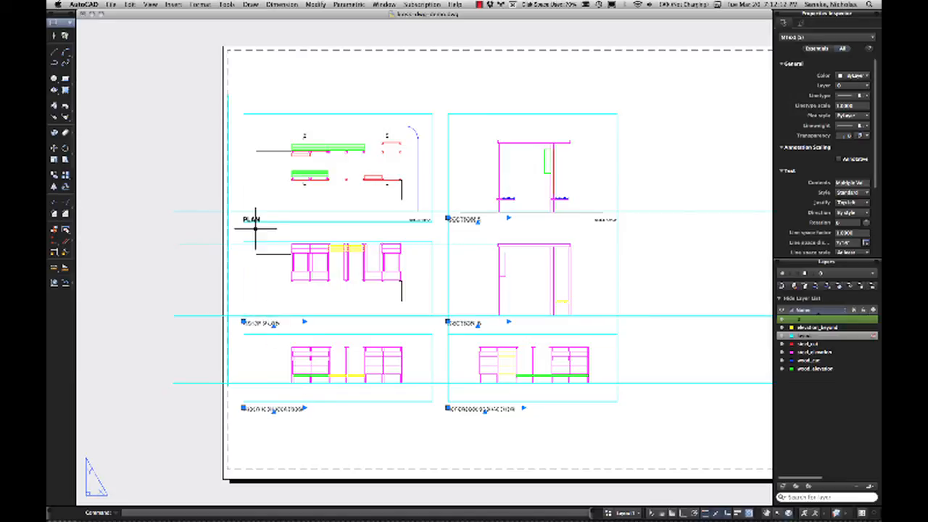
{"action": "left_click", "coordinate": [252, 219]}
{"action": "scroll", "coordinate": [826, 219], "scroll_direction": "down", "scroll_amount": 4}
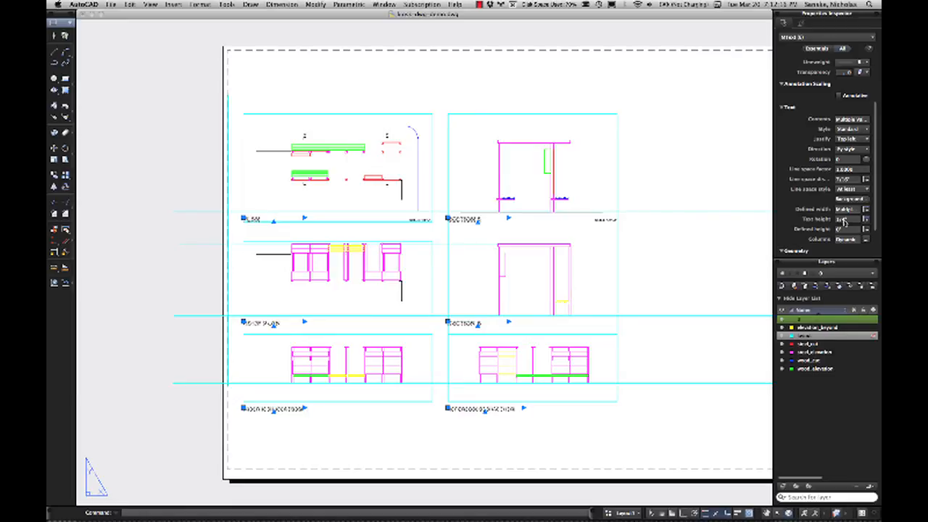
{"action": "left_click", "coordinate": [843, 219]}
{"action": "double_click", "coordinate": [842, 219]}
{"action": "type", "text": "3/16"}
{"action": "key", "text": "Return"}
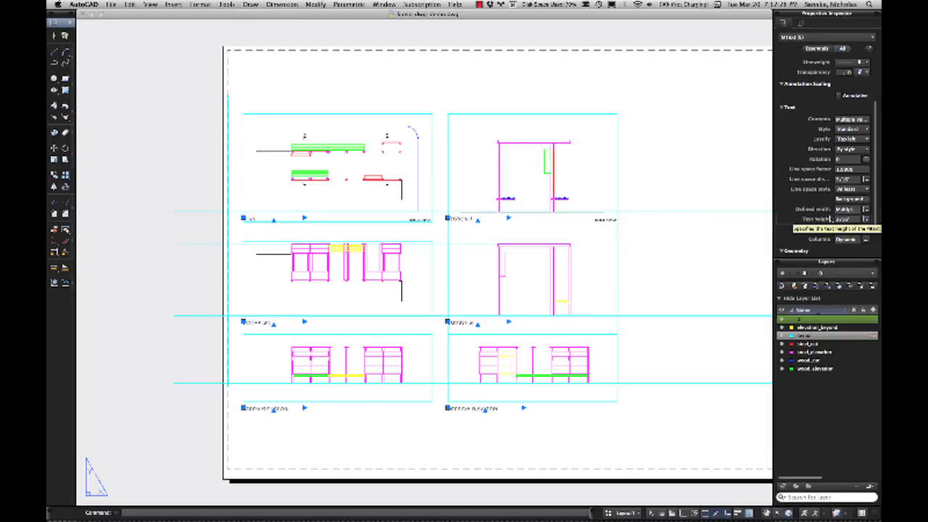
{"action": "key", "text": "Escape"}
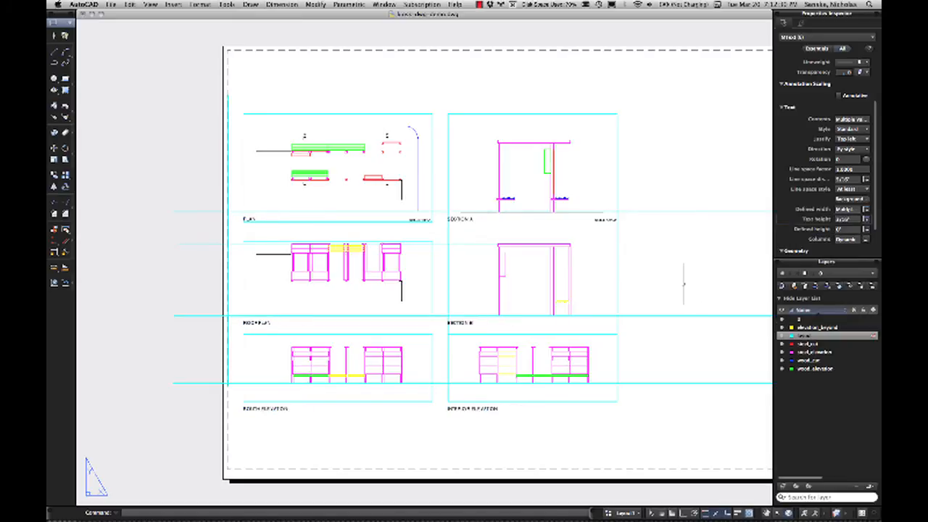
Step: Check the resized titles across the sheet, then open the print settings and request a preview of the layout
{"action": "scroll", "coordinate": [694, 283], "scroll_direction": "up", "scroll_amount": 1}
{"action": "scroll", "coordinate": [637, 296], "scroll_direction": "up", "scroll_amount": 5}
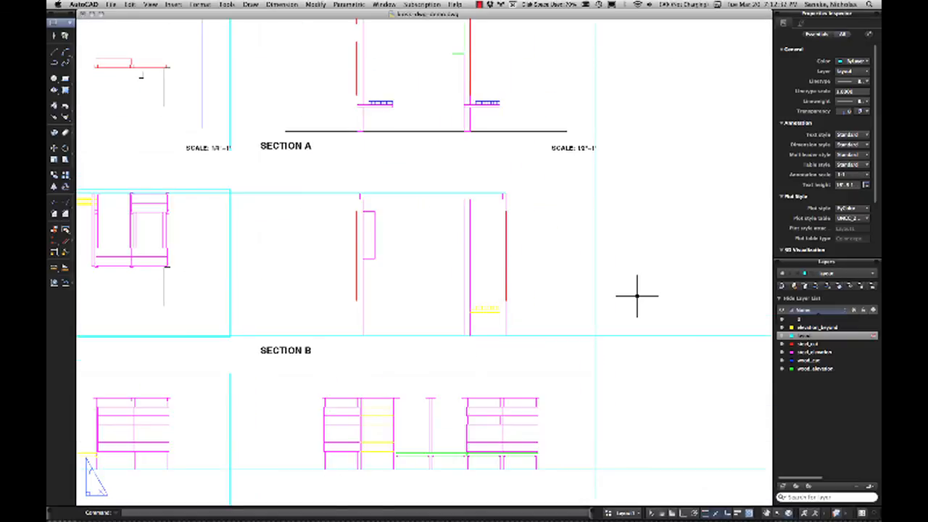
{"action": "scroll", "coordinate": [637, 297], "scroll_direction": "down", "scroll_amount": 6}
{"action": "mouse_move", "coordinate": [637, 297]}
{"action": "middle_mouse_down"}
{"action": "mouse_move", "coordinate": [574, 294]}
{"action": "mouse_move", "coordinate": [548, 282]}
{"action": "middle_mouse_up"}
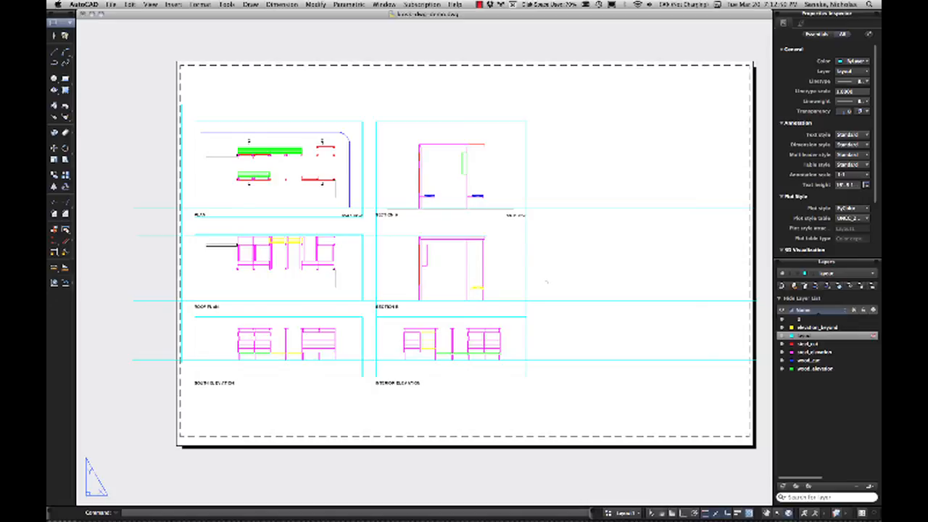
{"action": "scroll", "coordinate": [546, 282], "scroll_direction": "up", "scroll_amount": 1}
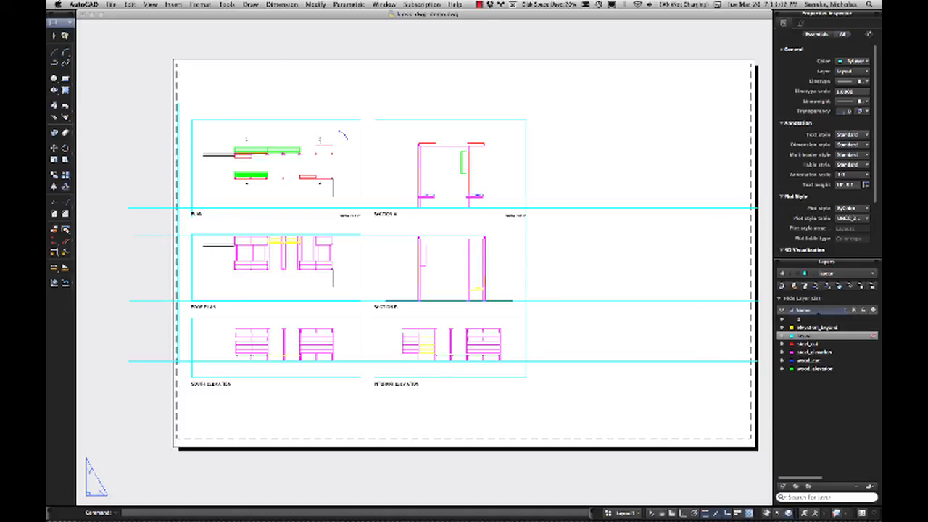
{"action": "key", "text": "super+p"}
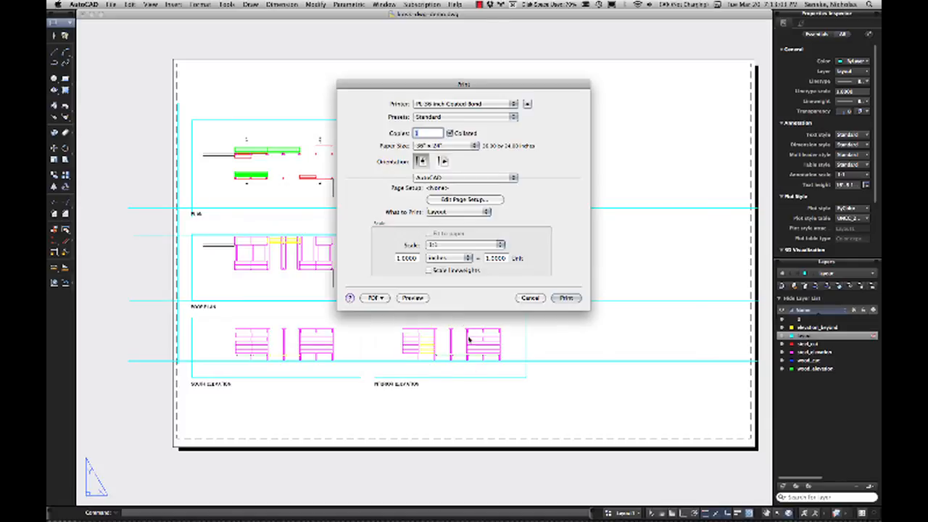
{"action": "left_click", "coordinate": [421, 299]}
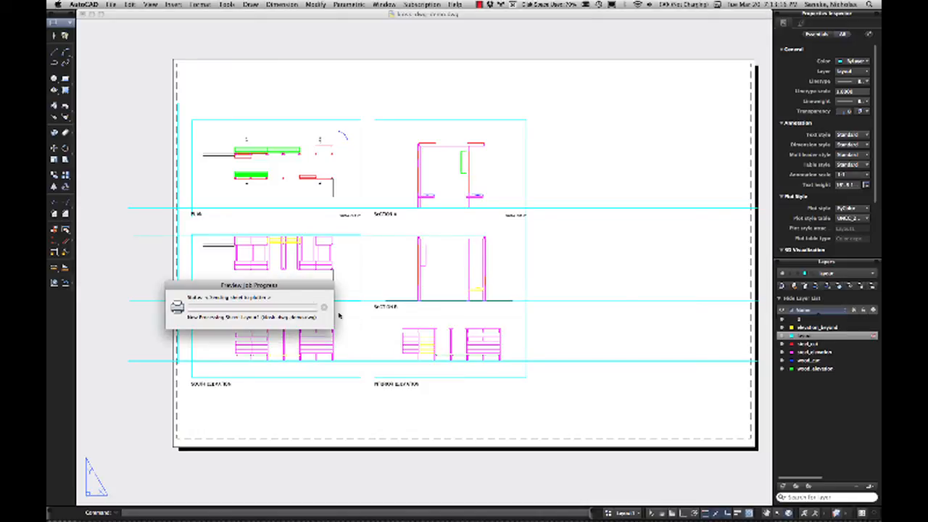
{"action": "left_click_drag", "start_coordinate": [293, 286], "coordinate": [339, 287]}
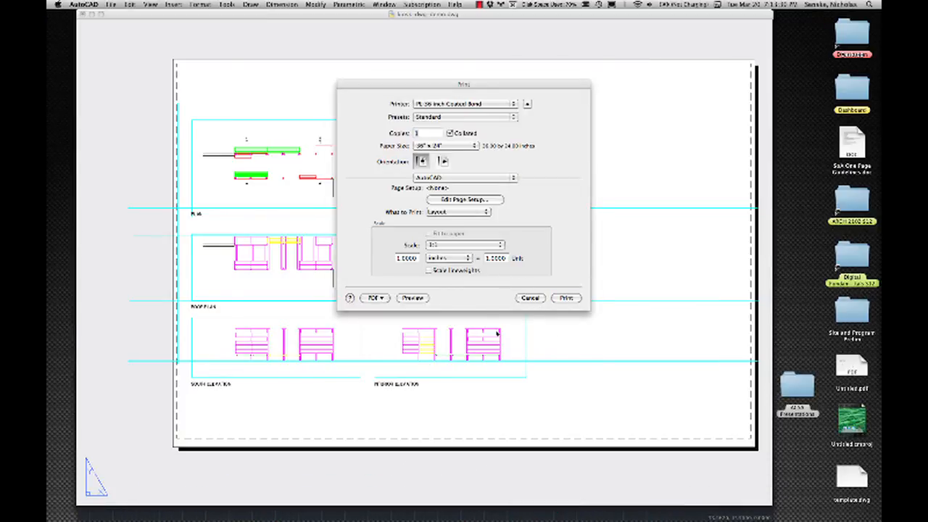
Step: Force quit Adobe Acrobat Pro and generate the layout's print preview again
{"action": "mouse_move", "coordinate": [536, 508]}
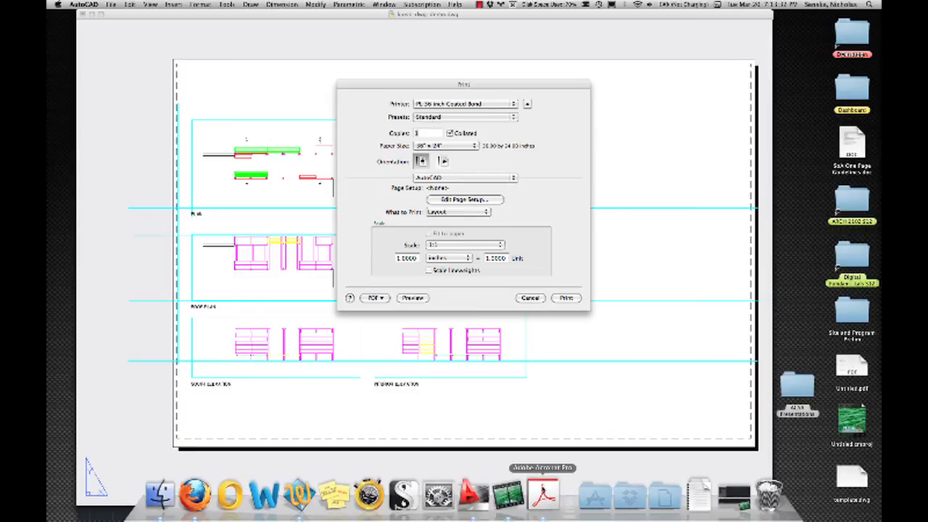
{"action": "right_click", "coordinate": [536, 495]}
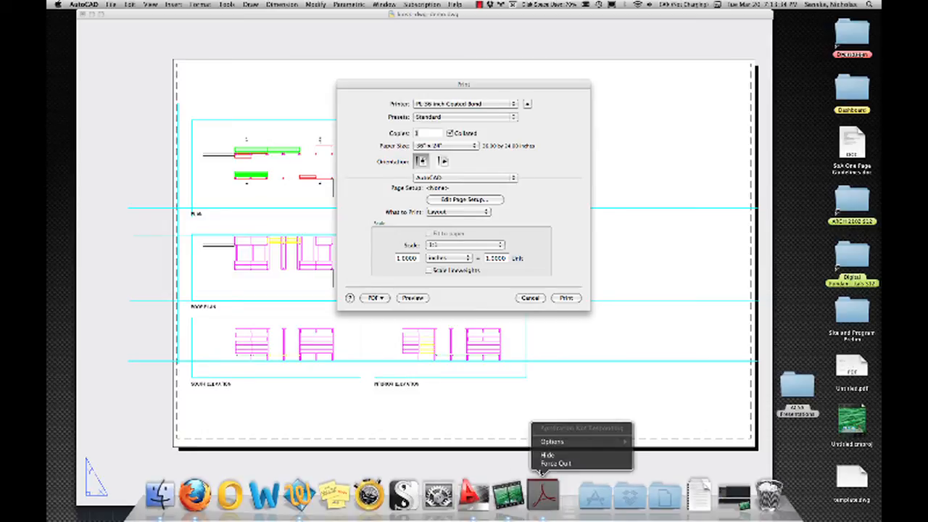
{"action": "left_click", "coordinate": [551, 463]}
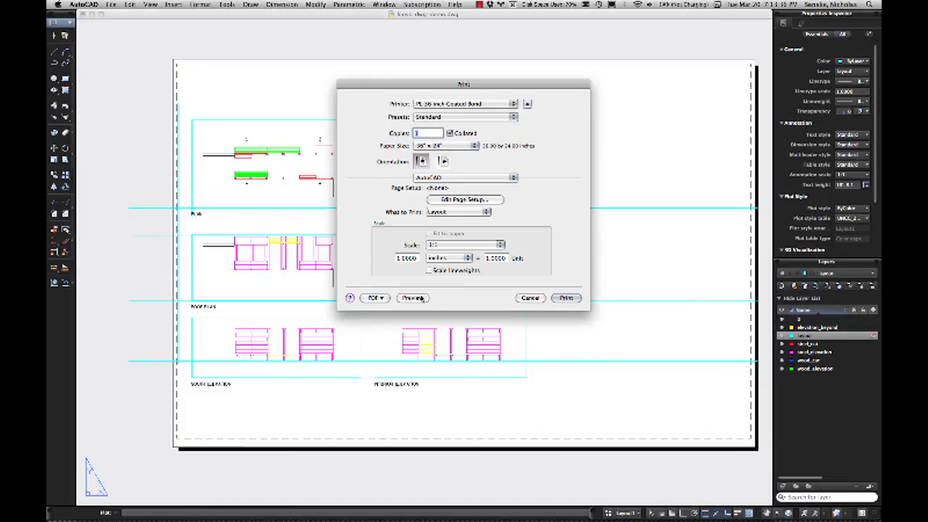
{"action": "left_click", "coordinate": [415, 298]}
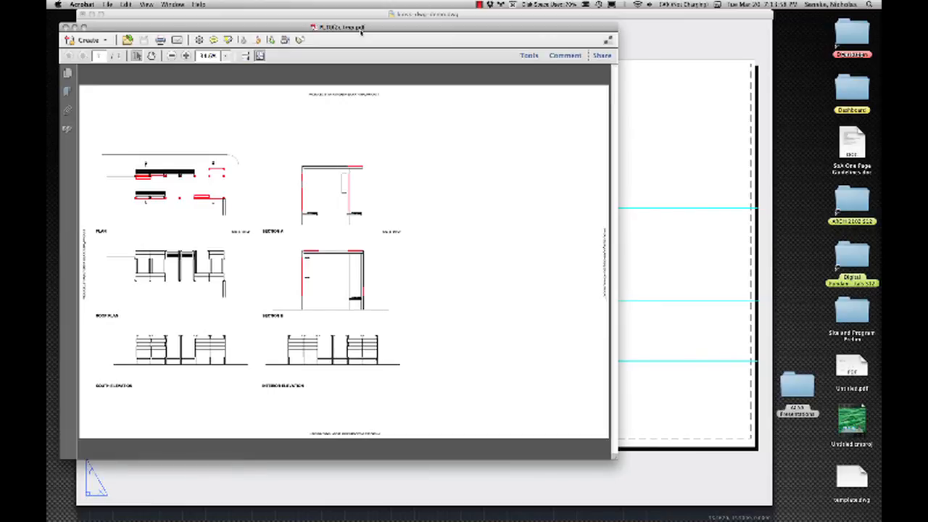
Step: Inspect the layout in the PDF preview, quit Adobe Acrobat Pro, and return to AutoCAD to cancel the print dialog
{"action": "left_click_drag", "start_coordinate": [362, 28], "coordinate": [476, 33]}
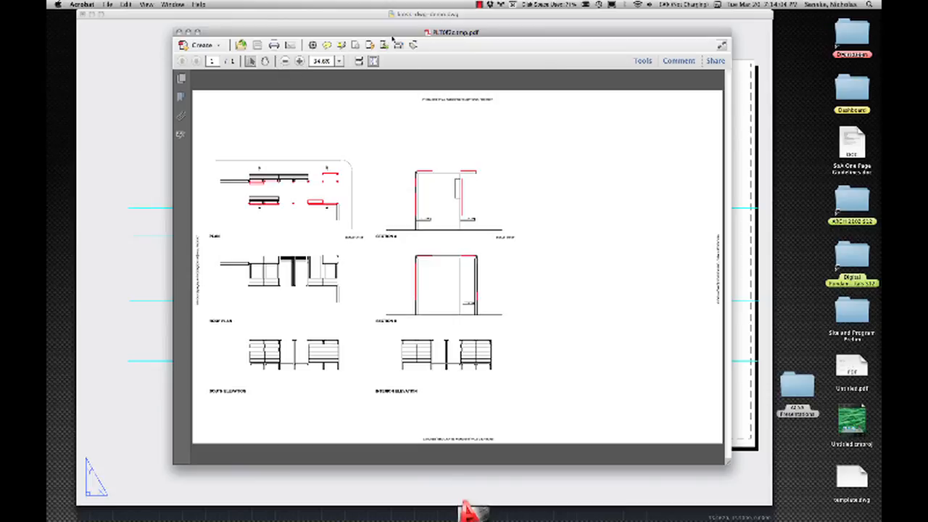
{"action": "left_click_drag", "start_coordinate": [391, 34], "coordinate": [373, 34]}
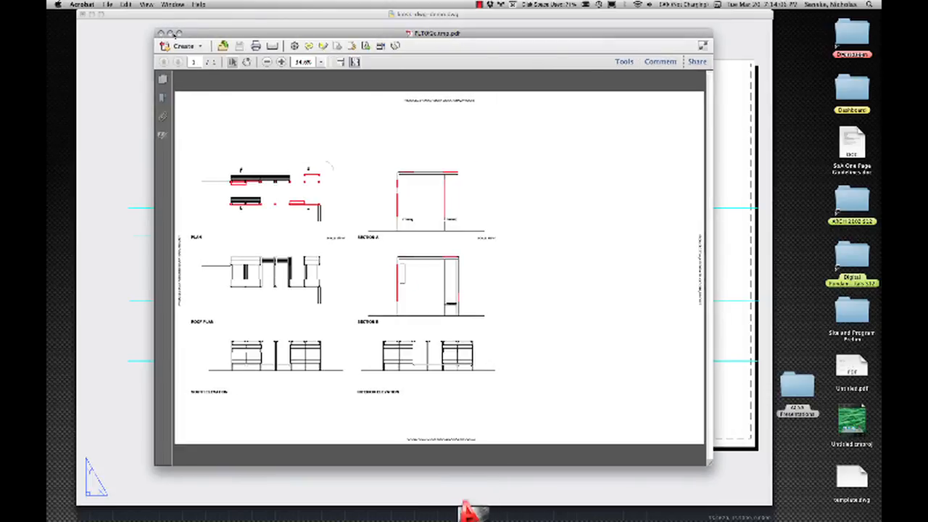
{"action": "mouse_move", "coordinate": [595, 504]}
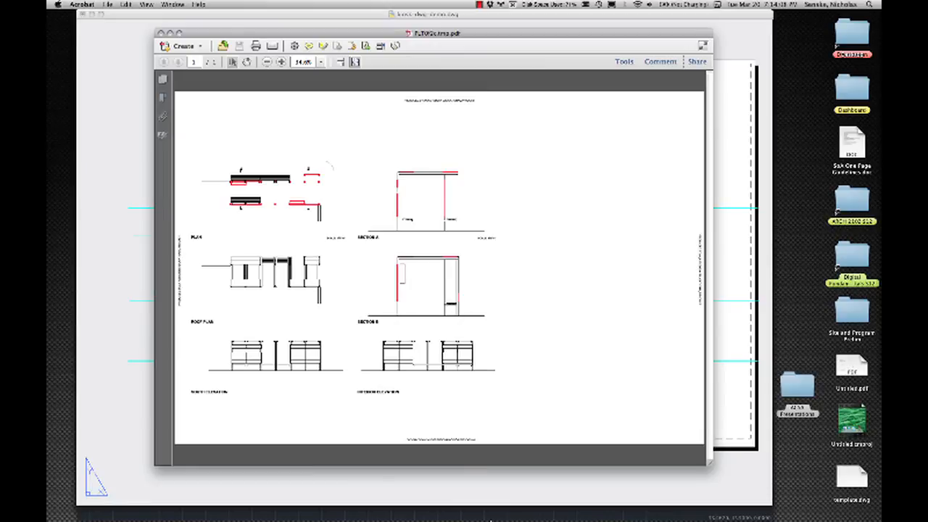
{"action": "mouse_move", "coordinate": [489, 506]}
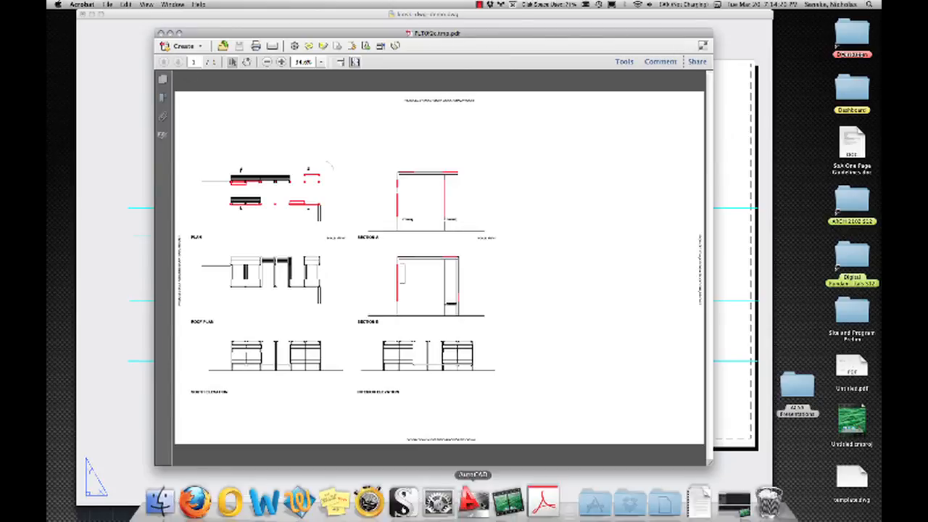
{"action": "right_click", "coordinate": [549, 495]}
{"action": "left_click", "coordinate": [543, 460]}
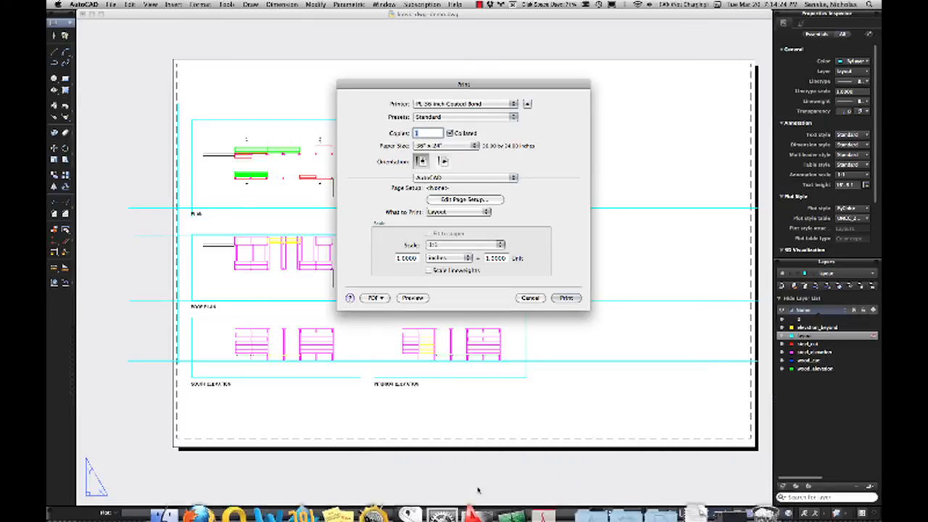
{"action": "left_click", "coordinate": [530, 298]}
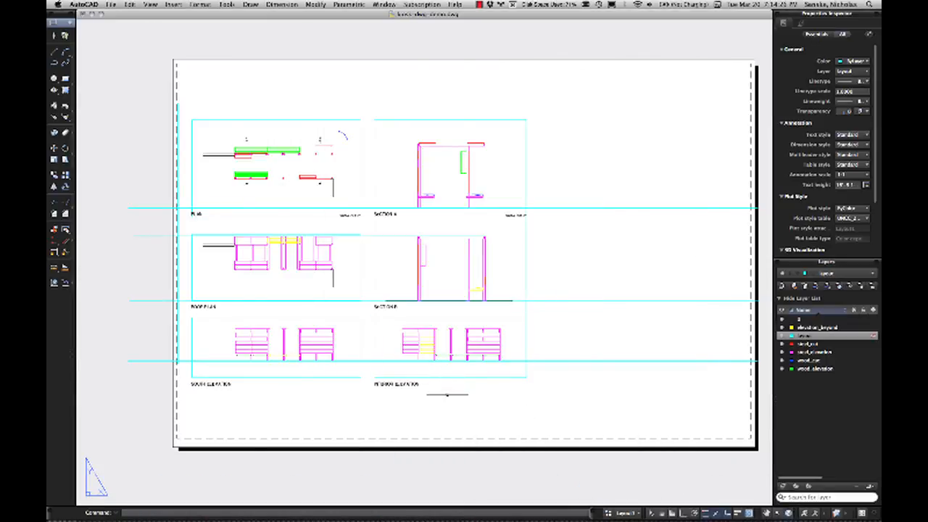
{"action": "scroll", "coordinate": [448, 395], "scroll_direction": "up", "scroll_amount": 5}
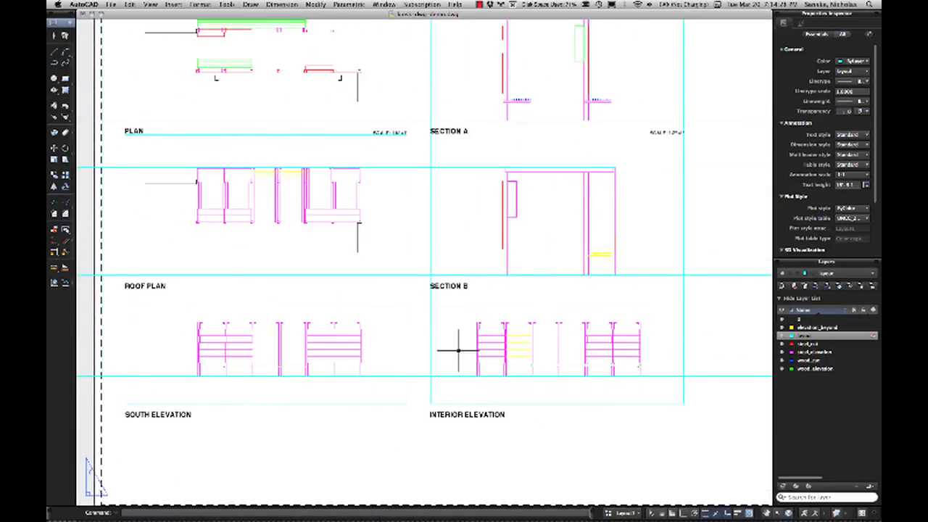
{"action": "left_click", "coordinate": [473, 440]}
{"action": "left_click", "coordinate": [275, 477]}
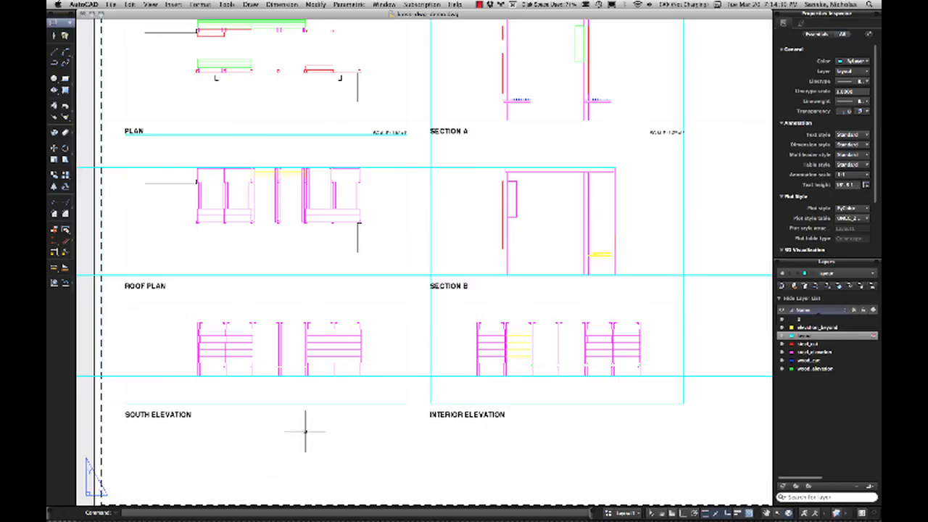
{"action": "left_click", "coordinate": [55, 52]}
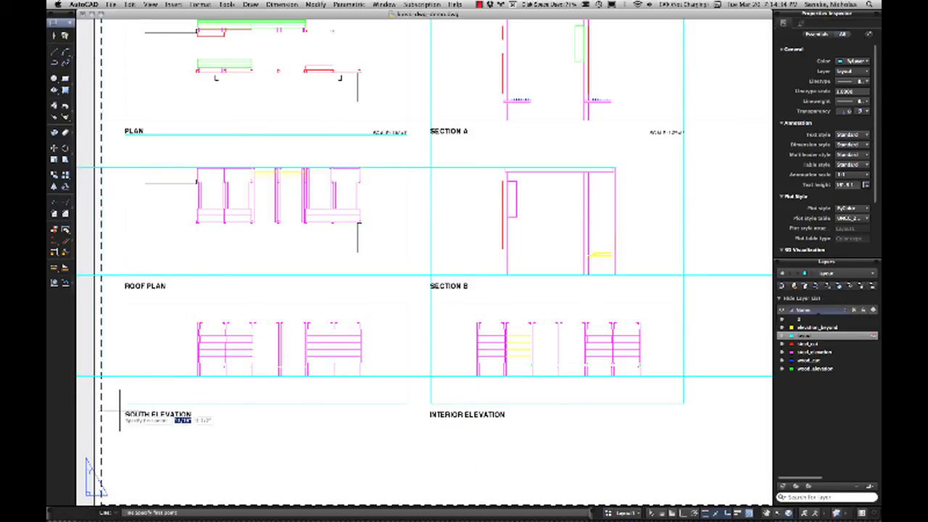
{"action": "key", "text": "Escape"}
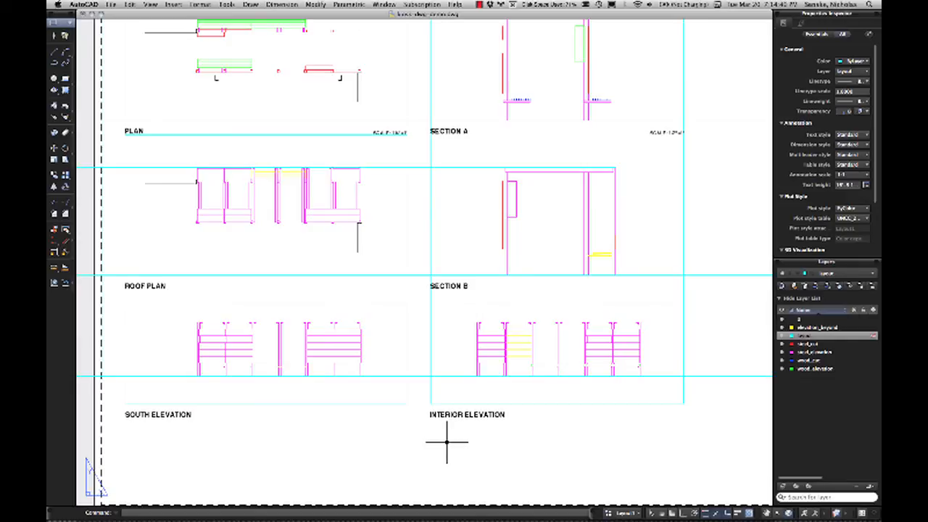
Step: Draw a short horizontal guide line along the top of the SECTION B title, extending past both ends of the text
{"action": "left_click", "coordinate": [56, 53]}
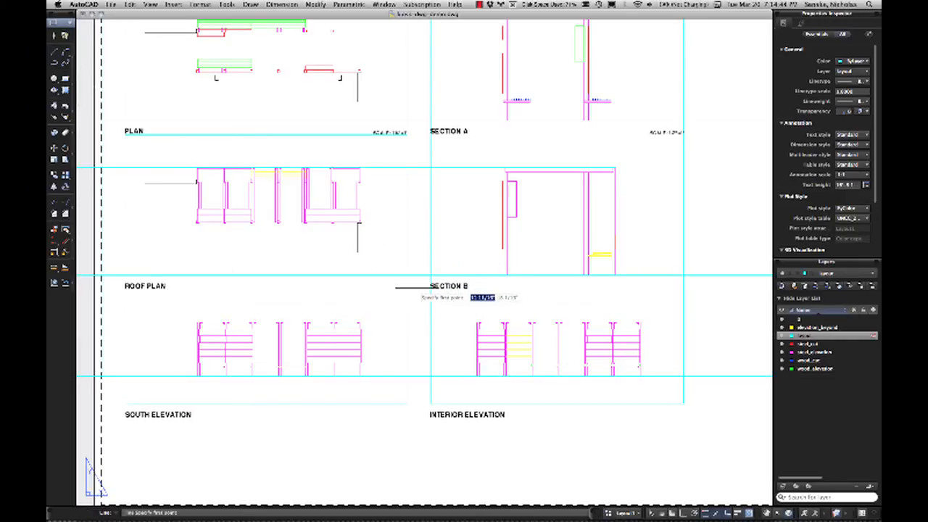
{"action": "left_click", "coordinate": [421, 286]}
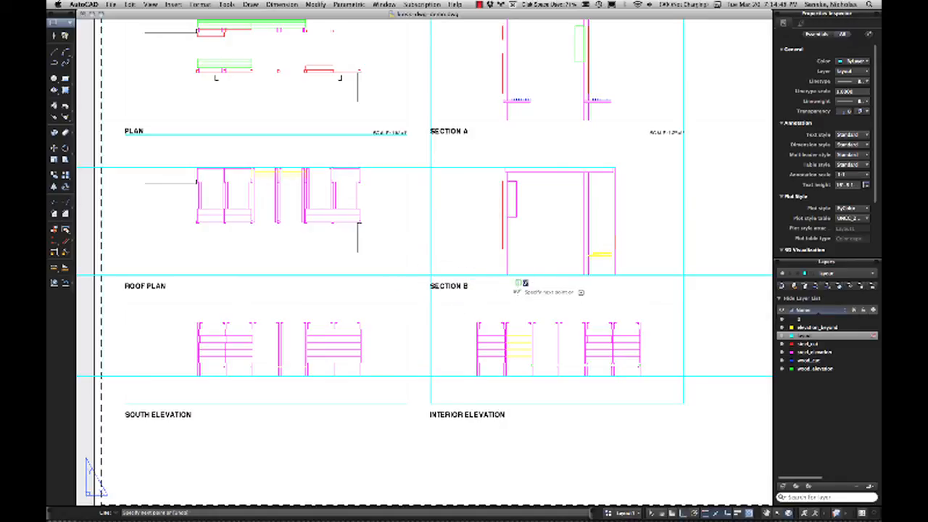
{"action": "right_click", "coordinate": [516, 280]}
{"action": "left_click", "coordinate": [529, 288]}
Step: Copy the title guide line straight down from Section B's ground line to the Interior Elevation's ground line
{"action": "left_click", "coordinate": [425, 284]}
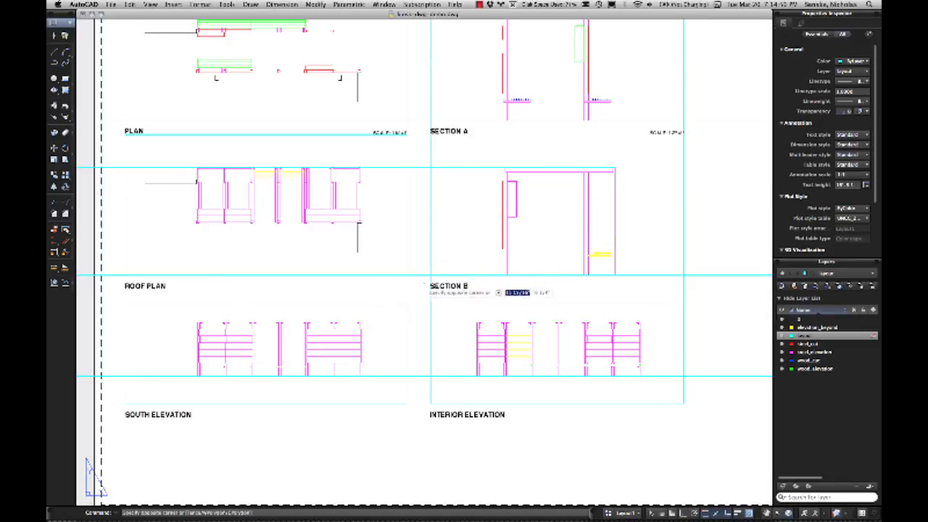
{"action": "left_click", "coordinate": [423, 284]}
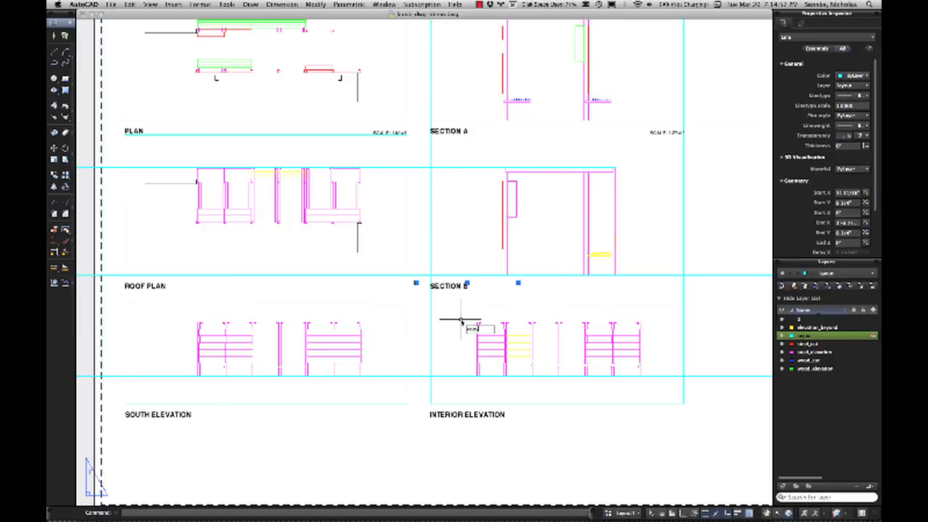
{"action": "key", "text": "Return"}
{"action": "left_click", "coordinate": [430, 276]}
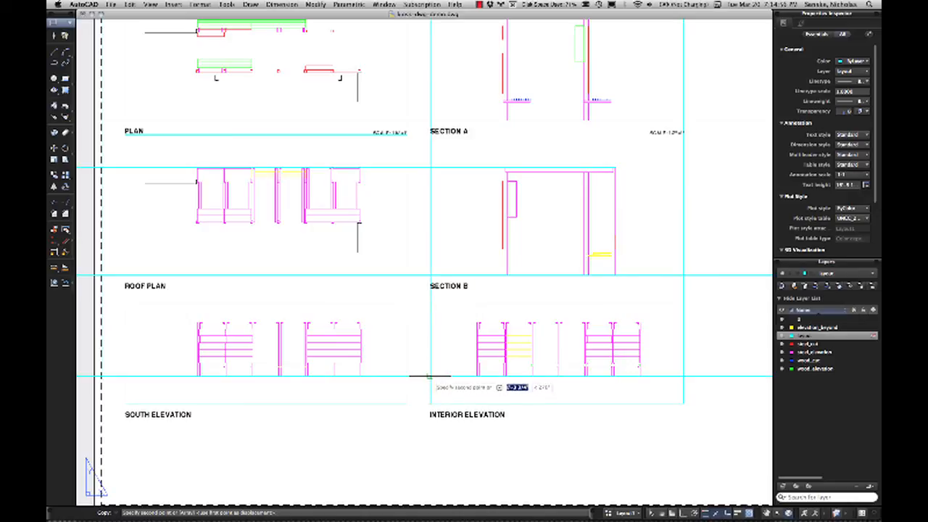
{"action": "left_click", "coordinate": [431, 376]}
Step: Move the INTERIOR ELEVATION and SOUTH ELEVATION titles up together so their tops meet the copied guide line
{"action": "left_click", "coordinate": [454, 423]}
{"action": "left_click", "coordinate": [438, 410]}
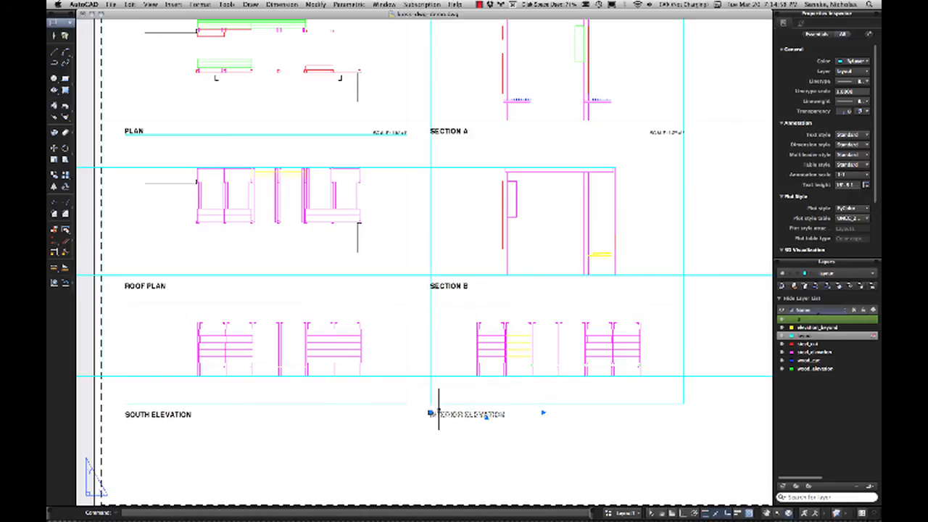
{"action": "left_click", "coordinate": [182, 414]}
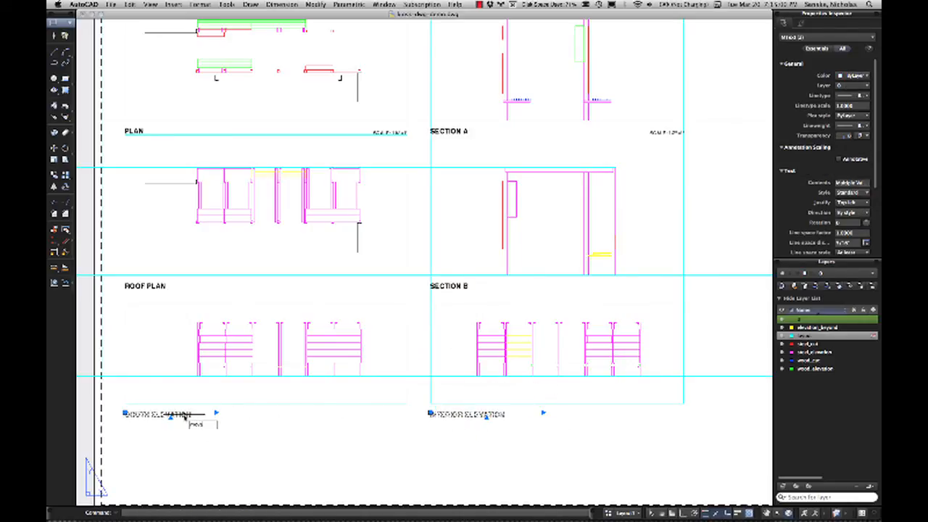
{"action": "type", "text": "m"}
{"action": "key", "text": "Return"}
{"action": "scroll", "coordinate": [404, 414], "scroll_direction": "up", "scroll_amount": 5}
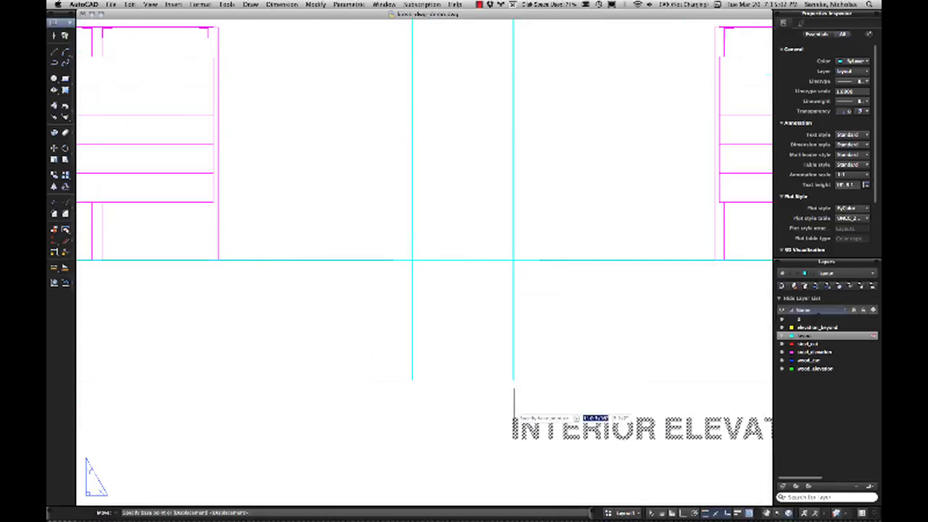
{"action": "left_click", "coordinate": [514, 419]}
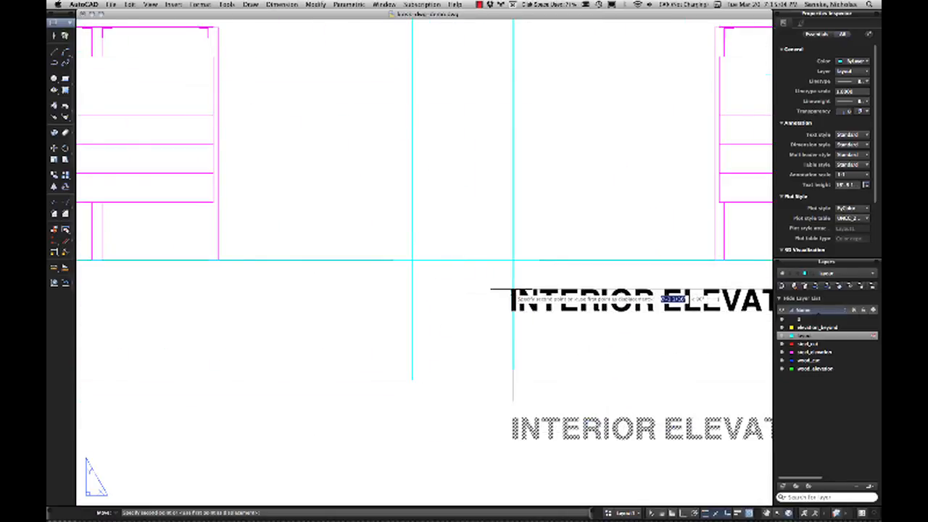
{"action": "left_click", "coordinate": [513, 290]}
Step: Erase the two short guide lines at the INTERIOR ELEVATION and SECTION B titles
{"action": "scroll", "coordinate": [508, 308], "scroll_direction": "down", "scroll_amount": 4}
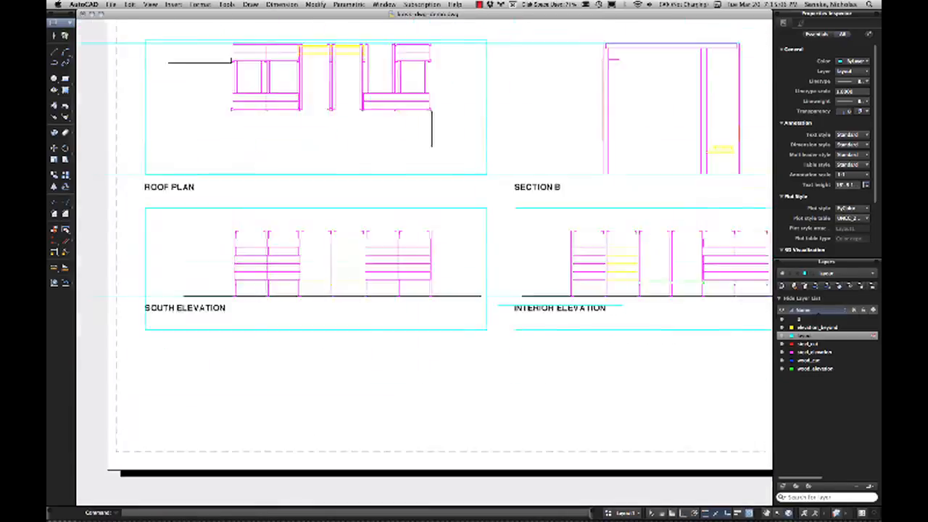
{"action": "scroll", "coordinate": [512, 311], "scroll_direction": "down", "scroll_amount": 3}
{"action": "scroll", "coordinate": [512, 310], "scroll_direction": "up", "scroll_amount": 2}
{"action": "left_click", "coordinate": [510, 309]}
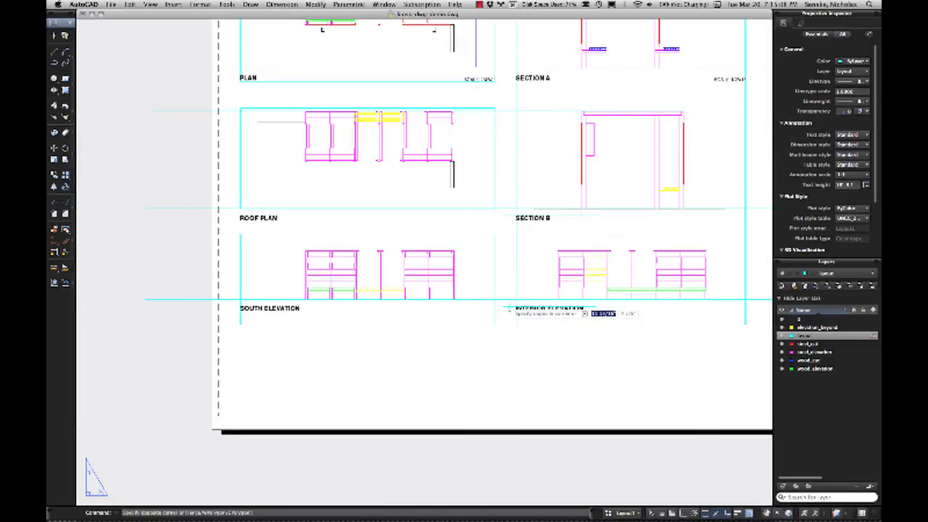
{"action": "scroll", "coordinate": [510, 309], "scroll_direction": "up", "scroll_amount": 4}
{"action": "left_click", "coordinate": [499, 307]}
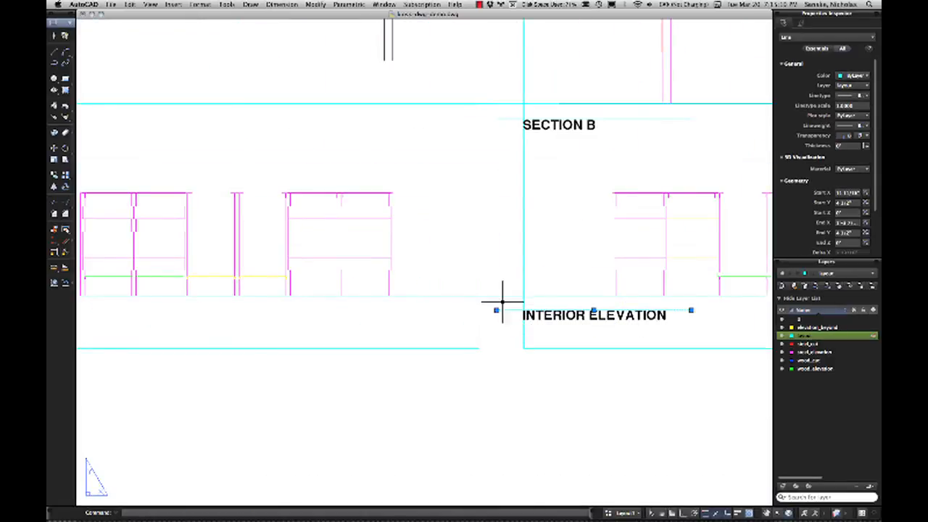
{"action": "scroll", "coordinate": [502, 302], "scroll_direction": "down", "scroll_amount": 5}
{"action": "key", "text": "Escape"}
{"action": "scroll", "coordinate": [583, 348], "scroll_direction": "up", "scroll_amount": 5}
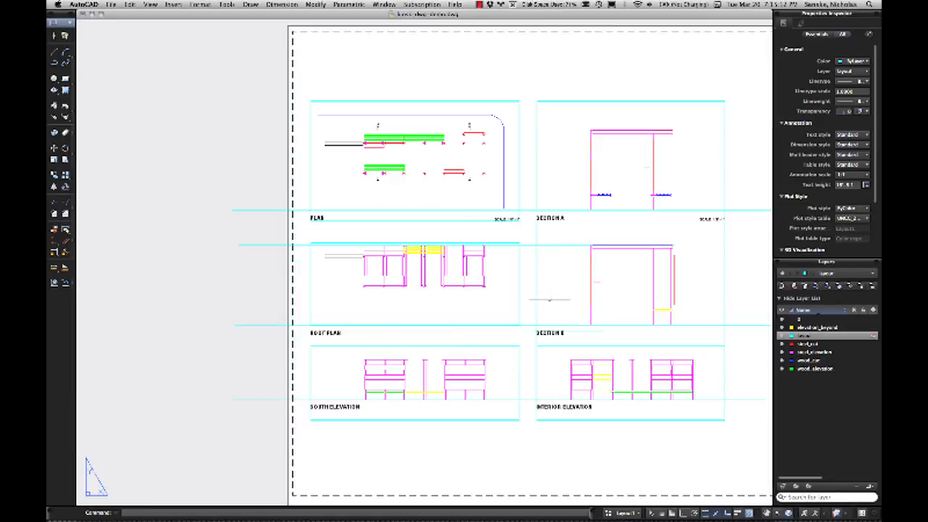
{"action": "left_click", "coordinate": [587, 327]}
{"action": "key", "text": "Escape"}
Step: Examine the spacing of the titles and scale notes below the drawings, up close and across the sheet
{"action": "middle_click_drag", "start_coordinate": [633, 353], "coordinate": [565, 349]}
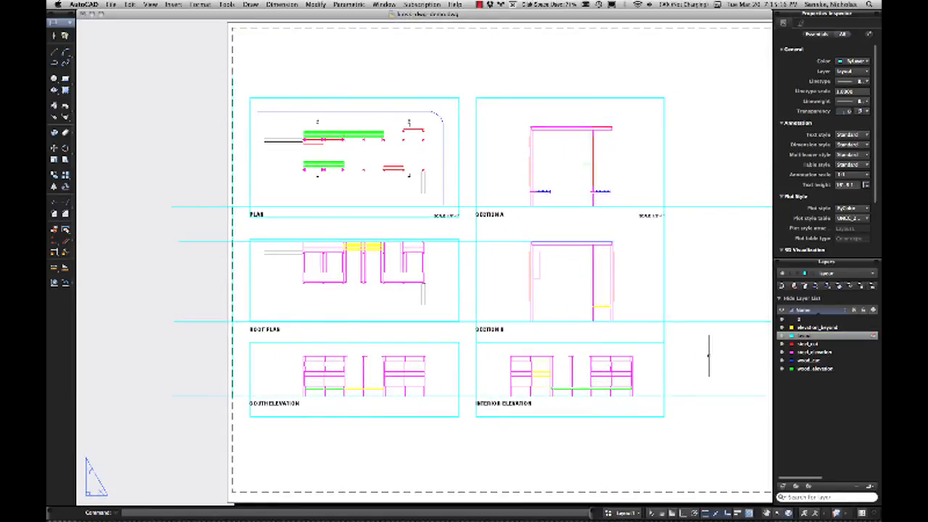
{"action": "middle_click_drag", "start_coordinate": [704, 331], "coordinate": [663, 346]}
{"action": "scroll", "coordinate": [602, 307], "scroll_direction": "up", "scroll_amount": 5}
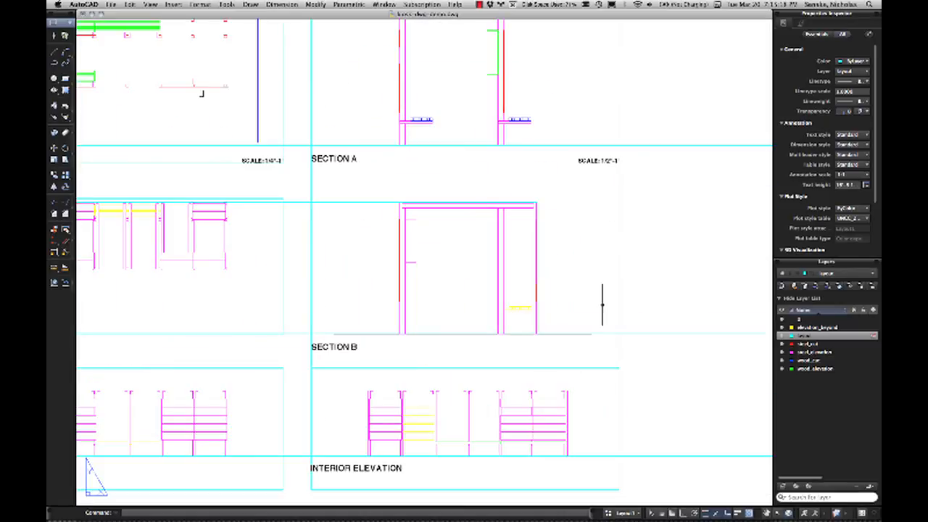
{"action": "middle_click_drag", "start_coordinate": [502, 319], "coordinate": [595, 315]}
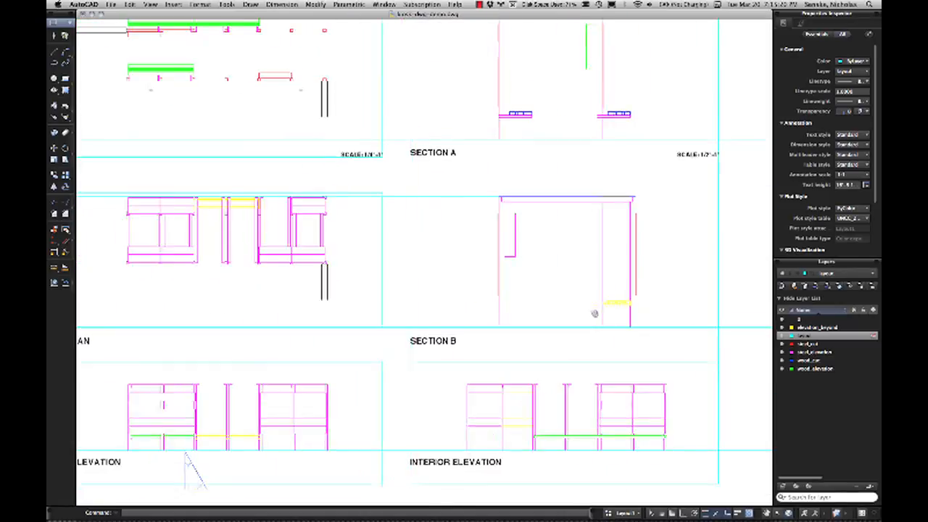
{"action": "scroll", "coordinate": [684, 166], "scroll_direction": "up", "scroll_amount": 3}
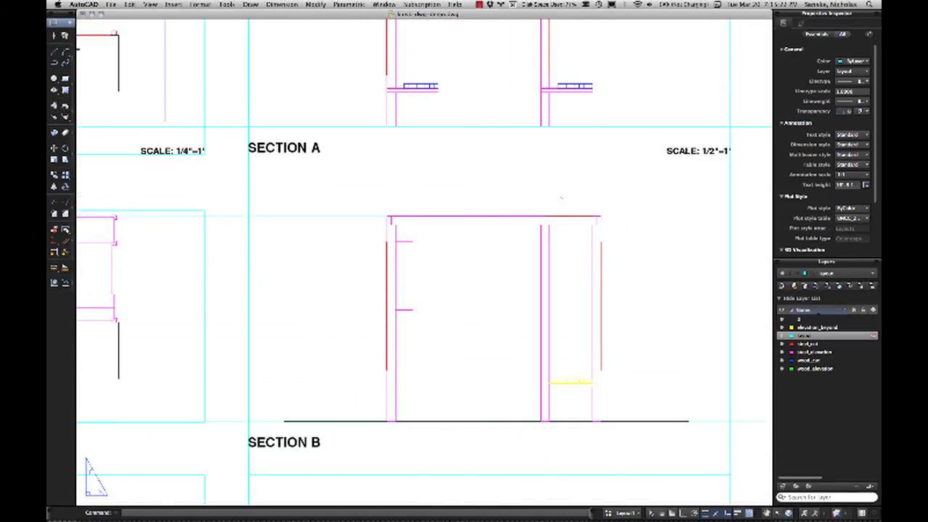
{"action": "scroll", "coordinate": [416, 214], "scroll_direction": "down", "scroll_amount": 5}
{"action": "middle_click_drag", "start_coordinate": [415, 214], "coordinate": [537, 217]}
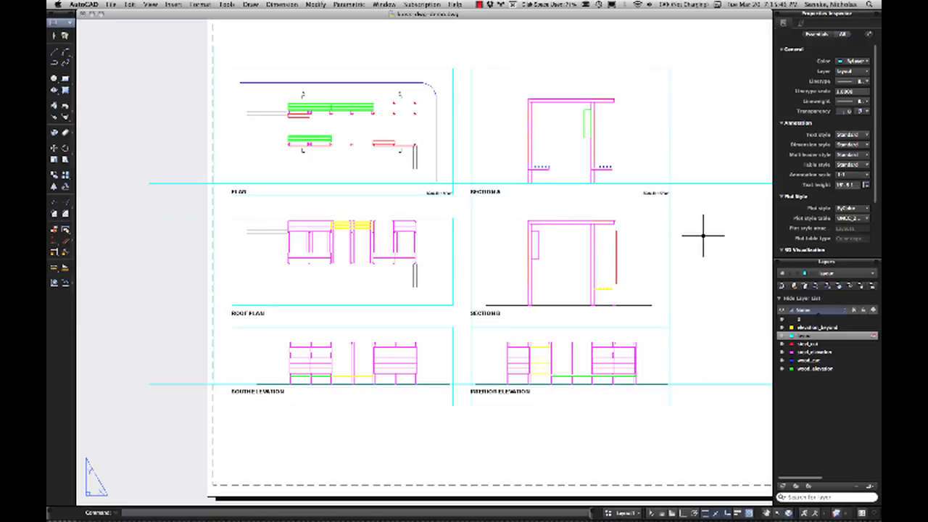
{"action": "mouse_move", "coordinate": [704, 235]}
{"action": "middle_mouse_down"}
{"action": "mouse_move", "coordinate": [675, 269]}
{"action": "mouse_move", "coordinate": [657, 269]}
{"action": "mouse_move", "coordinate": [657, 259]}
{"action": "middle_mouse_up"}
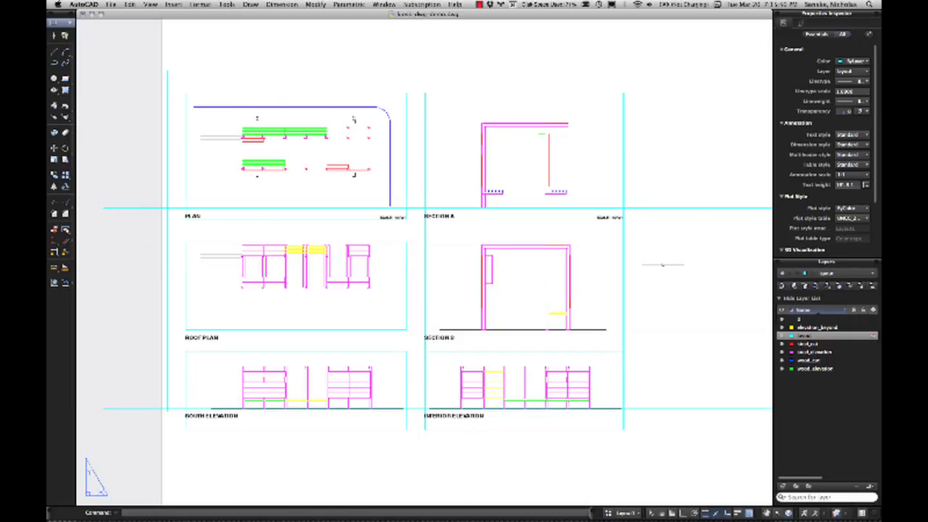